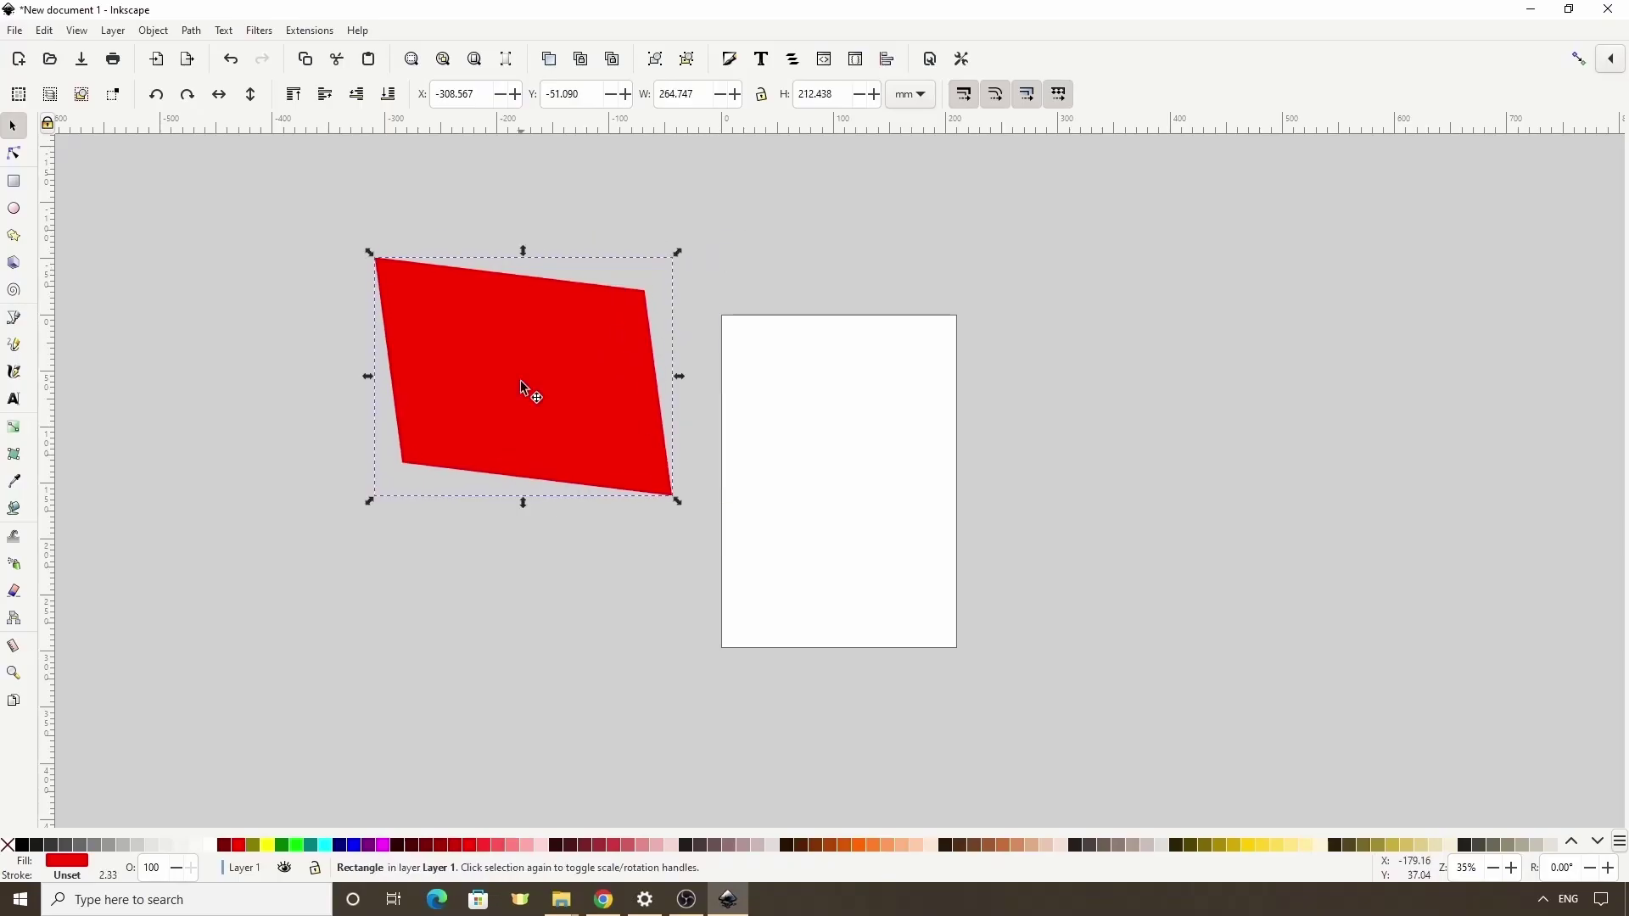
# Start 'New document 2' with an empty A4 portrait page.
pyautogui.click(364, 846)
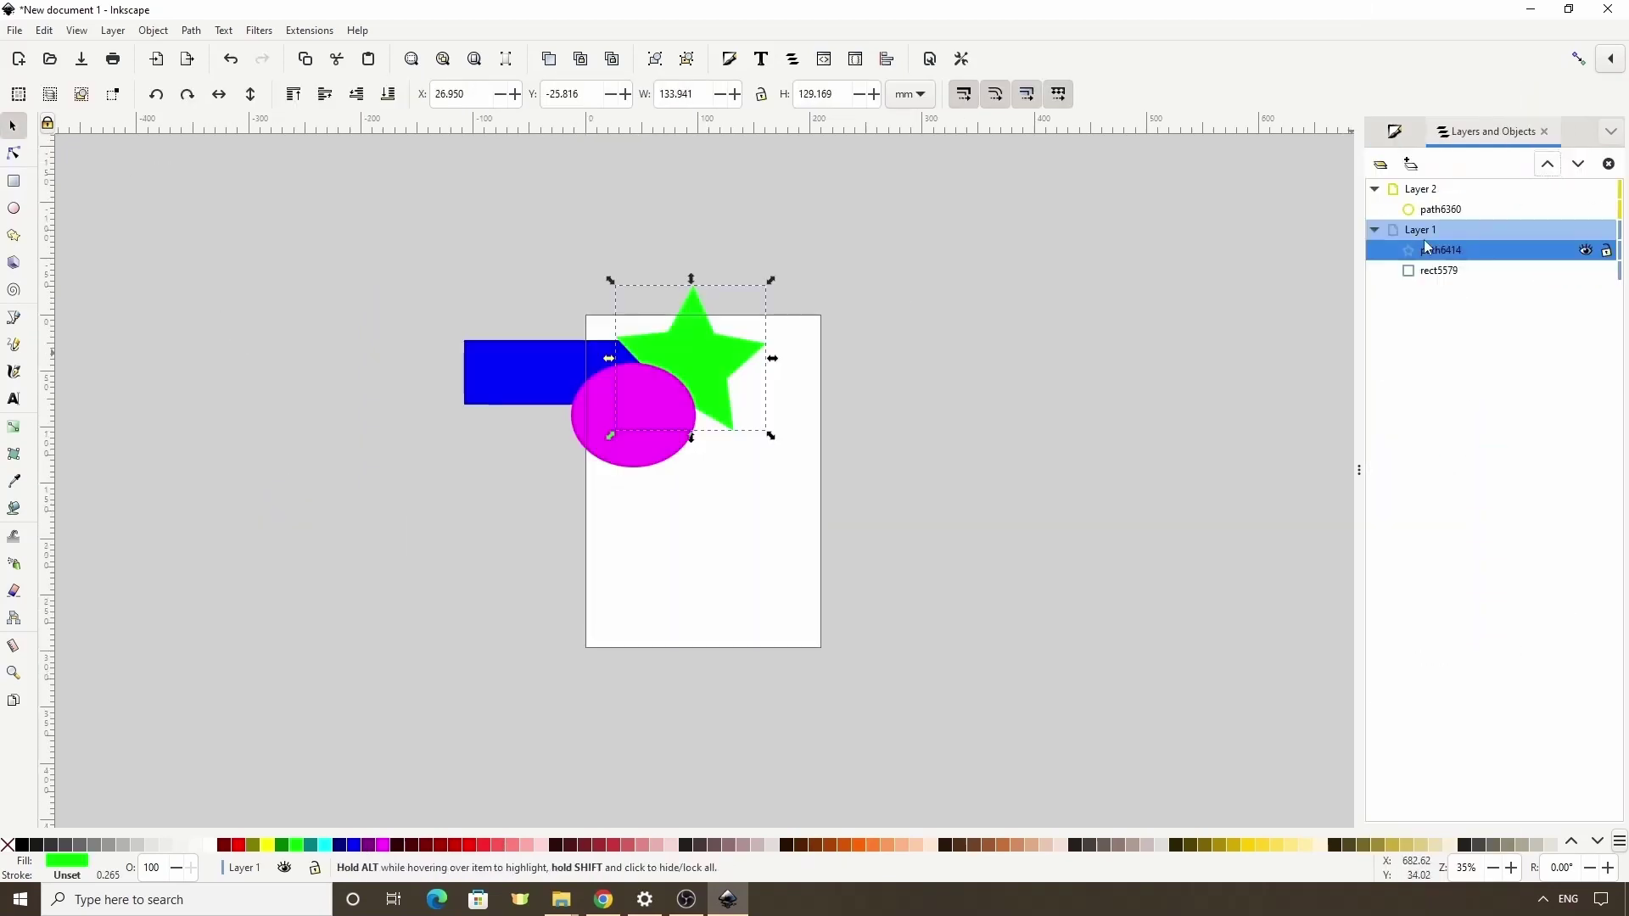
pyautogui.moveTo(1426, 247); pyautogui.dragTo(1426, 189)
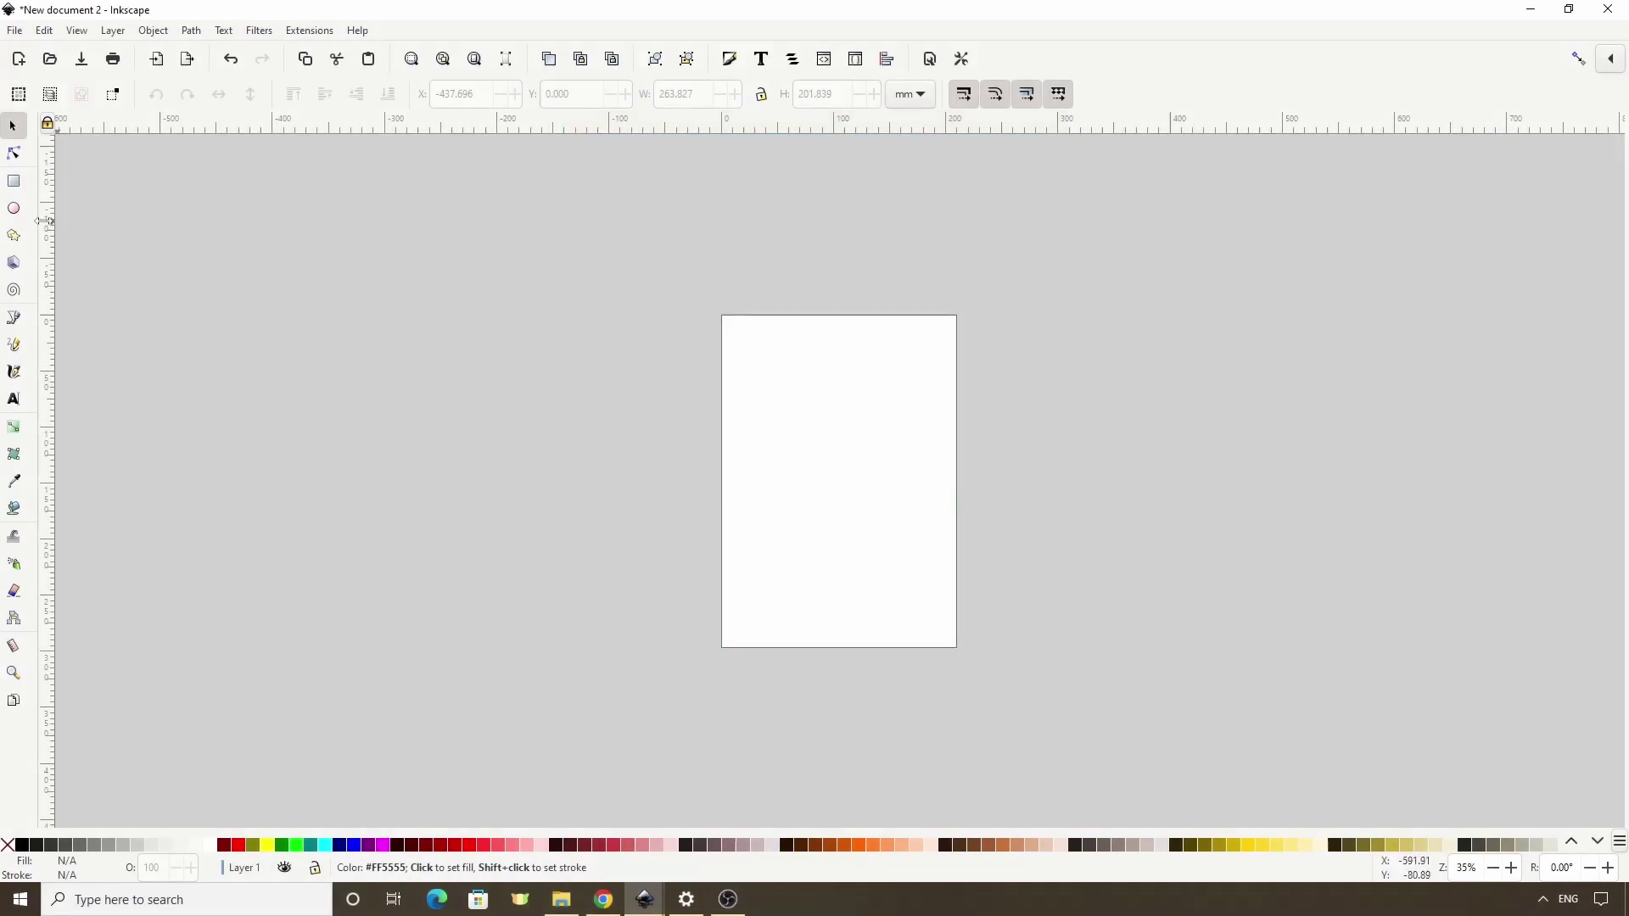
# Draw an 82.777 mm radius circle and fill it pinkish-red ee4968ff (saturation 69, value 93).
pyautogui.click(14, 209)
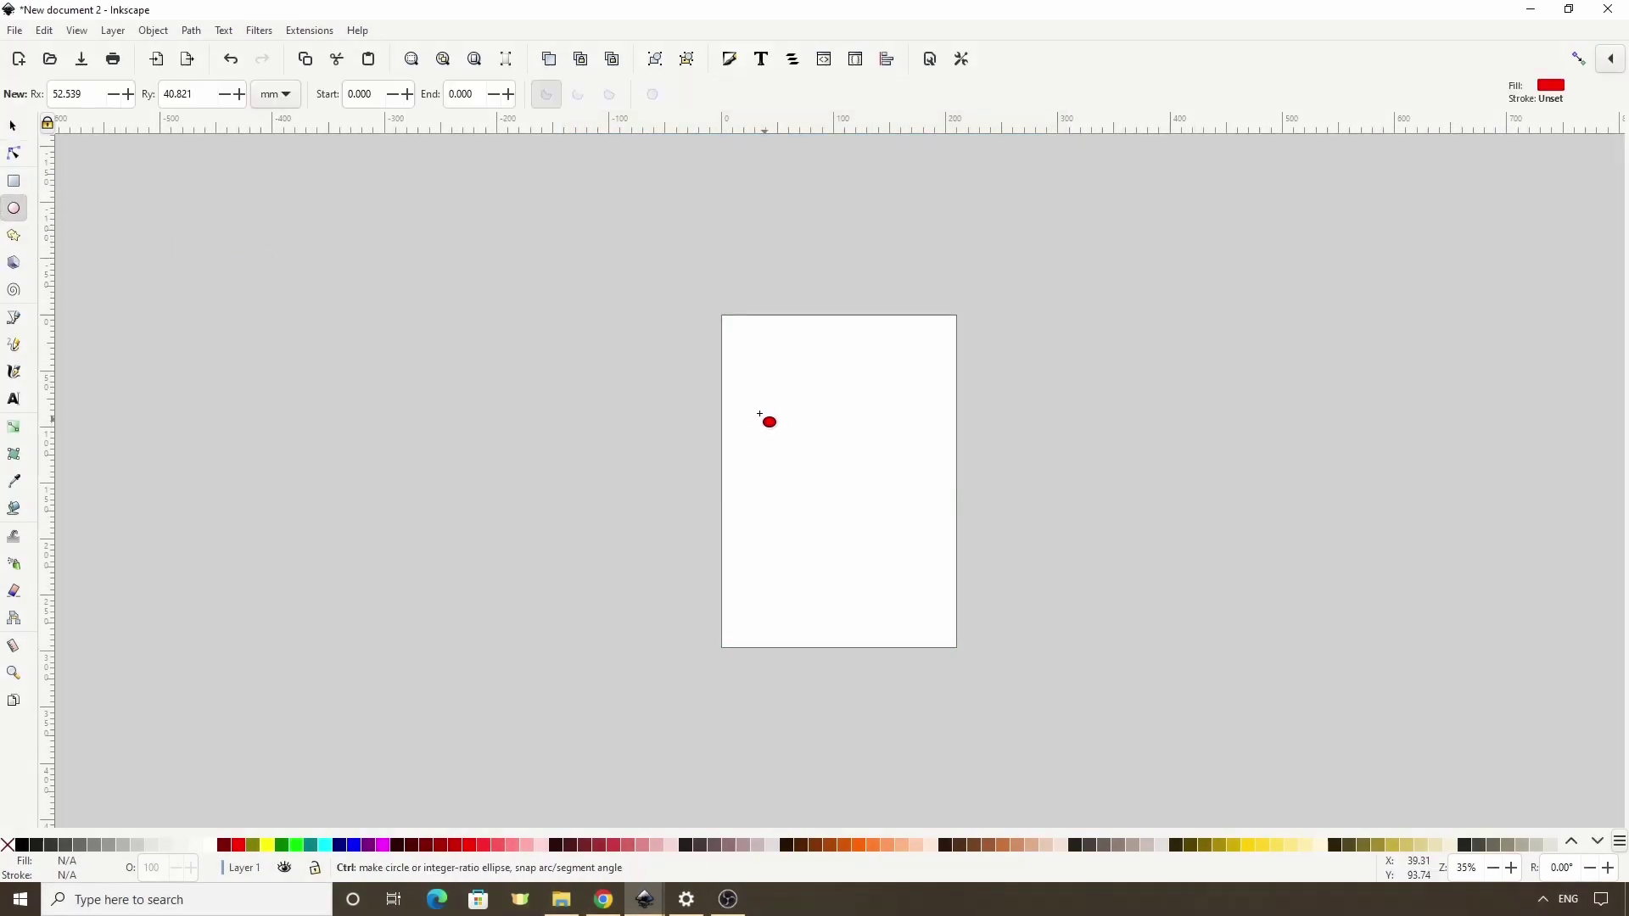
pyautogui.moveTo(754, 409); pyautogui.dragTo(948, 594)
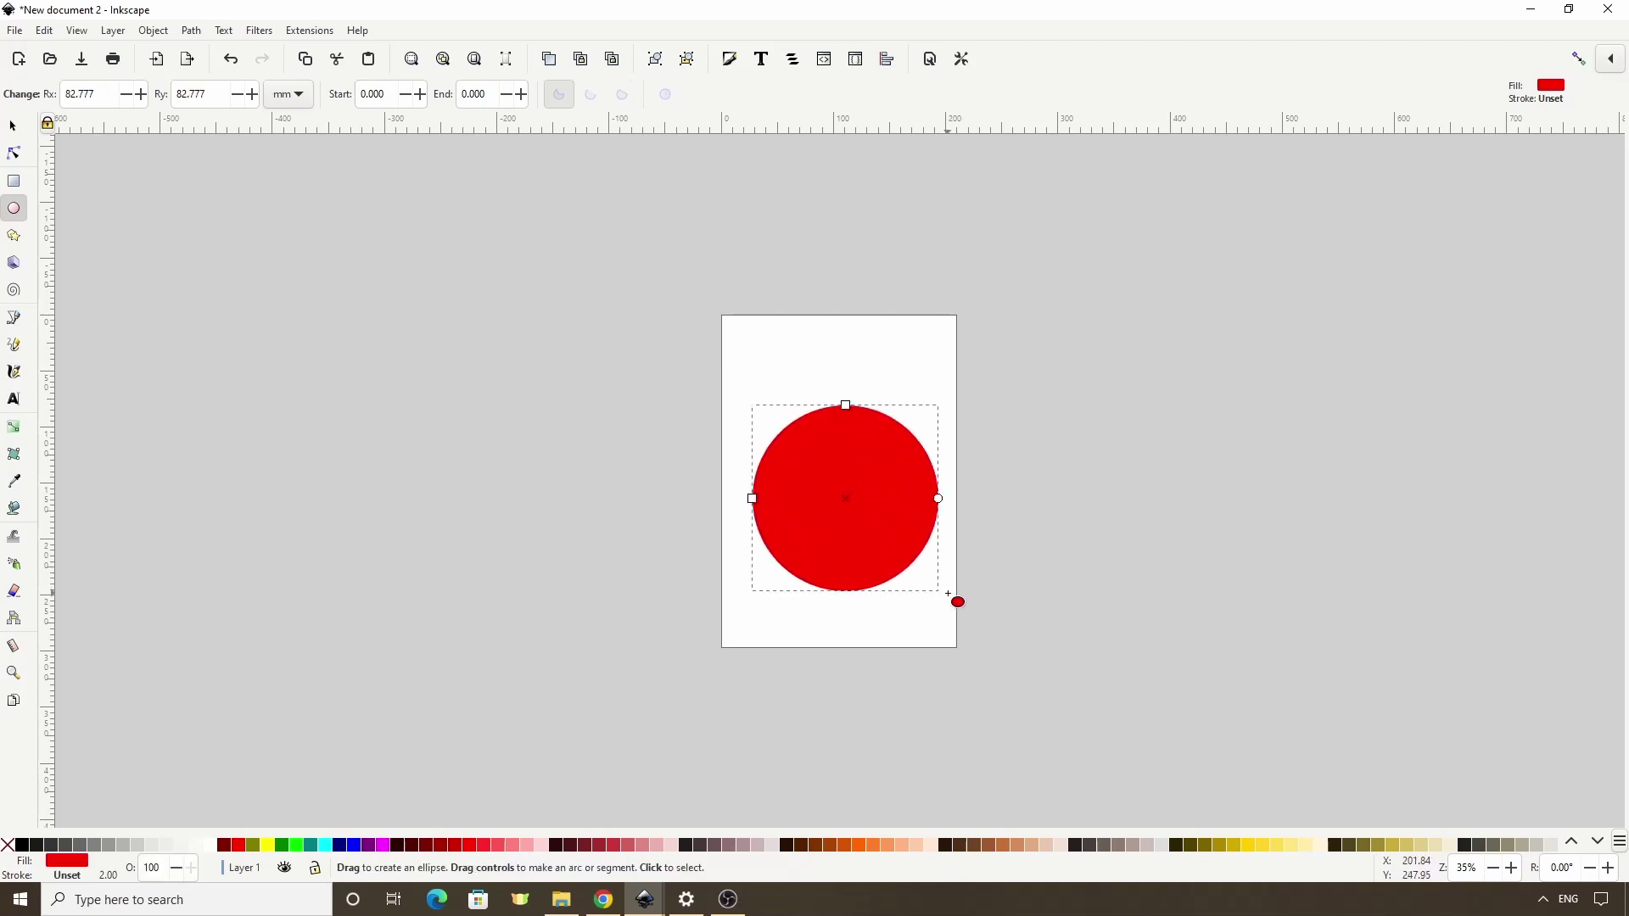
pyautogui.keyDown('ctrl'); pyautogui.scroll(2, 877, 509); pyautogui.keyUp('ctrl')
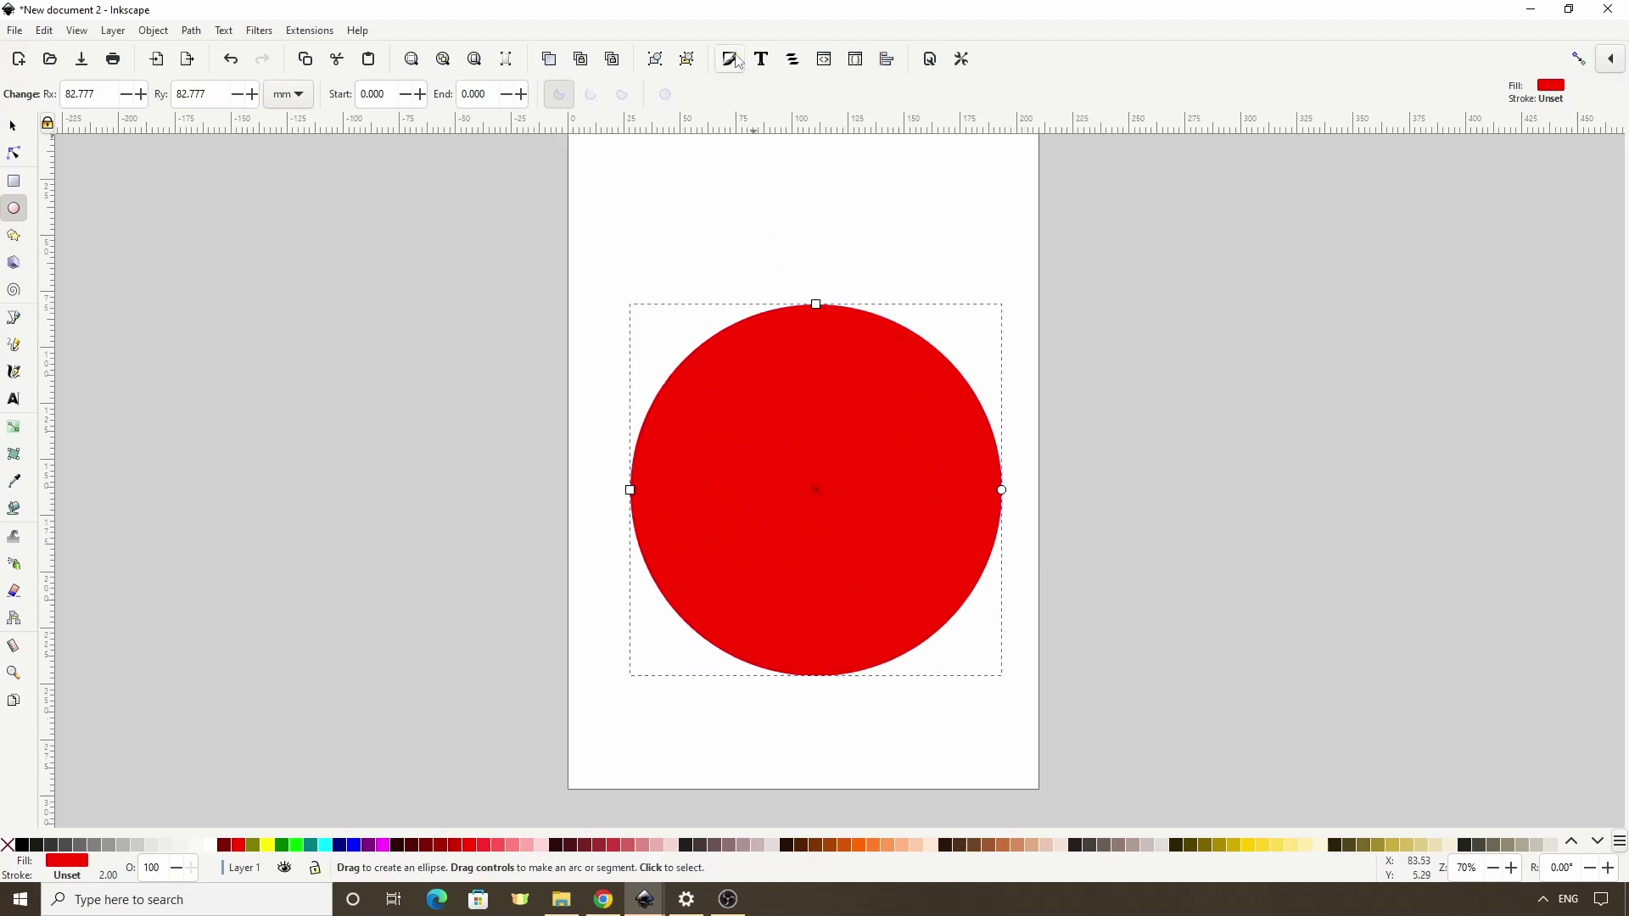
pyautogui.click(738, 62)
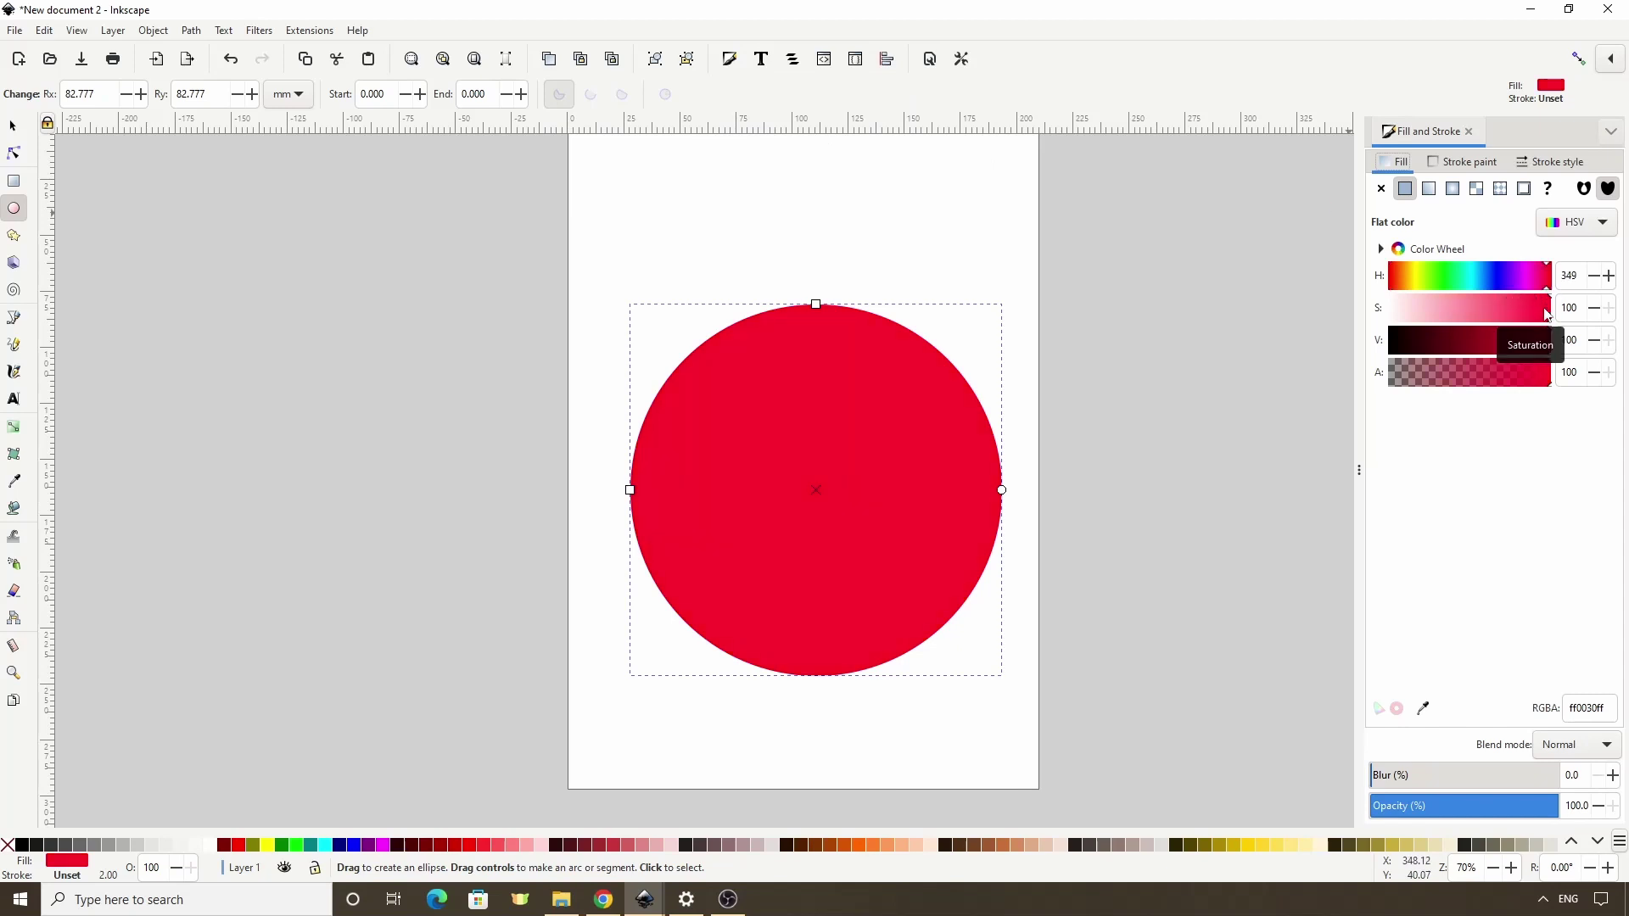
pyautogui.moveTo(1542, 312); pyautogui.dragTo(1506, 324)
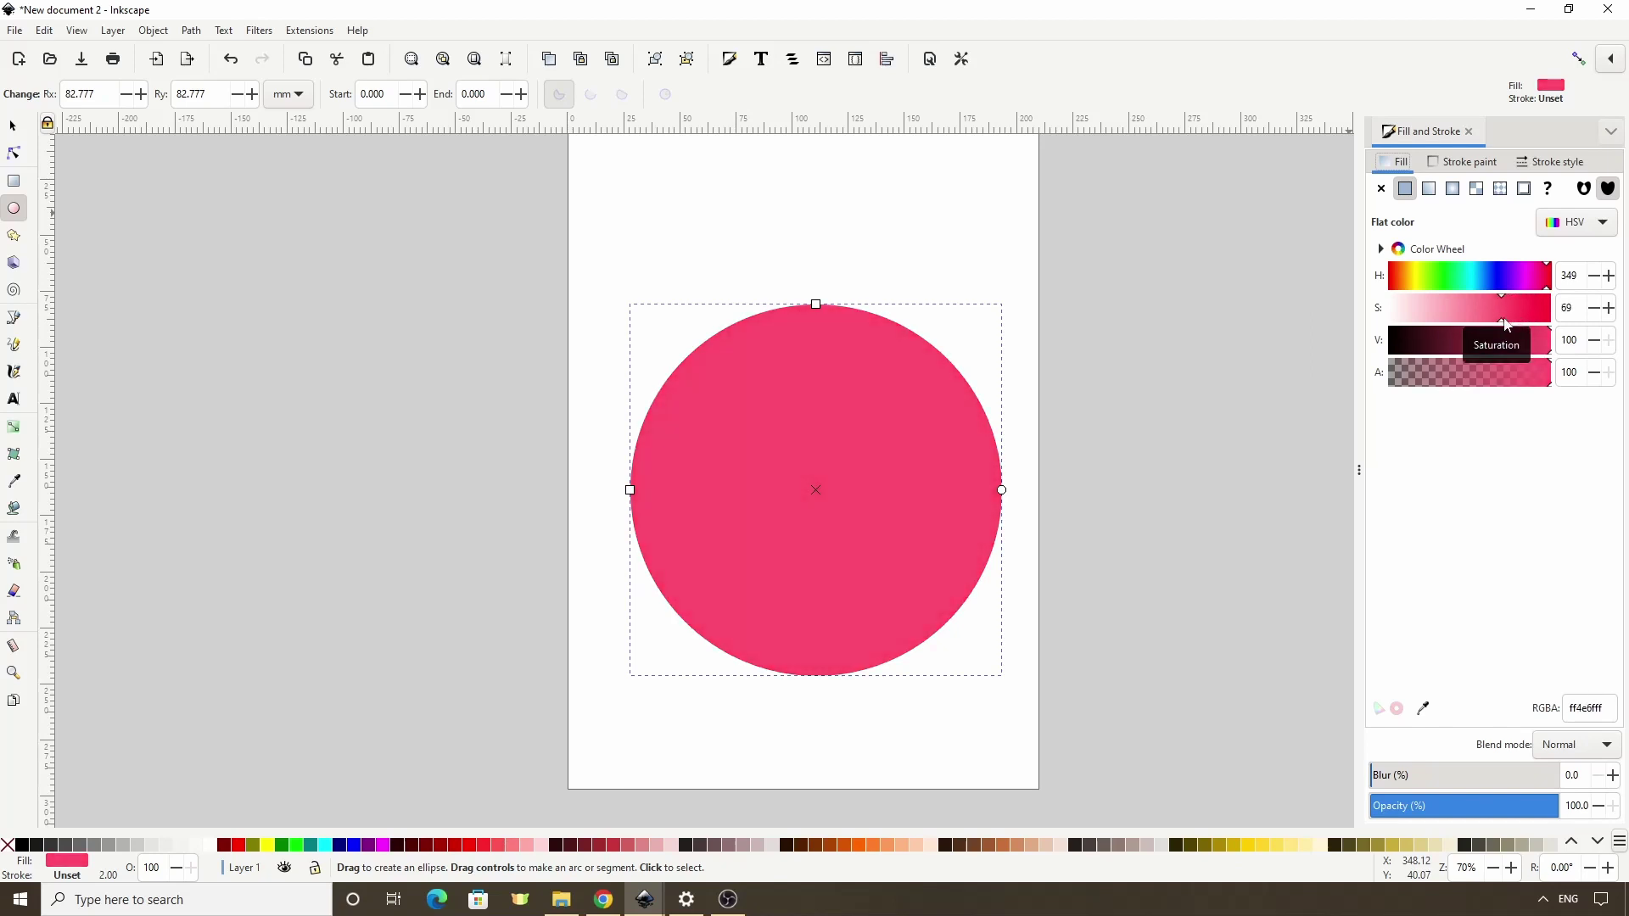
pyautogui.click(1540, 348)
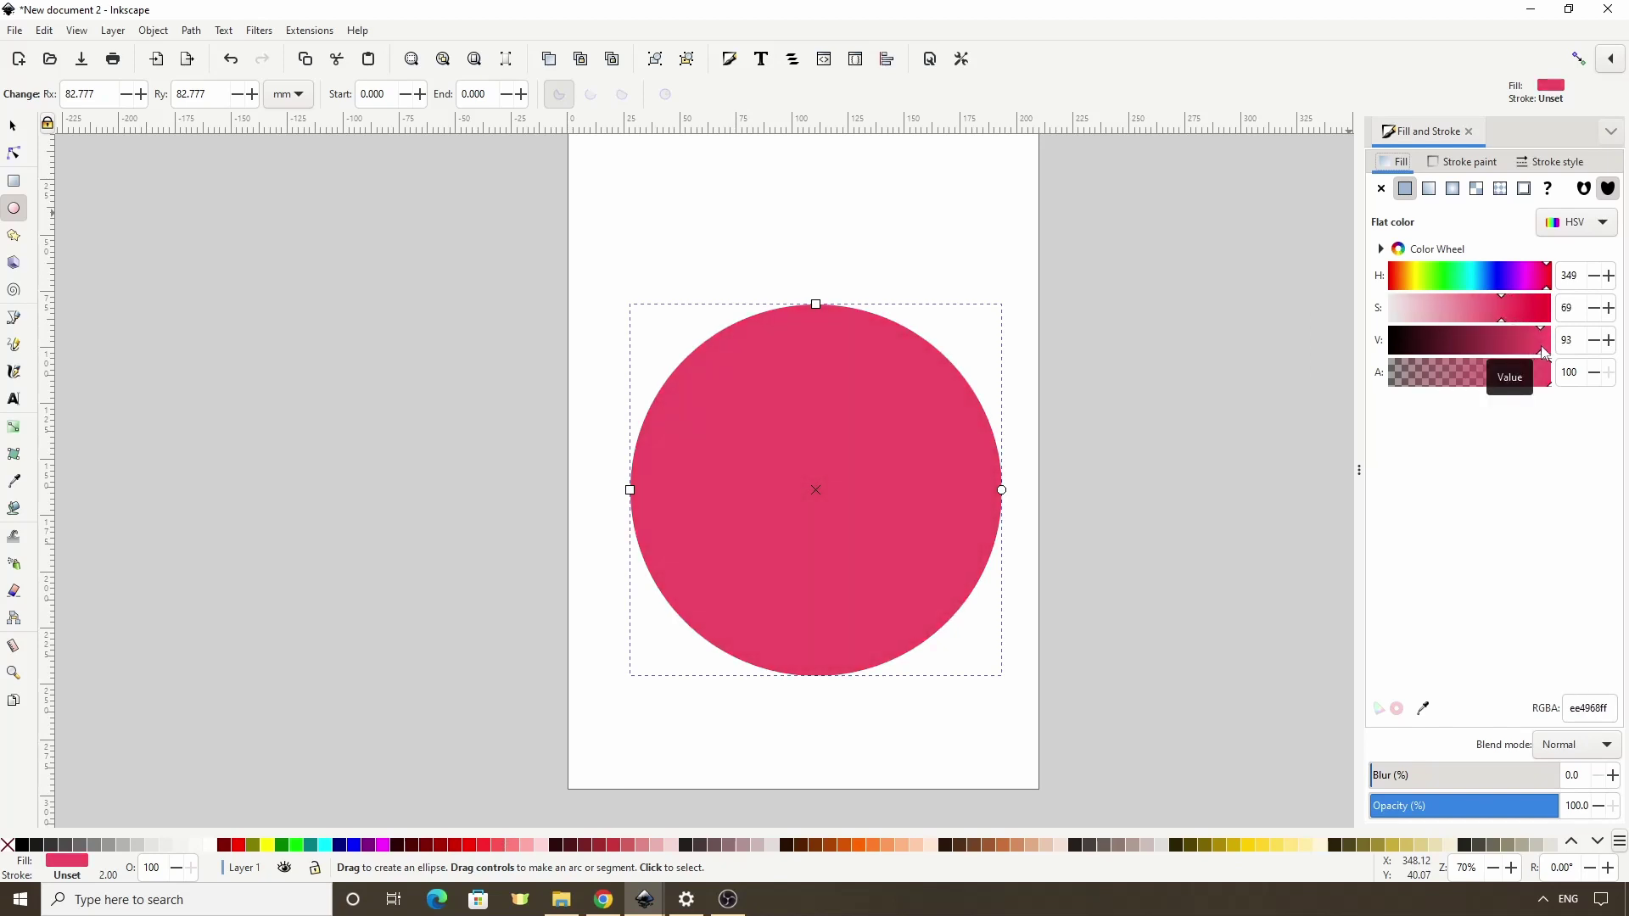
# Draw a tall 21.167 × 50.271 mm ellipse inside the circle, tinted teal-grey.
pyautogui.click(604, 376)
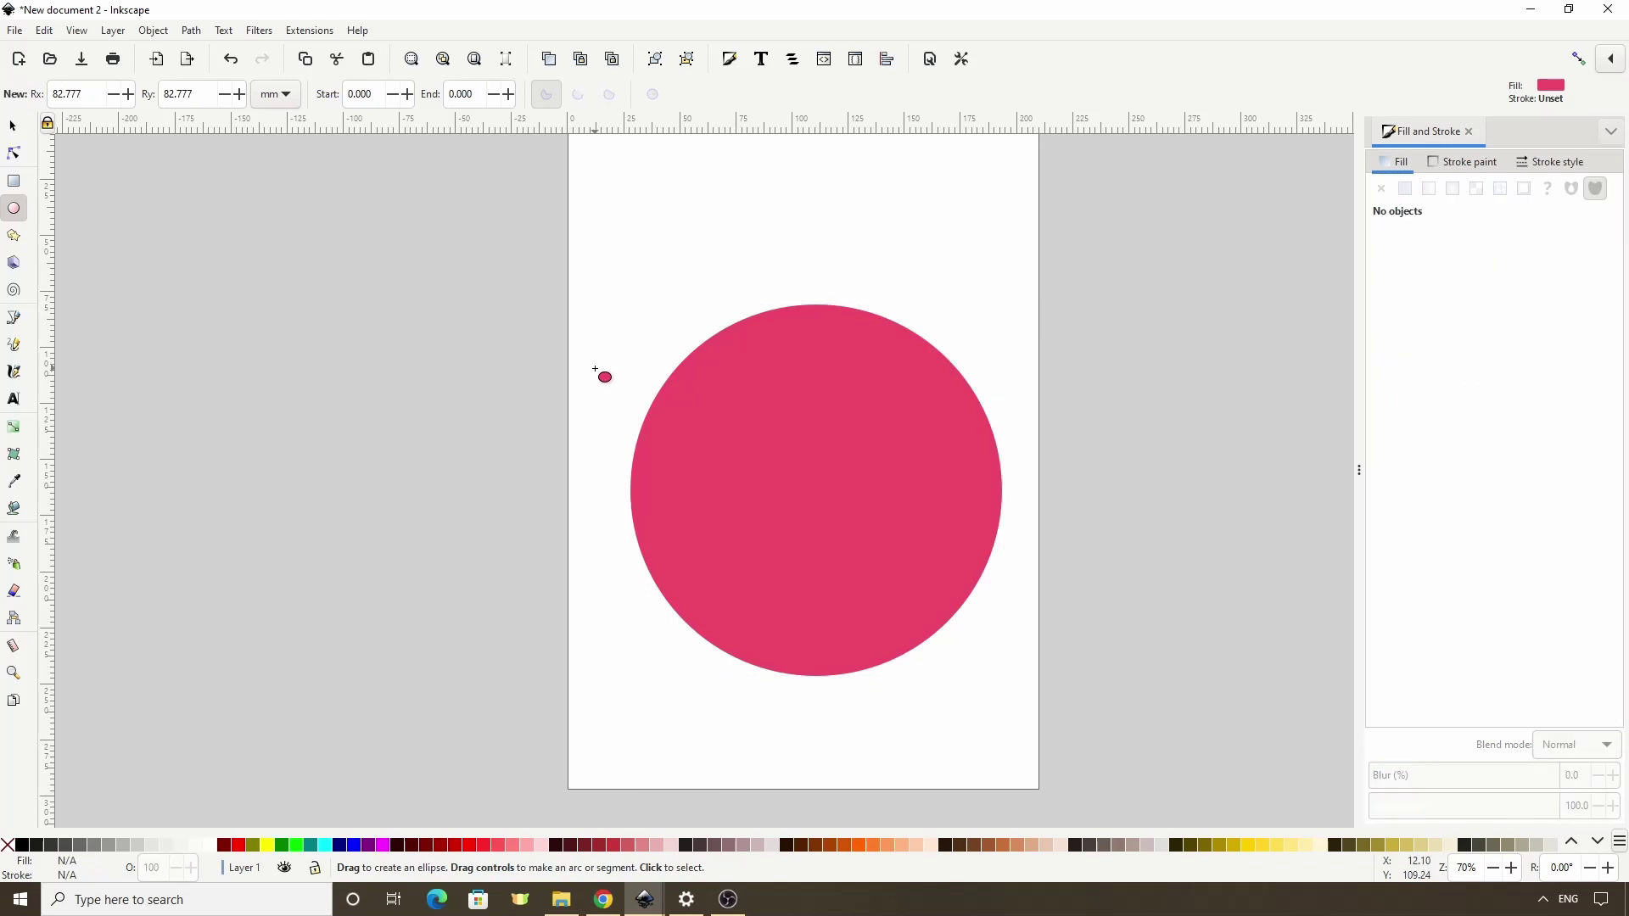
pyautogui.click(93, 846)
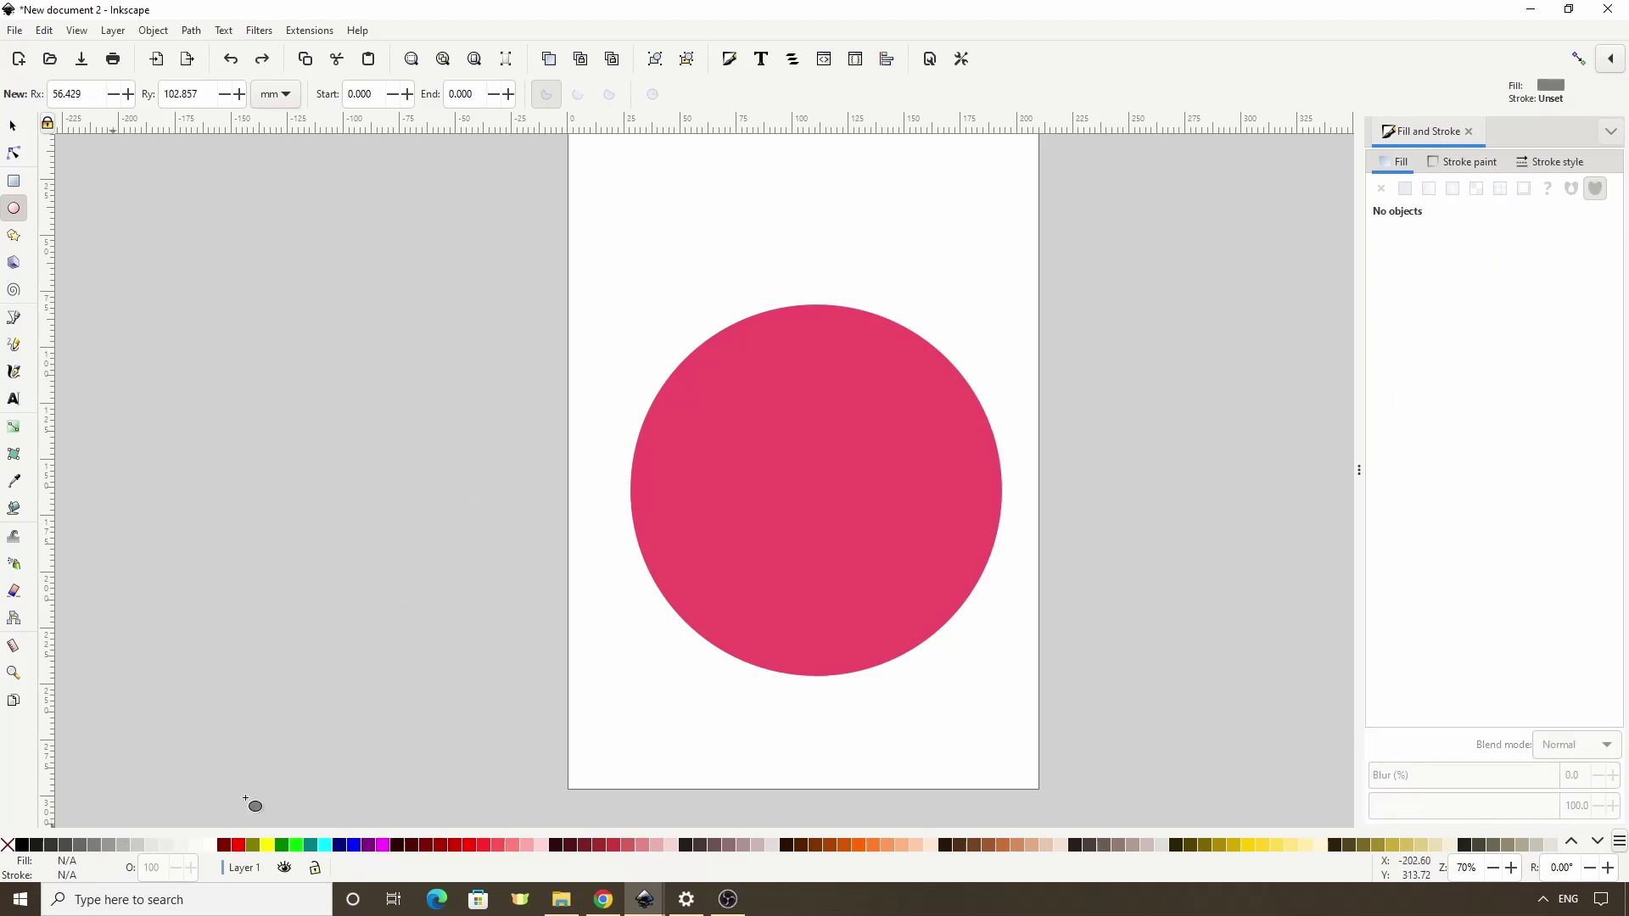
pyautogui.moveTo(713, 439); pyautogui.dragTo(761, 551)
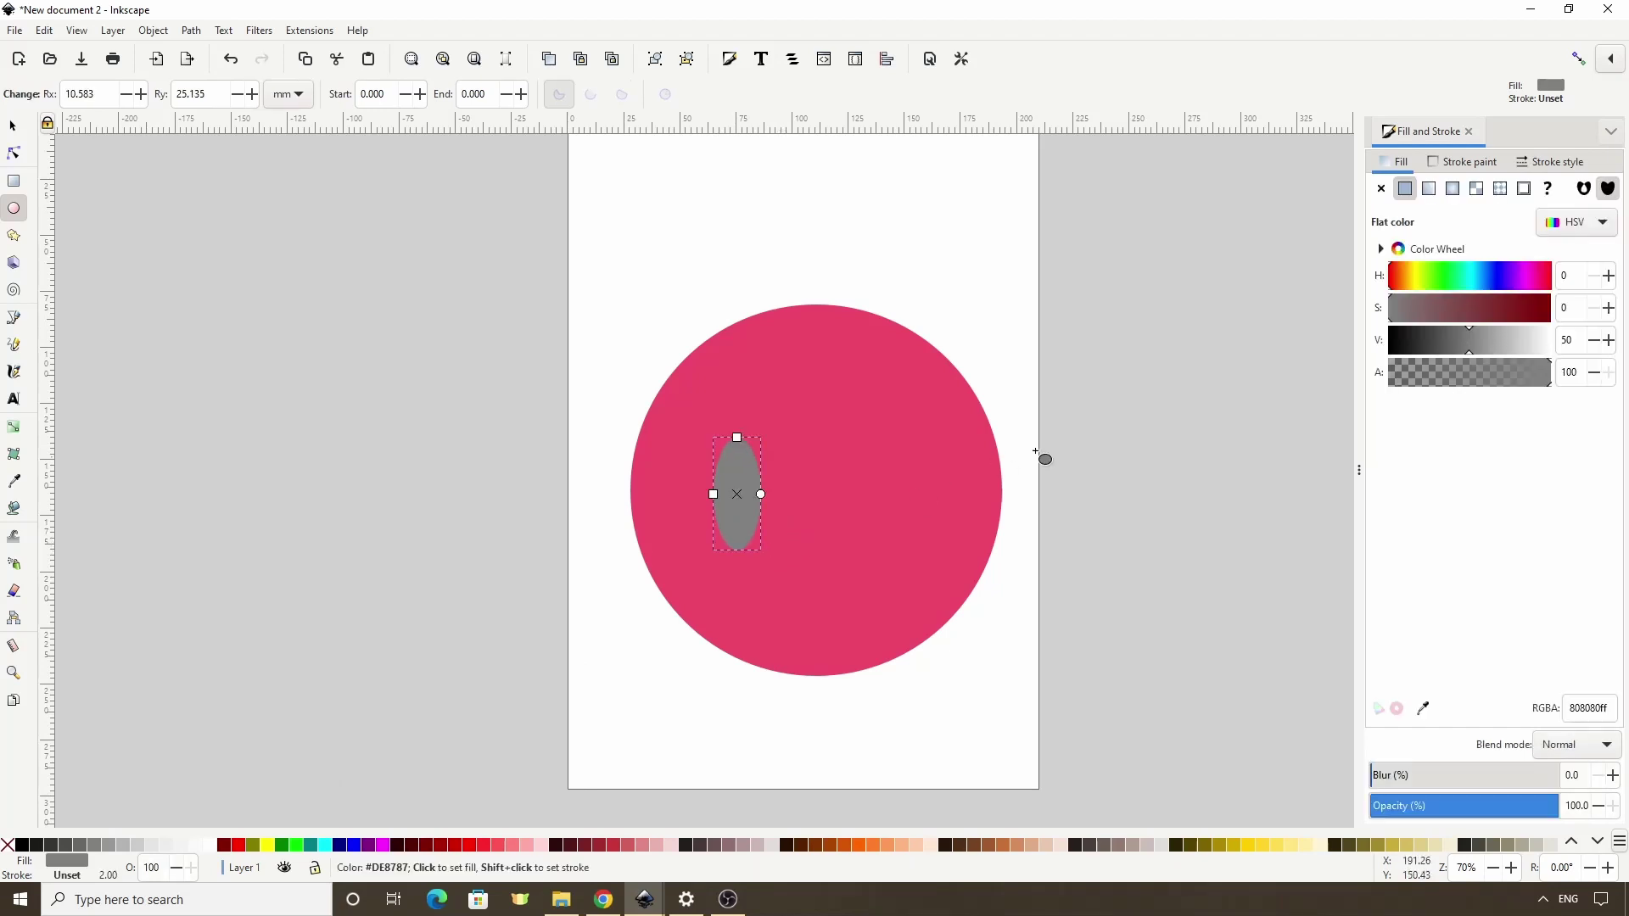
pyautogui.click(1479, 286)
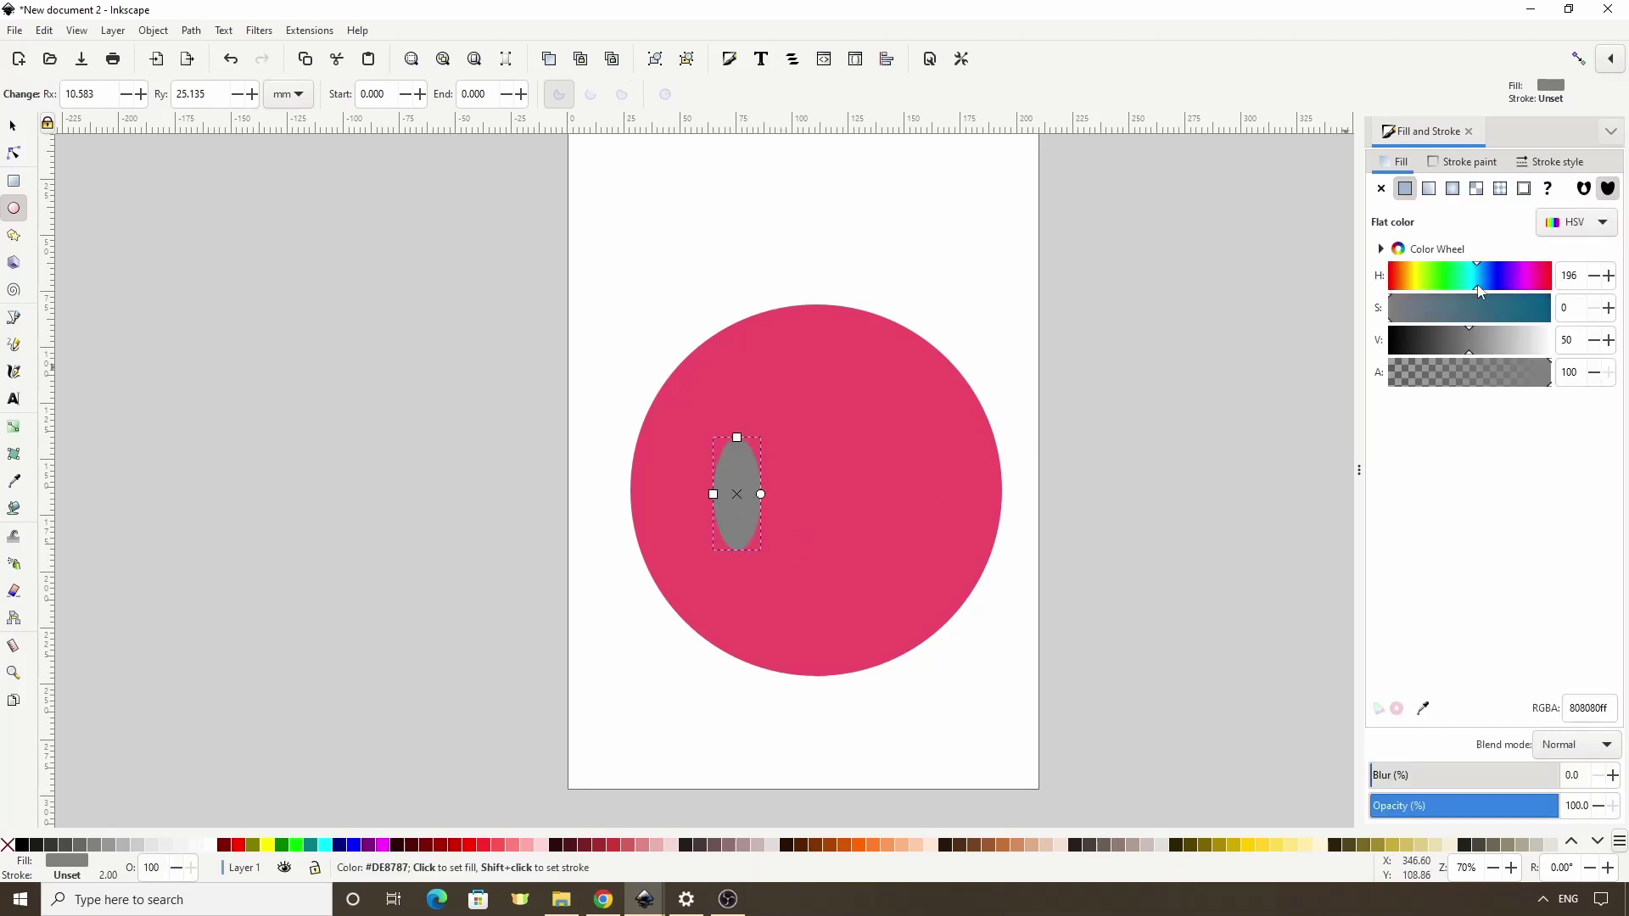
pyautogui.moveTo(1477, 322); pyautogui.dragTo(1468, 357)
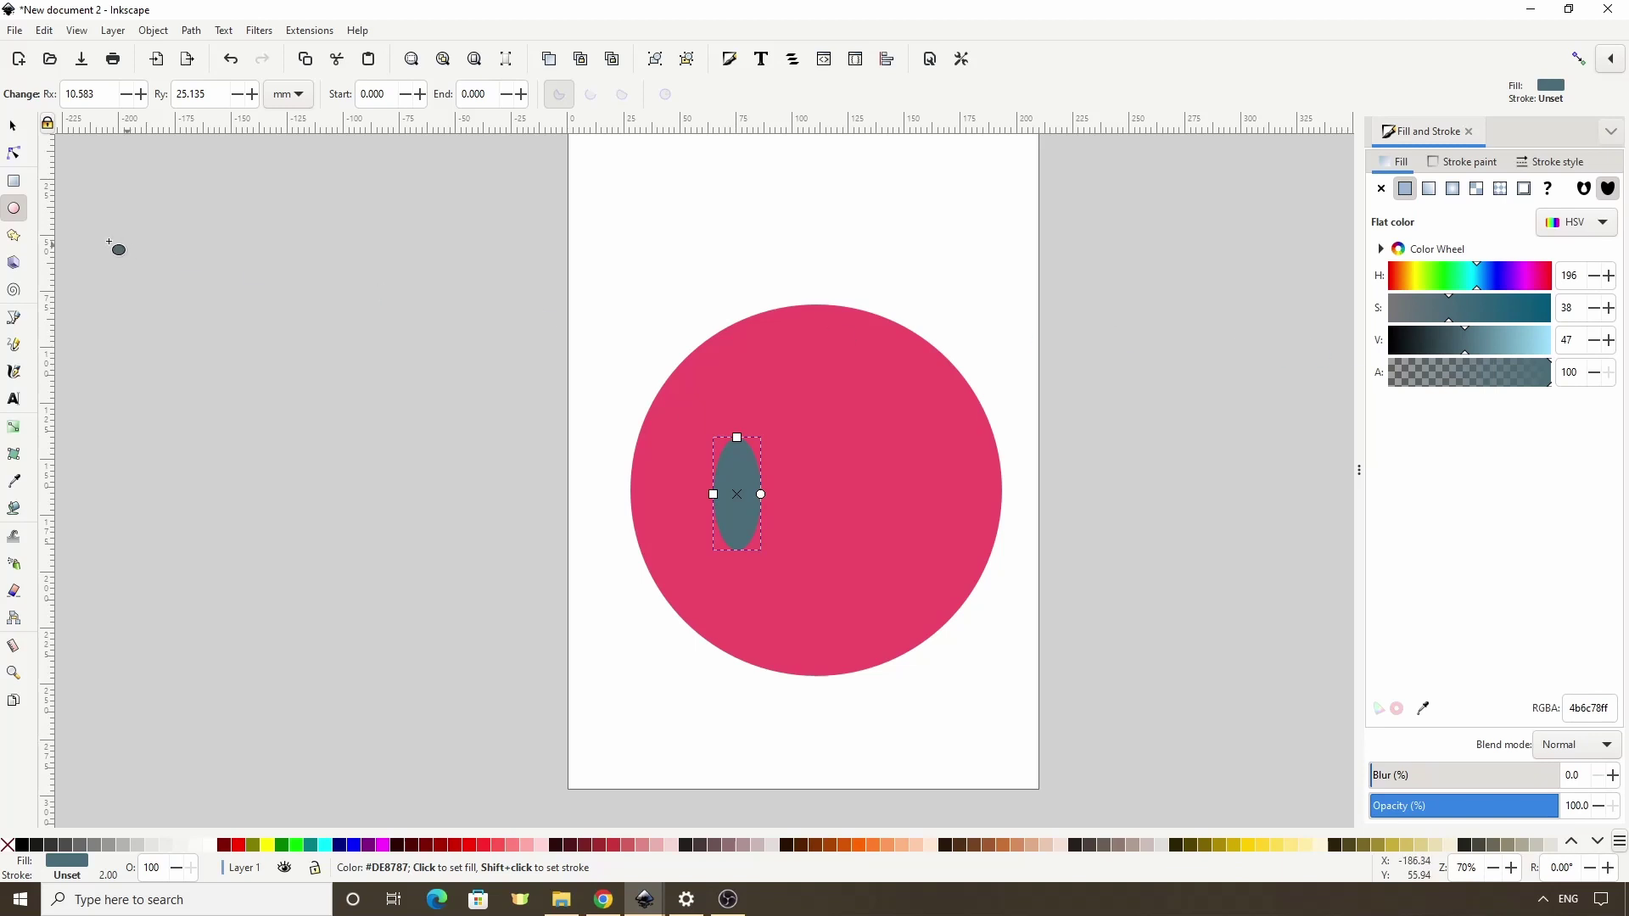
# Darken the ellipse copy to navy 30435bff and shift it slightly right.
pyautogui.click(13, 128)
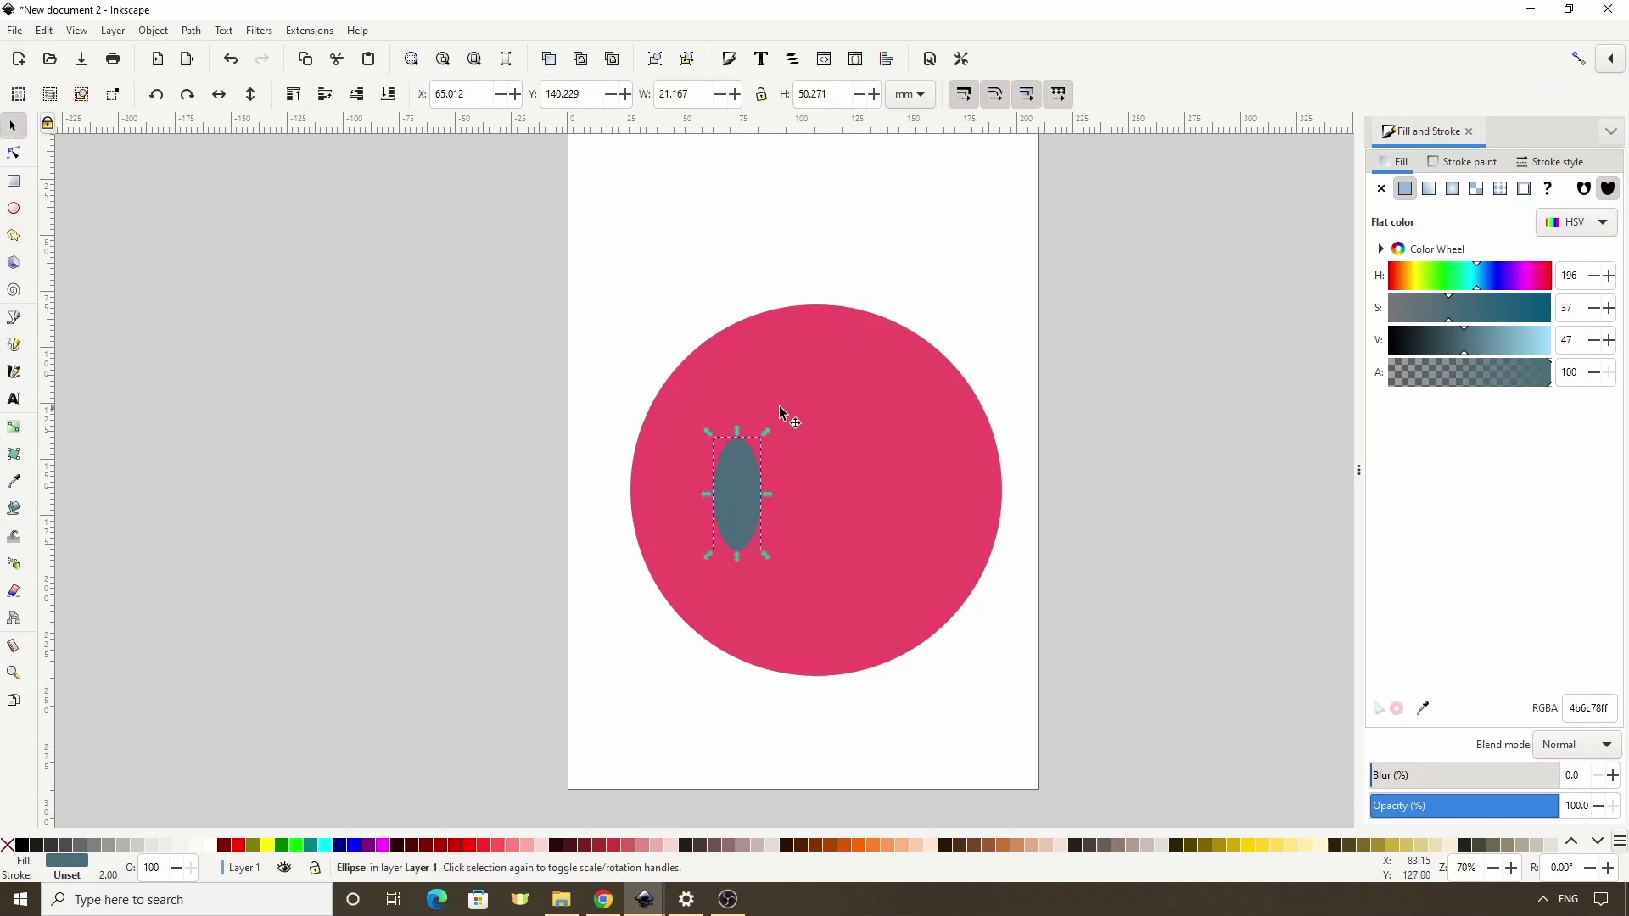
pyautogui.moveTo(1481, 293); pyautogui.dragTo(1487, 294)
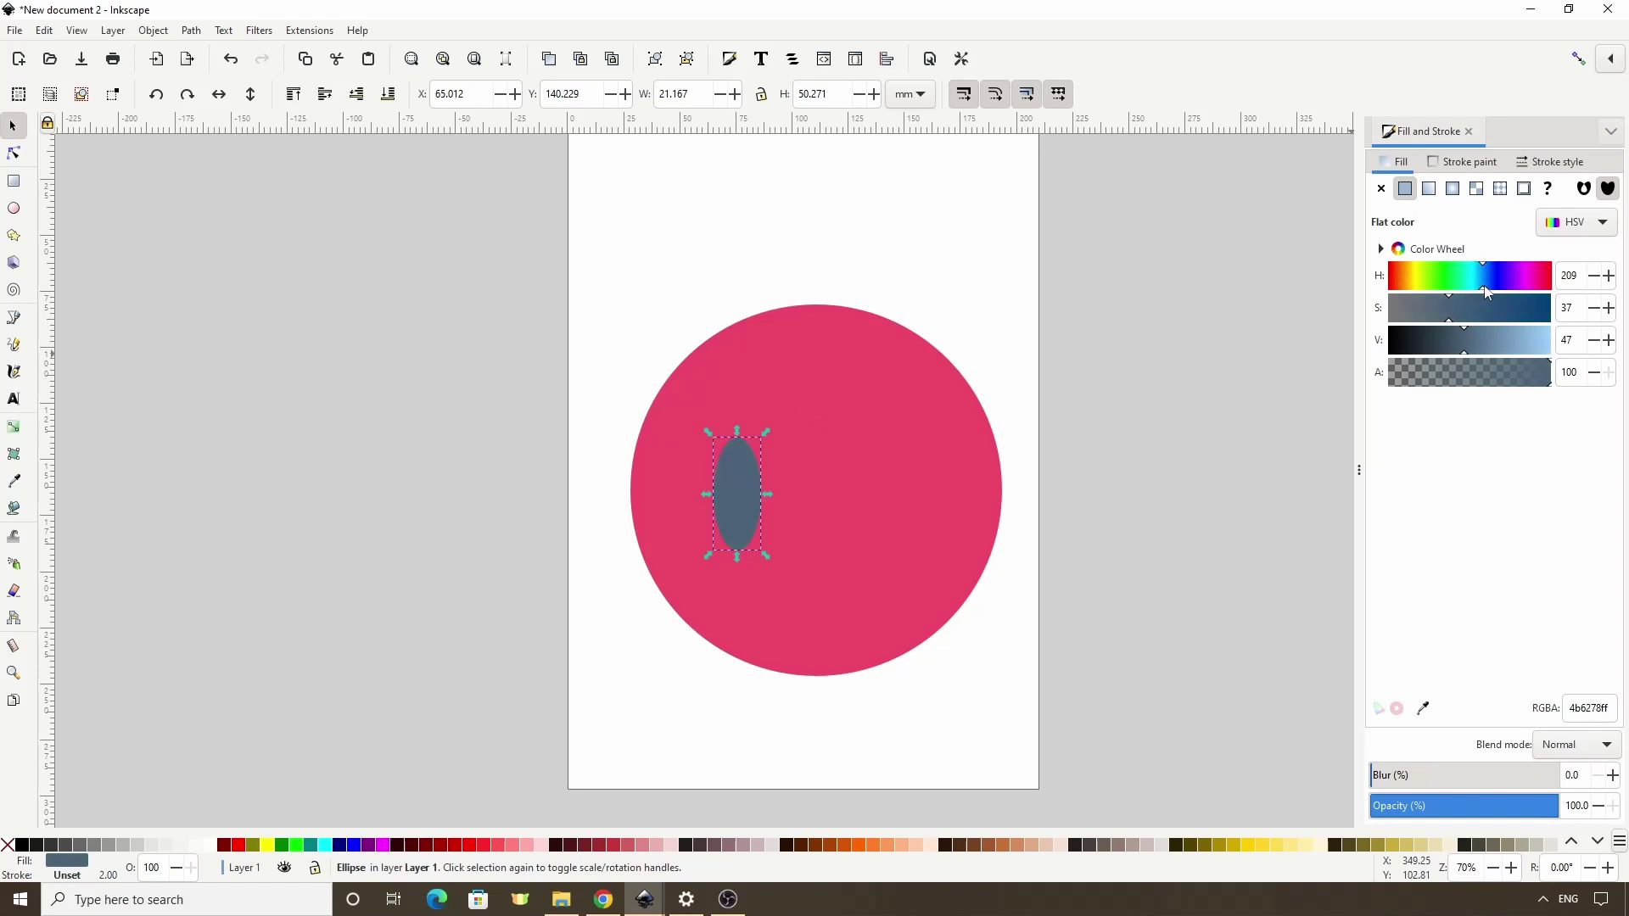
pyautogui.click(1465, 318)
pyautogui.click(1459, 355)
pyautogui.moveTo(1460, 355); pyautogui.dragTo(1450, 356)
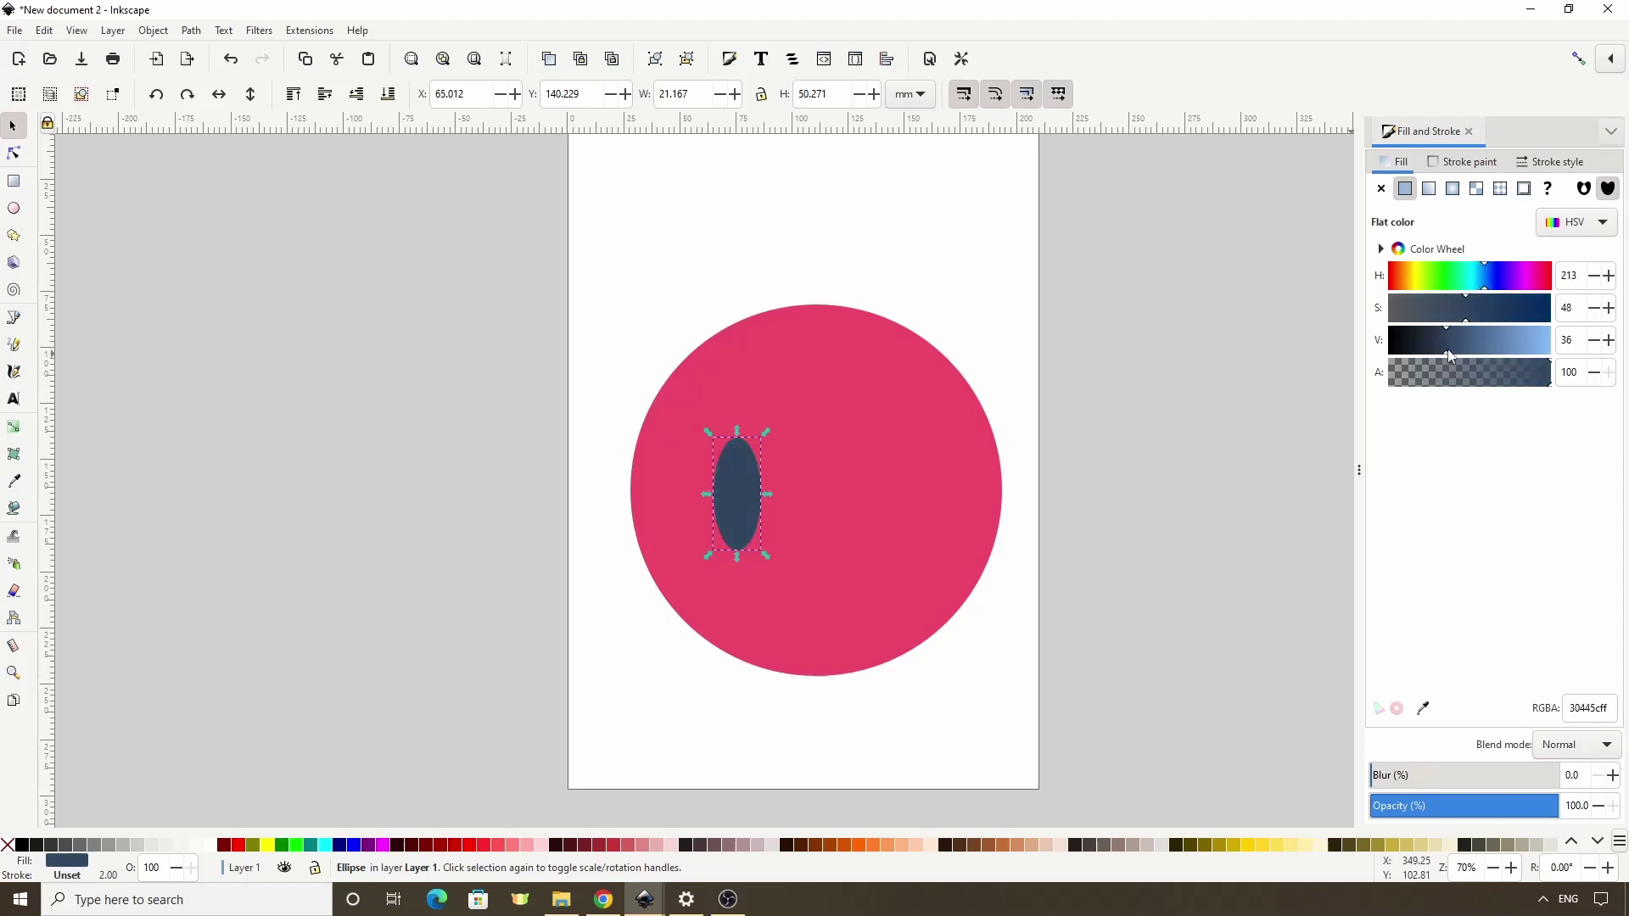
pyautogui.moveTo(740, 476); pyautogui.dragTo(746, 478)
pyautogui.keyDown('ctrl'); pyautogui.scroll(2, 747, 478); pyautogui.keyUp('ctrl')
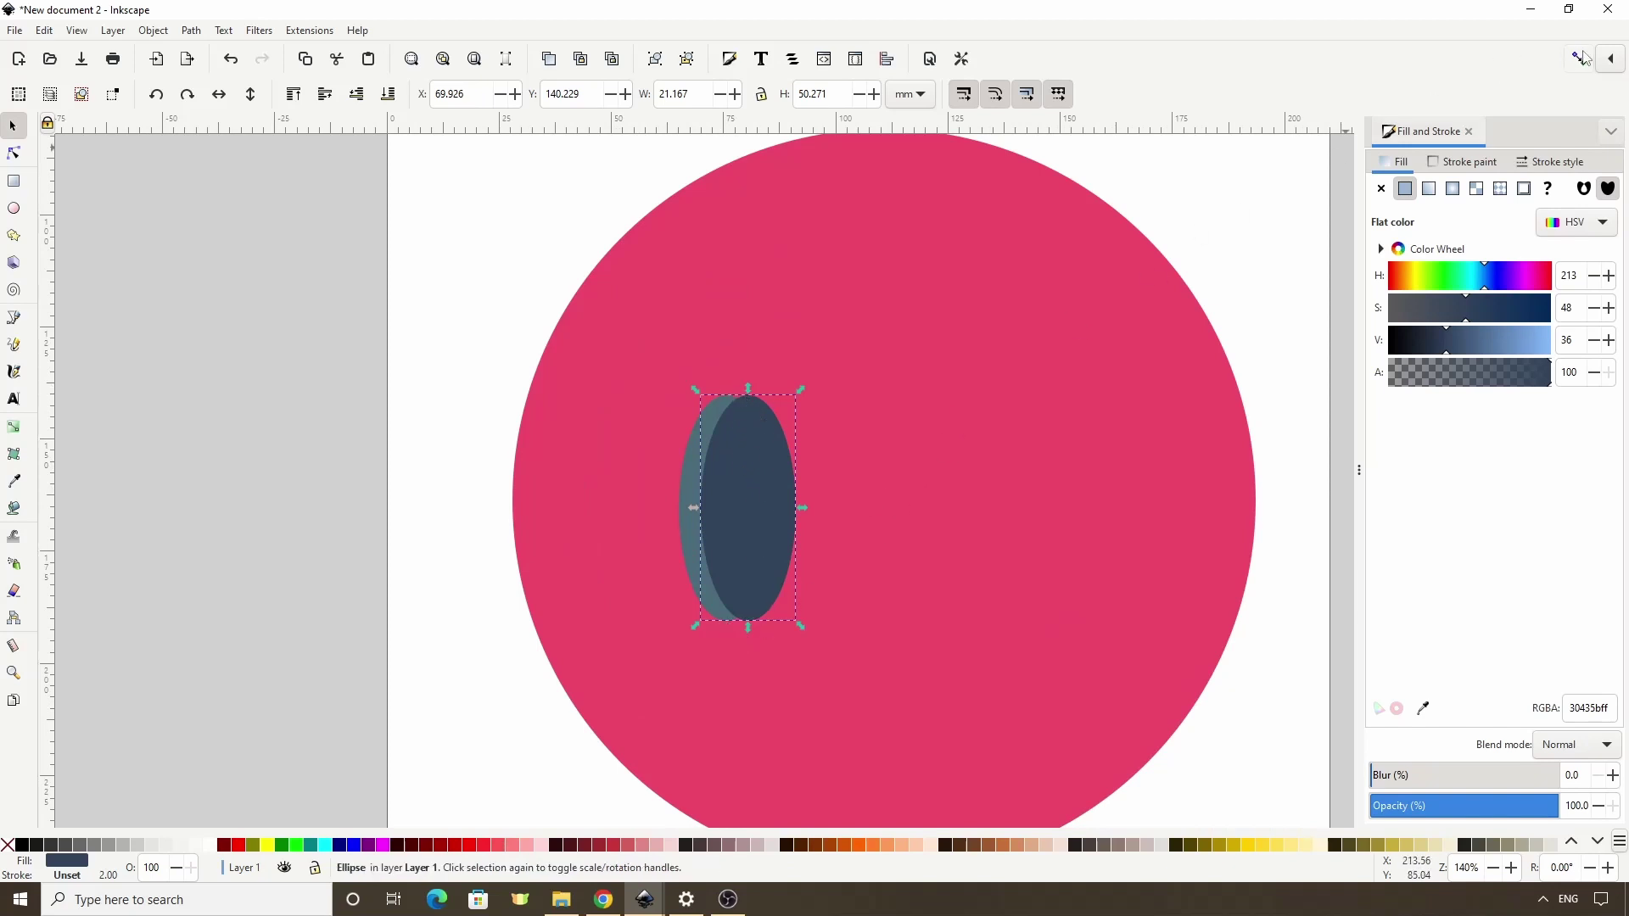
# Switch the snapping options to Advanced mode.
pyautogui.click(1619, 67)
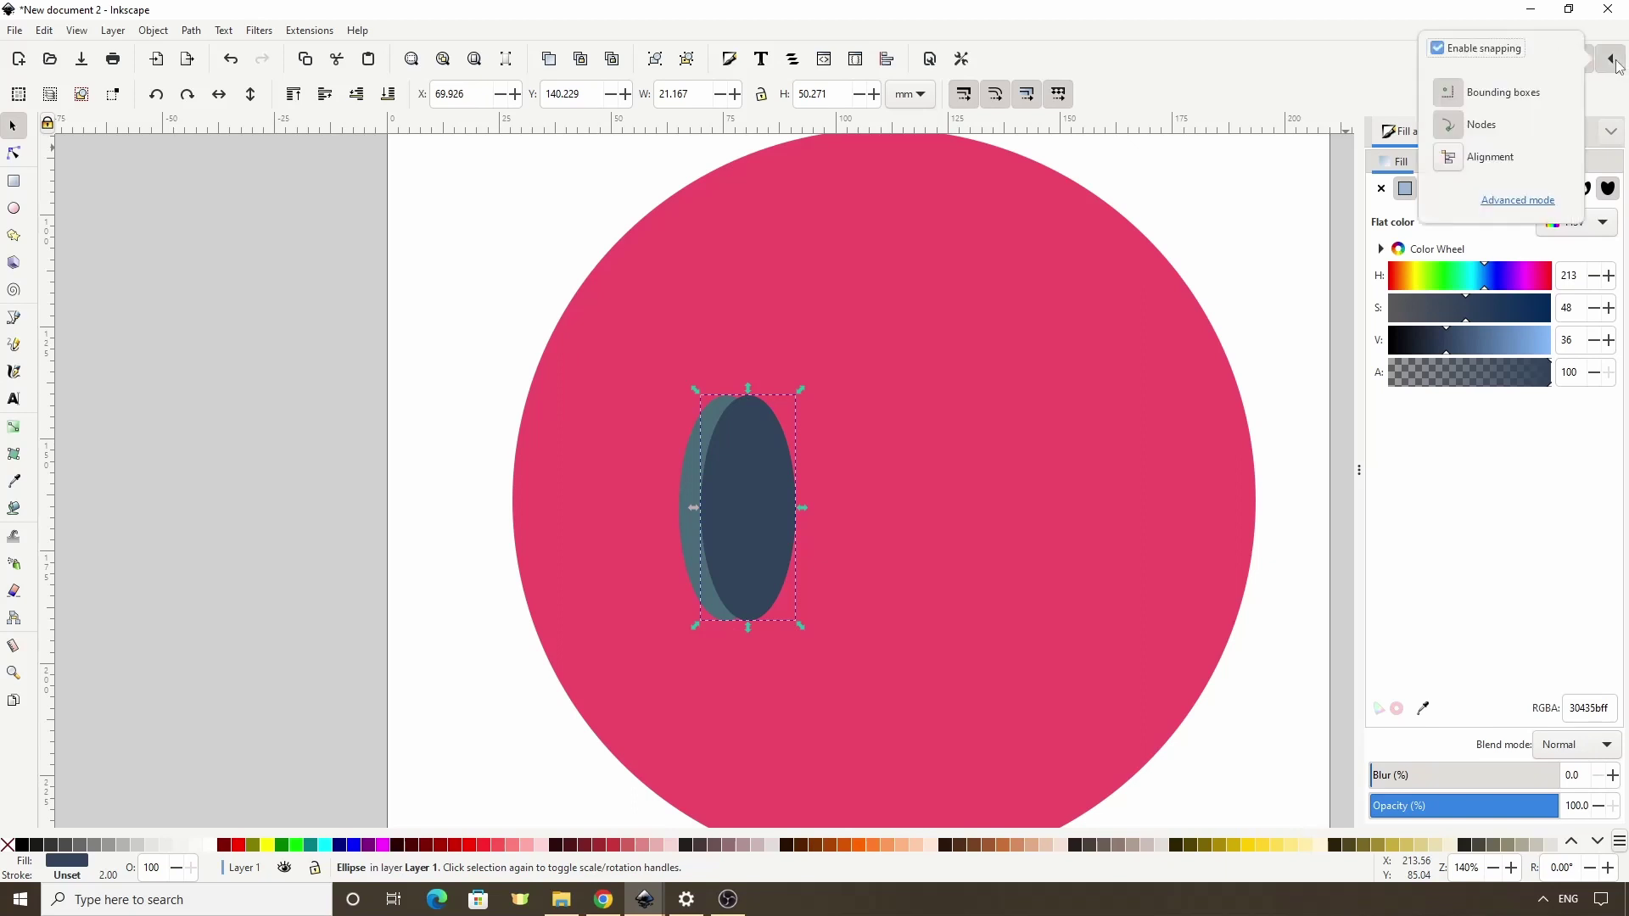
pyautogui.click(1517, 200)
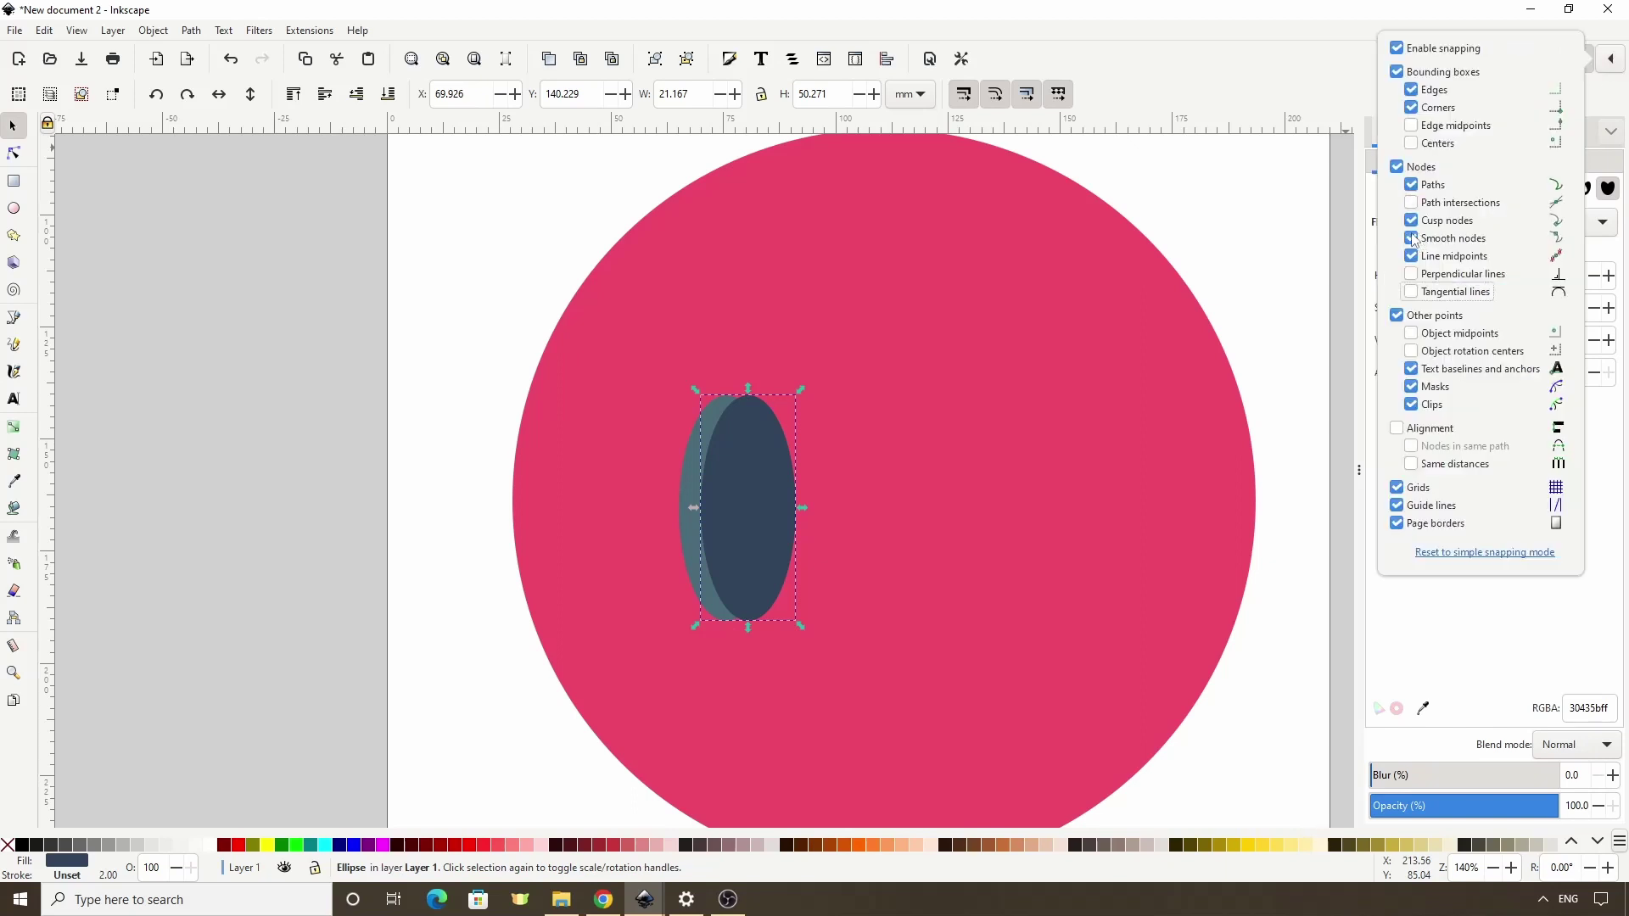
pyautogui.click(1296, 93)
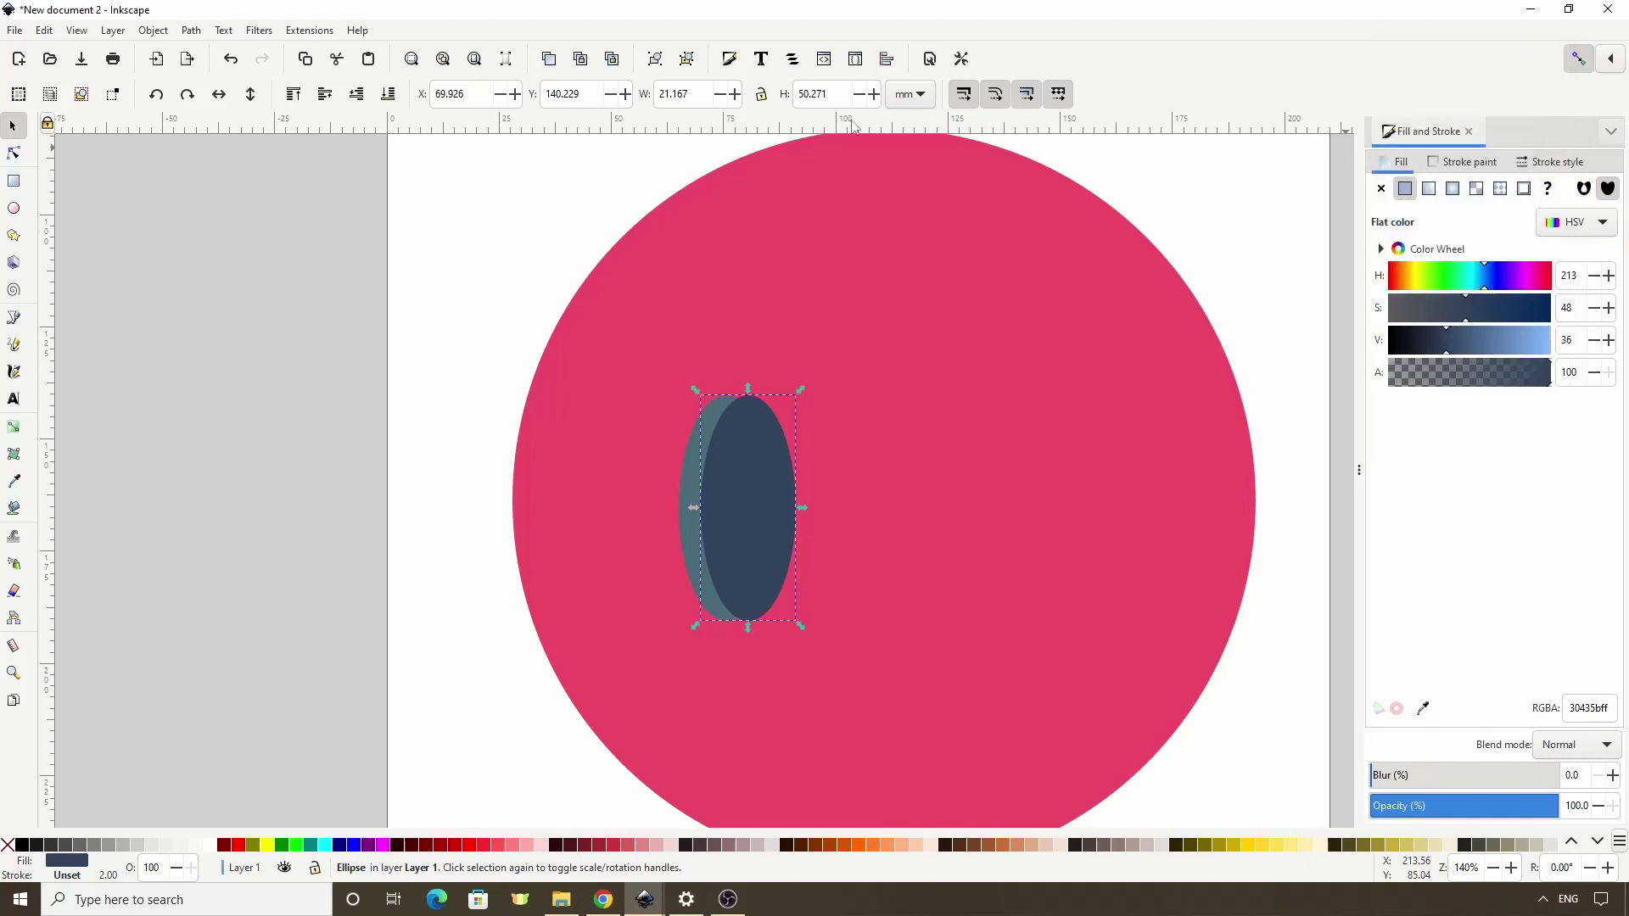
# Draw a closed 5.178 × 50.535 mm path from the navy ellipse's top point to its bottom.
pyautogui.click(25, 327)
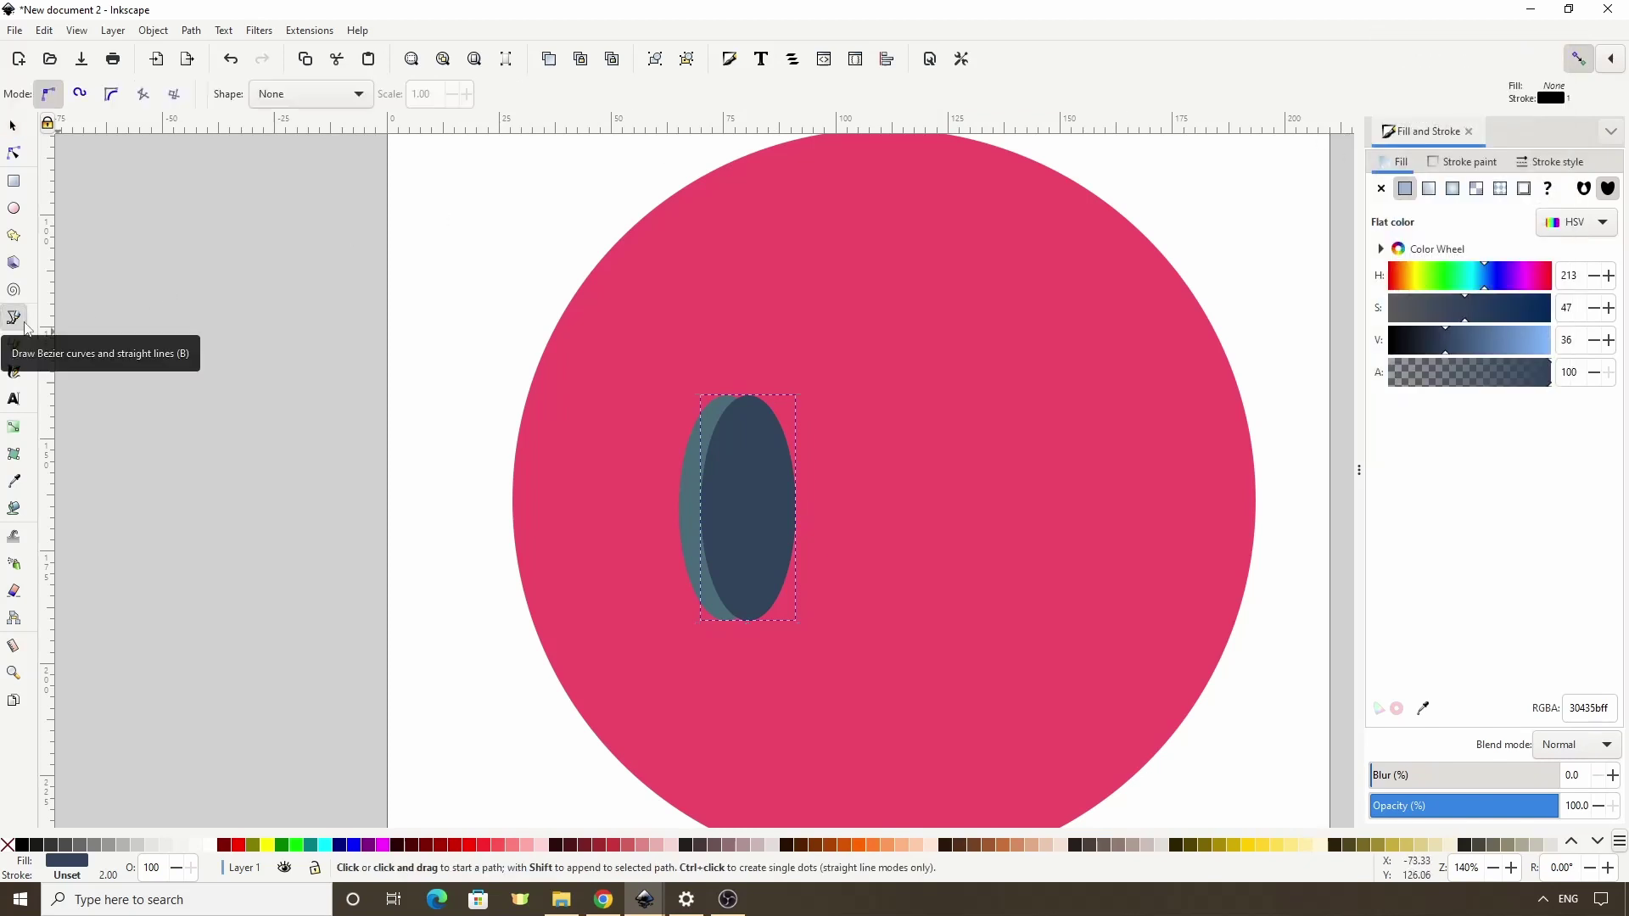
pyautogui.click(724, 397)
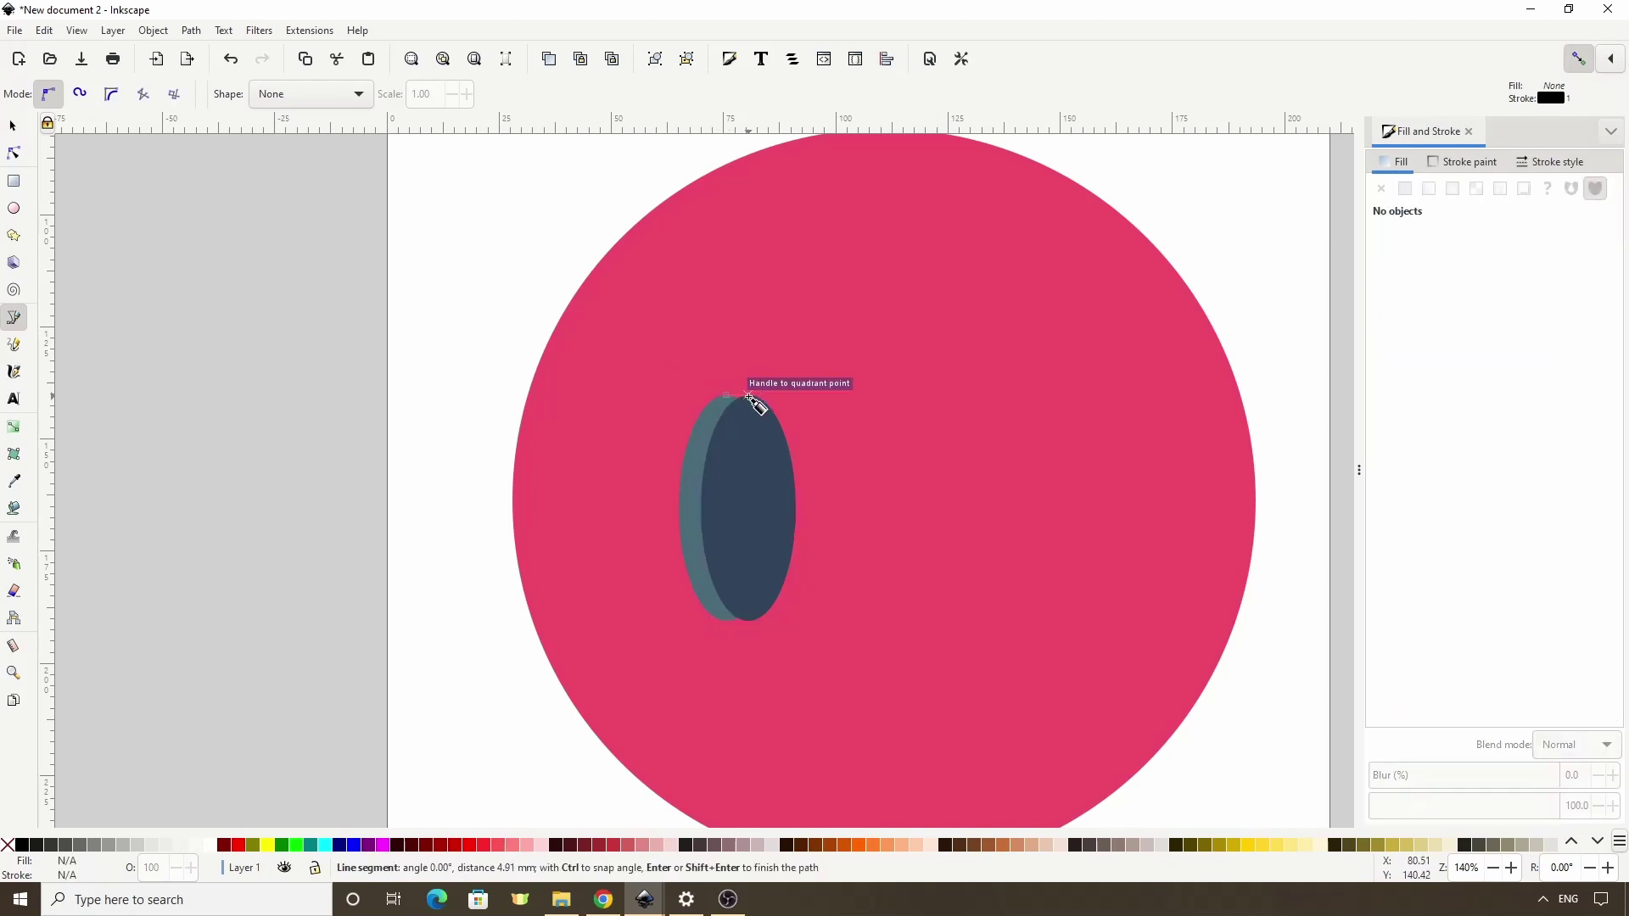
pyautogui.click(748, 396)
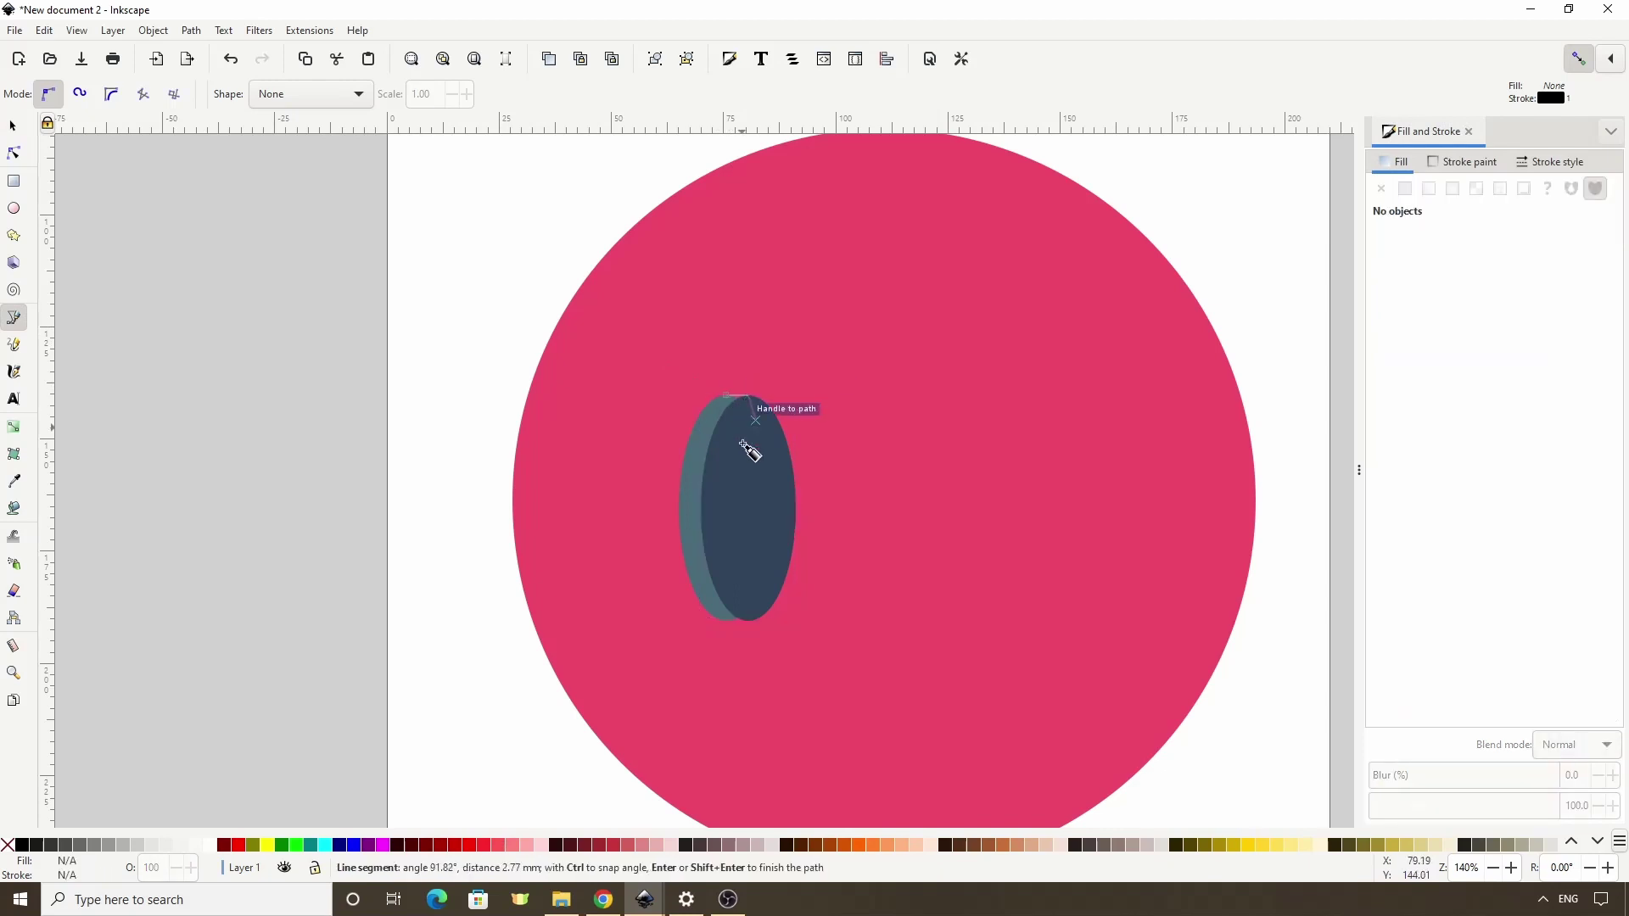
pyautogui.click(730, 624)
pyautogui.click(727, 397)
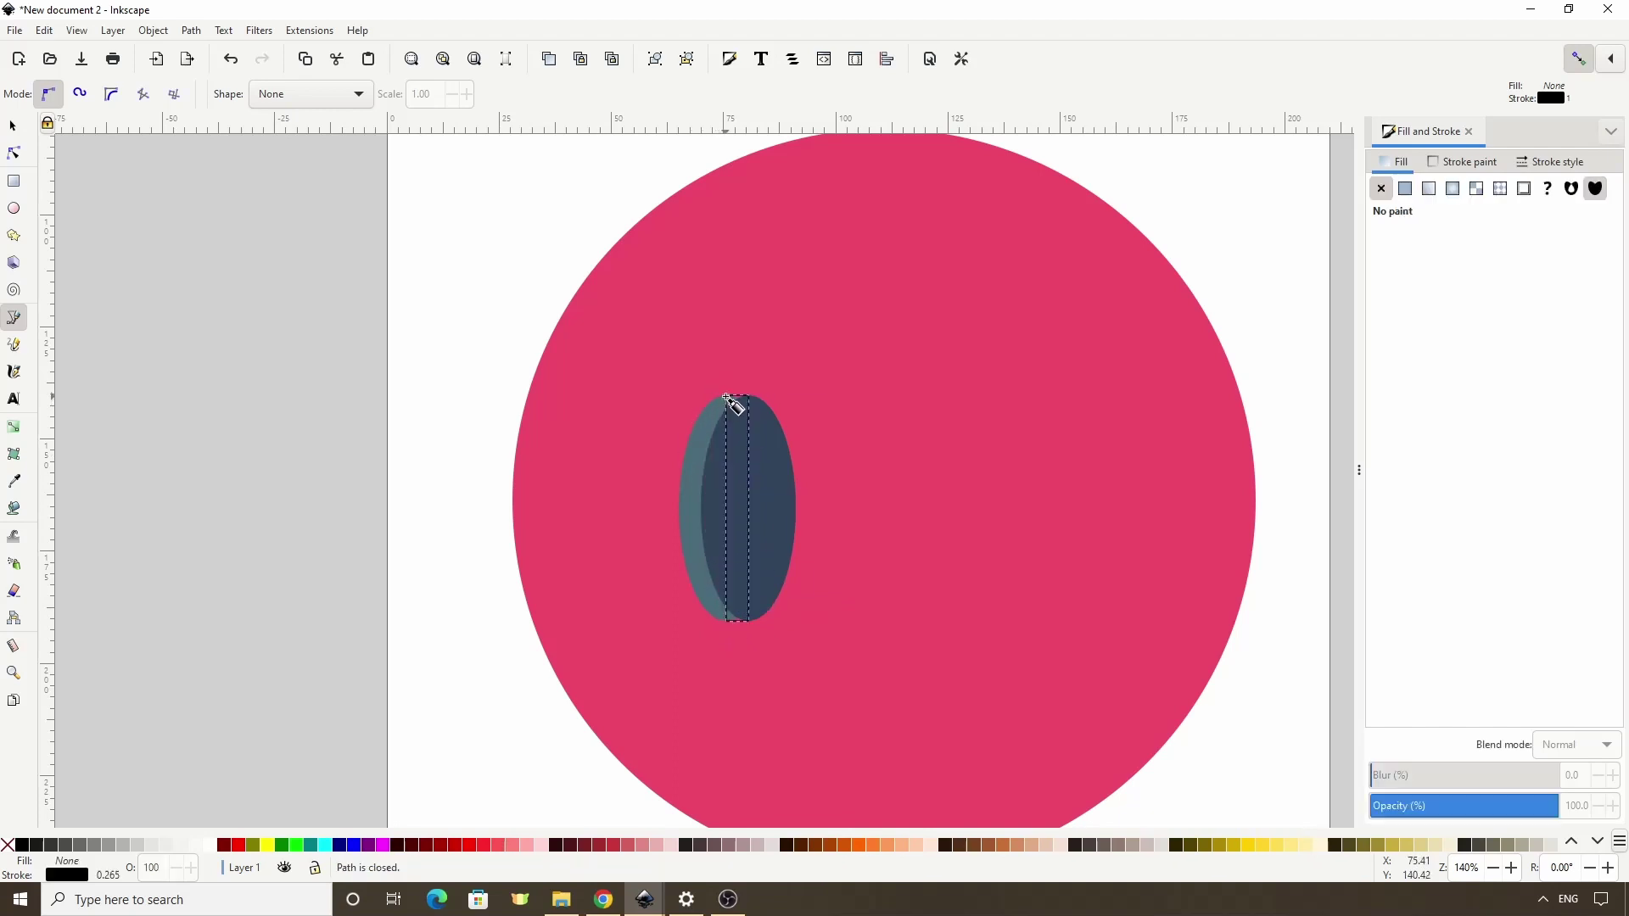
# Union the vertical path with the navy ellipse.
pyautogui.click(13, 127)
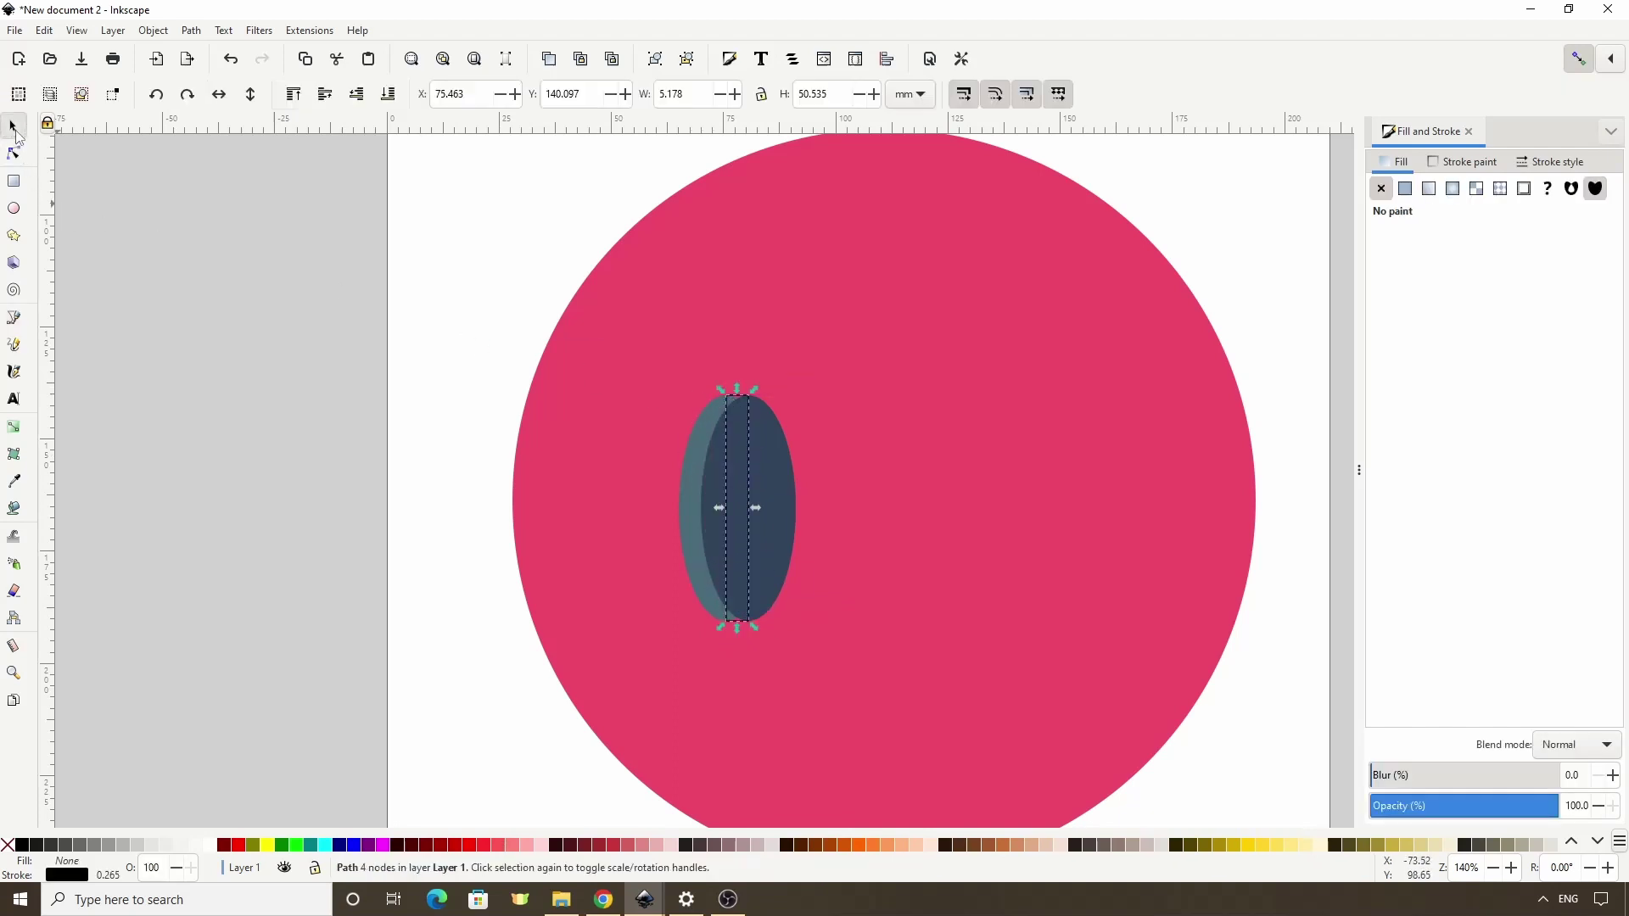
pyautogui.keyDown('shift'); pyautogui.click(694, 436); pyautogui.keyUp('shift')
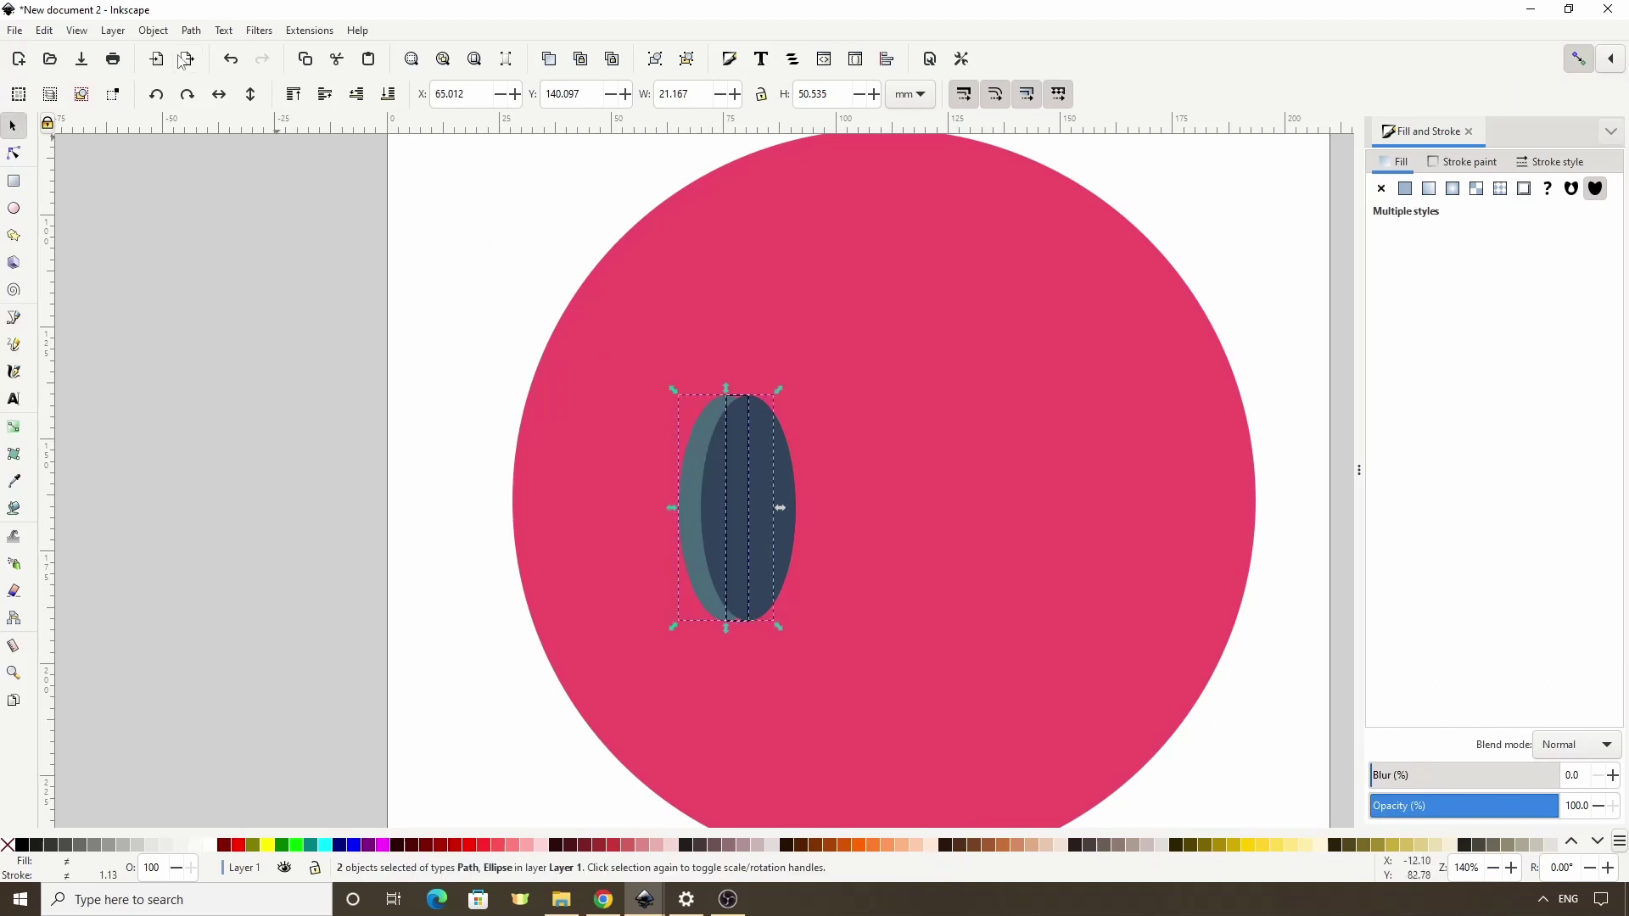
pyautogui.click(191, 29)
pyautogui.click(221, 117)
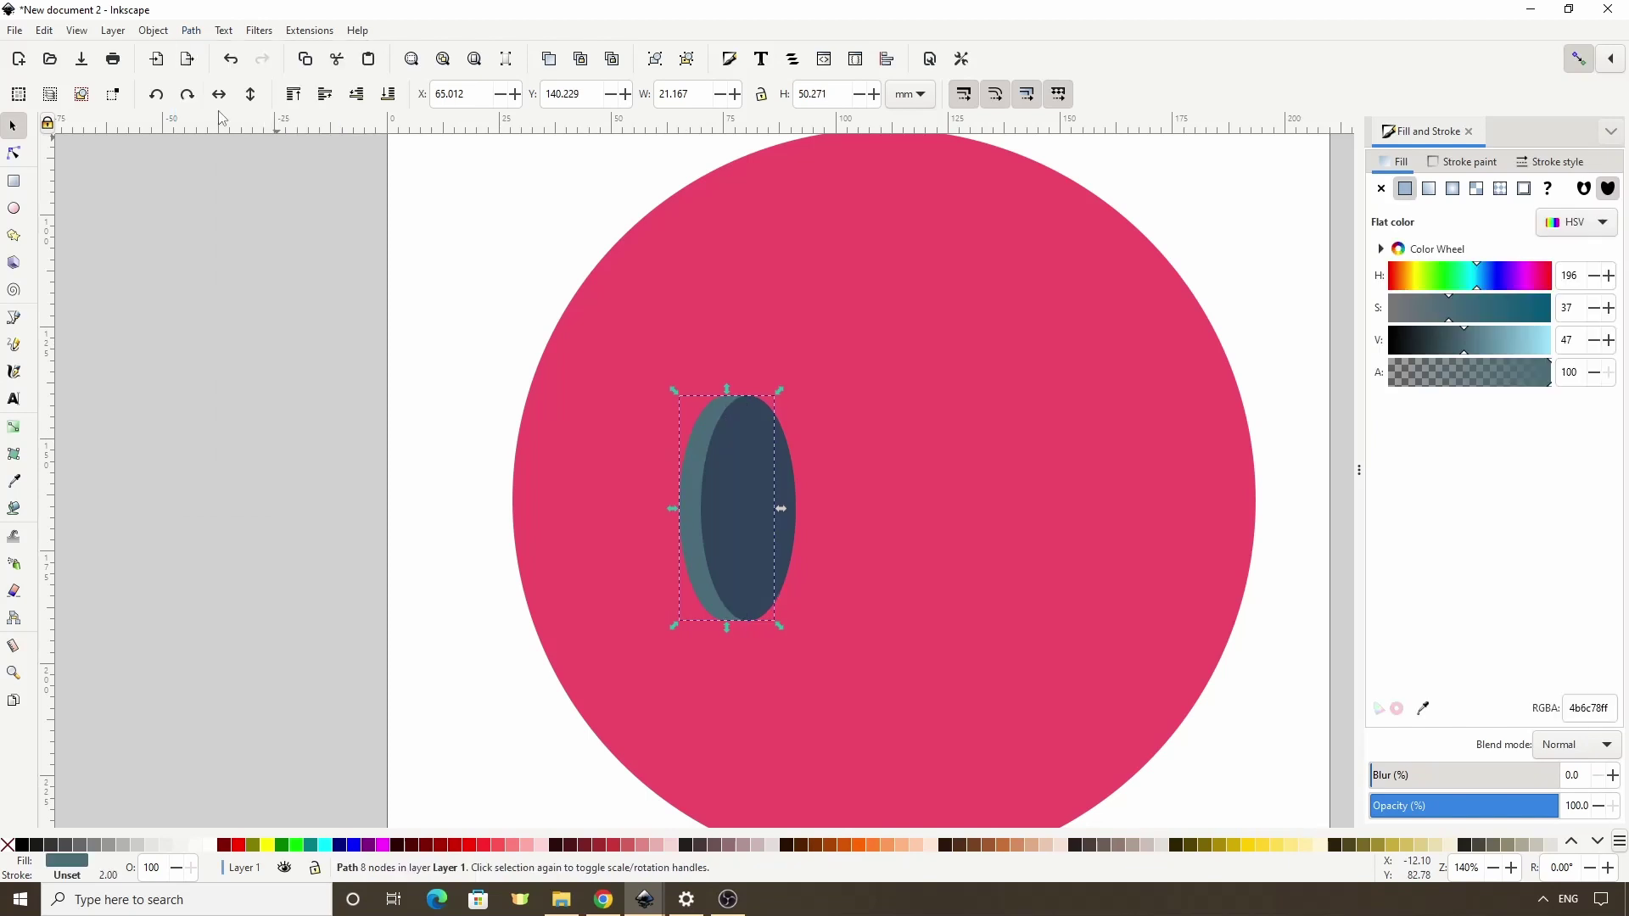
# Add a small white 2.646 × 6.284 mm oval just right of the navy ellipse's centre.
pyautogui.click(723, 320)
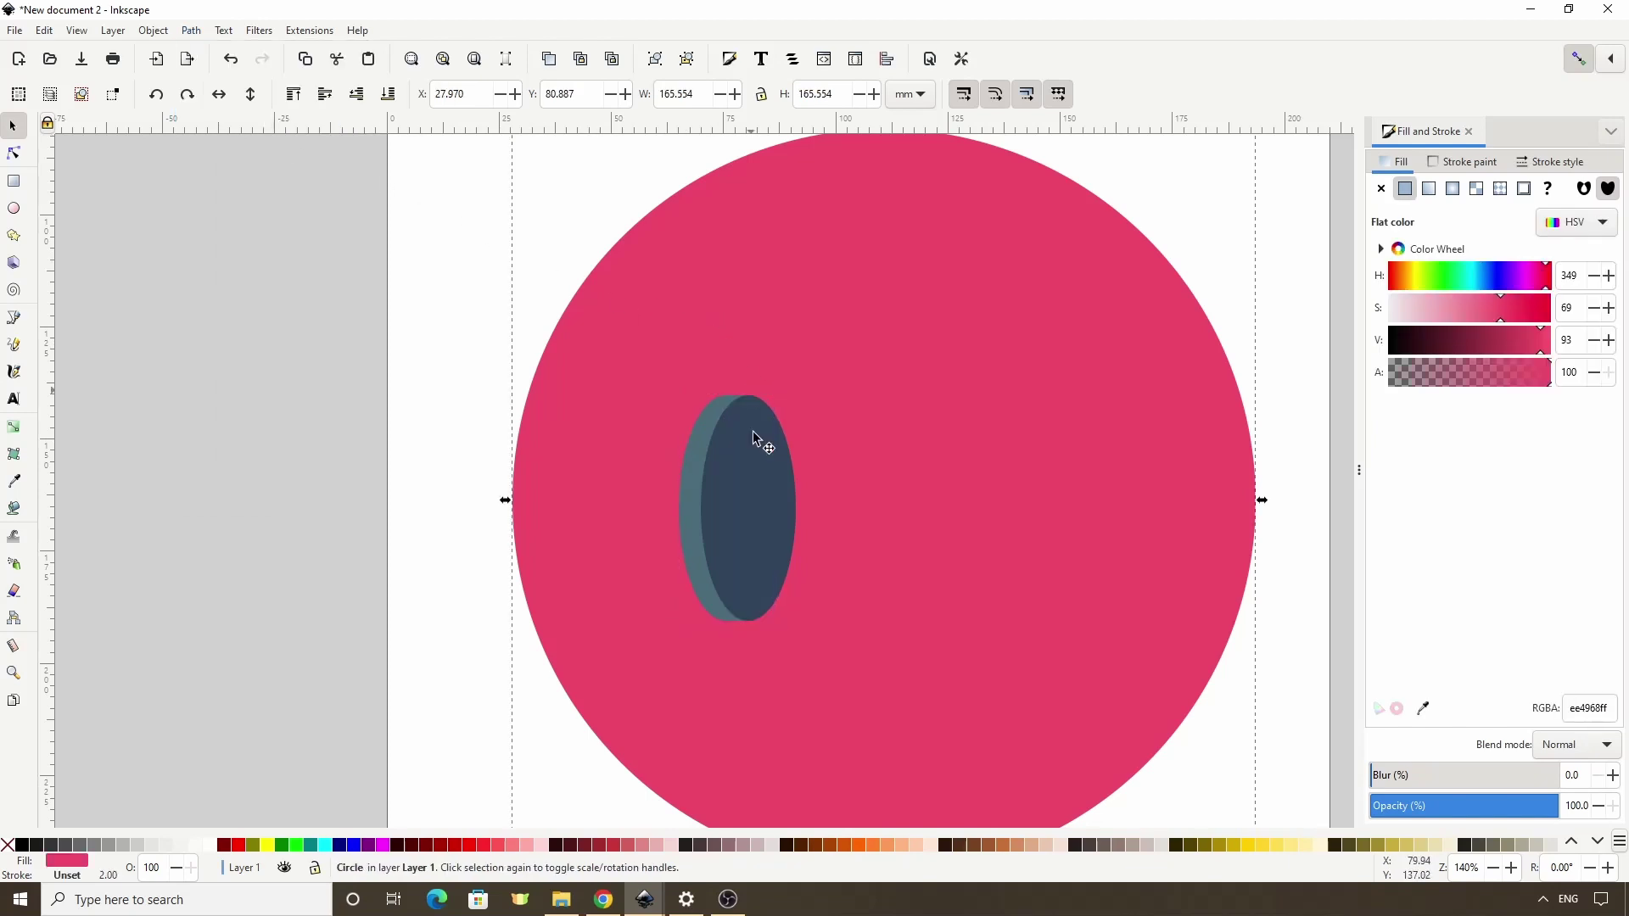
pyautogui.click(758, 490)
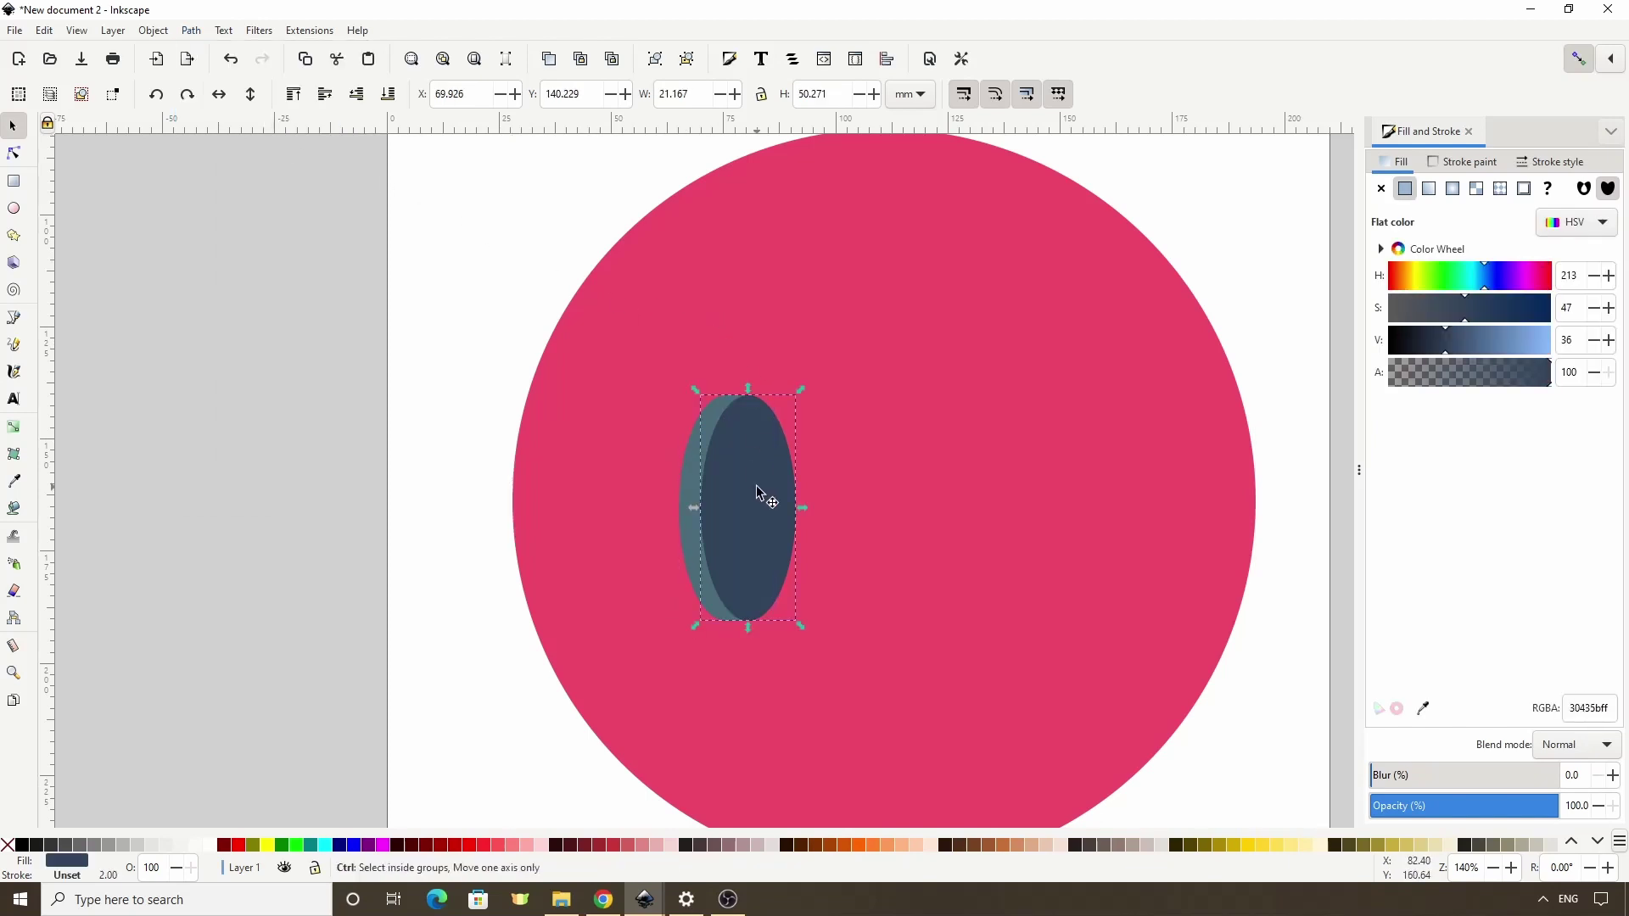
pyautogui.click(212, 845)
pyautogui.moveTo(796, 626); pyautogui.dragTo(748, 509)
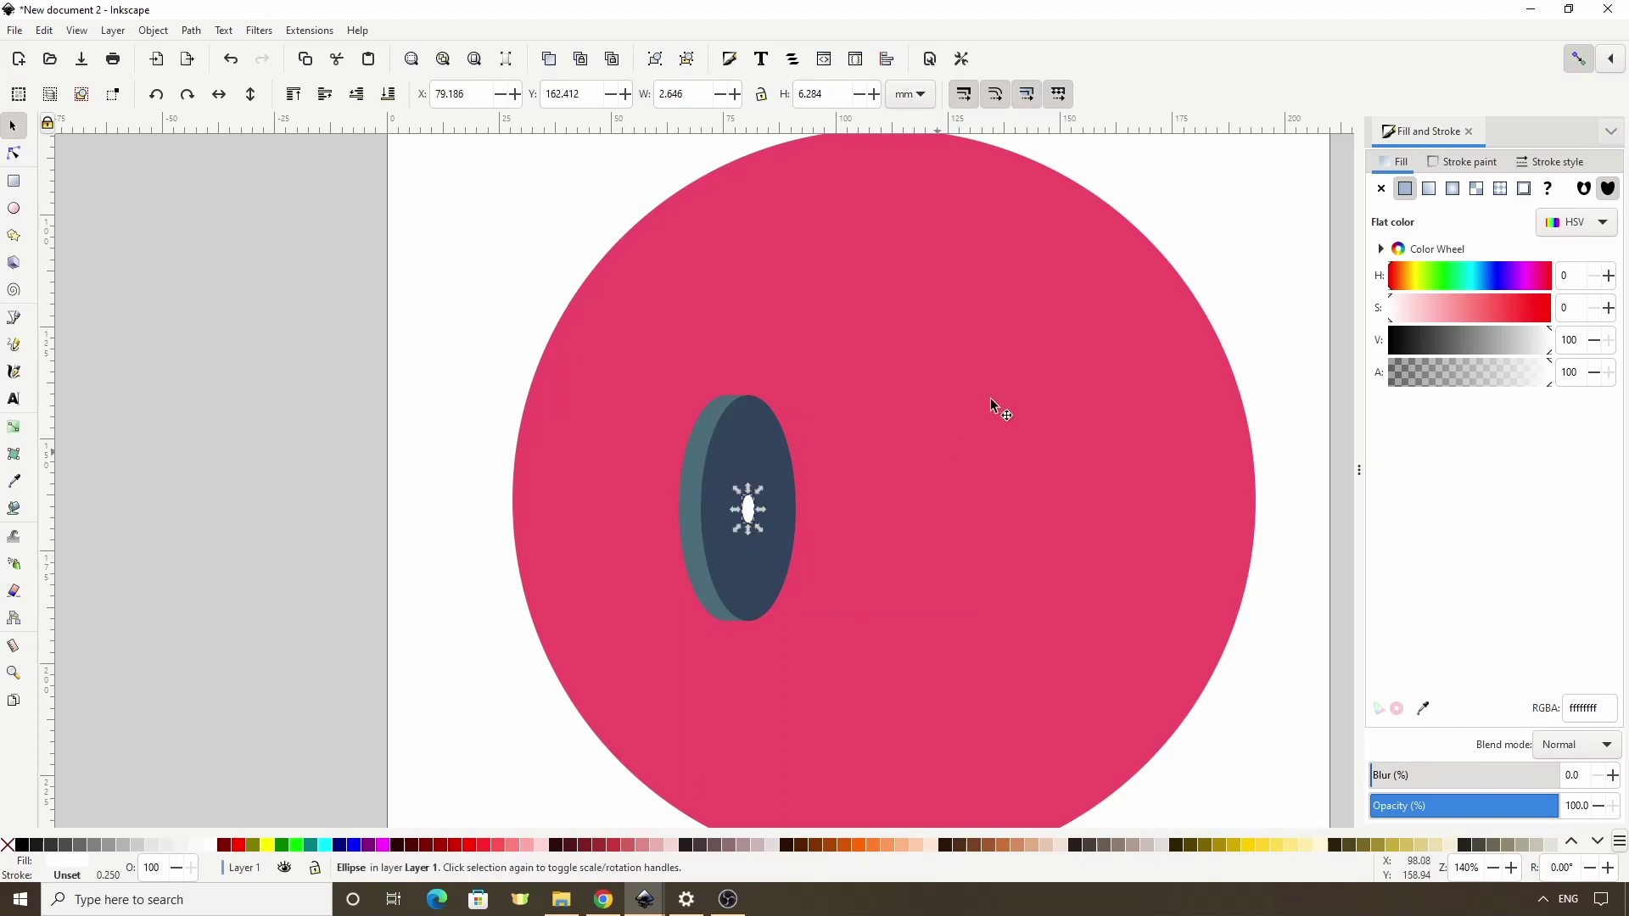
pyautogui.click(1580, 61)
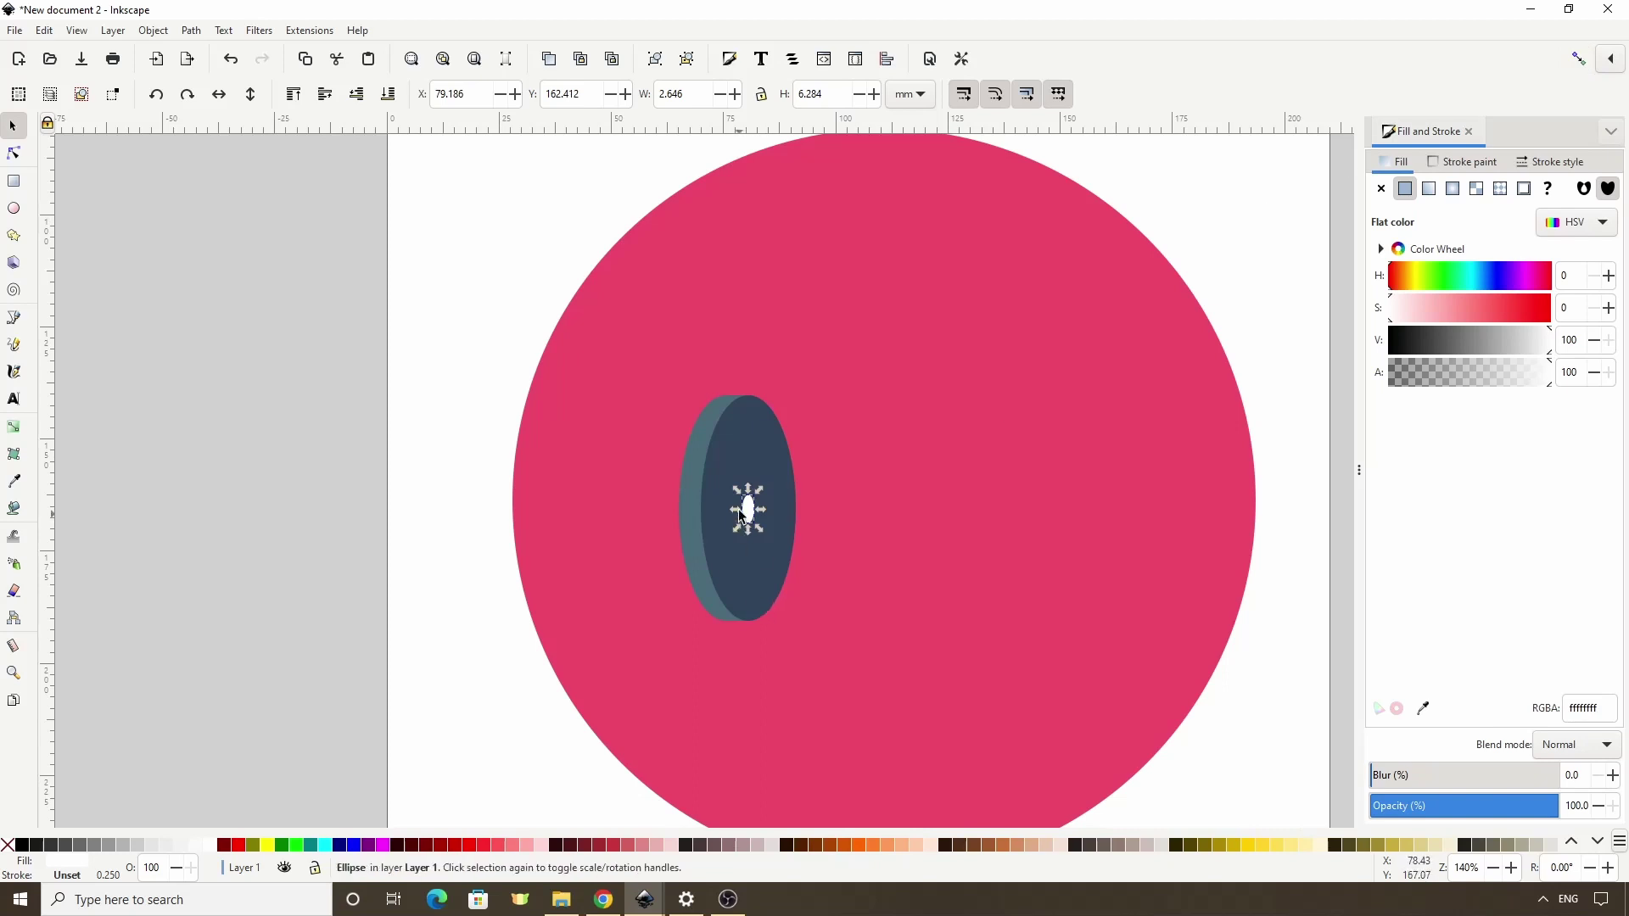
pyautogui.moveTo(755, 514); pyautogui.dragTo(757, 510)
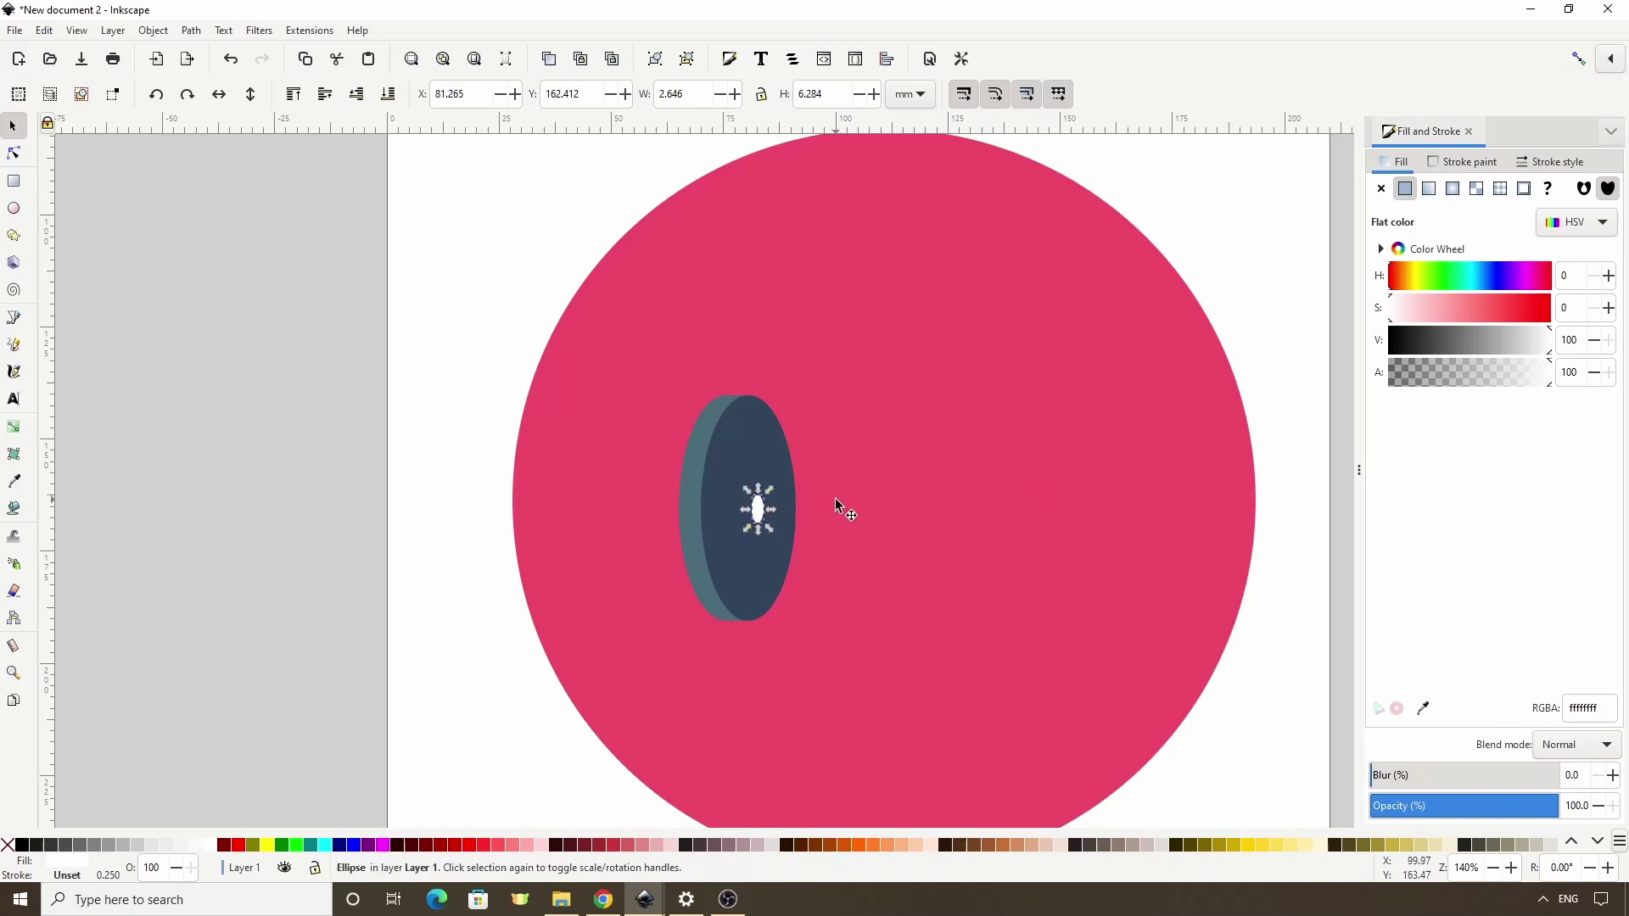
# Group the plate face and side, then place an enlarged copy behind it, shifted left.
pyautogui.click(736, 438)
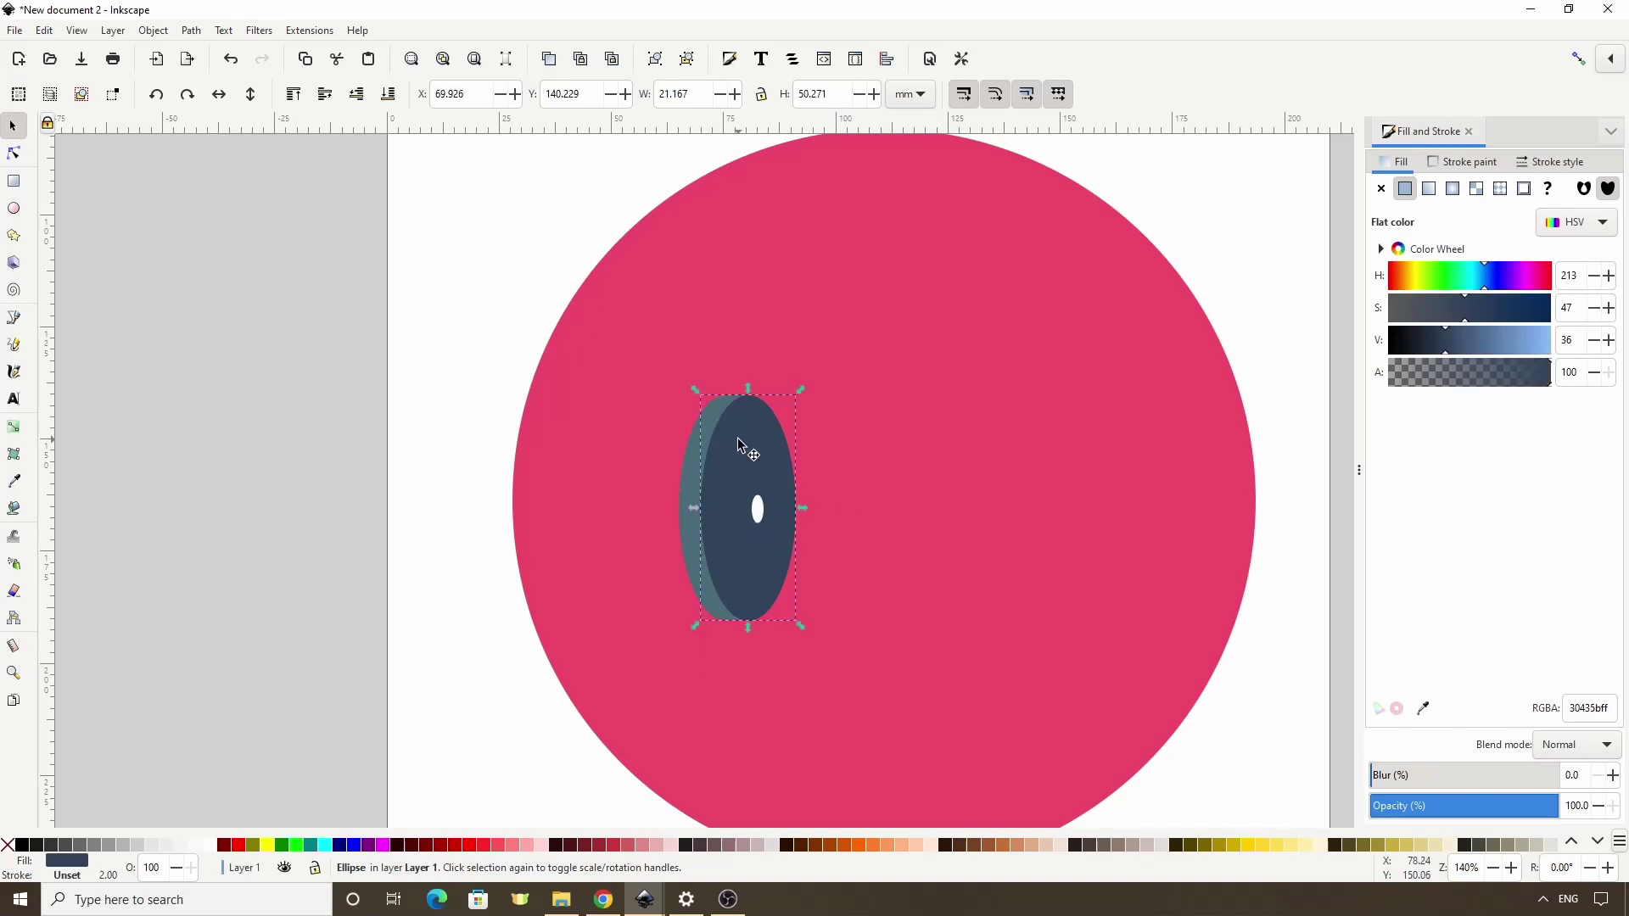
pyautogui.keyDown('shift'); pyautogui.click(690, 442); pyautogui.keyUp('shift')
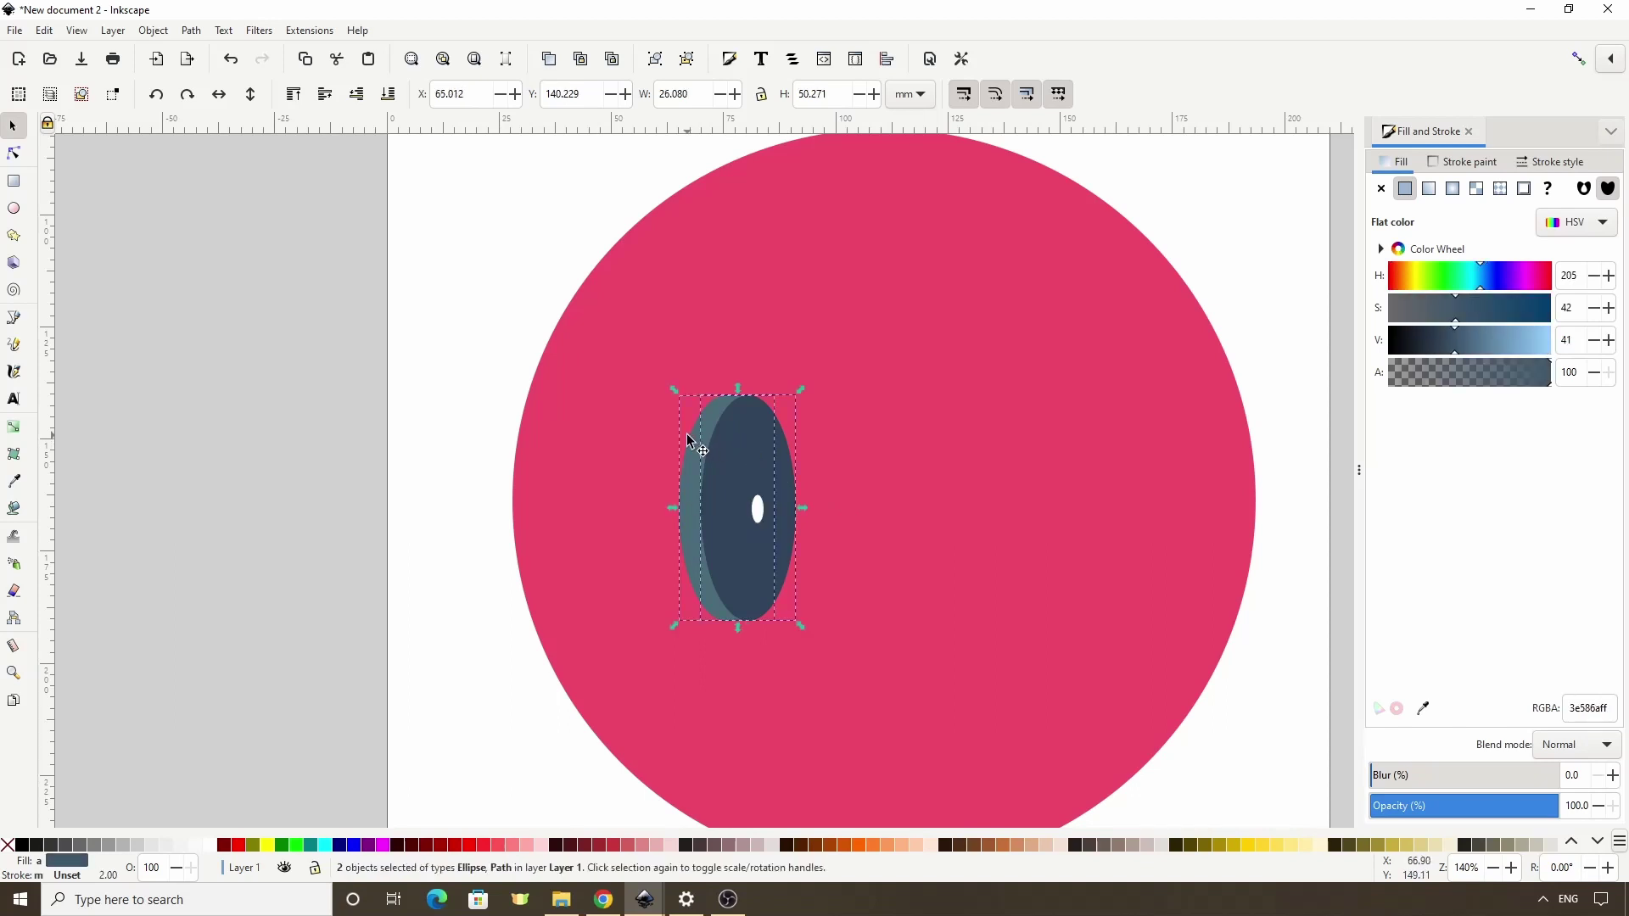
pyautogui.hotkey('ctrl', 'g')
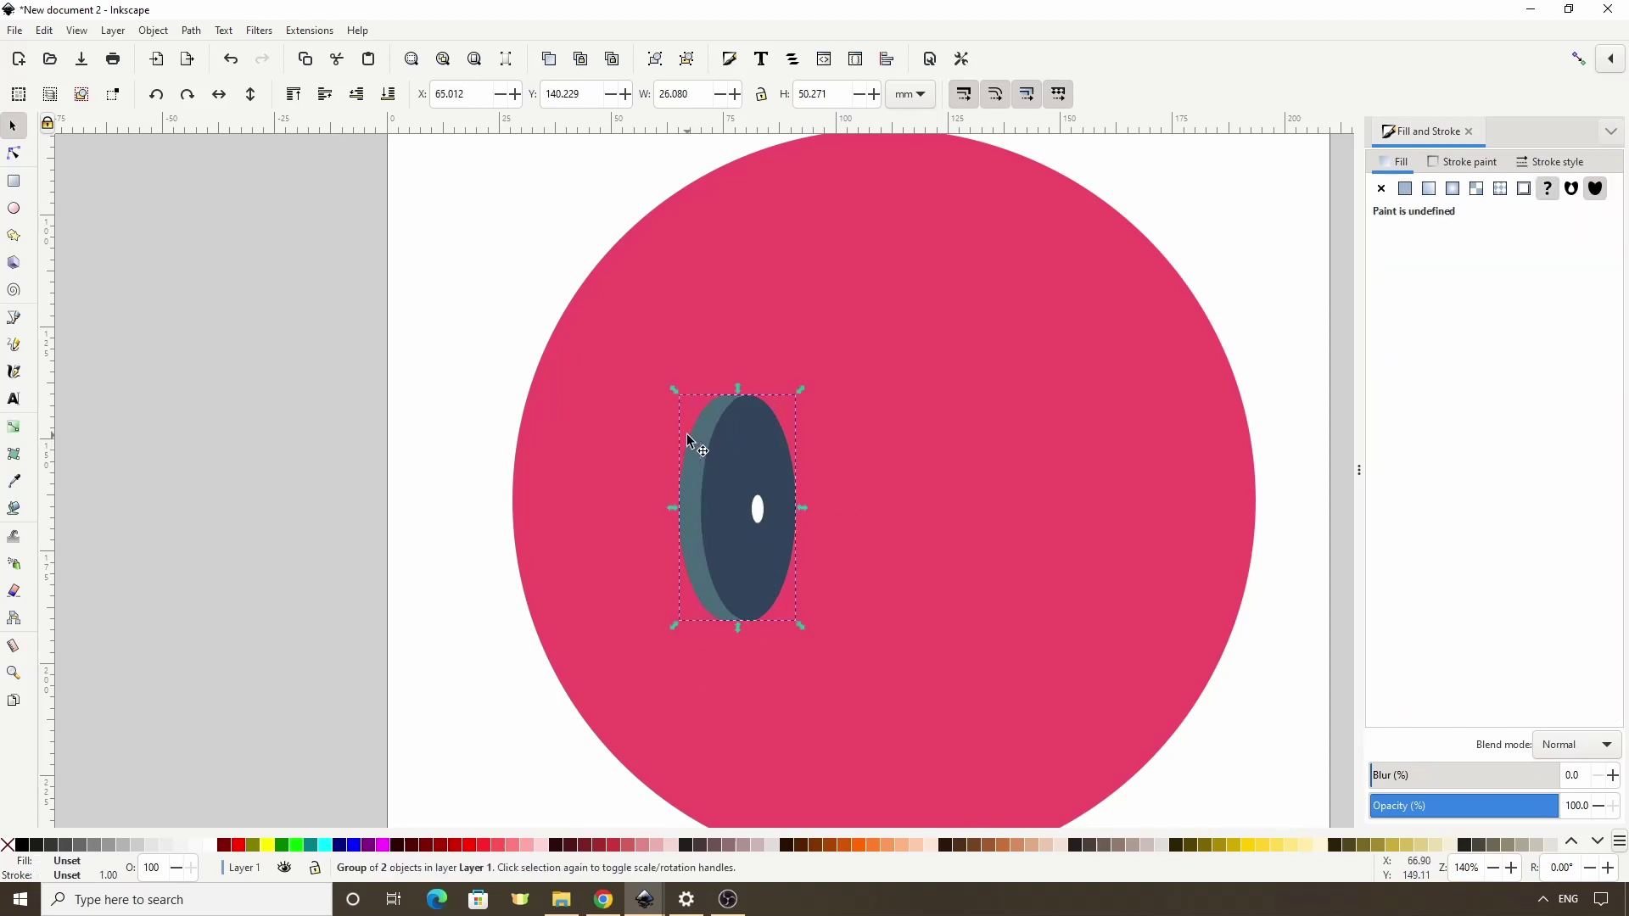
pyautogui.press('Home')
pyautogui.moveTo(737, 464); pyautogui.dragTo(711, 466)
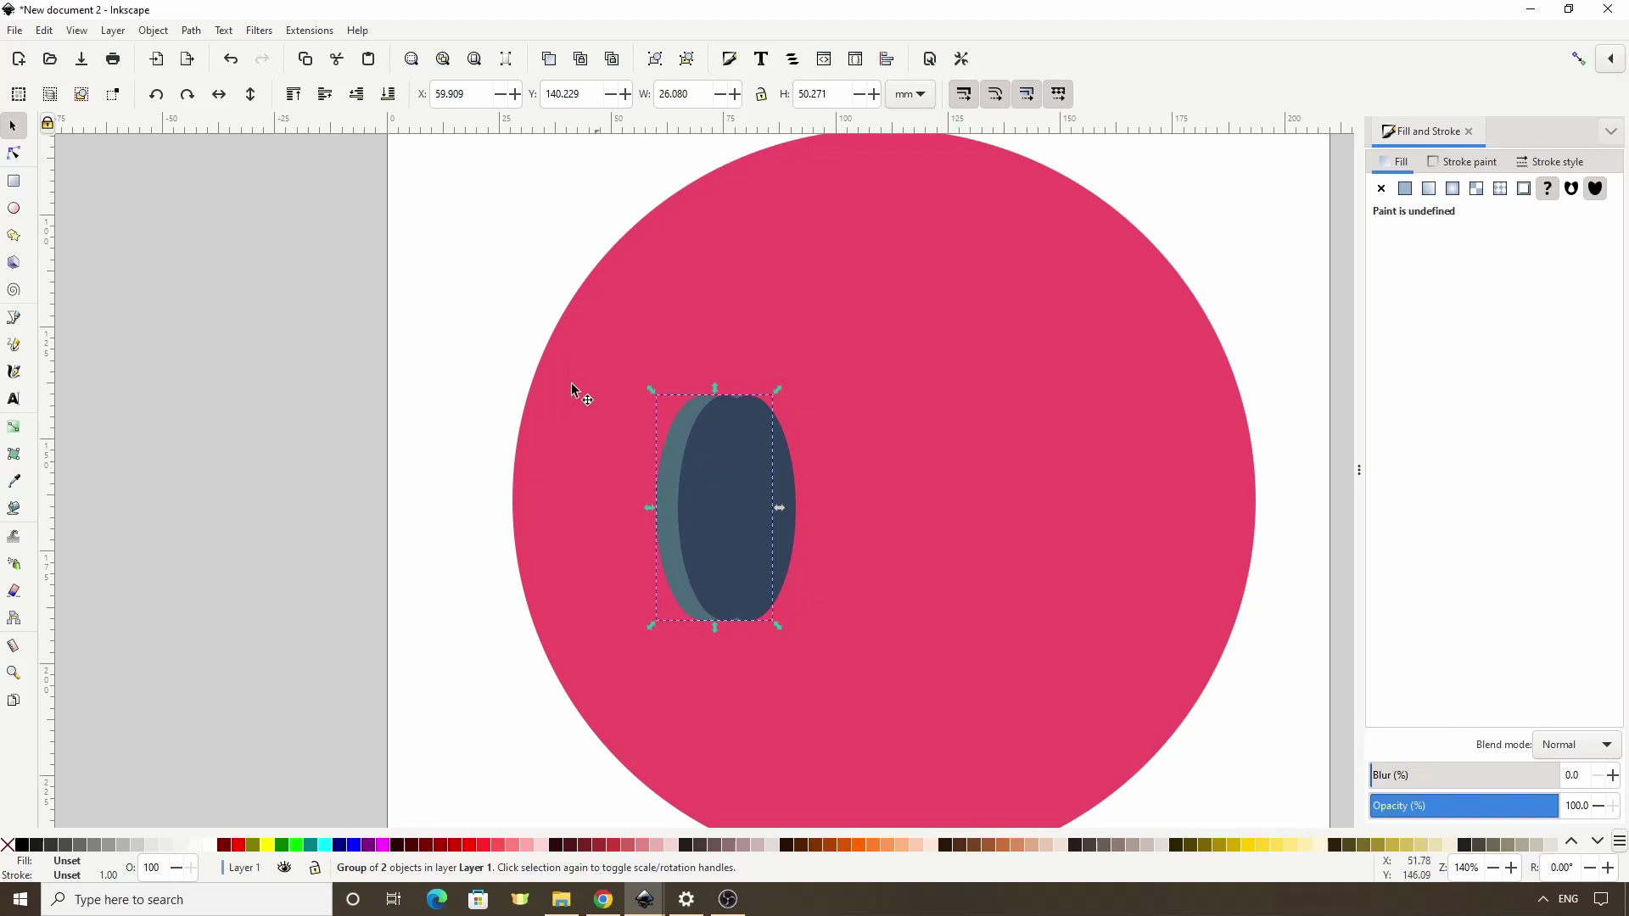
pyautogui.click(365, 103)
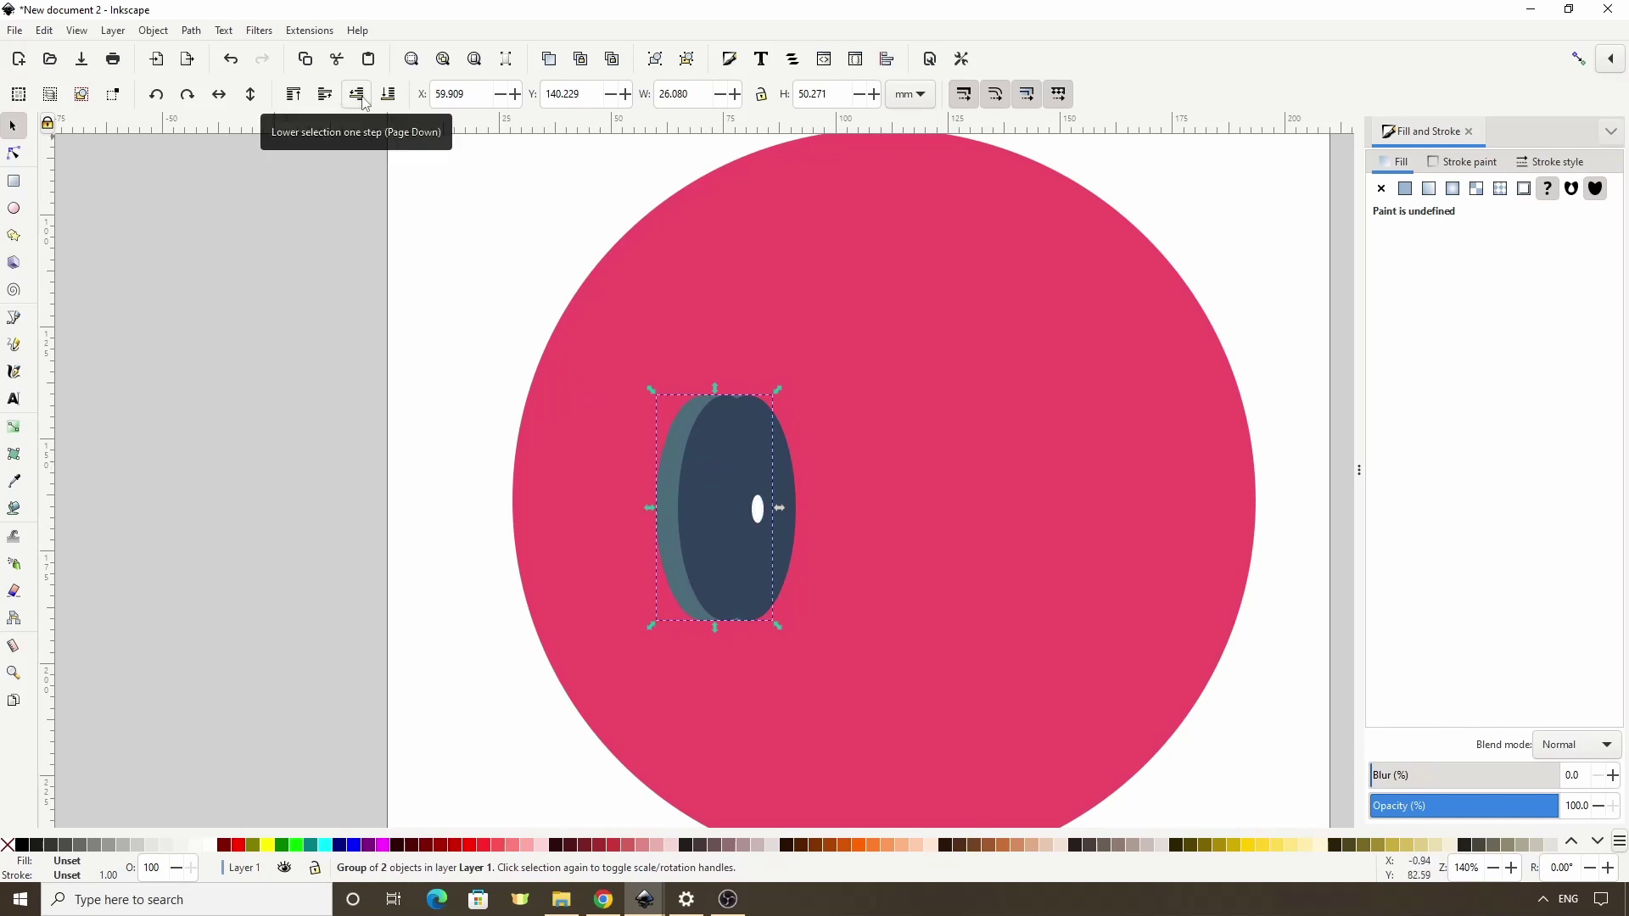
pyautogui.click(365, 103)
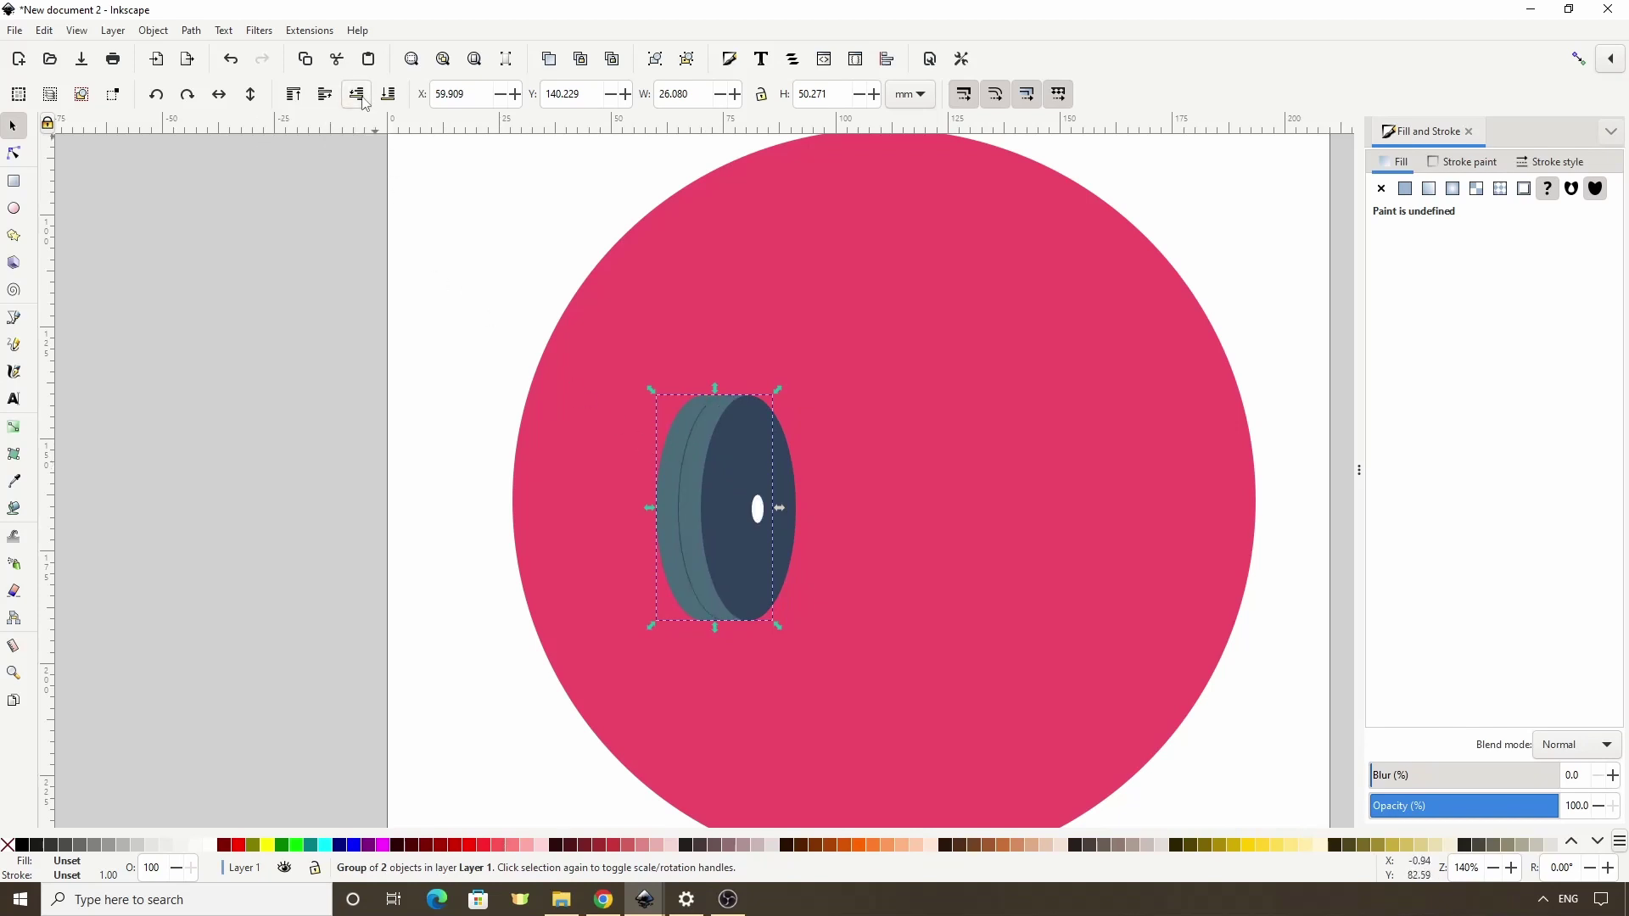
pyautogui.moveTo(778, 629); pyautogui.dragTo(826, 651)
pyautogui.moveTo(679, 512); pyautogui.dragTo(609, 492)
# Add another plate copy further left behind the others and select the whole stack.
pyautogui.press('pageup')
pyautogui.click(362, 97)
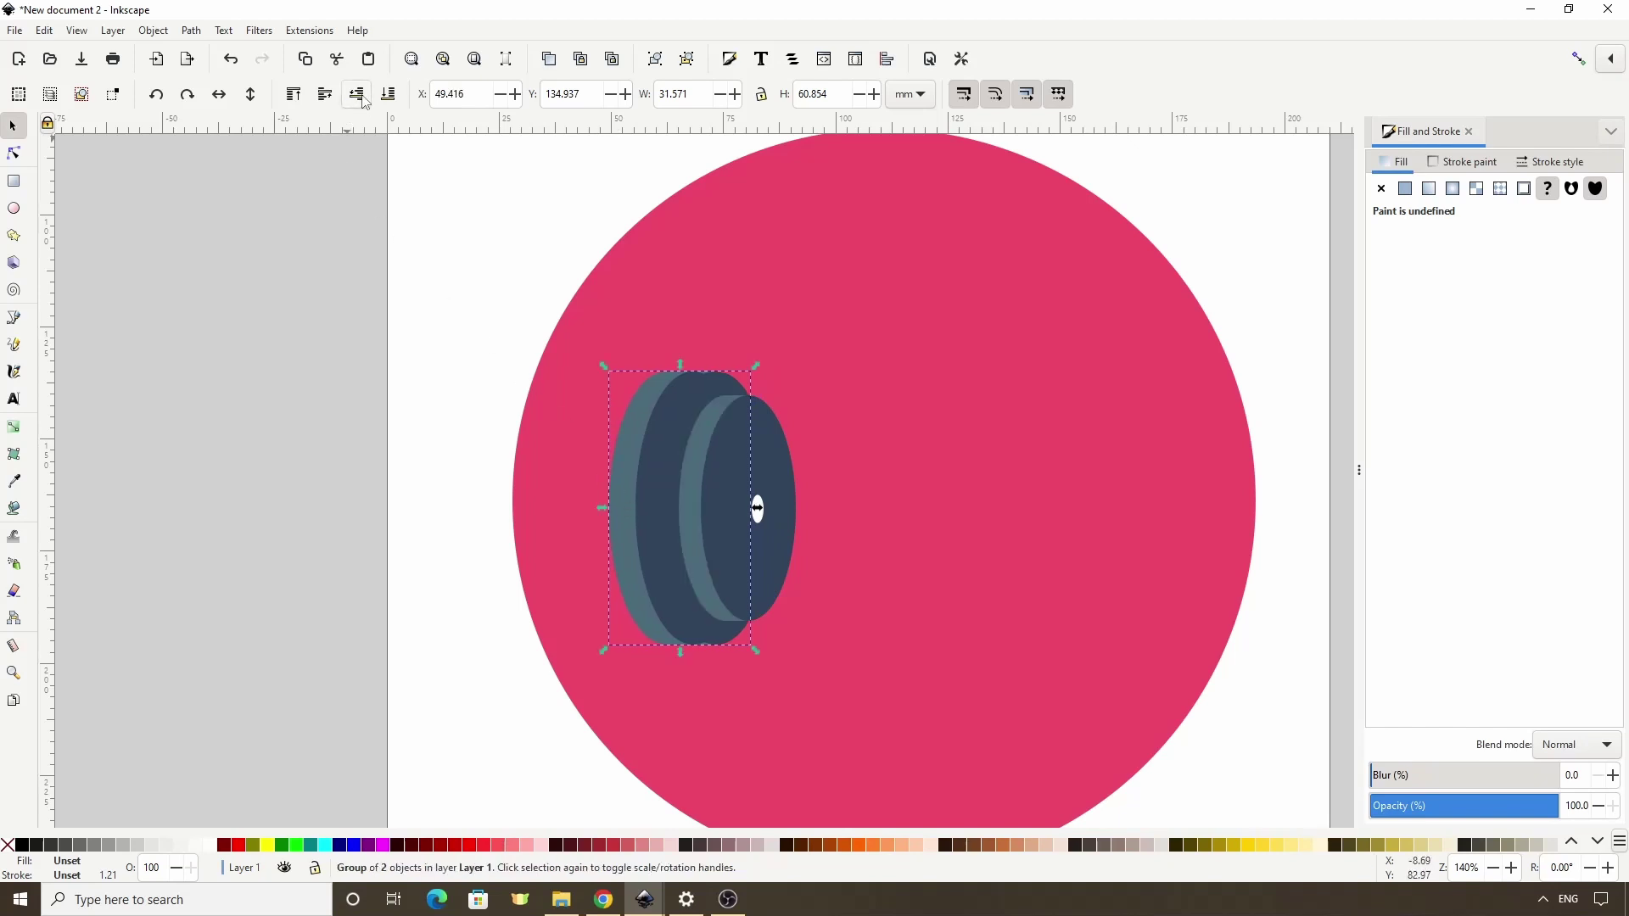
pyautogui.click(362, 97)
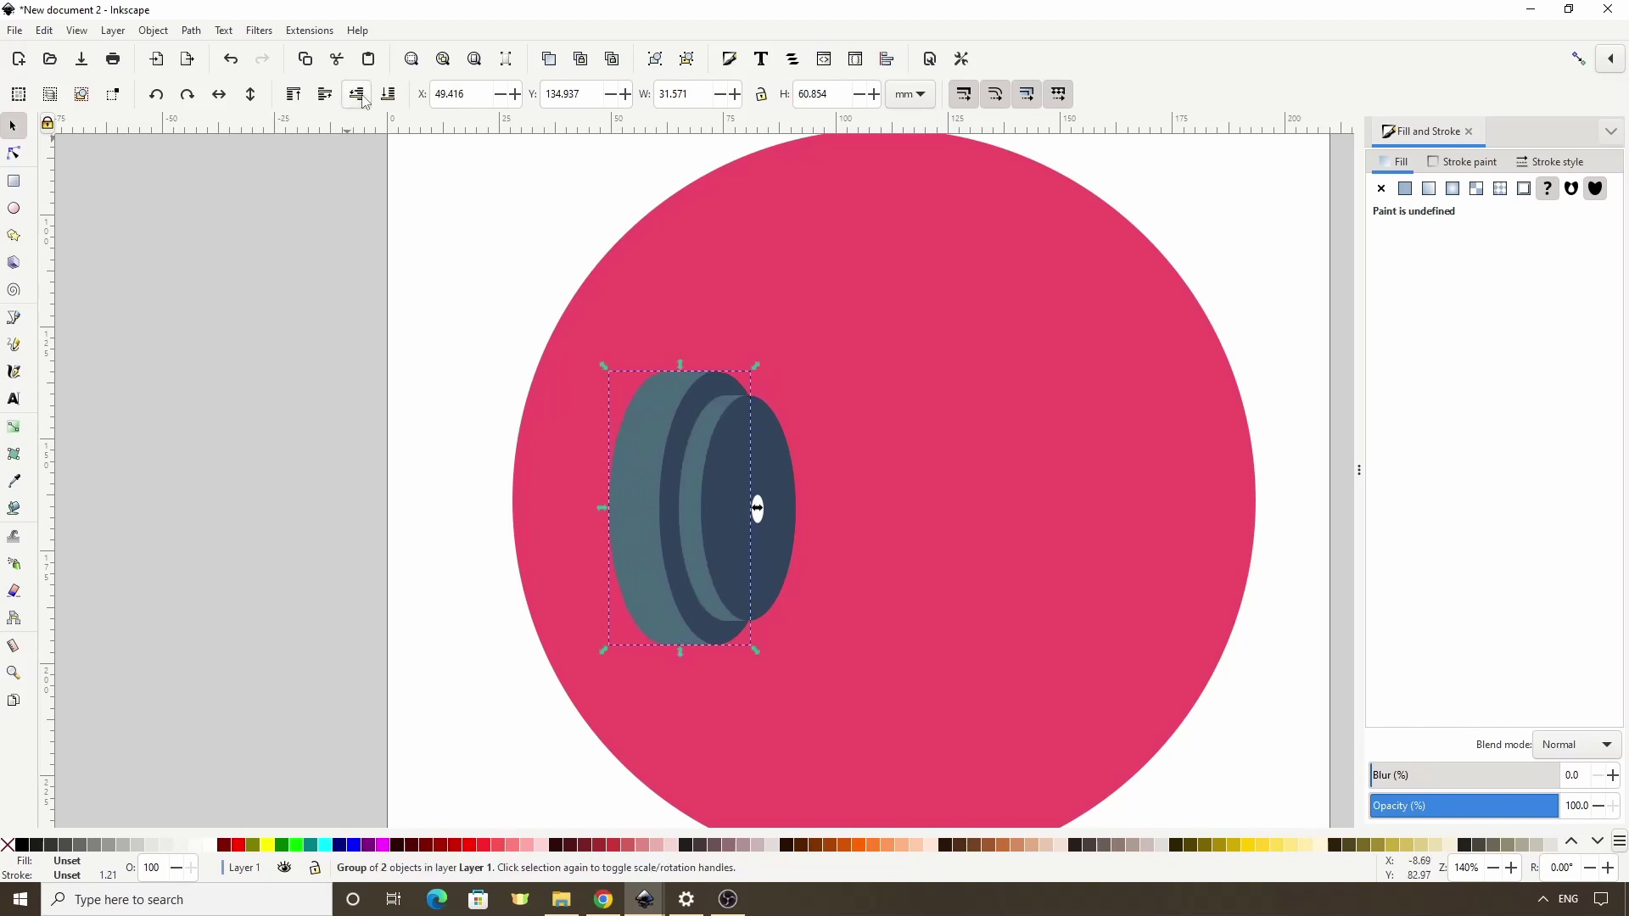
pyautogui.moveTo(623, 429); pyautogui.dragTo(607, 430)
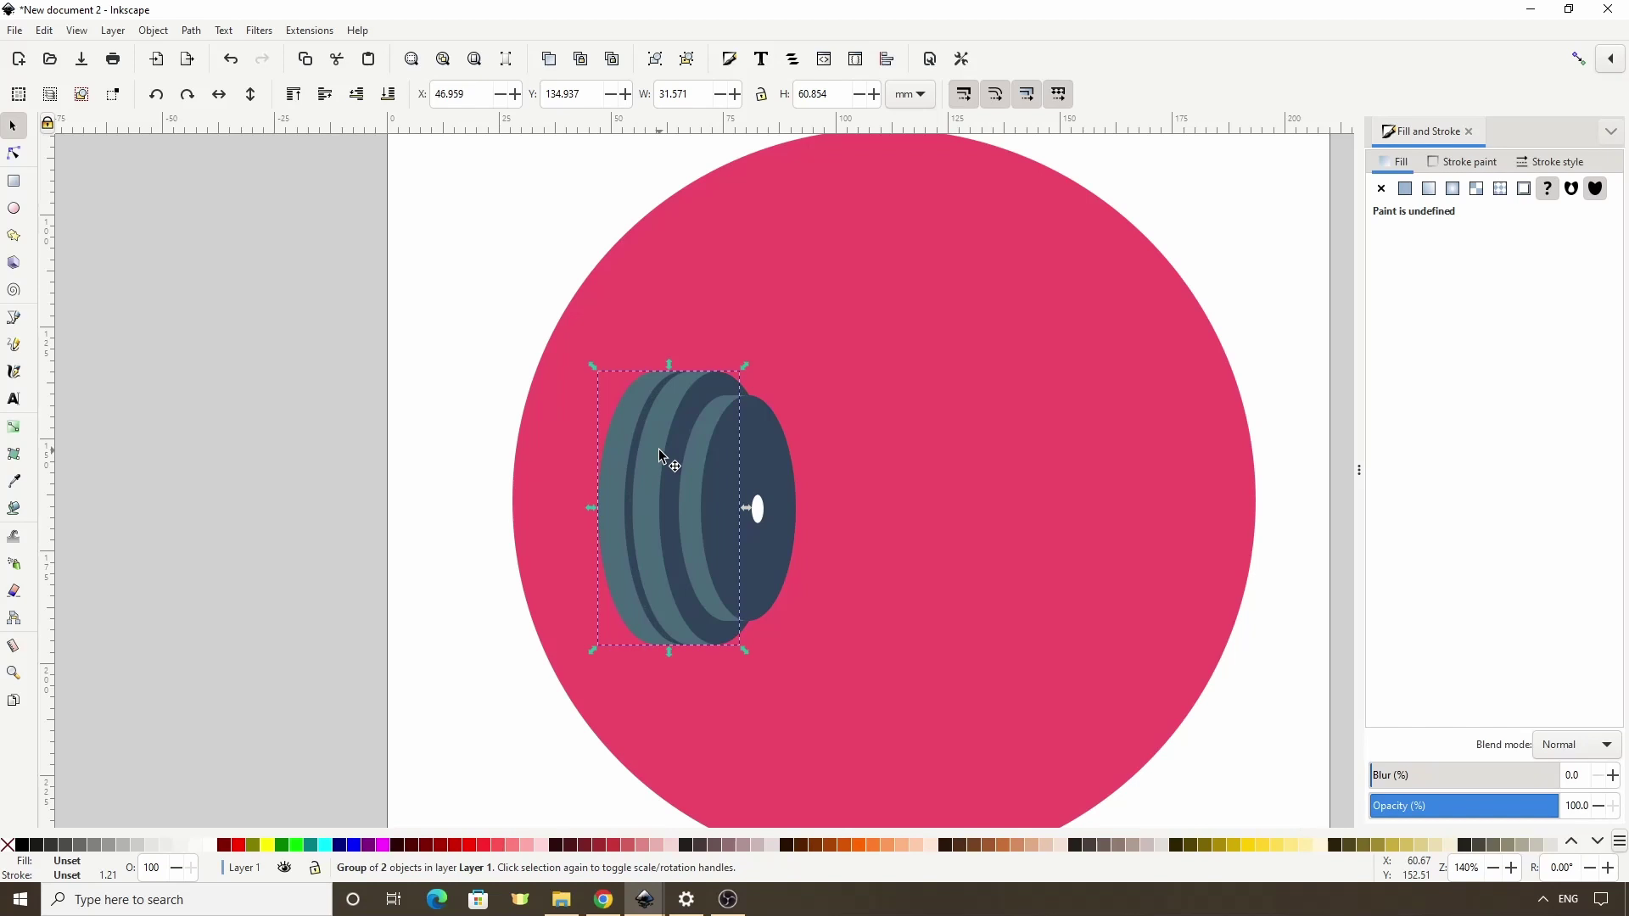
pyautogui.moveTo(495, 286); pyautogui.dragTo(786, 644)
# Place a copy of the white hole oval to the left of the plates.
pyautogui.click(785, 550)
pyautogui.click(752, 510)
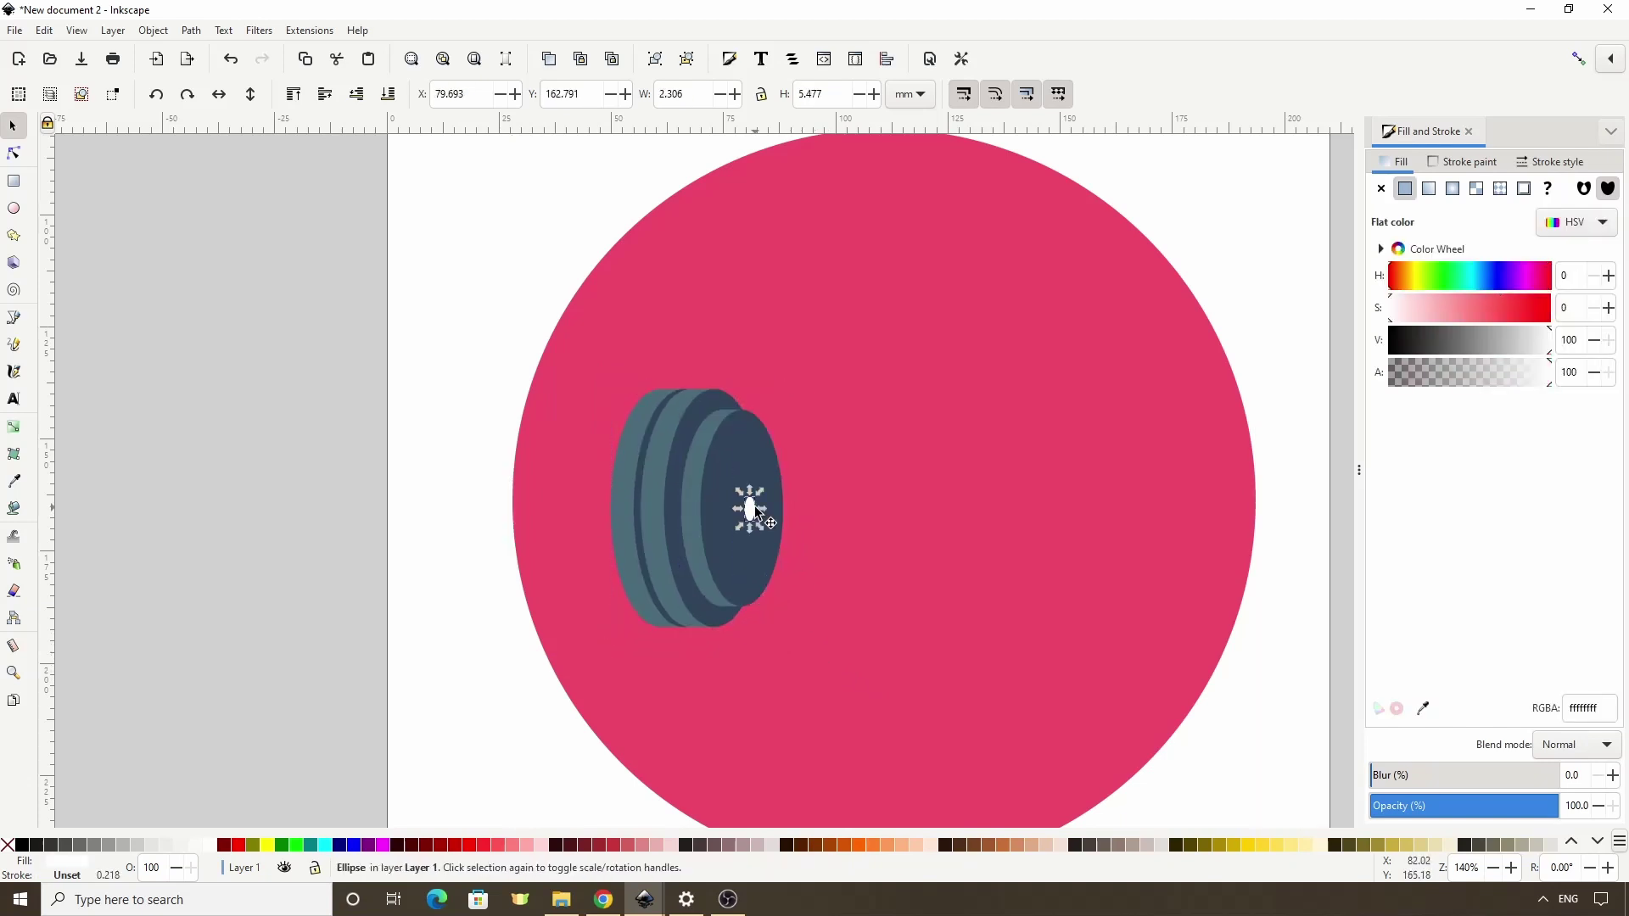
pyautogui.hotkey('ctrl', 'd')
pyautogui.moveTo(753, 509); pyautogui.dragTo(579, 507)
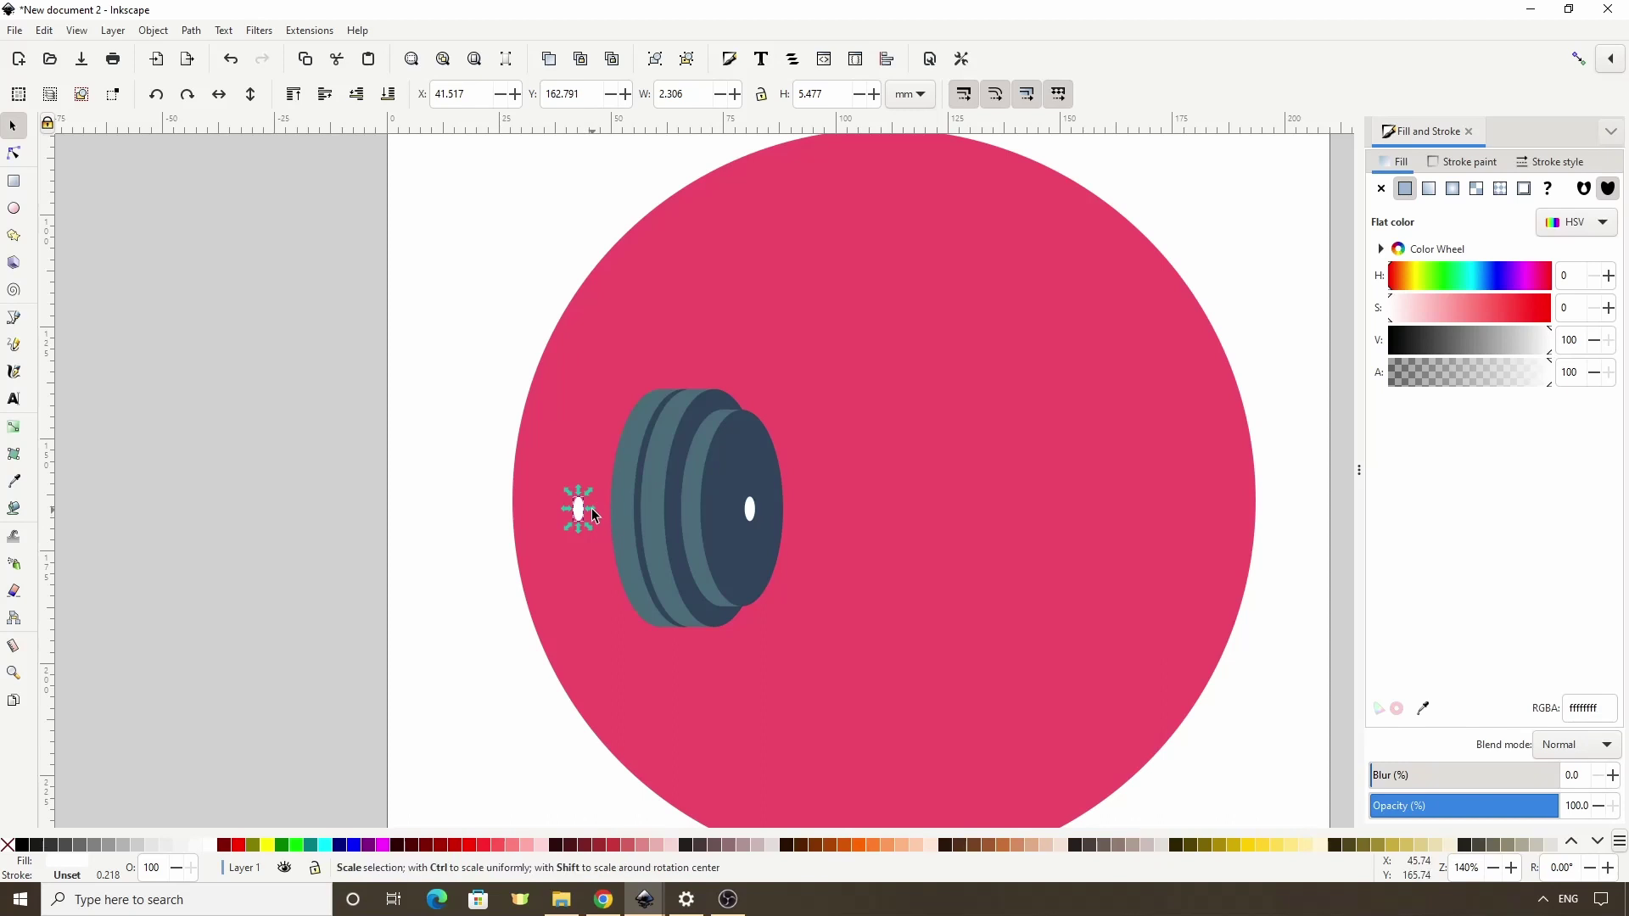
# Mirror a copy of the whole weight horizontally onto the circle's right side.
pyautogui.moveTo(481, 313); pyautogui.dragTo(889, 705)
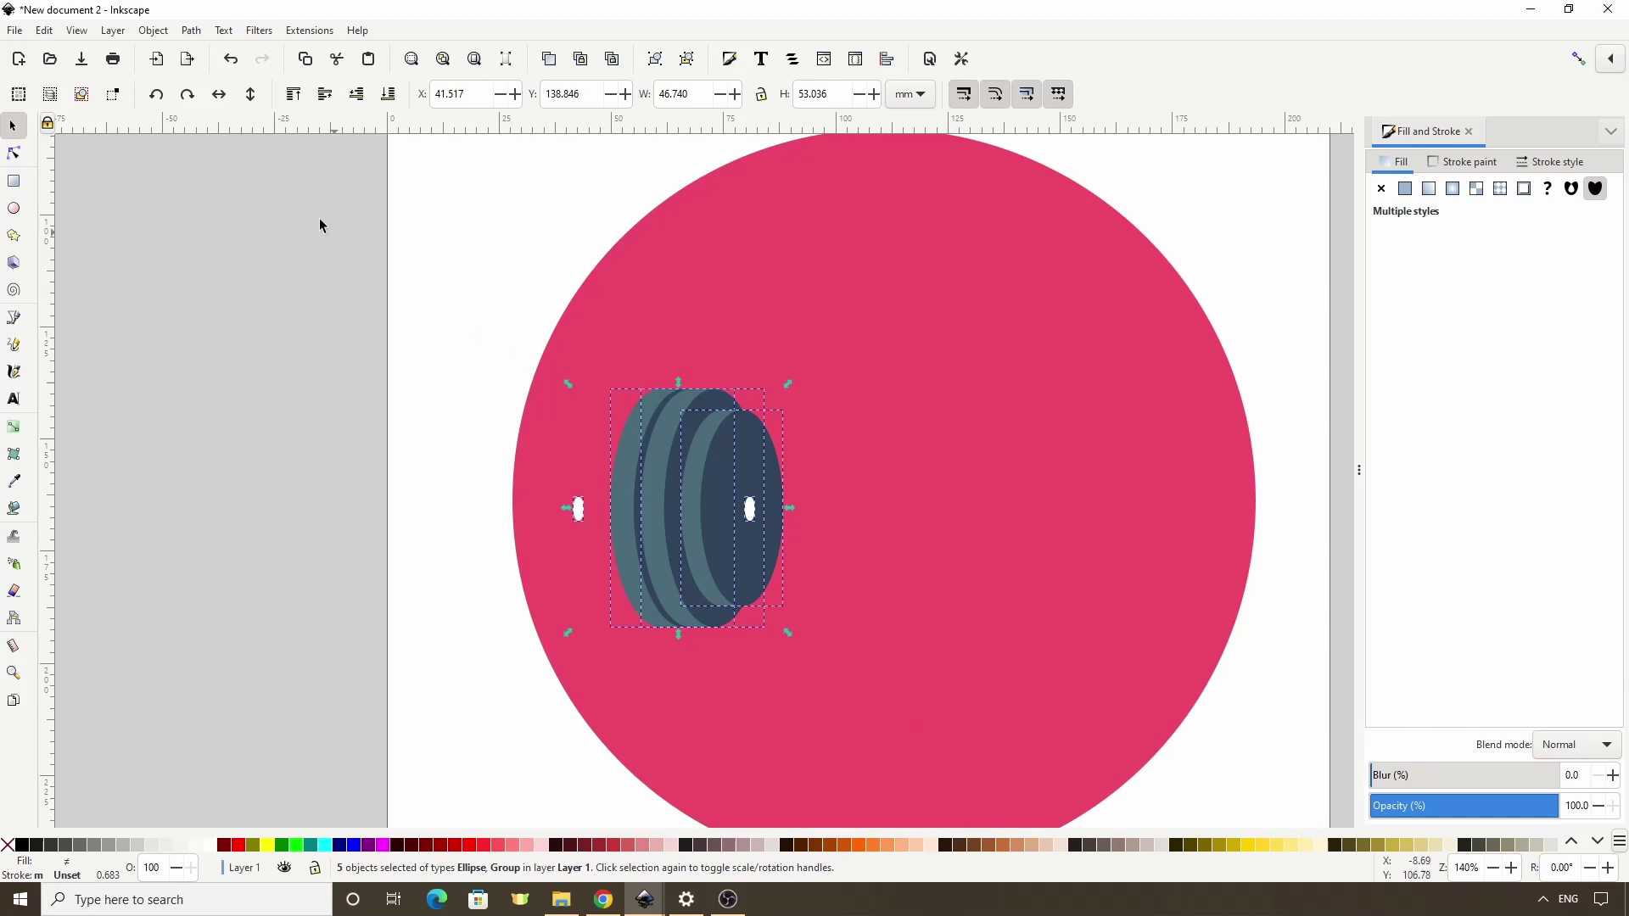
pyautogui.click(225, 94)
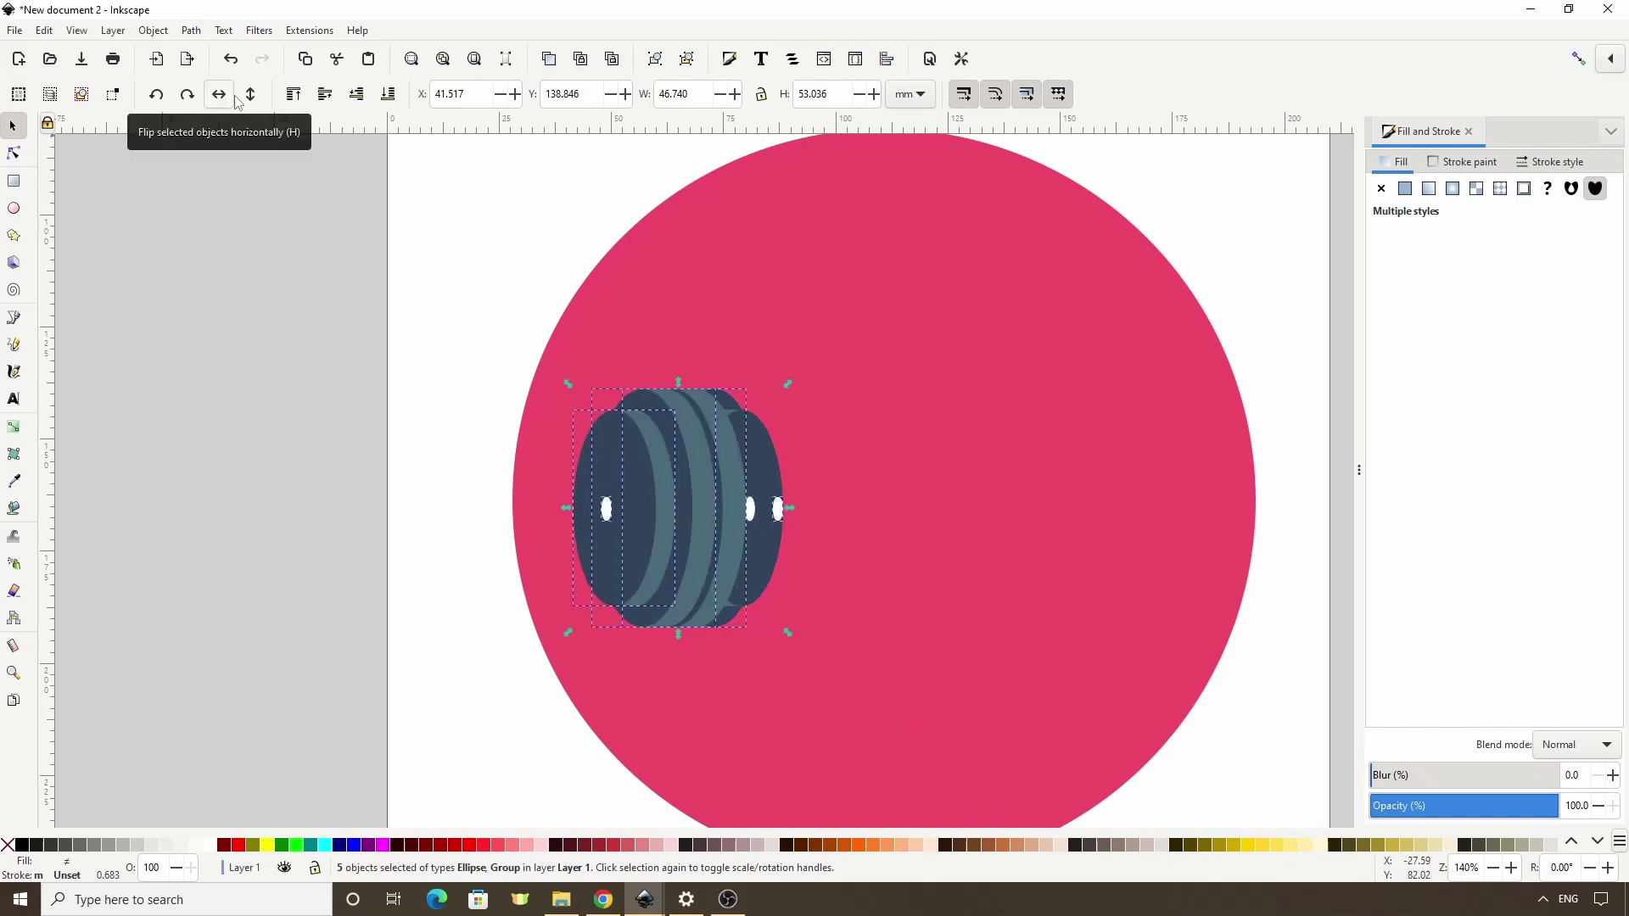
pyautogui.moveTo(636, 490); pyautogui.dragTo(1056, 493)
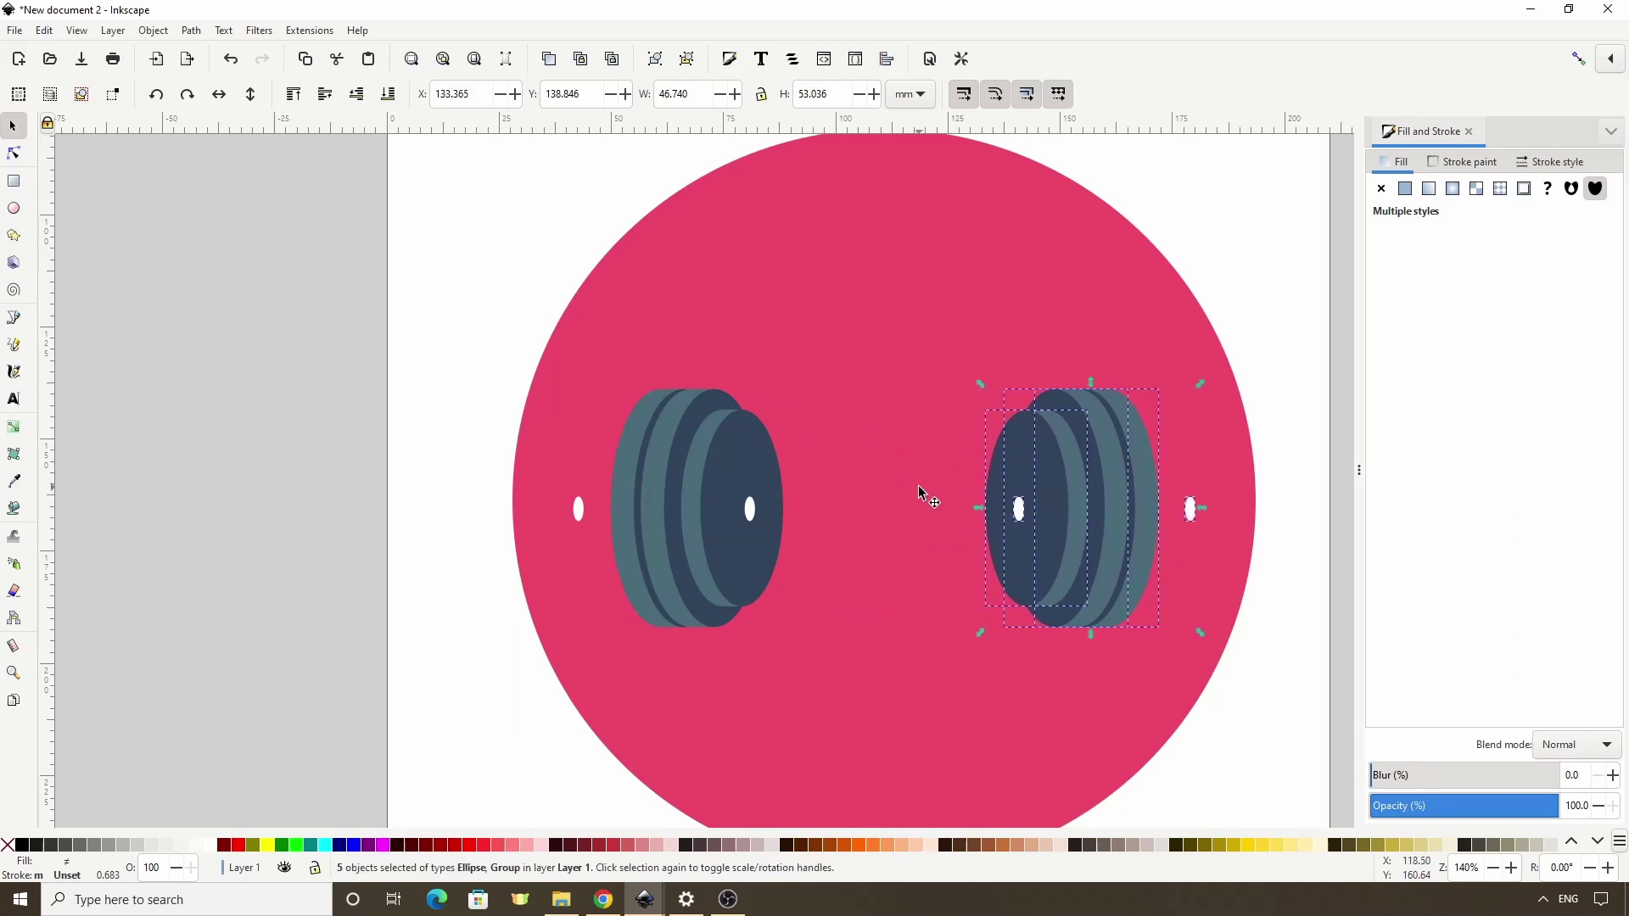
# With snapping on, draw a rectangle spanning the two holes' top and bottom points.
pyautogui.click(1579, 58)
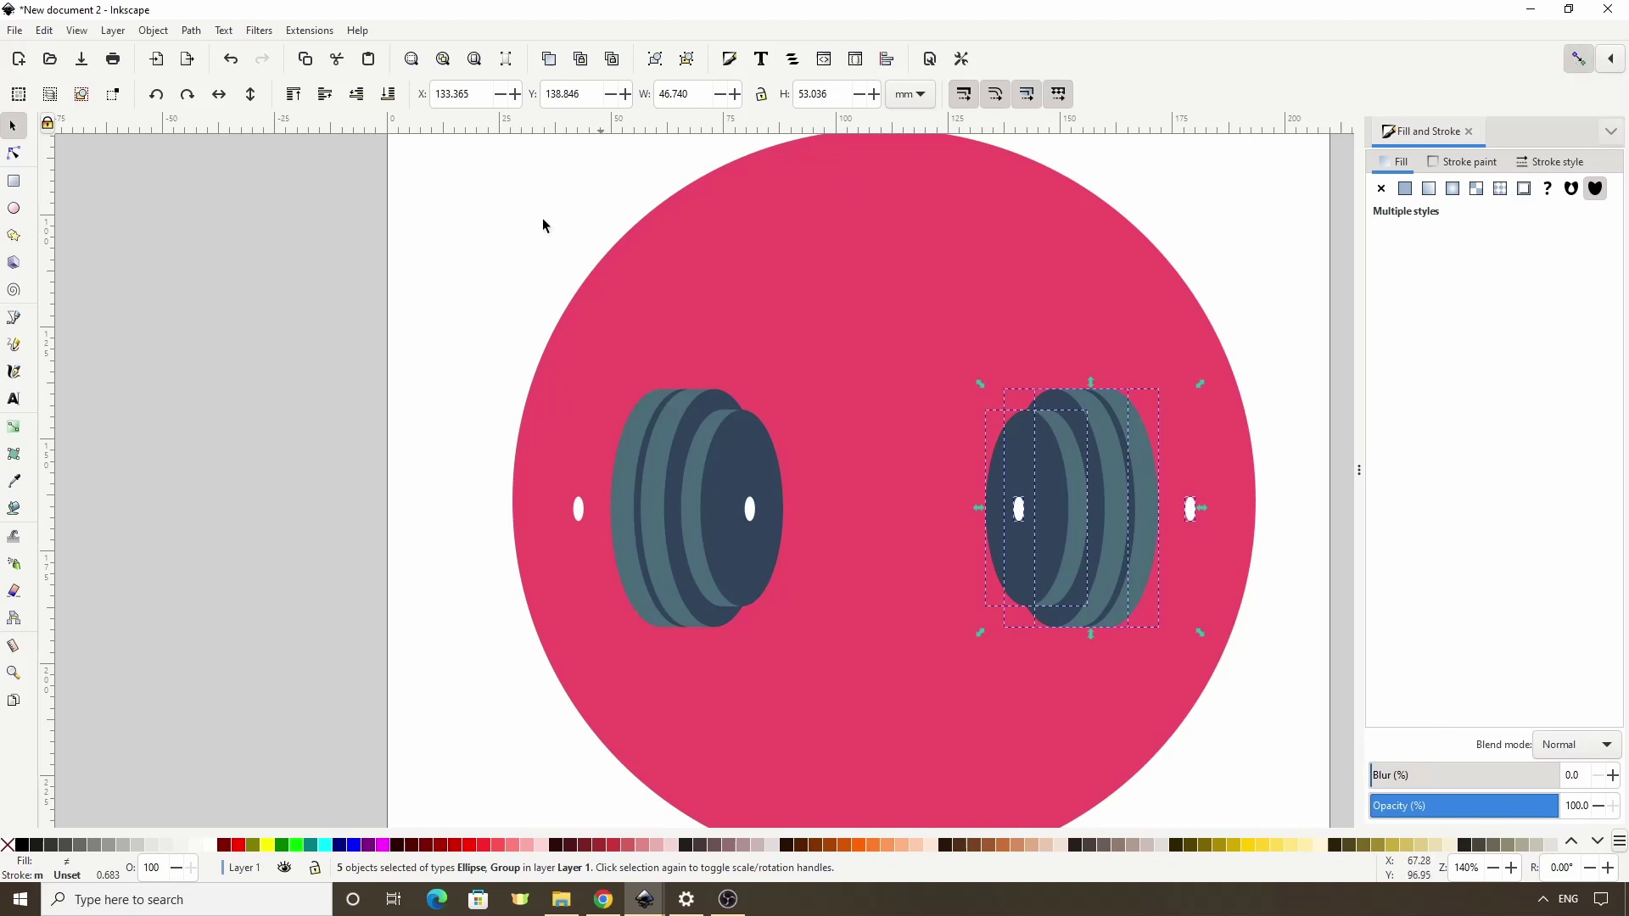
pyautogui.click(15, 319)
pyautogui.scroll(2, 806, 565)
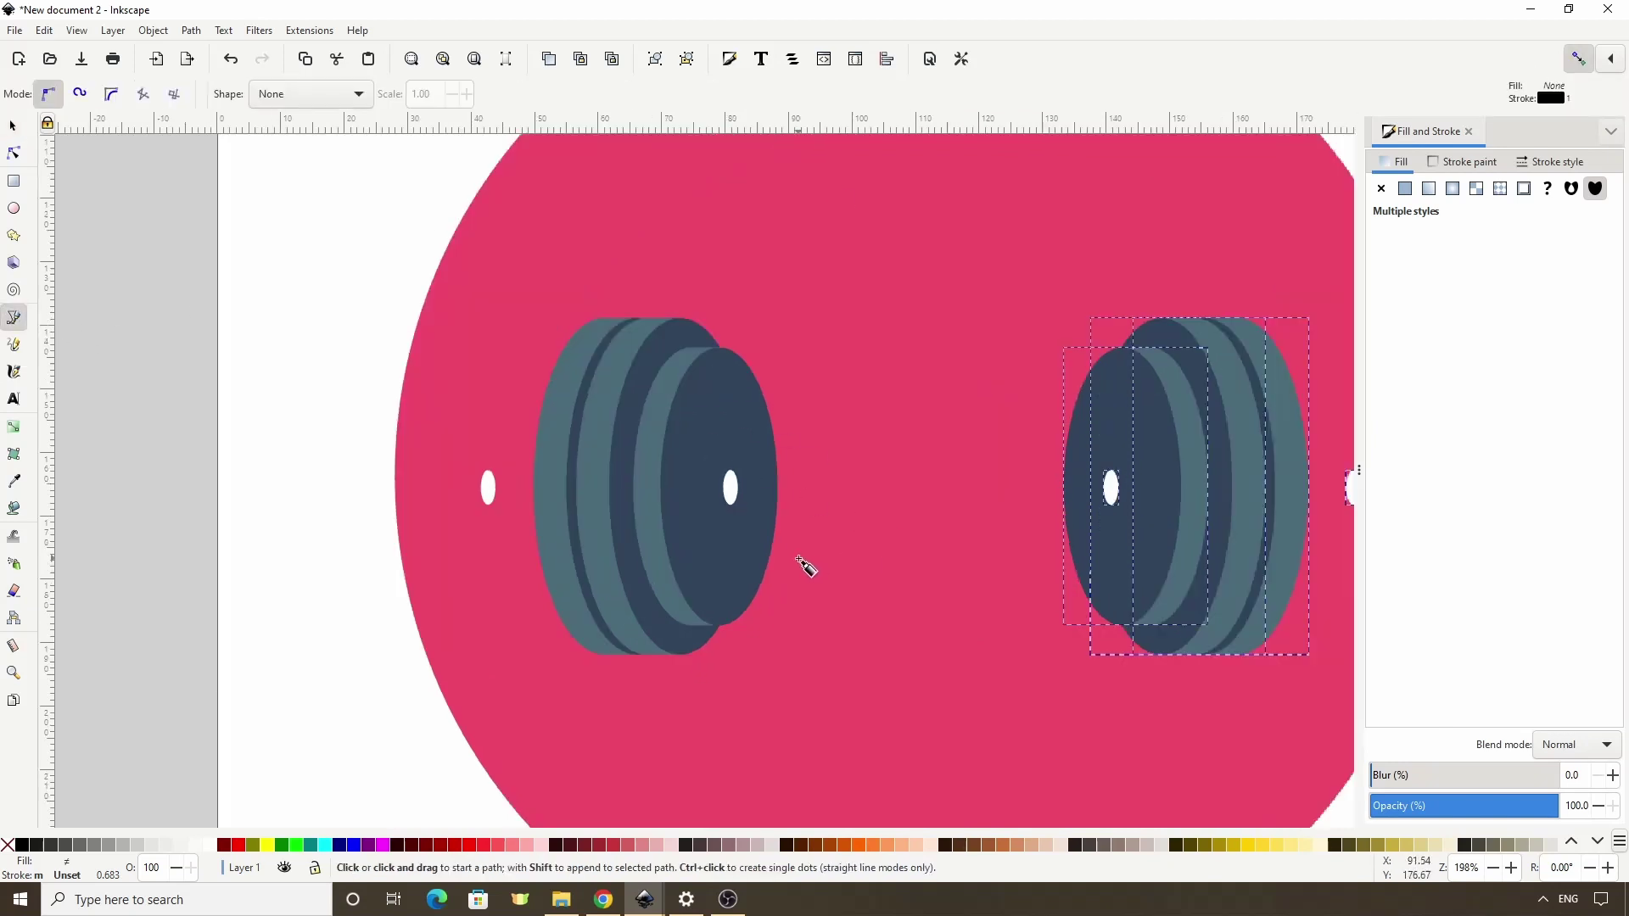
pyautogui.click(711, 442)
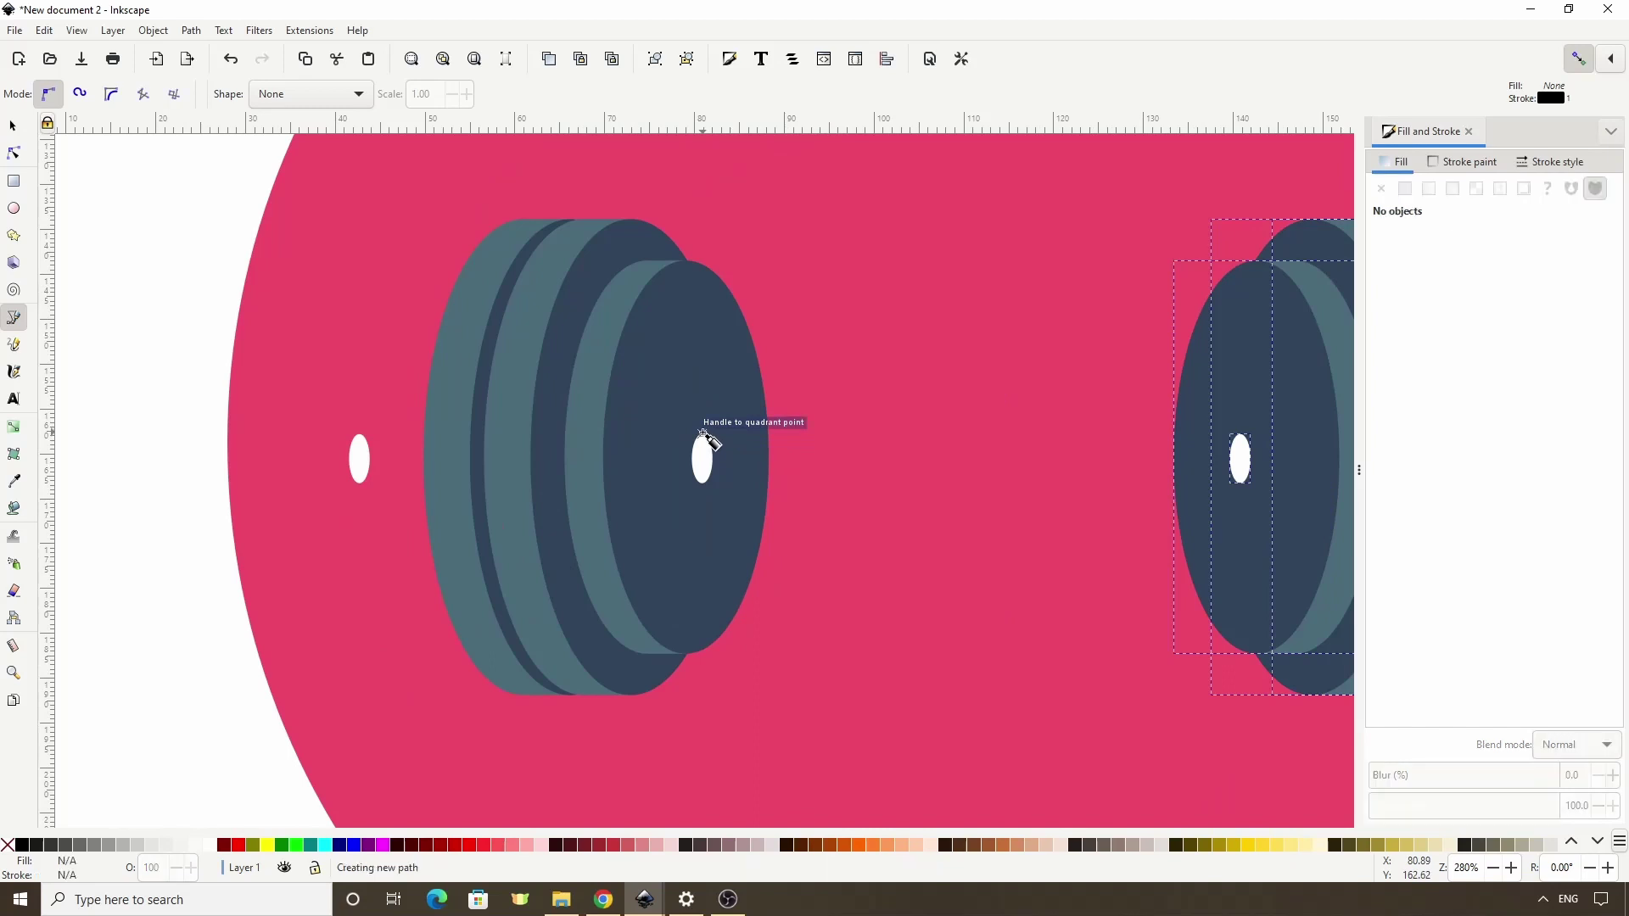
pyautogui.click(1239, 436)
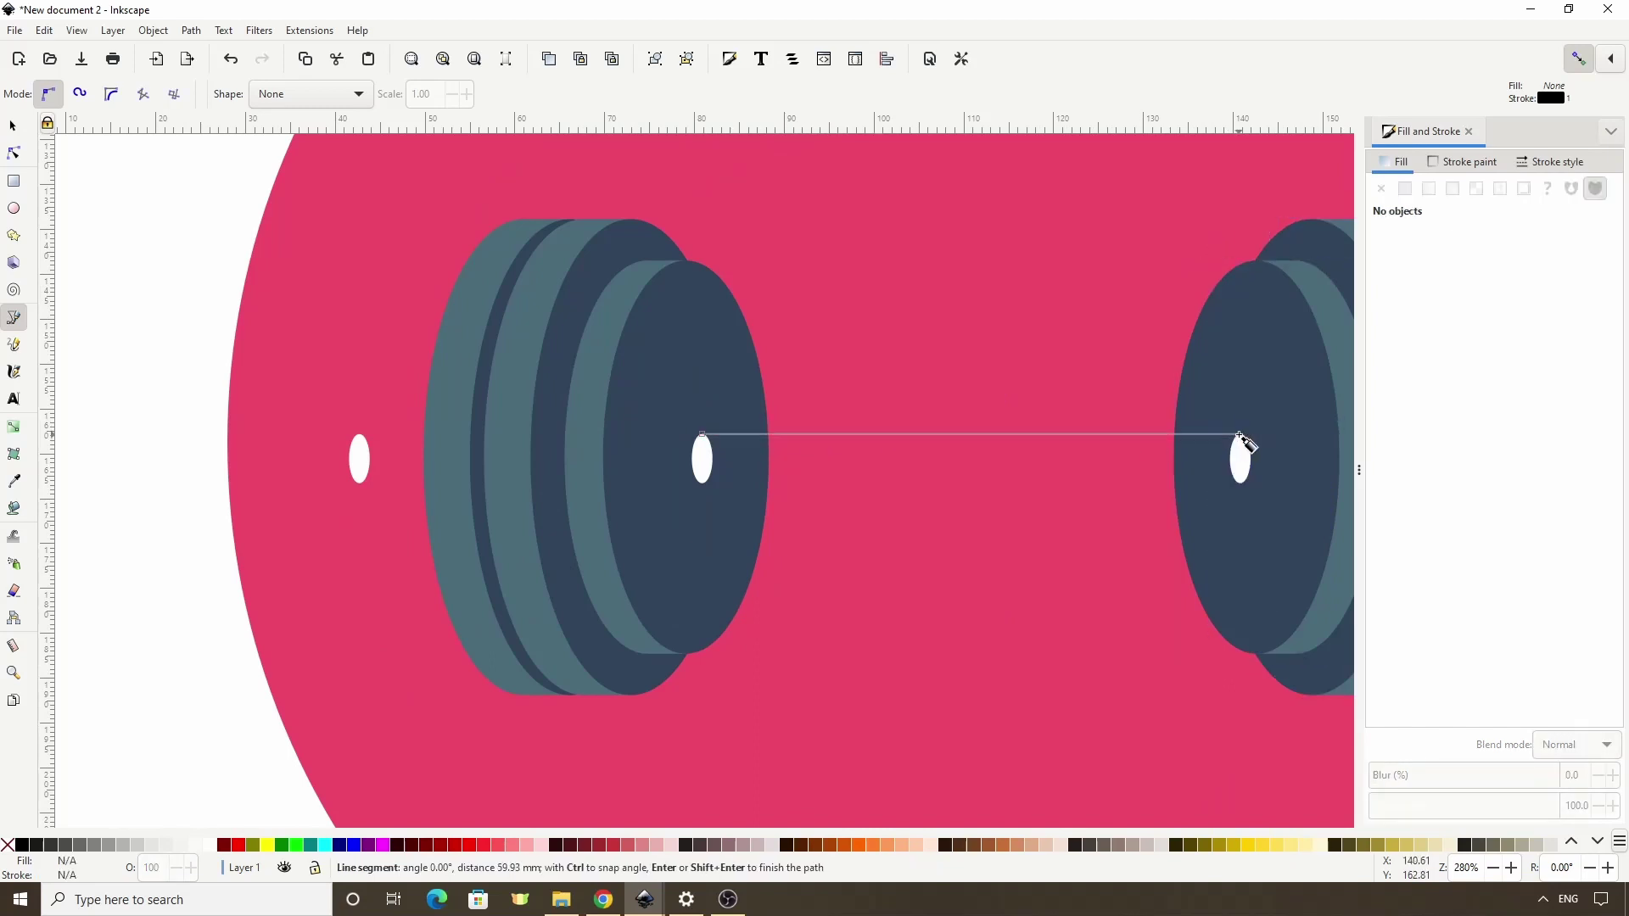
pyautogui.click(1240, 484)
pyautogui.click(705, 483)
pyautogui.click(704, 446)
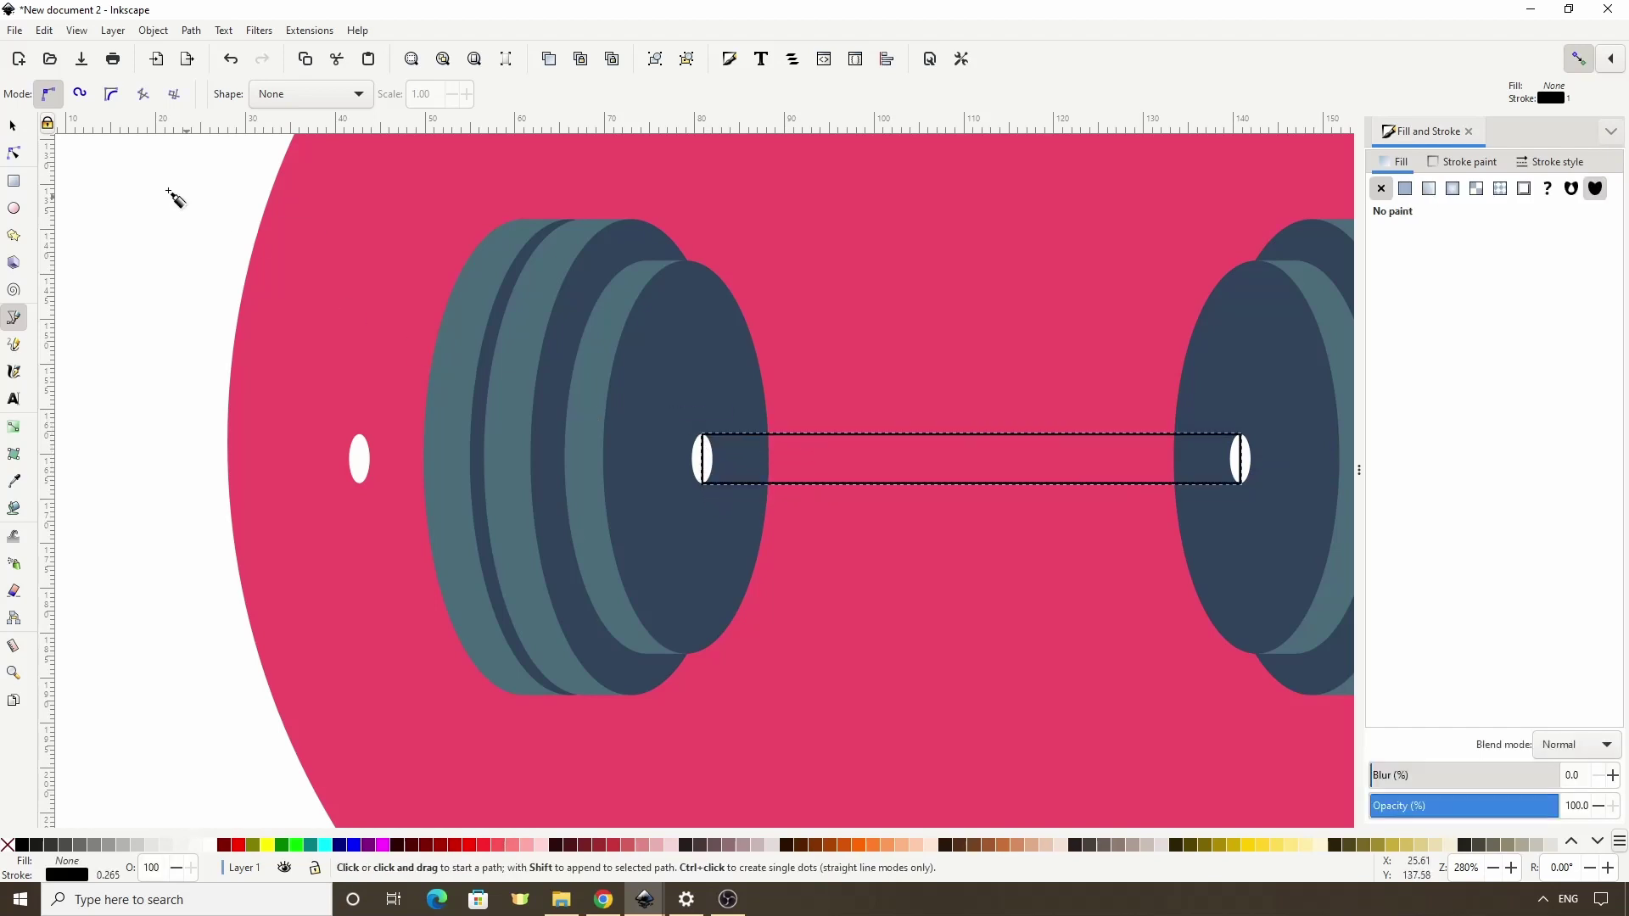
# Union the bar with both white ovals into a 62.238 × 5.477 mm bar, raised to top.
pyautogui.click(12, 125)
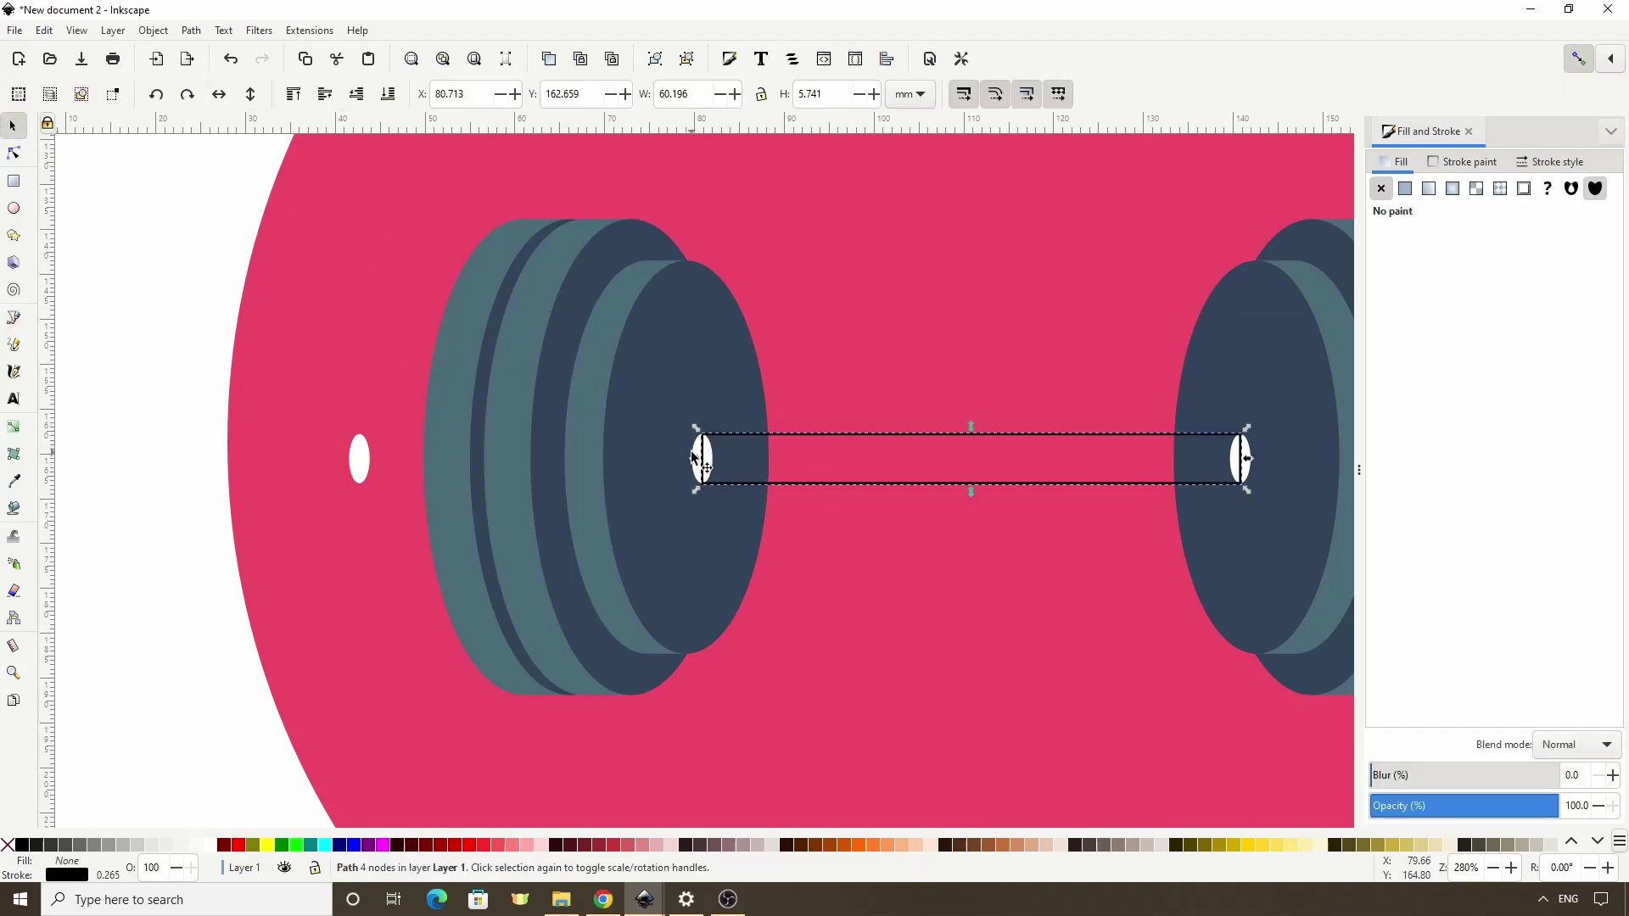
pyautogui.keyDown('shift'); pyautogui.click(702, 458); pyautogui.keyUp('shift')
pyautogui.keyDown('shift'); pyautogui.click(1243, 458); pyautogui.keyUp('shift')
pyautogui.click(190, 30)
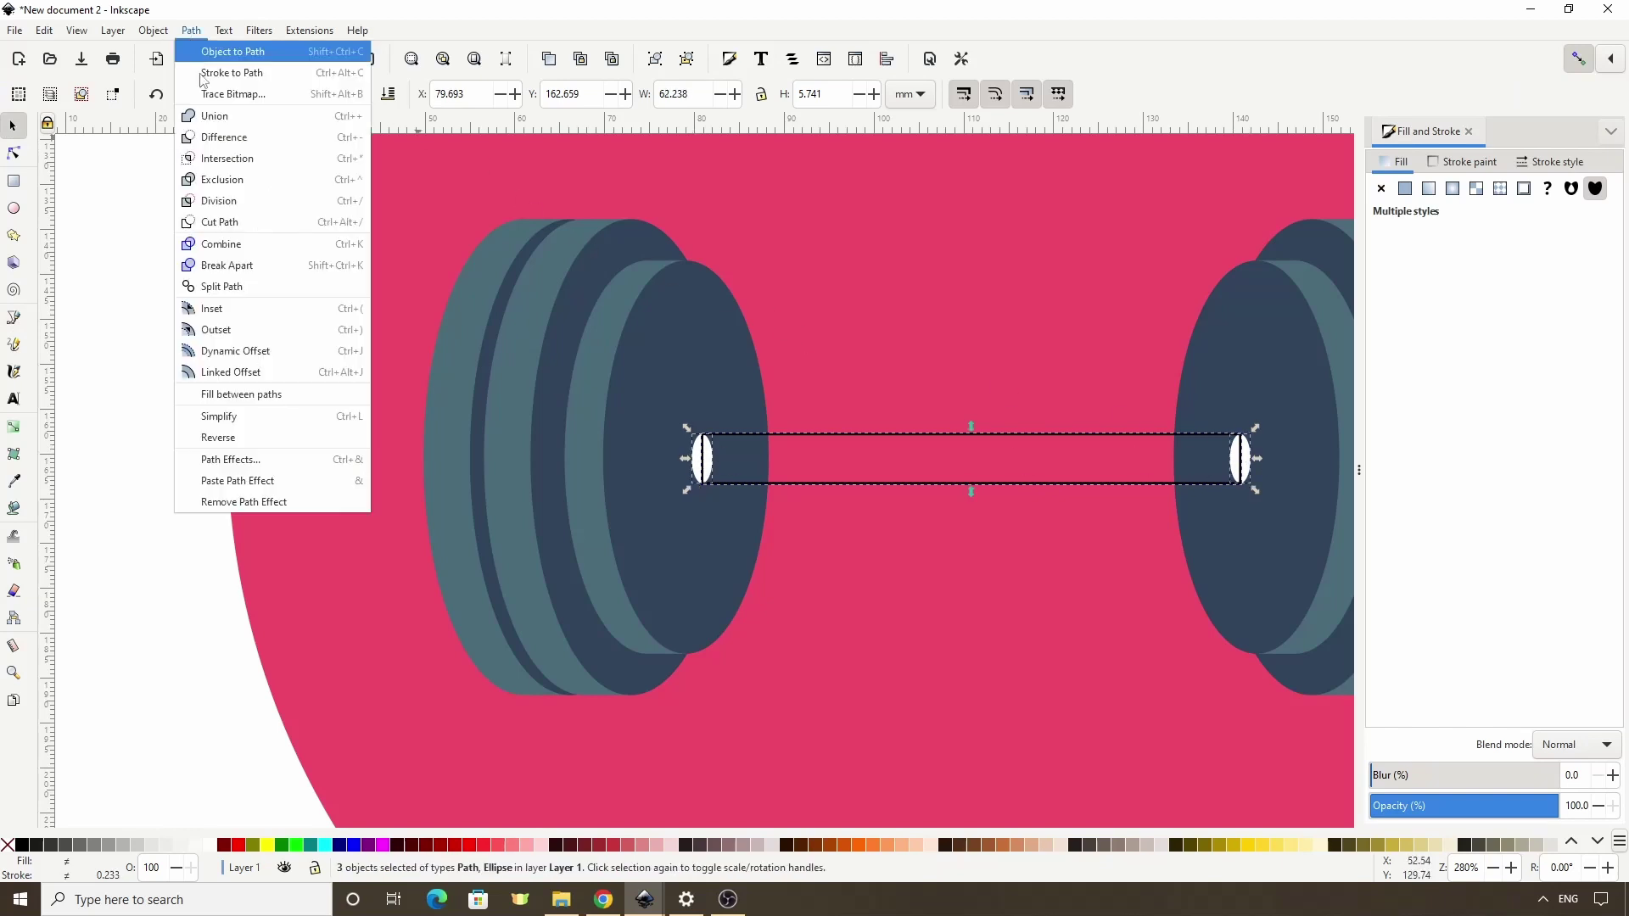
pyautogui.click(226, 121)
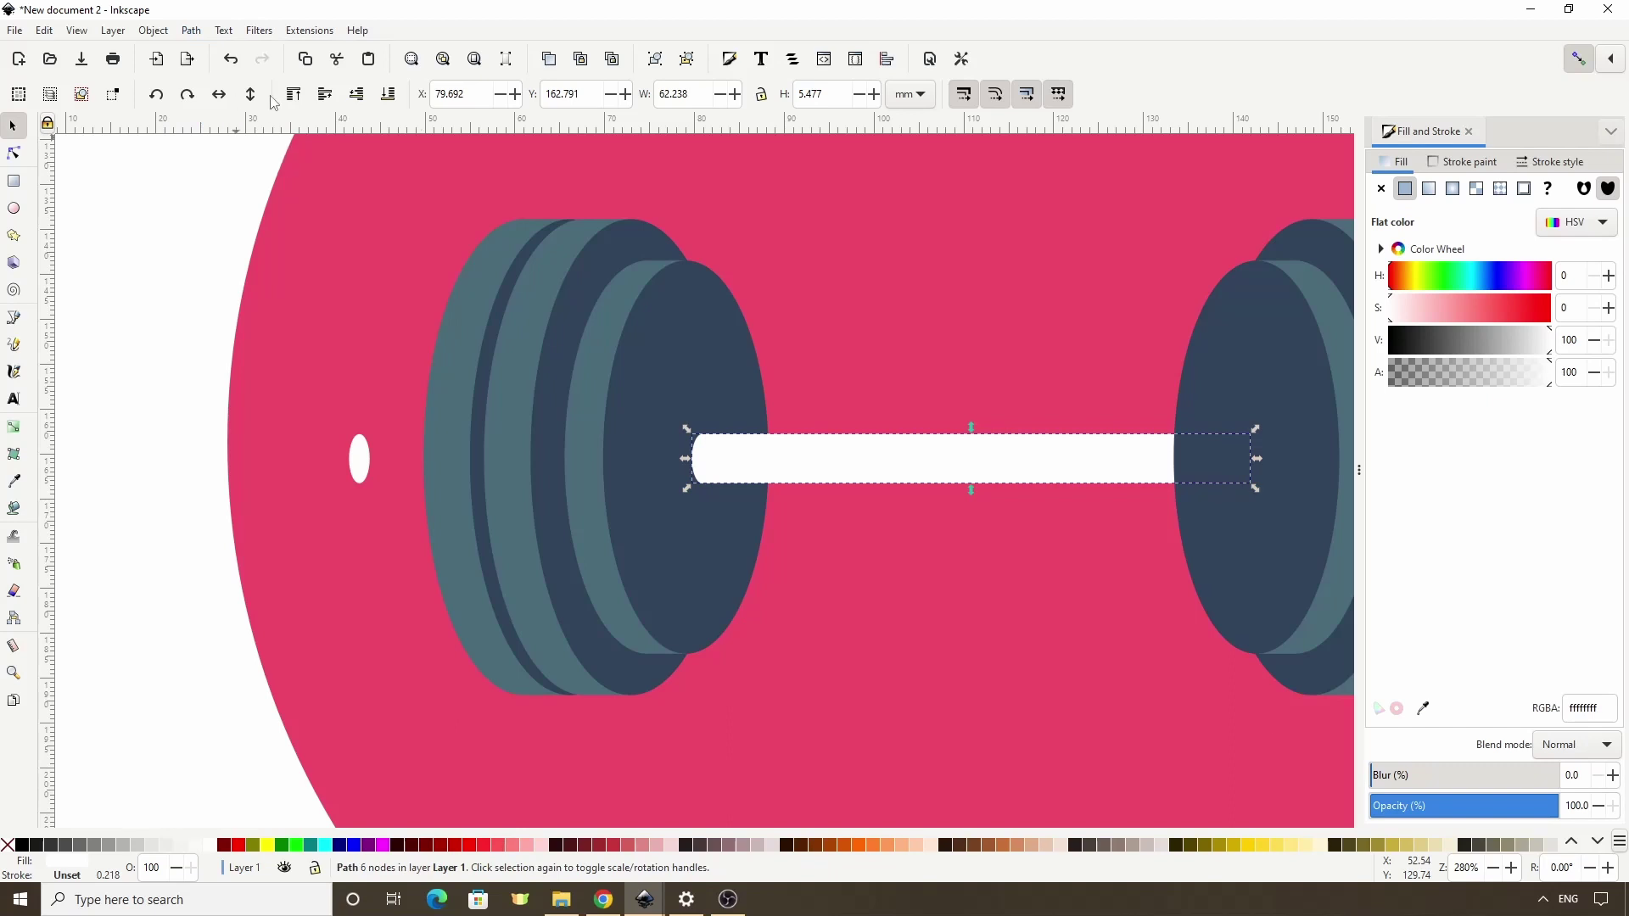
pyautogui.click(302, 100)
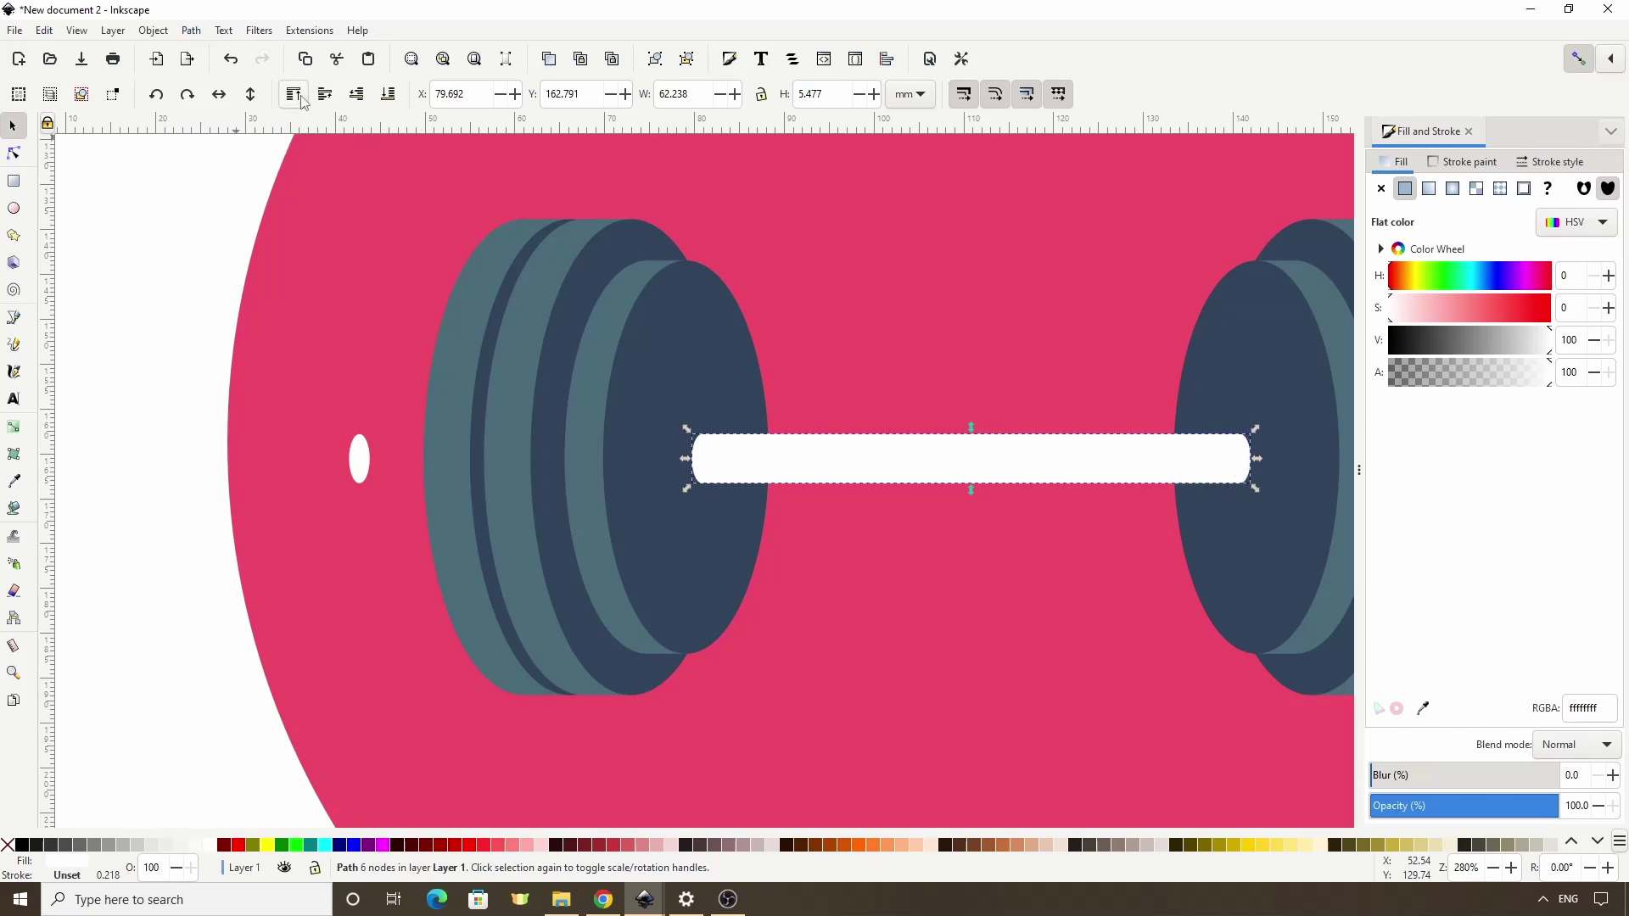
# Draw a sleeve rectangle from the left end oval into the plate.
pyautogui.click(13, 317)
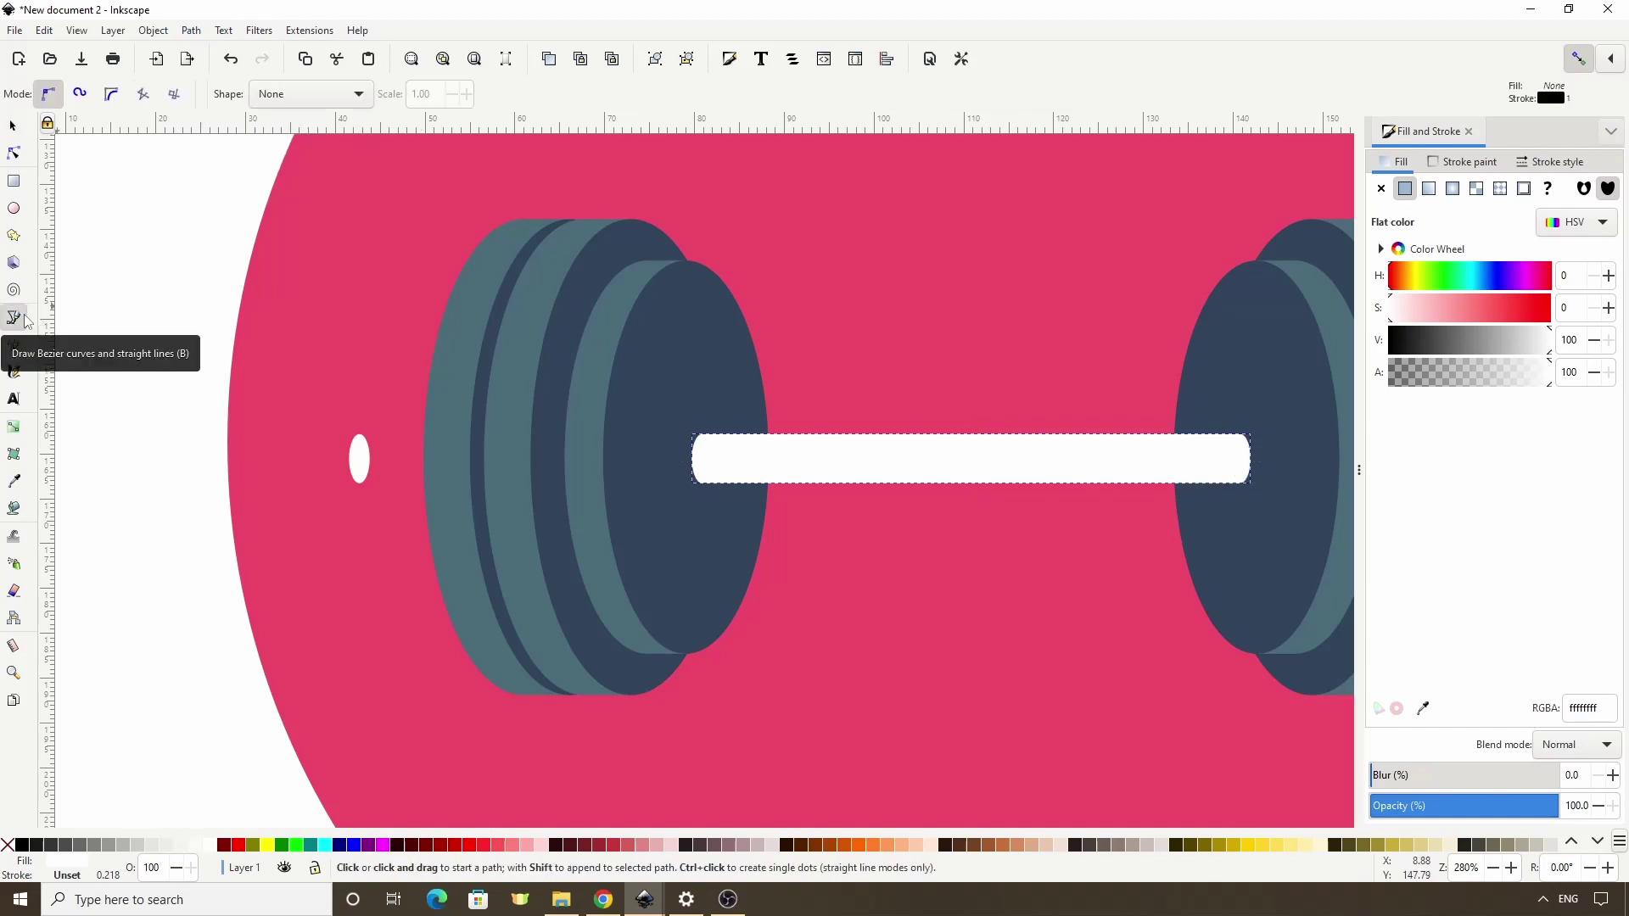
pyautogui.click(360, 436)
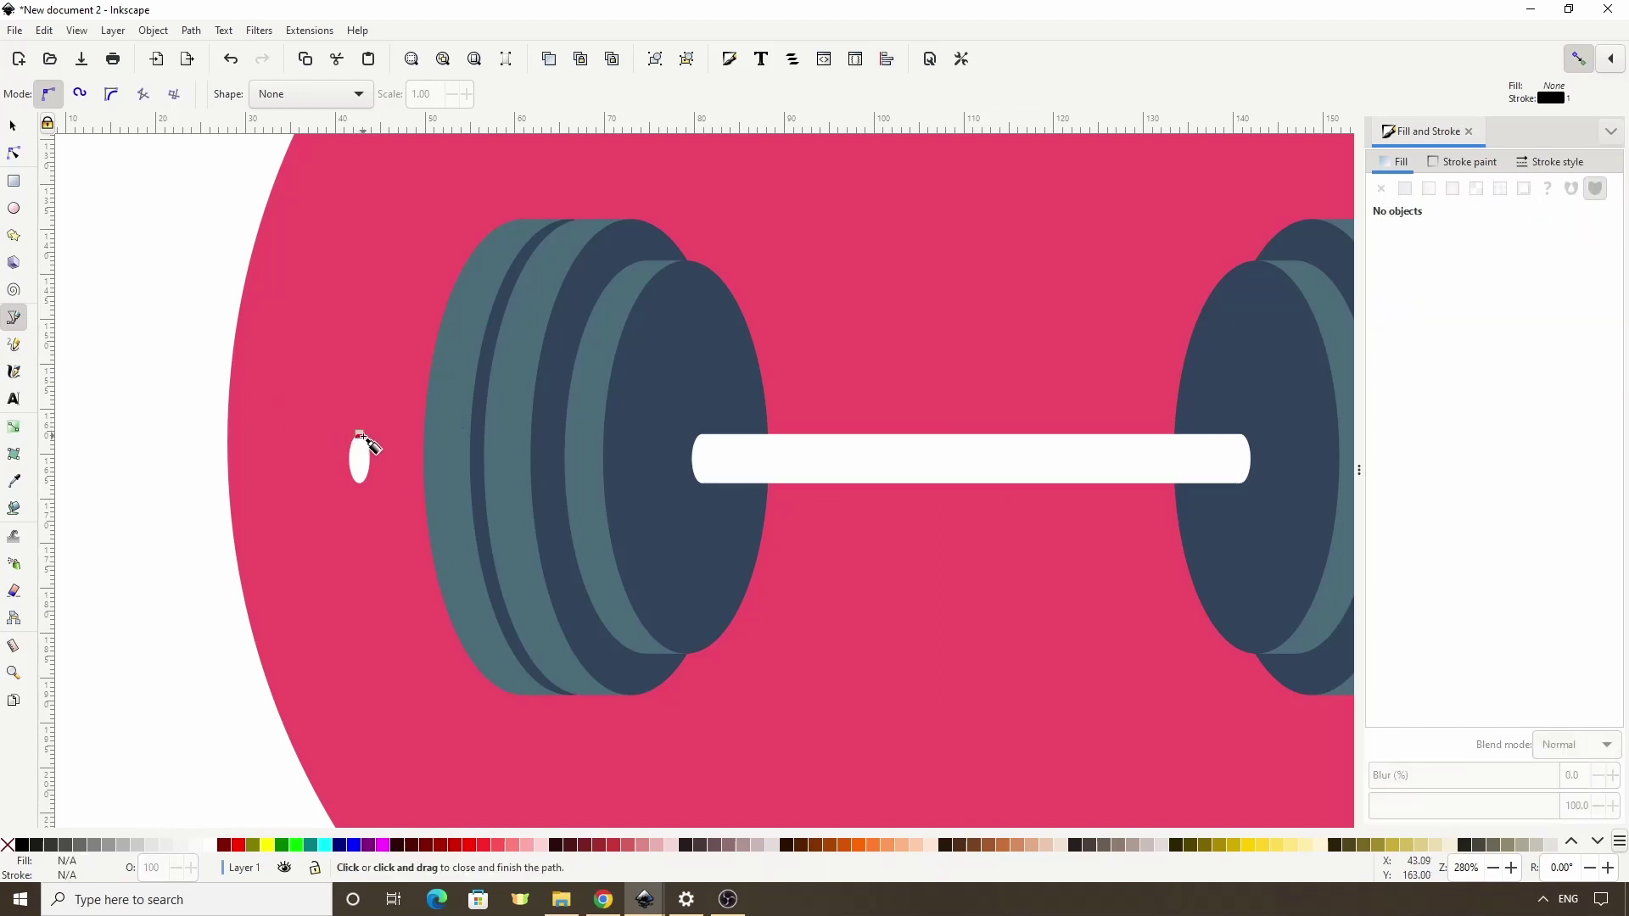
pyautogui.doubleClick(450, 442)
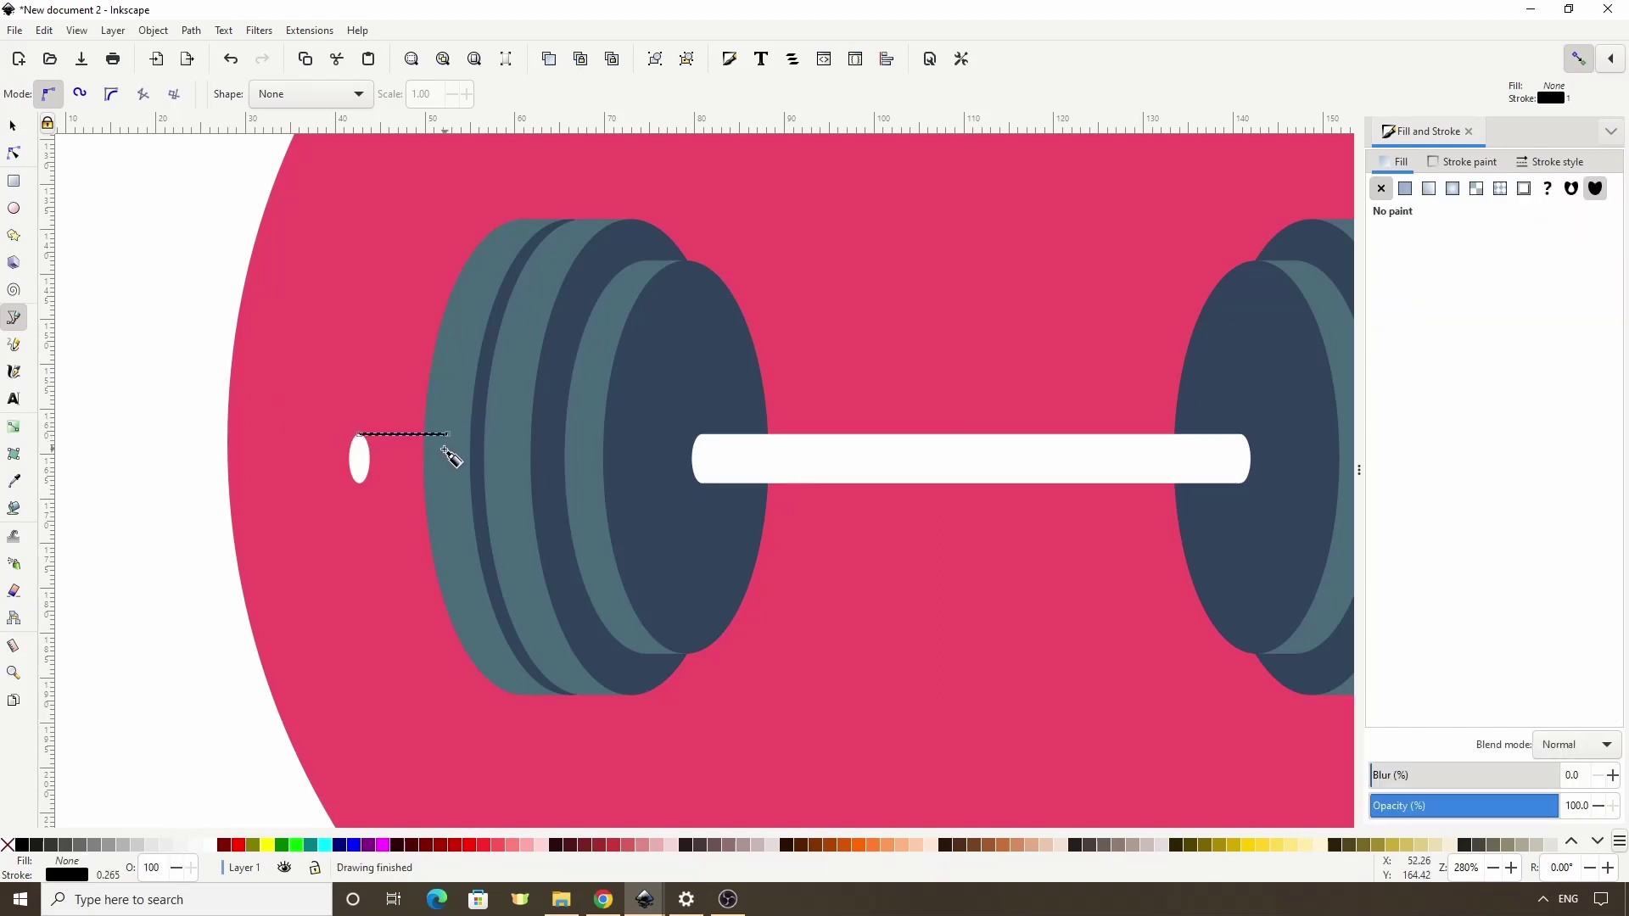
pyautogui.click(360, 435)
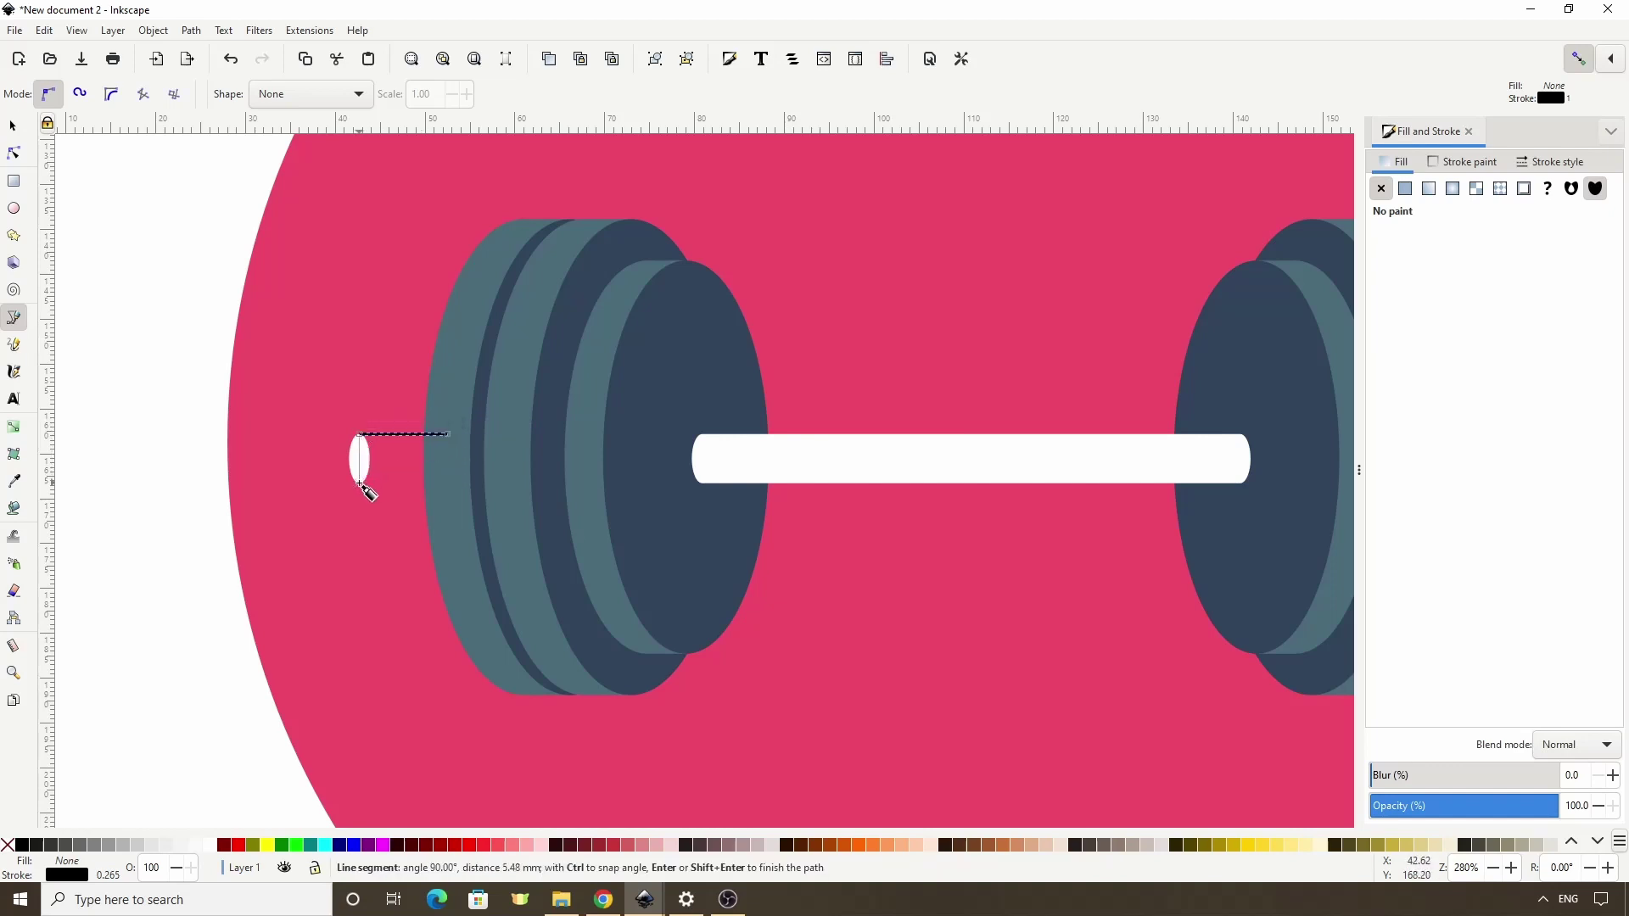
pyautogui.click(360, 484)
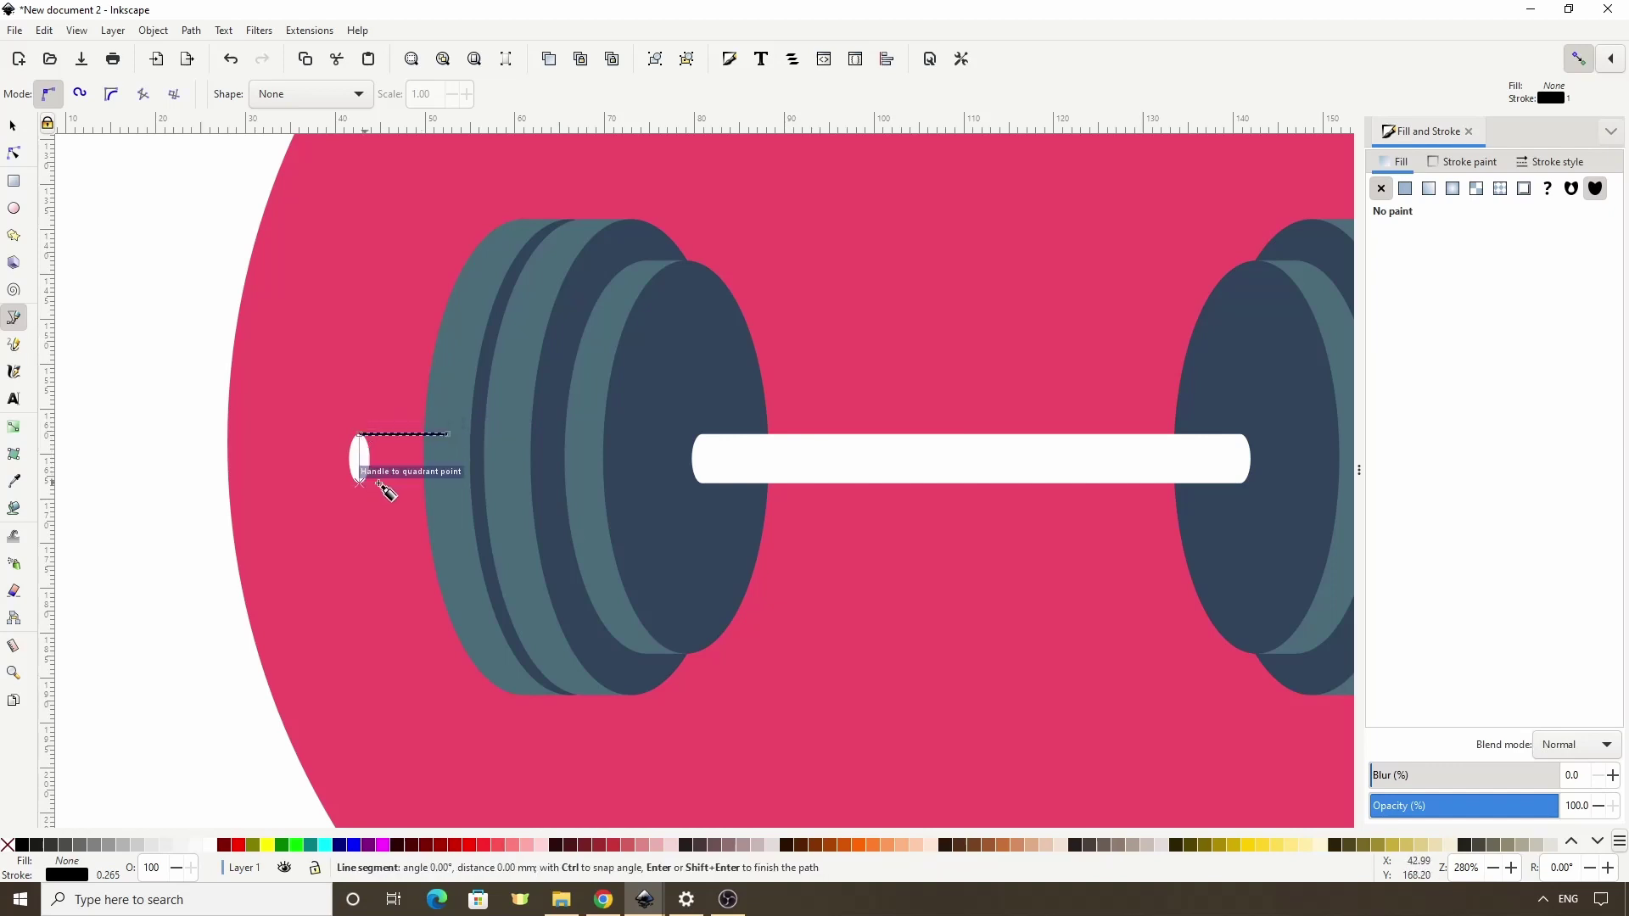
pyautogui.click(450, 484)
pyautogui.click(450, 435)
# Union the sleeve with the end ellipse into an 11.116 × 5.477 mm stub, lowered behind the plates.
pyautogui.click(12, 126)
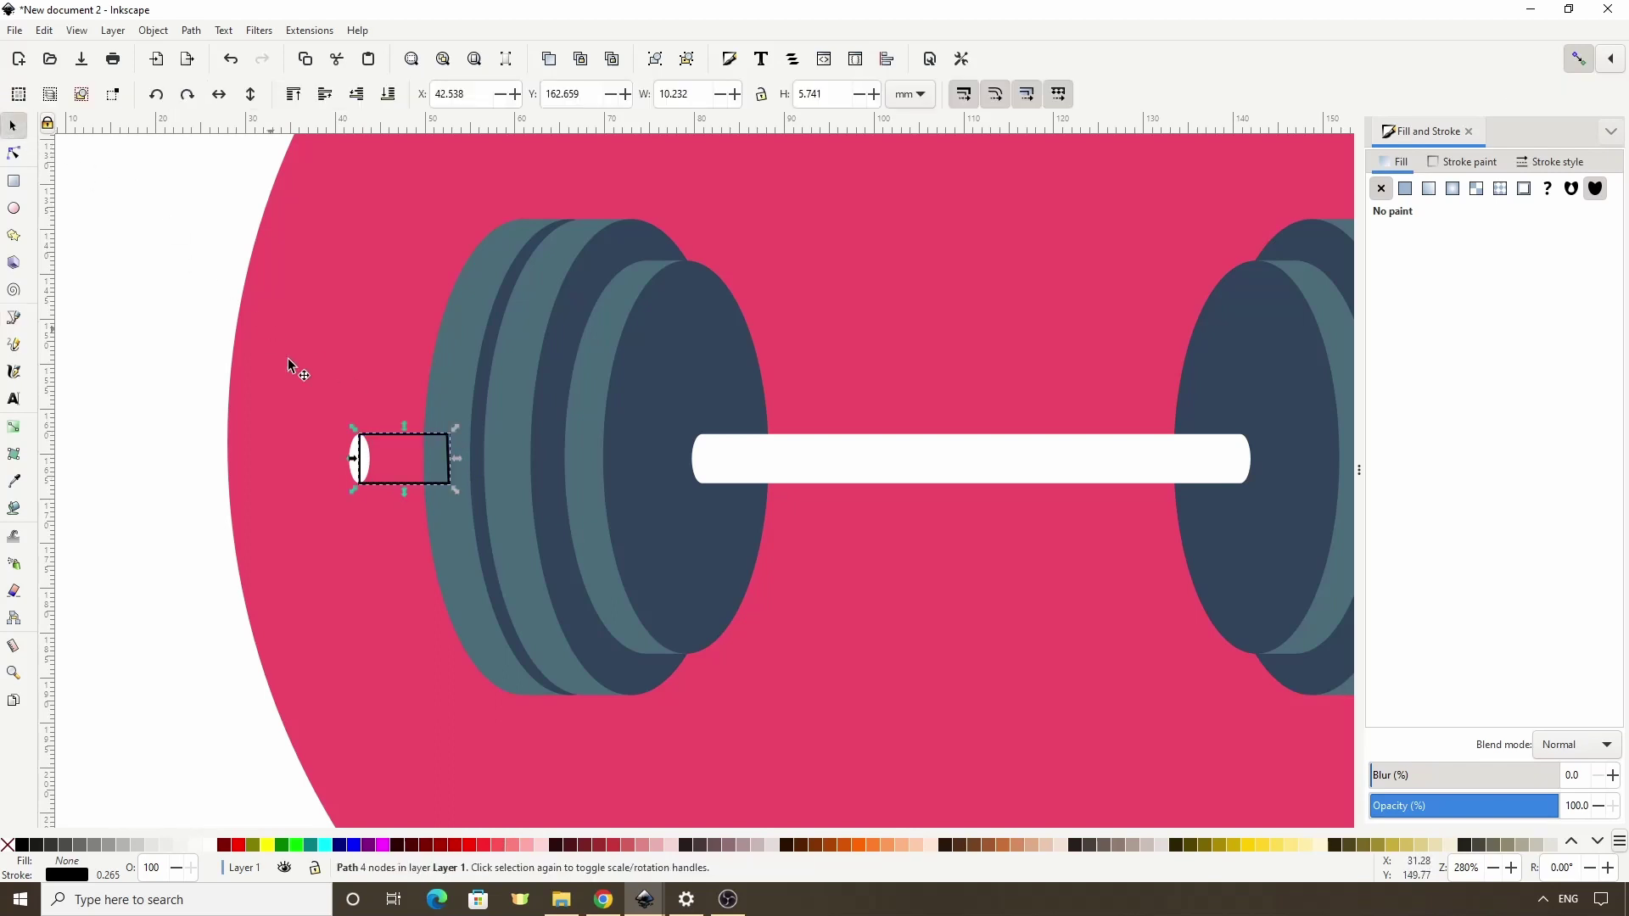
pyautogui.keyDown('shift'); pyautogui.click(342, 442); pyautogui.keyUp('shift')
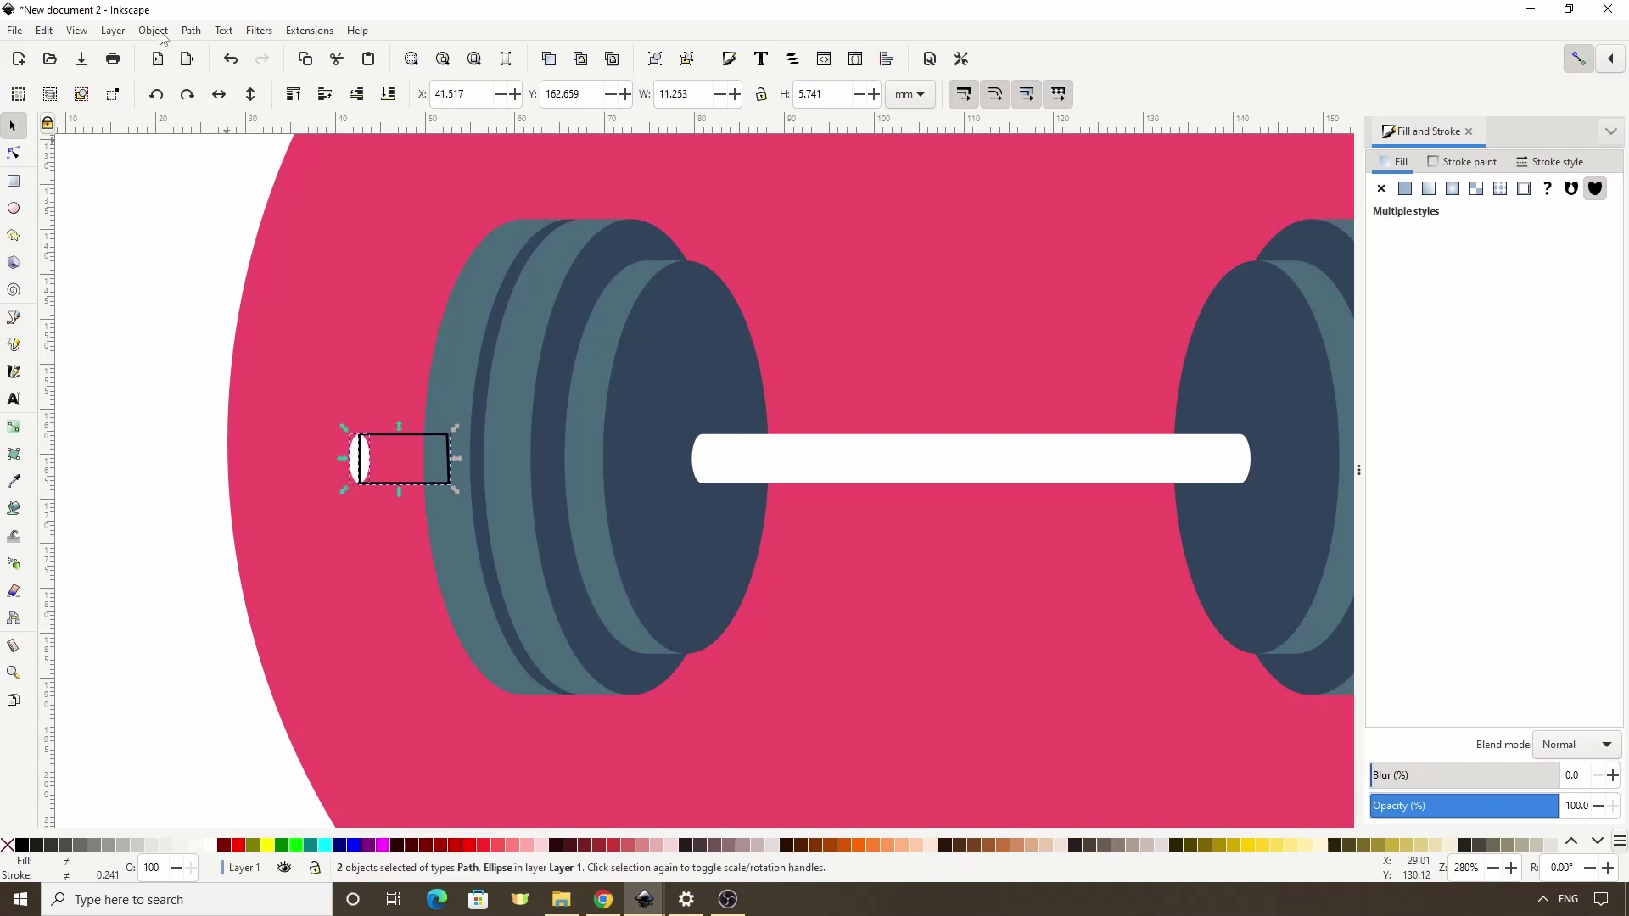
pyautogui.click(191, 29)
pyautogui.click(213, 115)
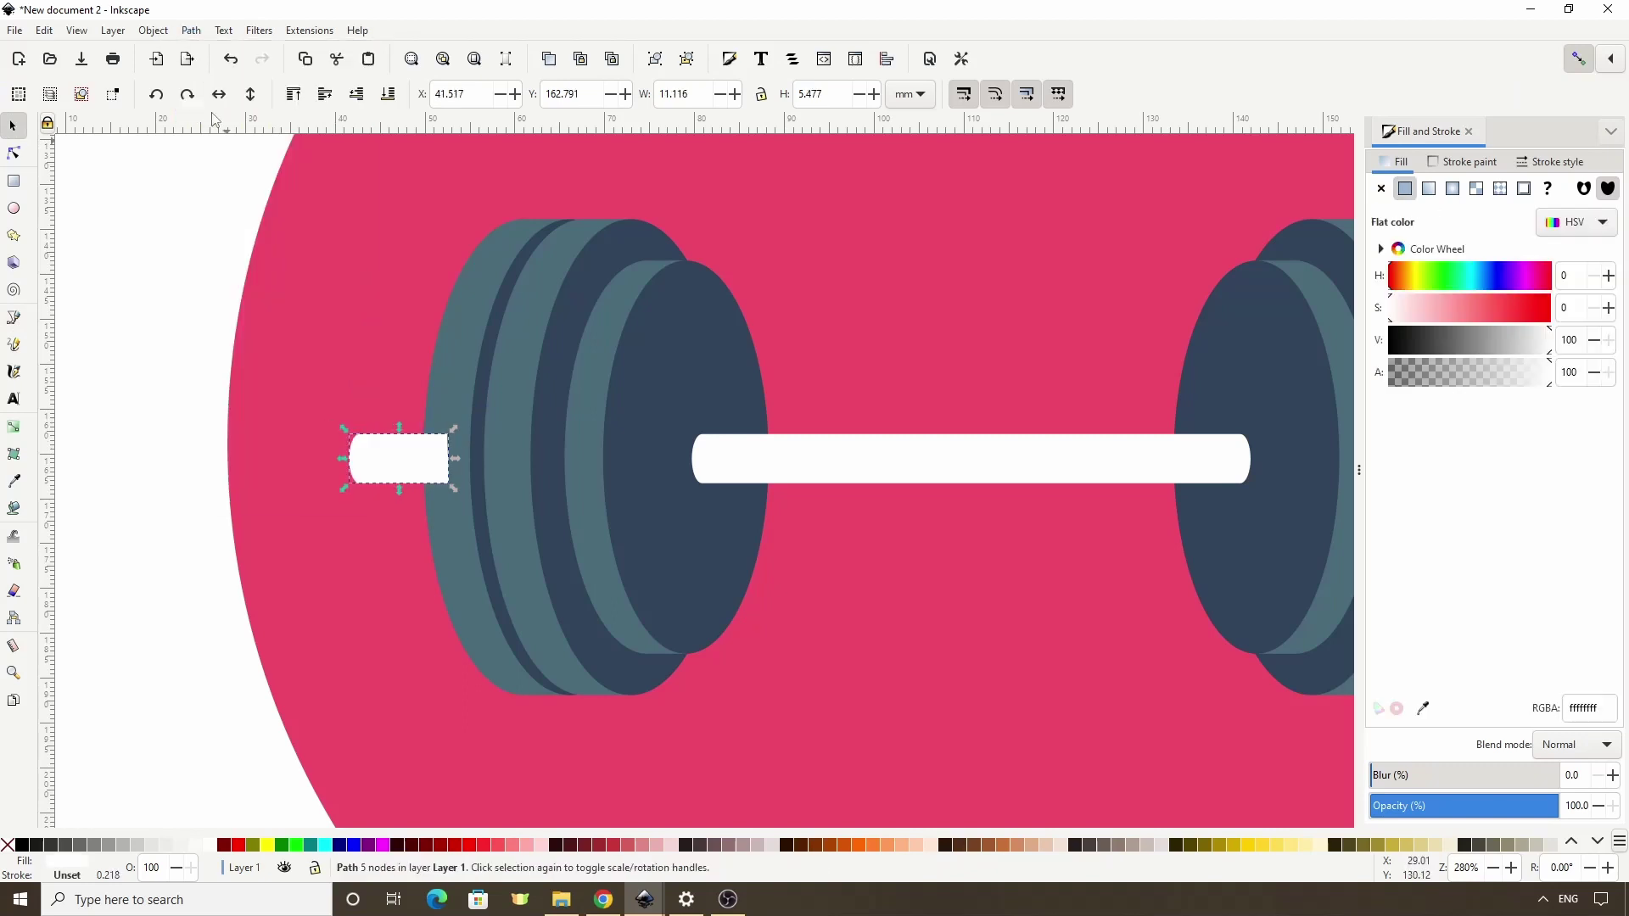
pyautogui.click(357, 94)
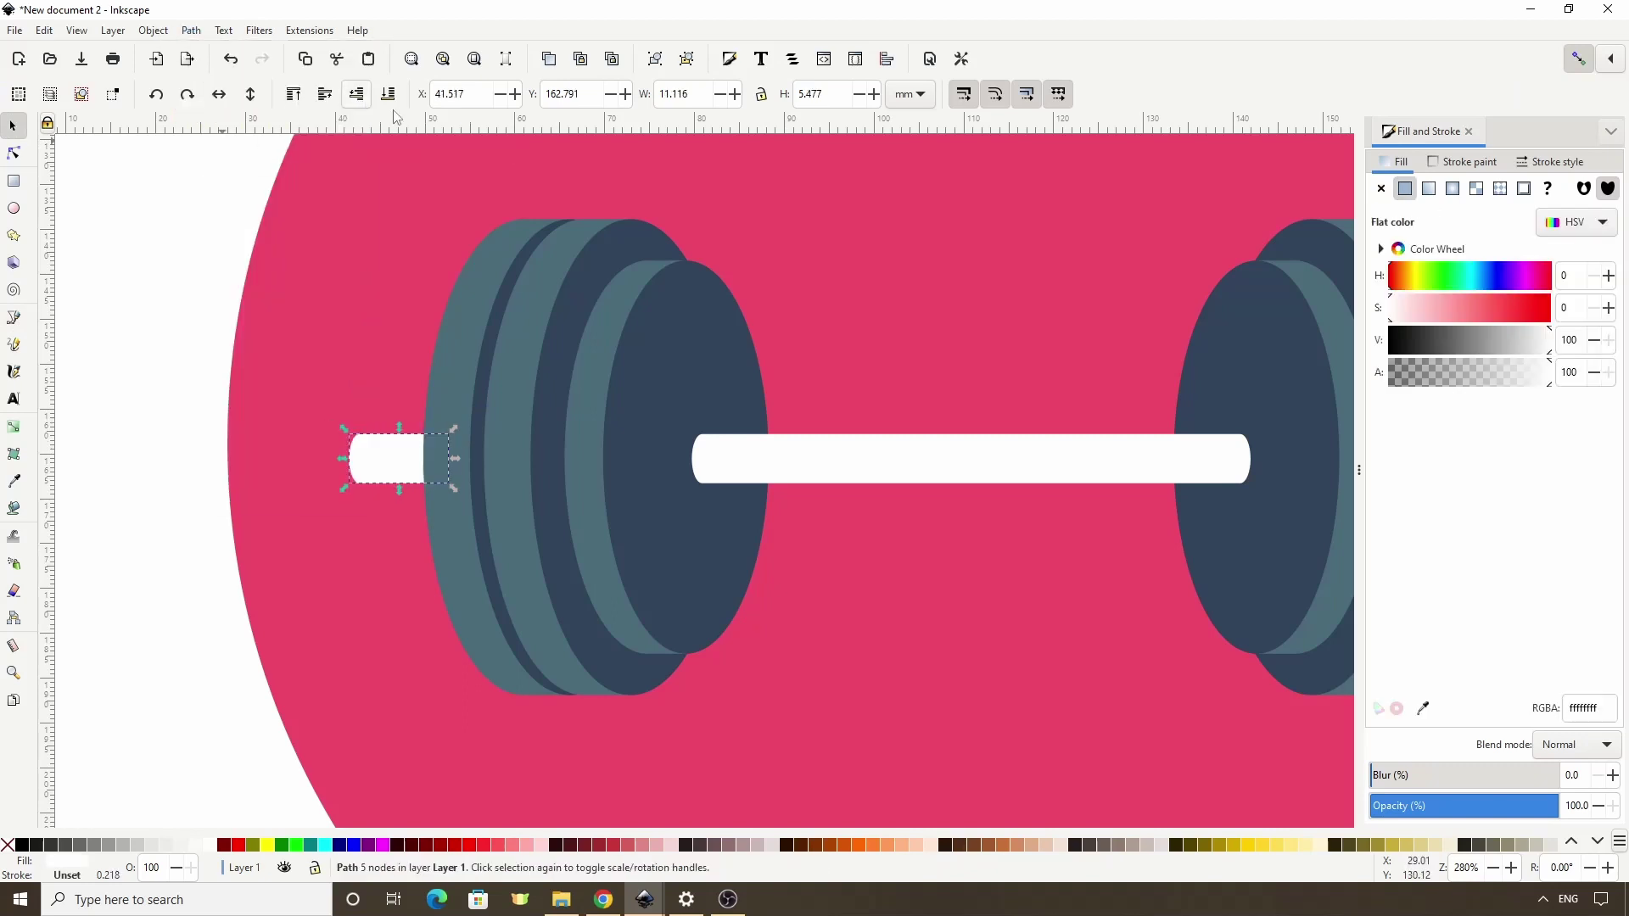
# Draw a sleeve rectangle from the right end ellipse into the right plate.
pyautogui.keyDown('ctrl'); pyautogui.scroll(-3, 1267, 450); pyautogui.keyUp('ctrl')
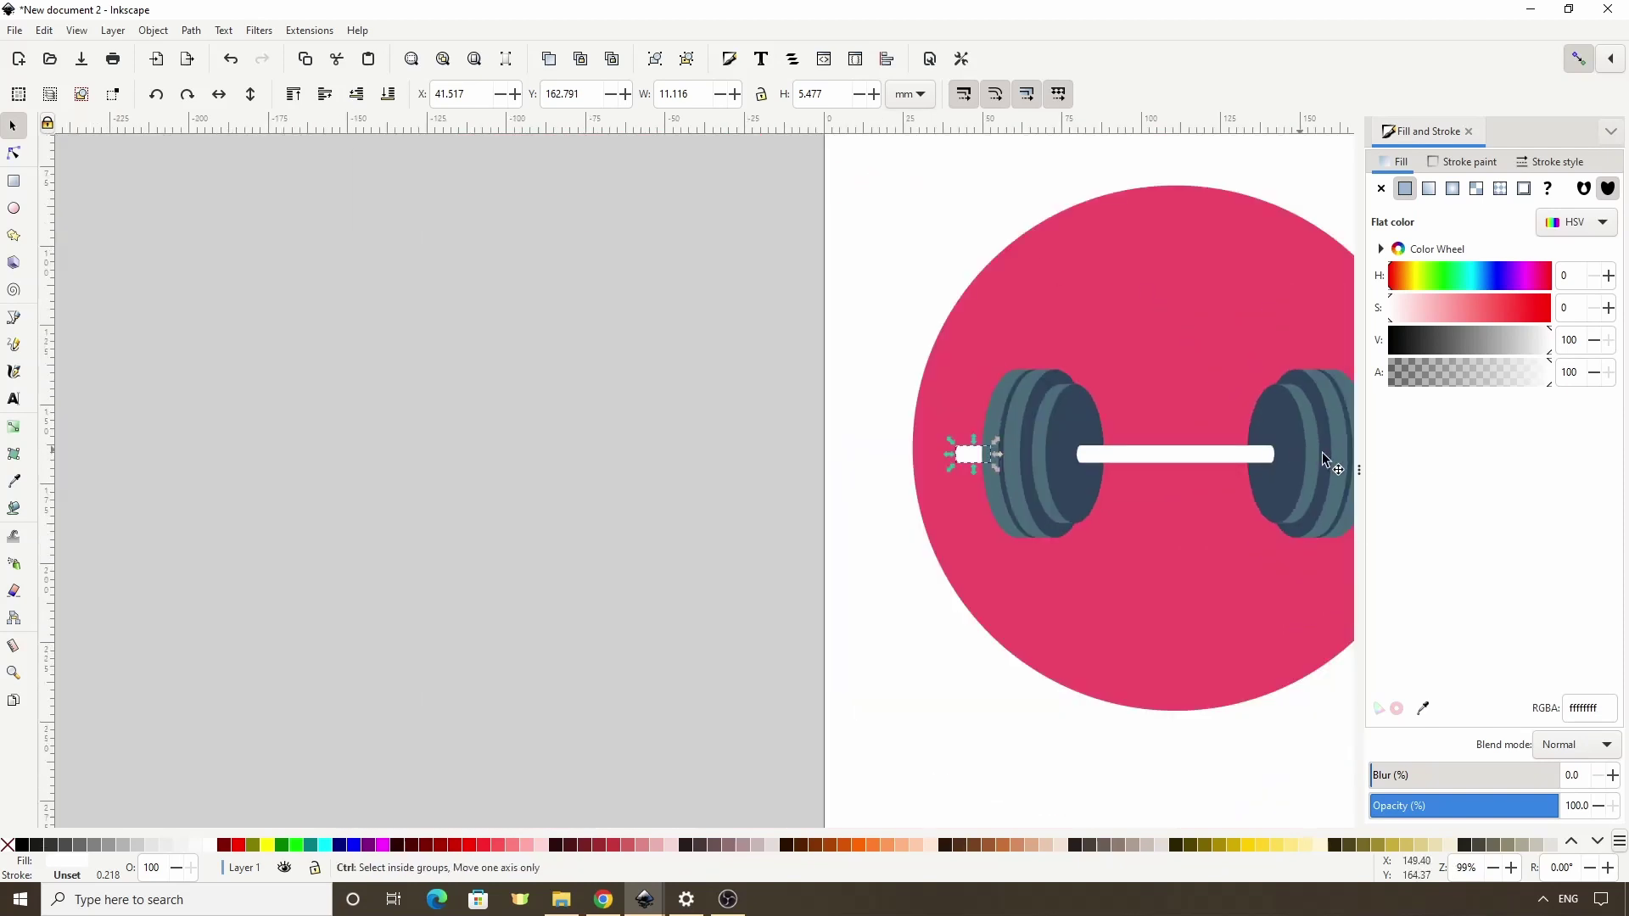
pyautogui.keyDown('ctrl'); pyautogui.scroll(-1, 1320, 458); pyautogui.keyUp('ctrl')
pyautogui.keyDown('shift'); pyautogui.hscroll(3, 1159, 476); pyautogui.keyUp('shift')
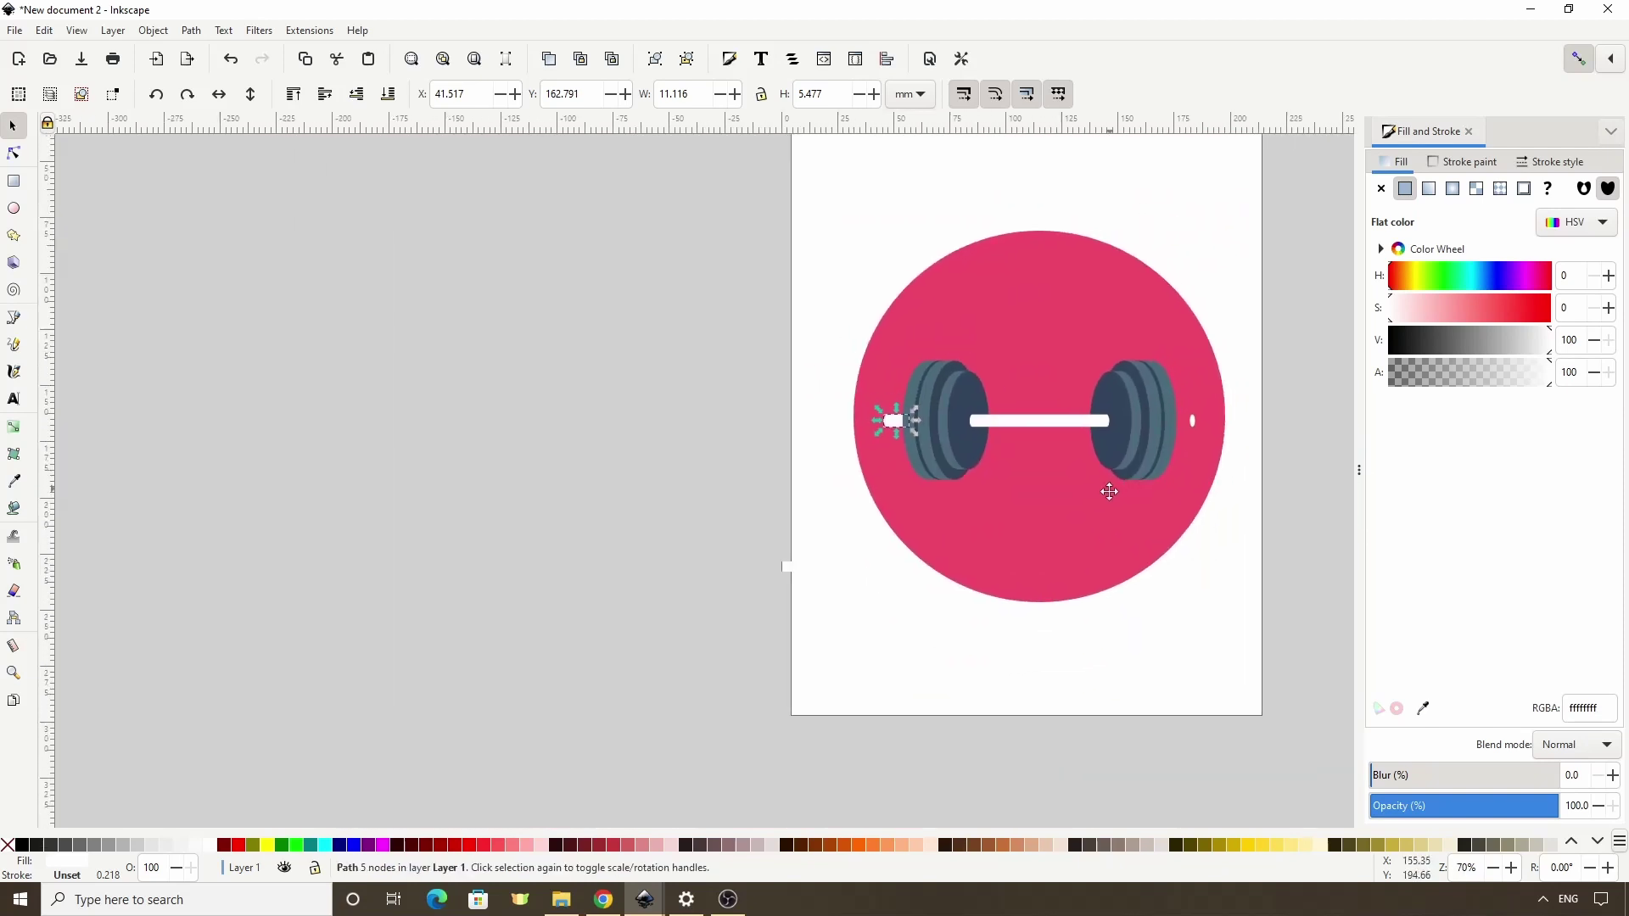
pyautogui.keyDown('ctrl'); pyautogui.scroll(4, 1133, 426); pyautogui.keyUp('ctrl')
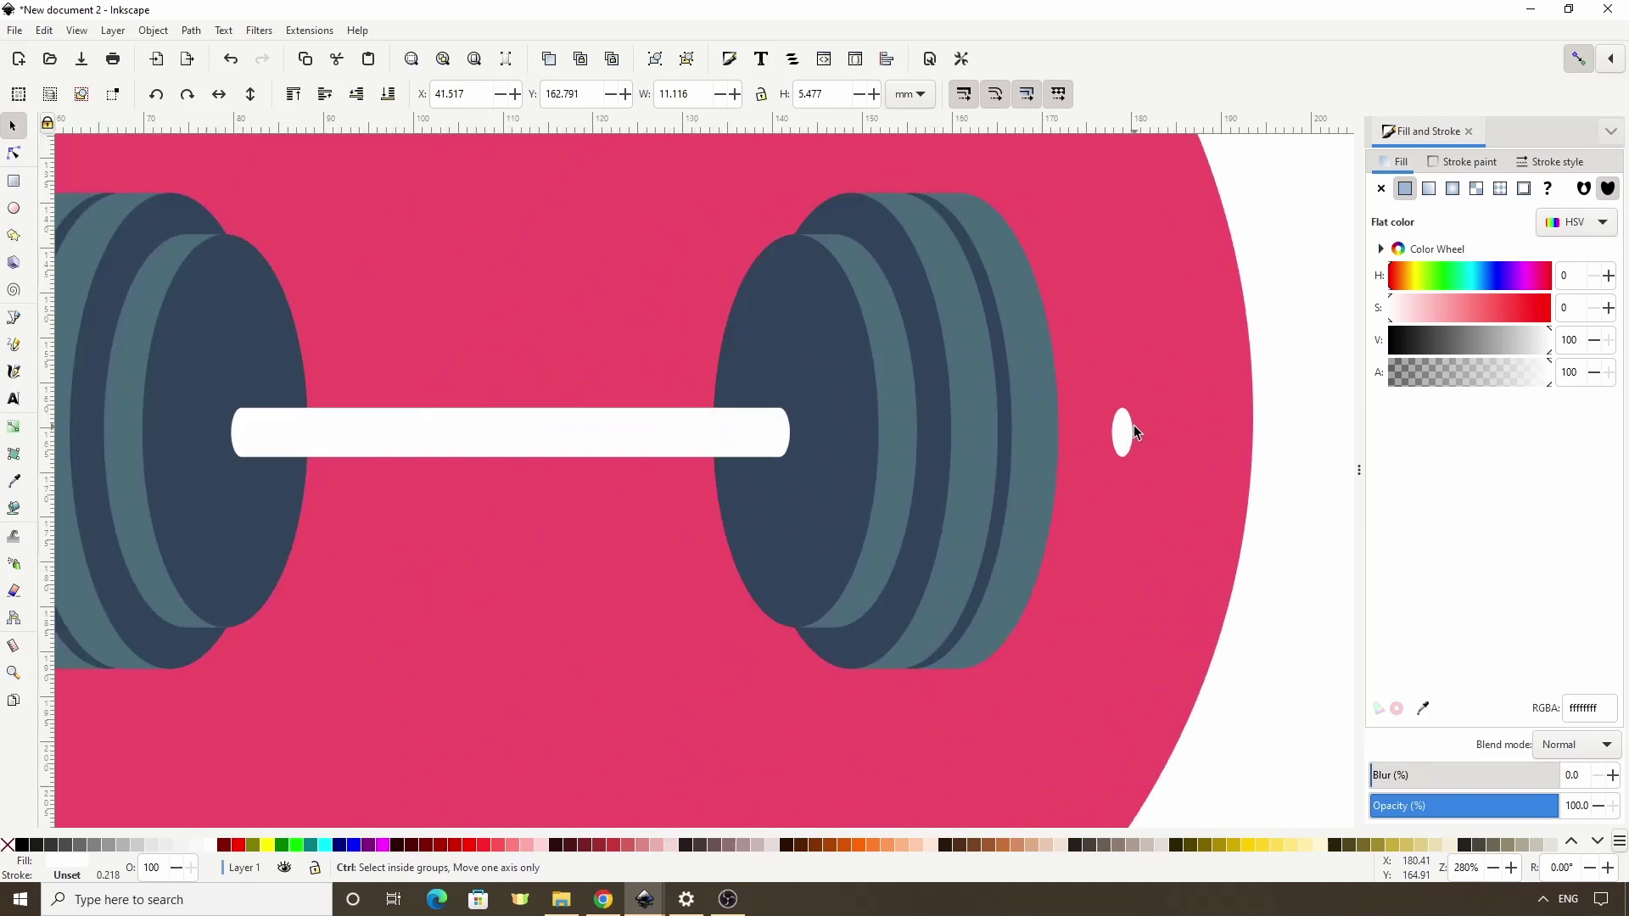
pyautogui.click(14, 317)
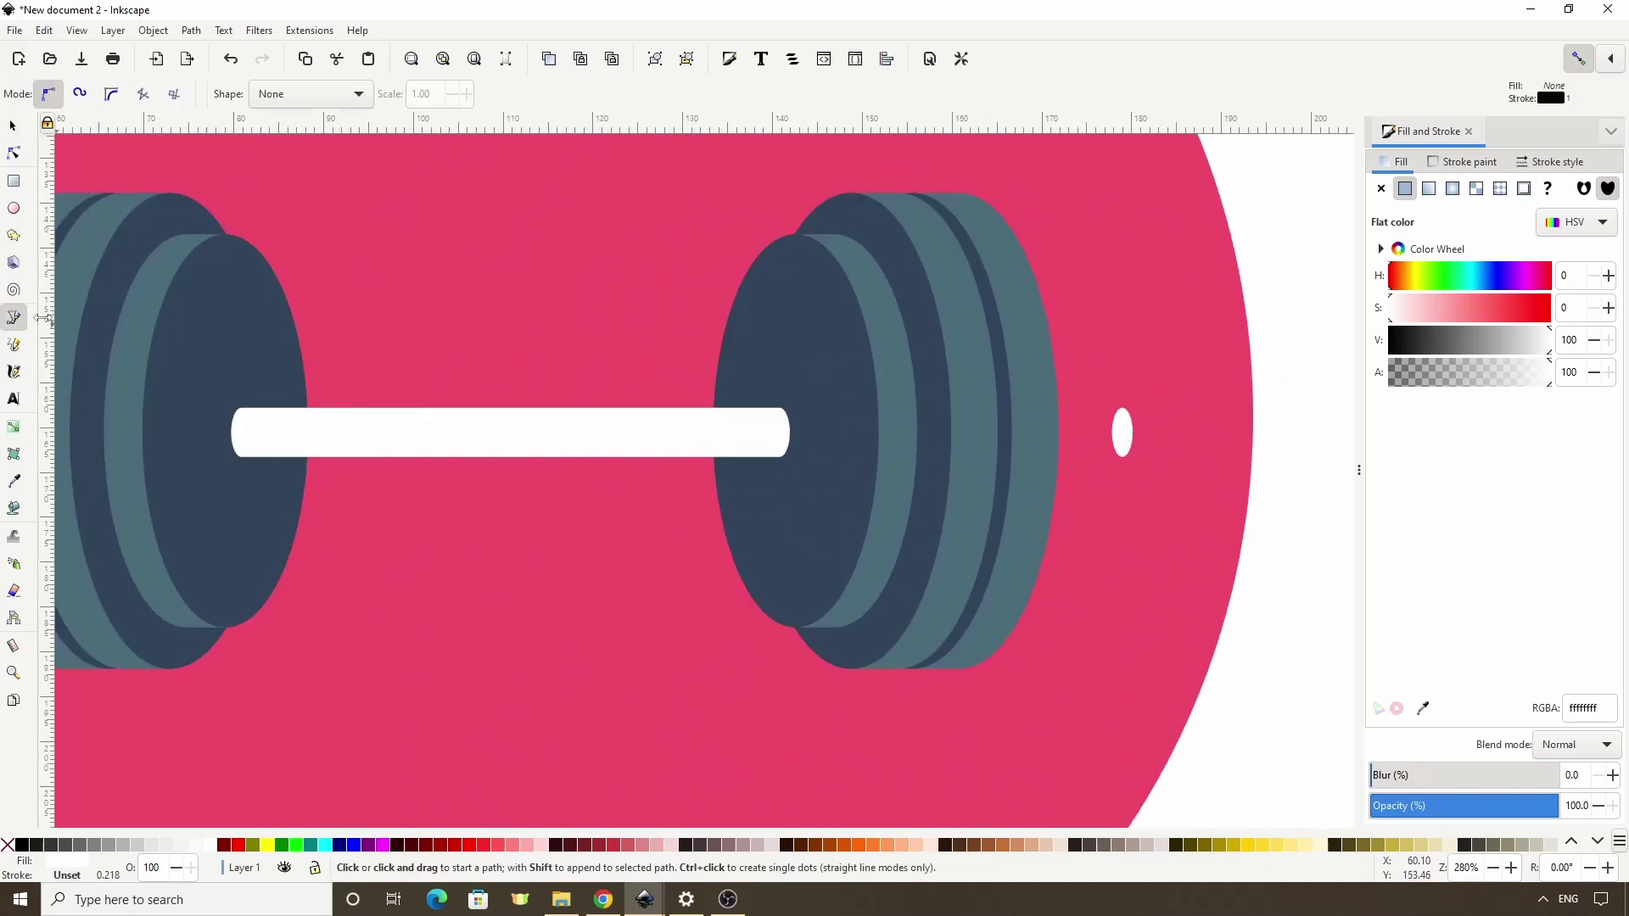
pyautogui.click(1120, 409)
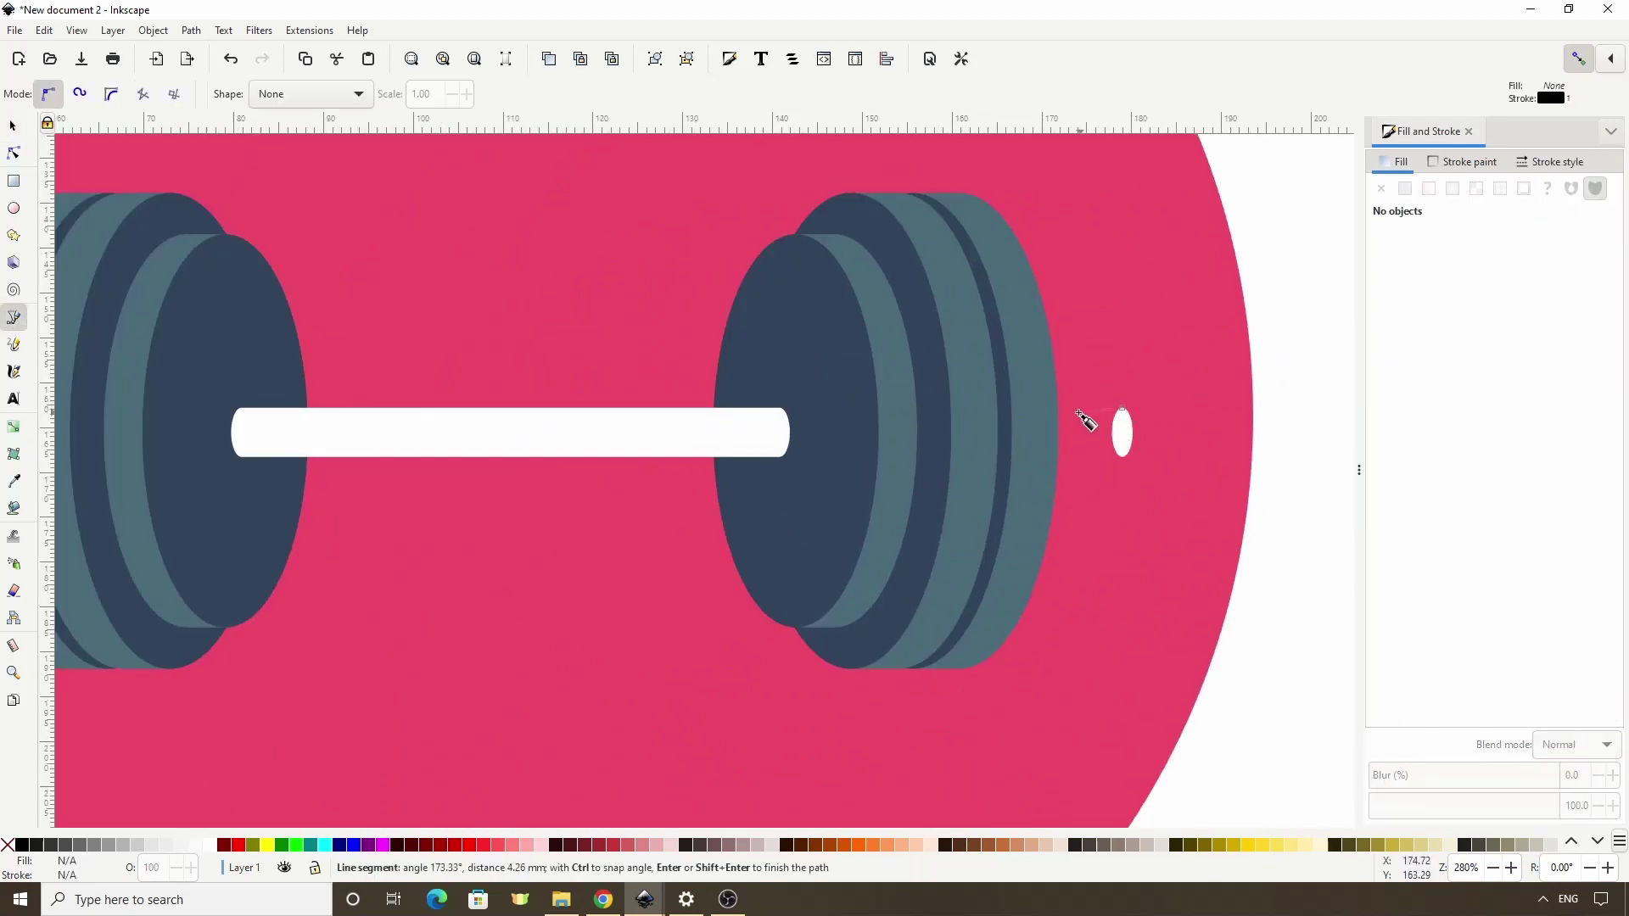
pyautogui.click(1120, 408)
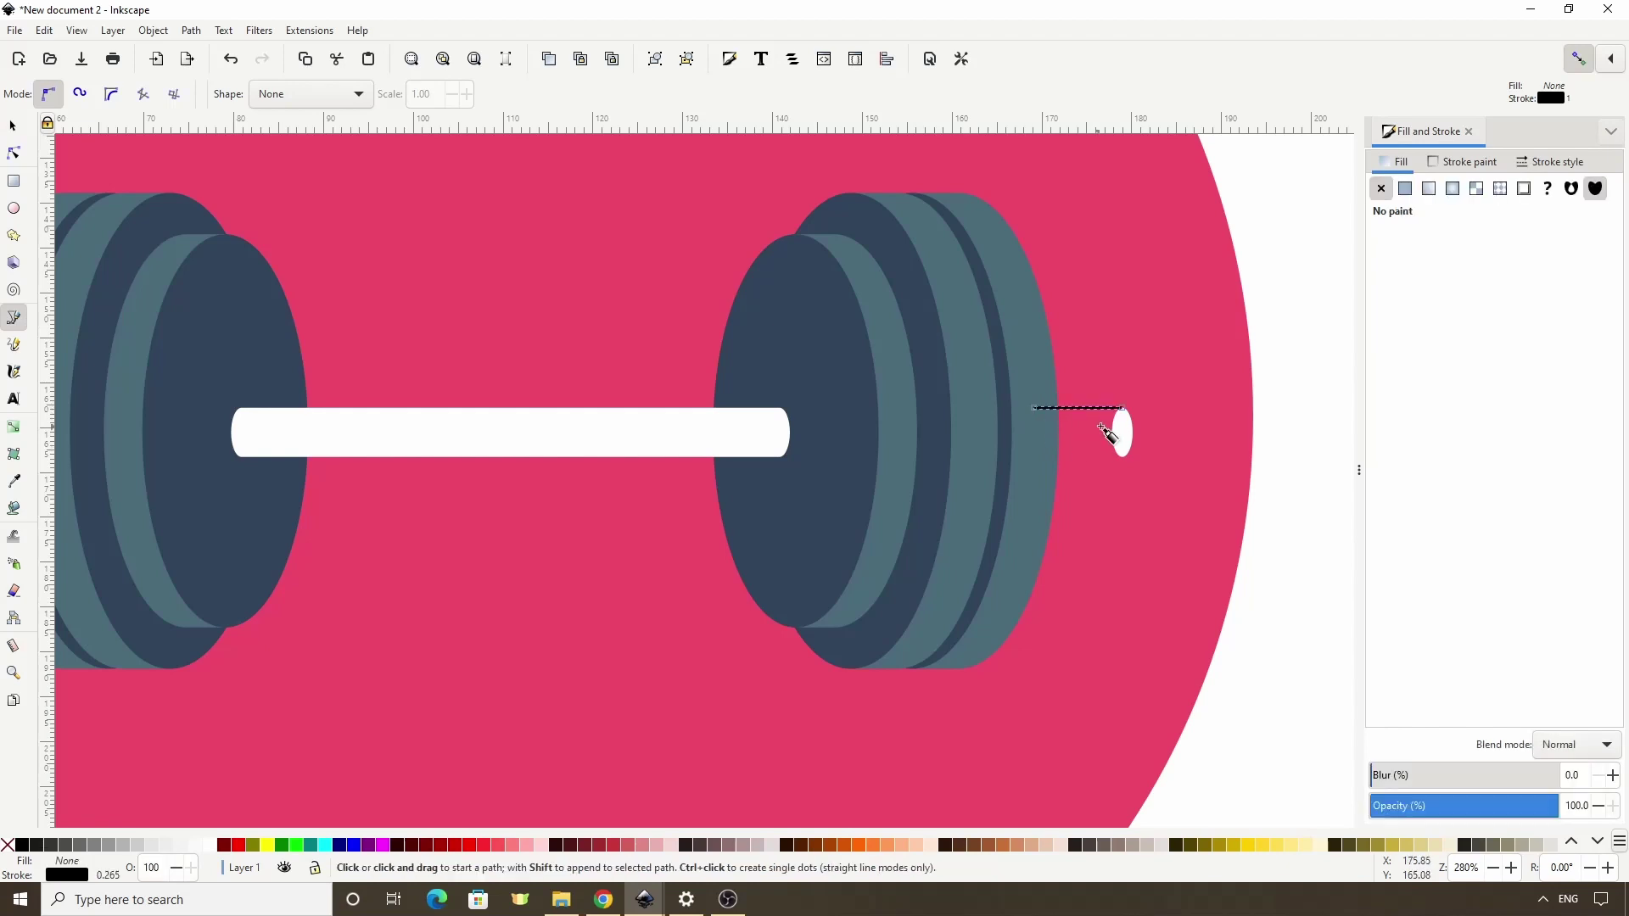
pyautogui.click(1122, 410)
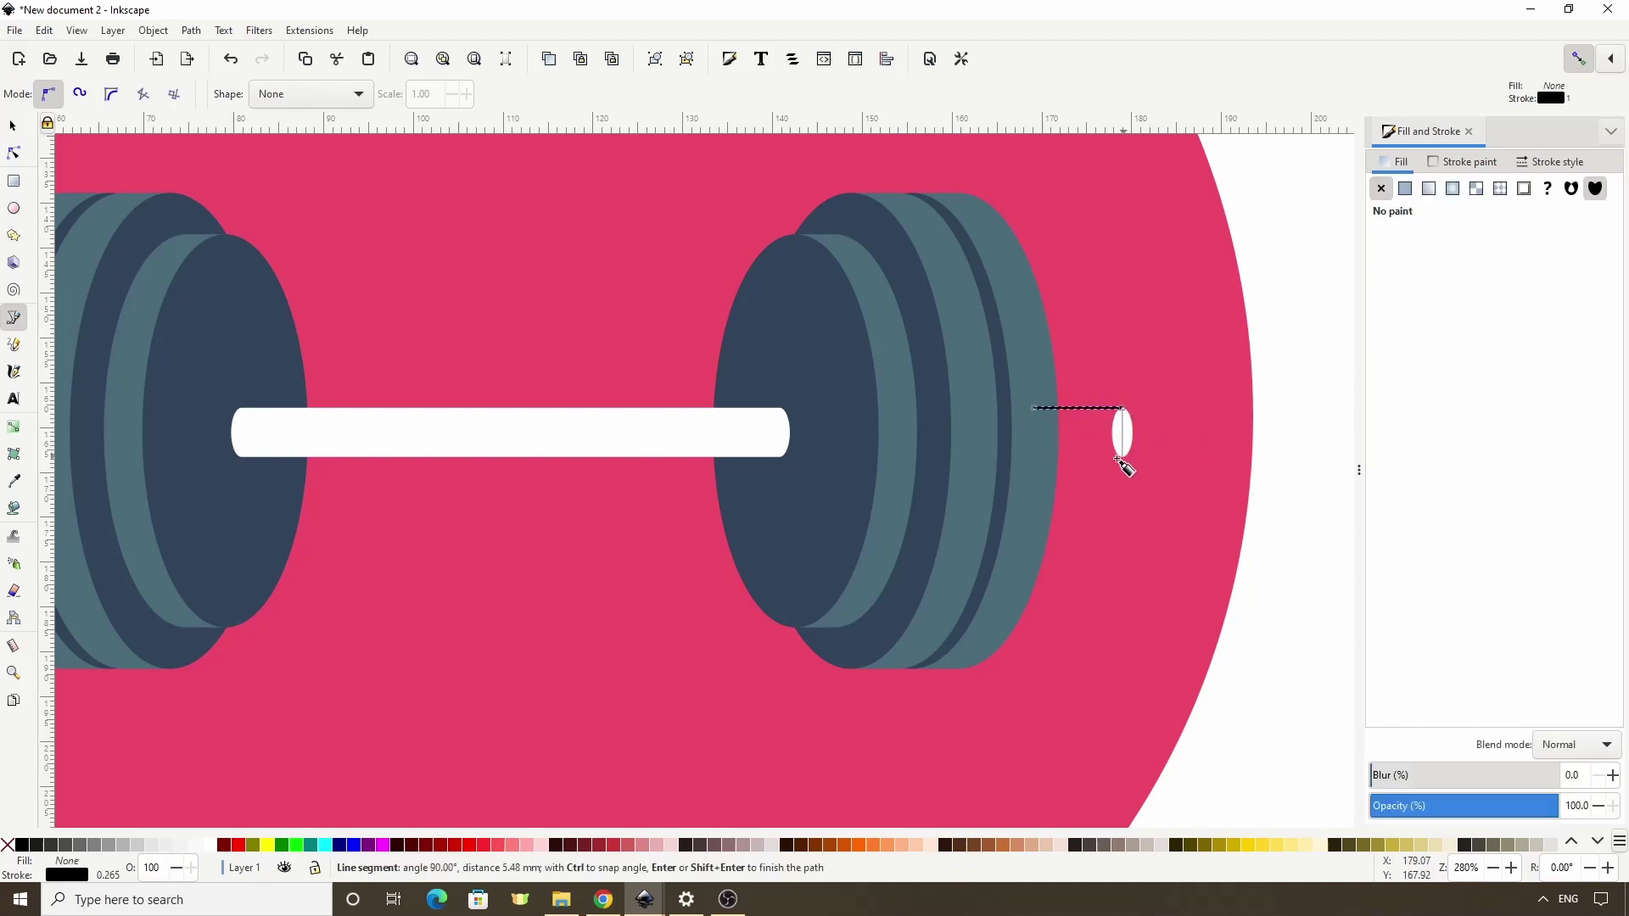
pyautogui.click(1123, 456)
pyautogui.click(1035, 458)
pyautogui.click(1035, 410)
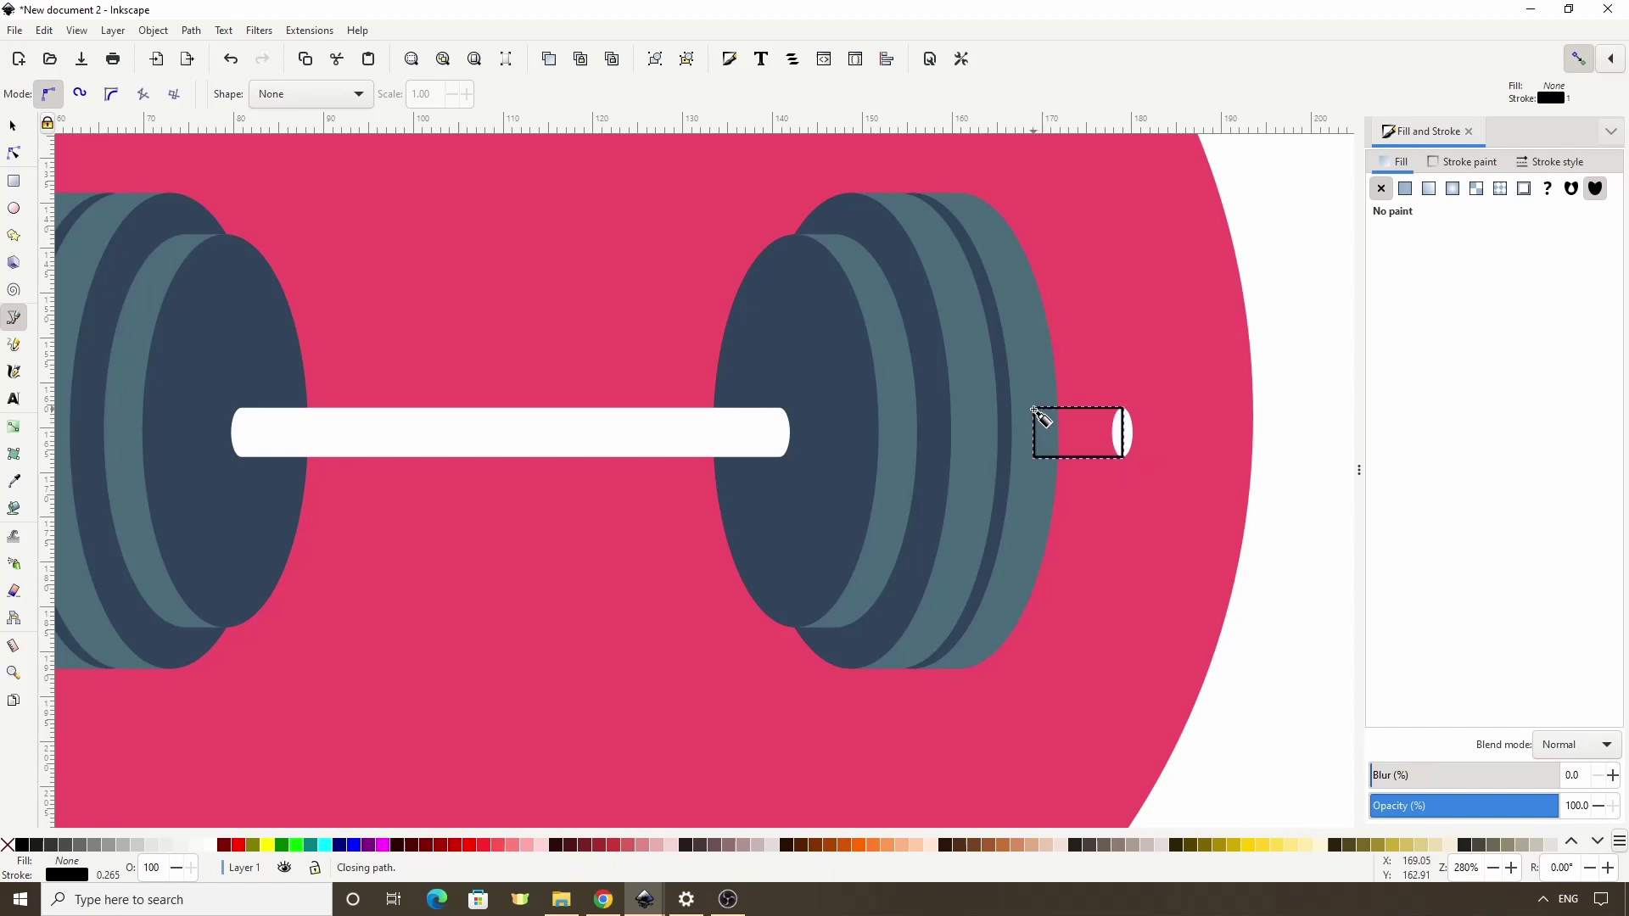
# Union it with the end ellipse into a 10.962 × 5.477 mm stub, lowered behind the plate.
pyautogui.click(15, 127)
pyautogui.keyDown('shift'); pyautogui.click(1121, 433); pyautogui.keyUp('shift')
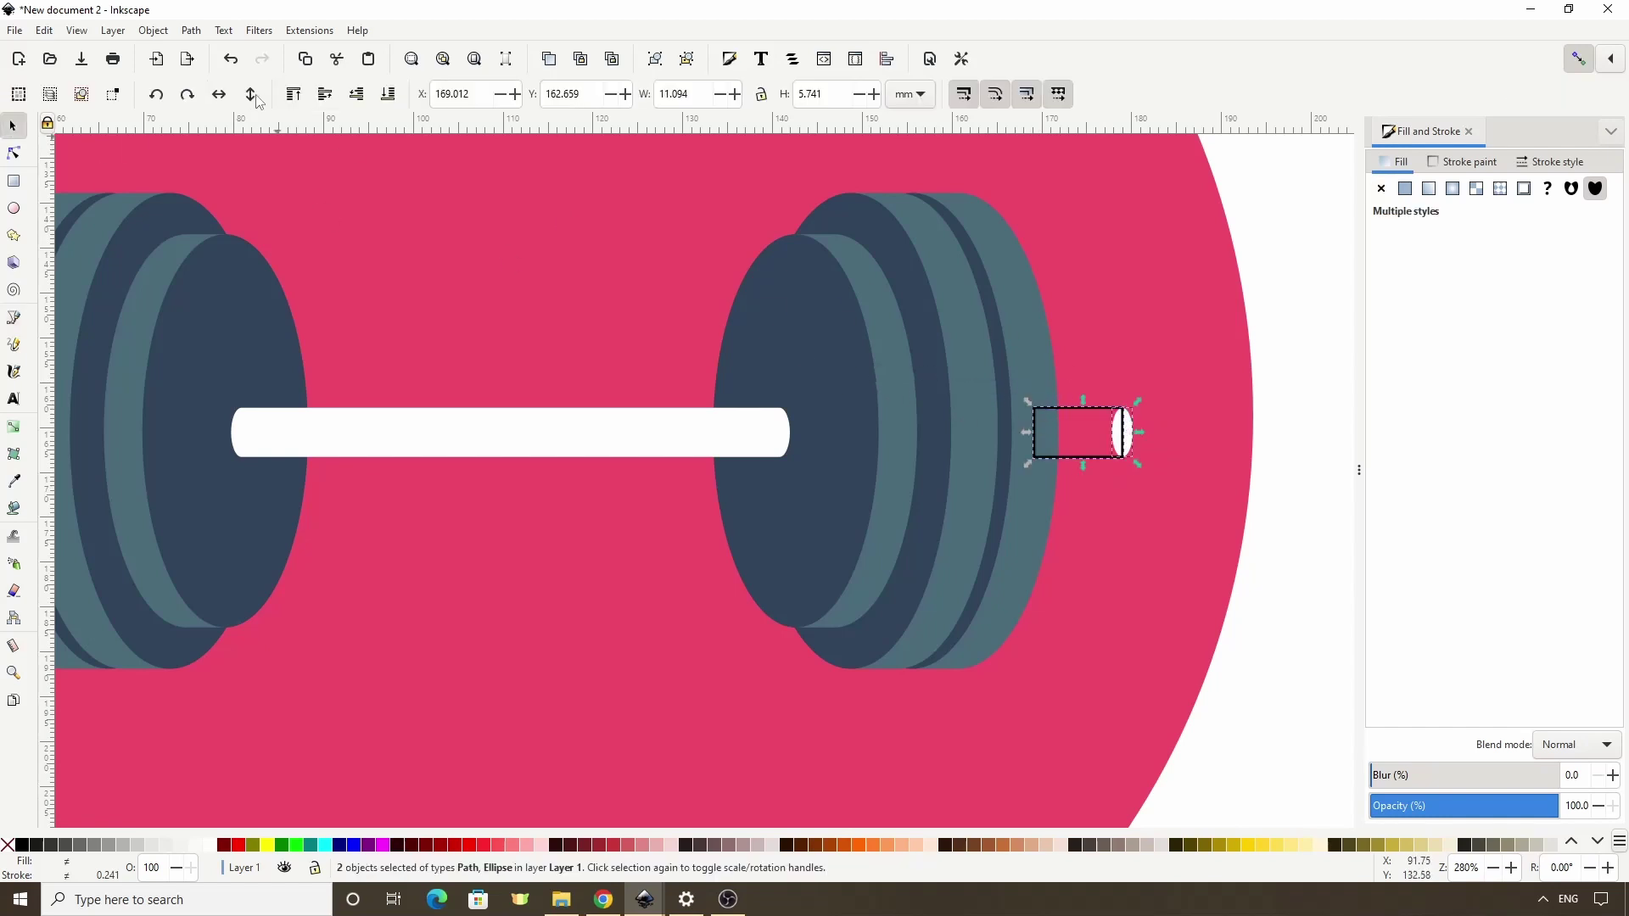
pyautogui.click(192, 31)
pyautogui.click(225, 118)
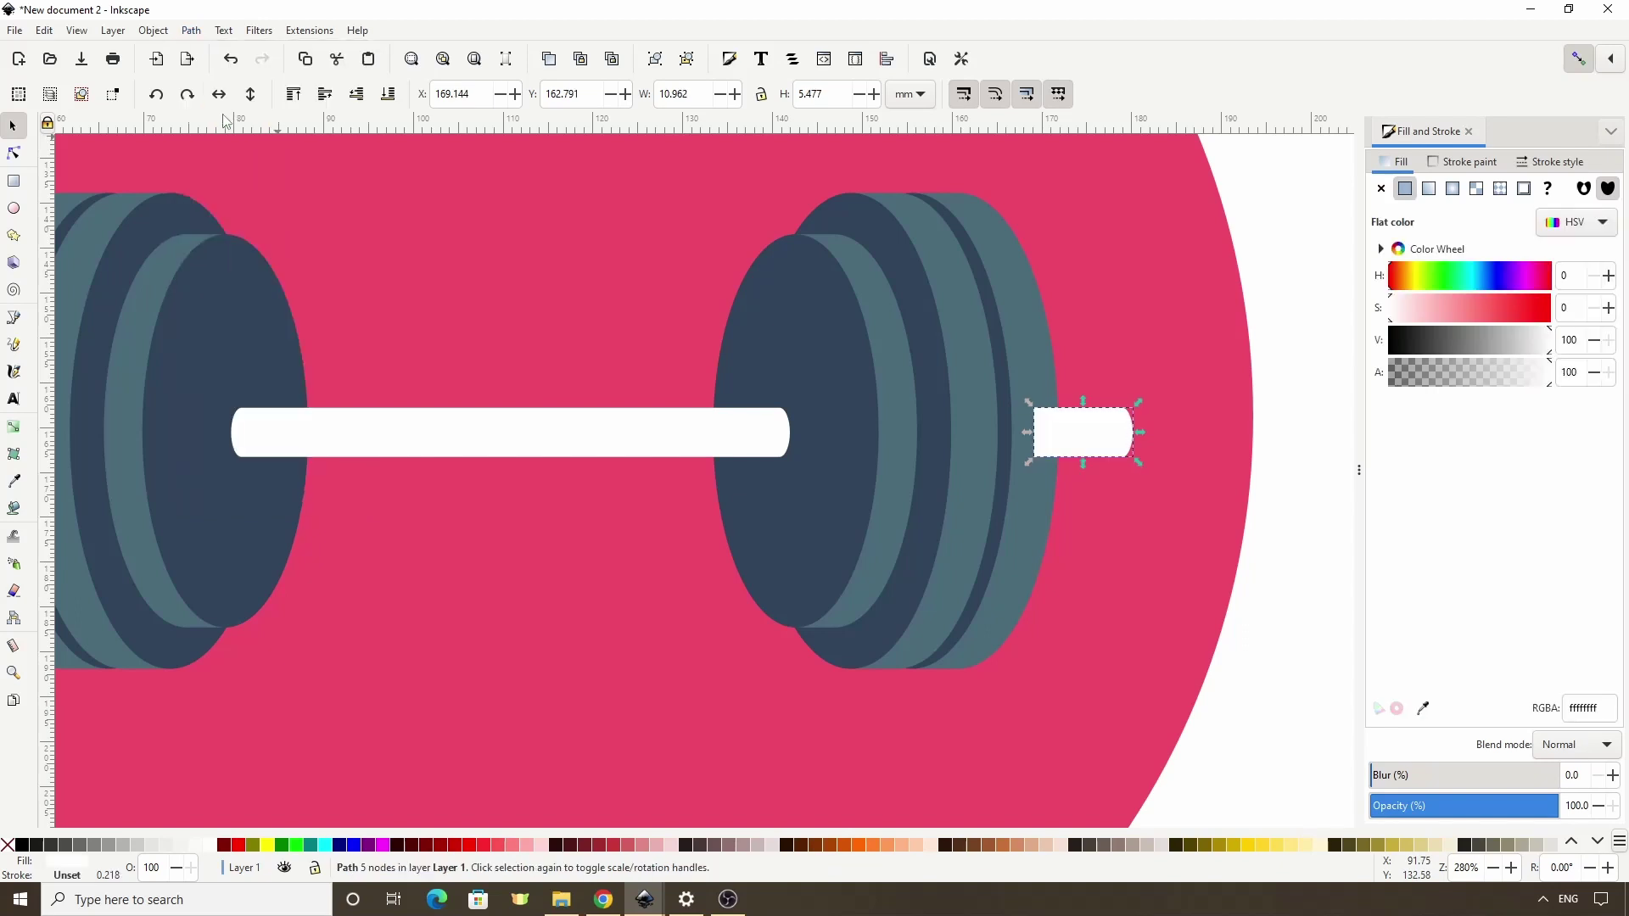
pyautogui.click(361, 99)
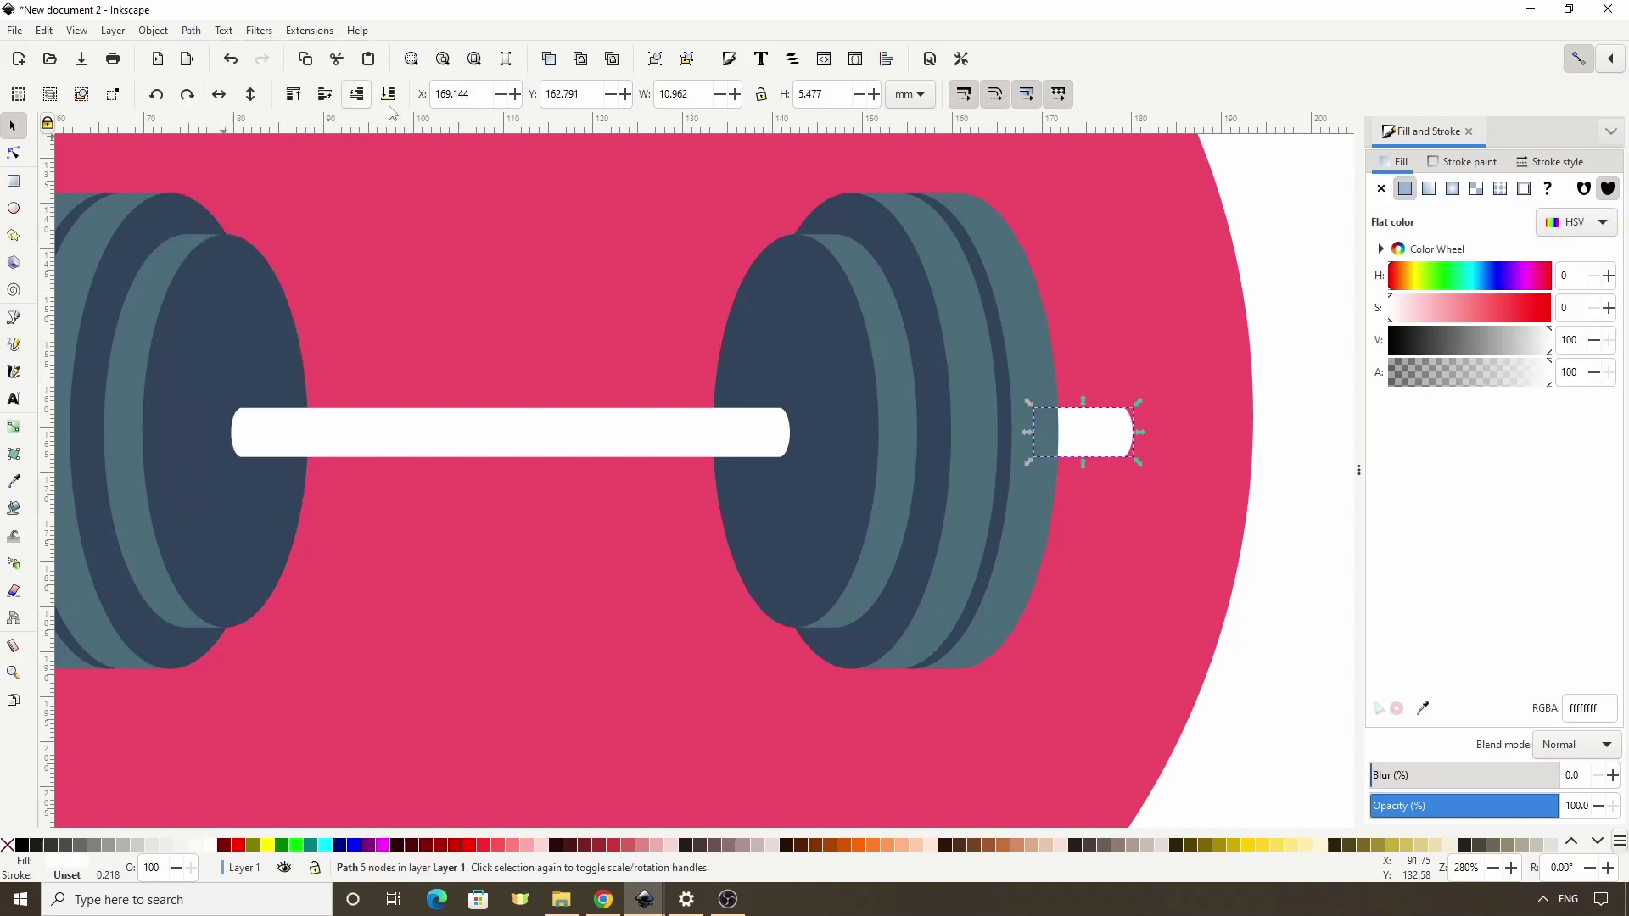
pyautogui.keyDown('ctrl'); pyautogui.scroll(-2, 399, 298); pyautogui.keyUp('ctrl')
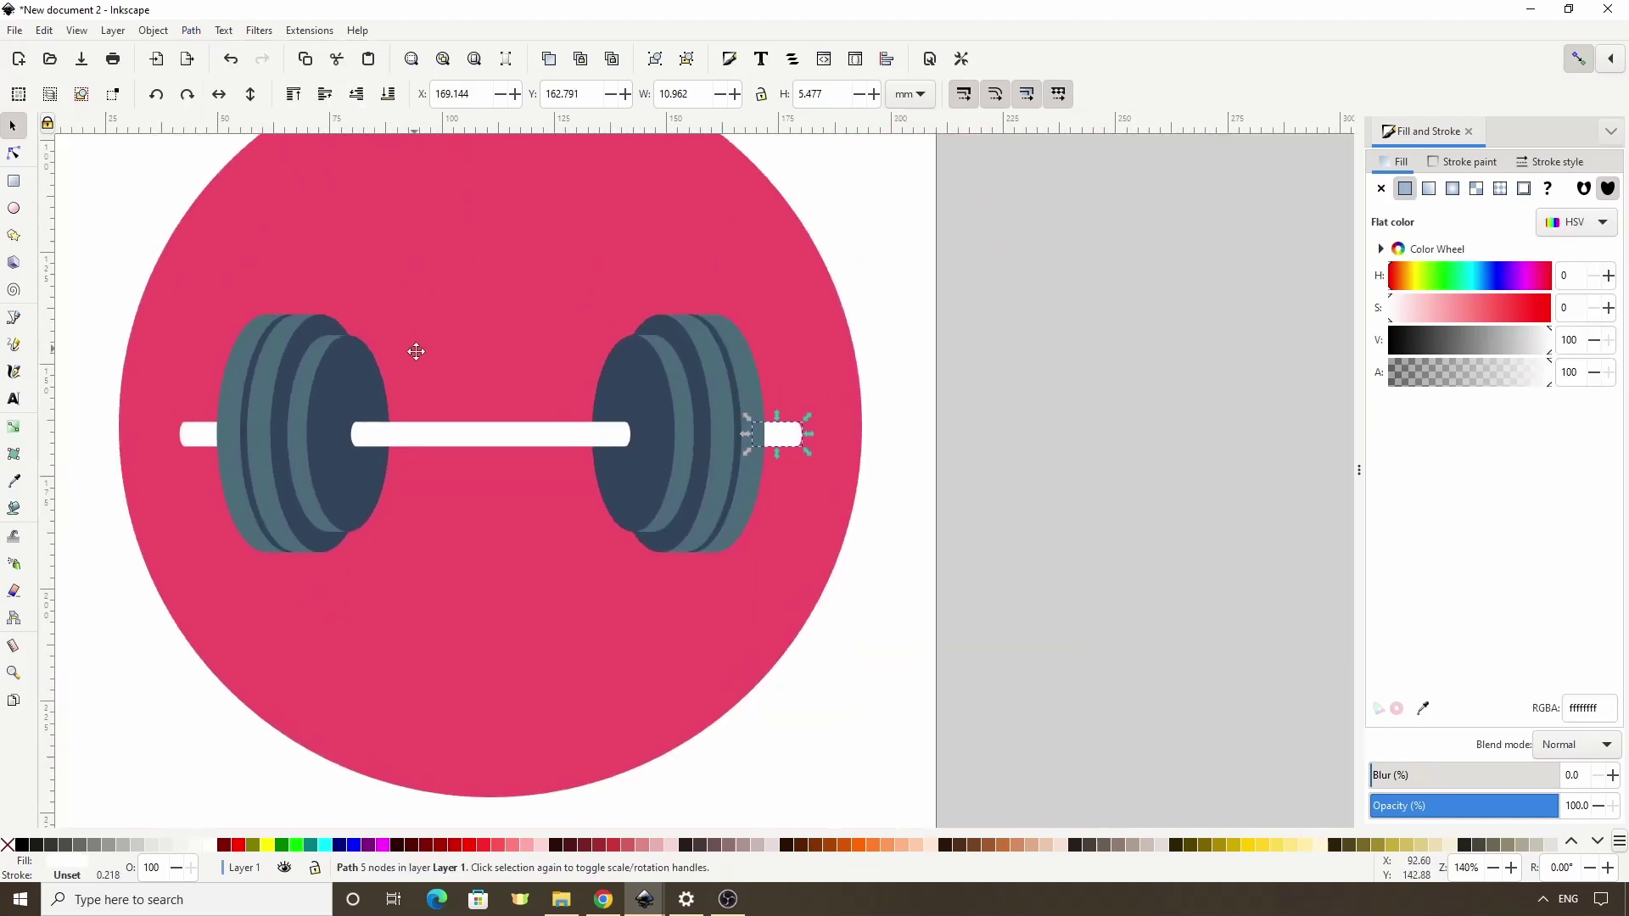
# Group all nine barbell parts and scale the group down to 130.651 × 49.999 mm.
pyautogui.moveTo(109, 309); pyautogui.dragTo(898, 614)
pyautogui.hotkey('ctrl', 'g')
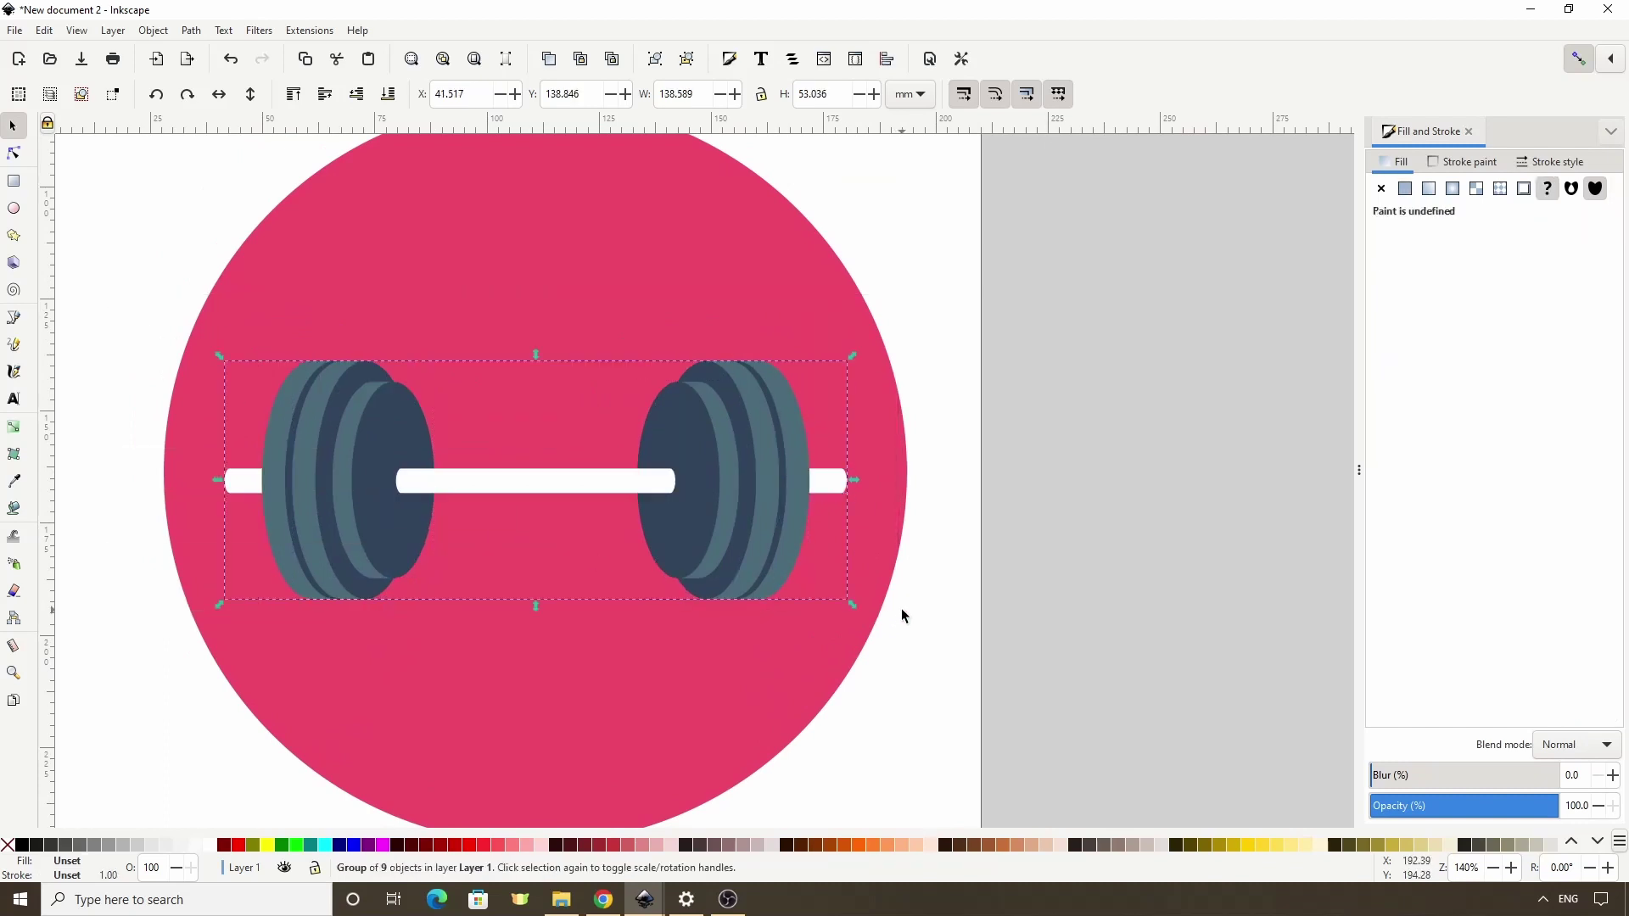
pyautogui.moveTo(848, 602); pyautogui.dragTo(832, 595)
pyautogui.keyDown('ctrl'); pyautogui.scroll(-1, 831, 597); pyautogui.keyUp('ctrl')
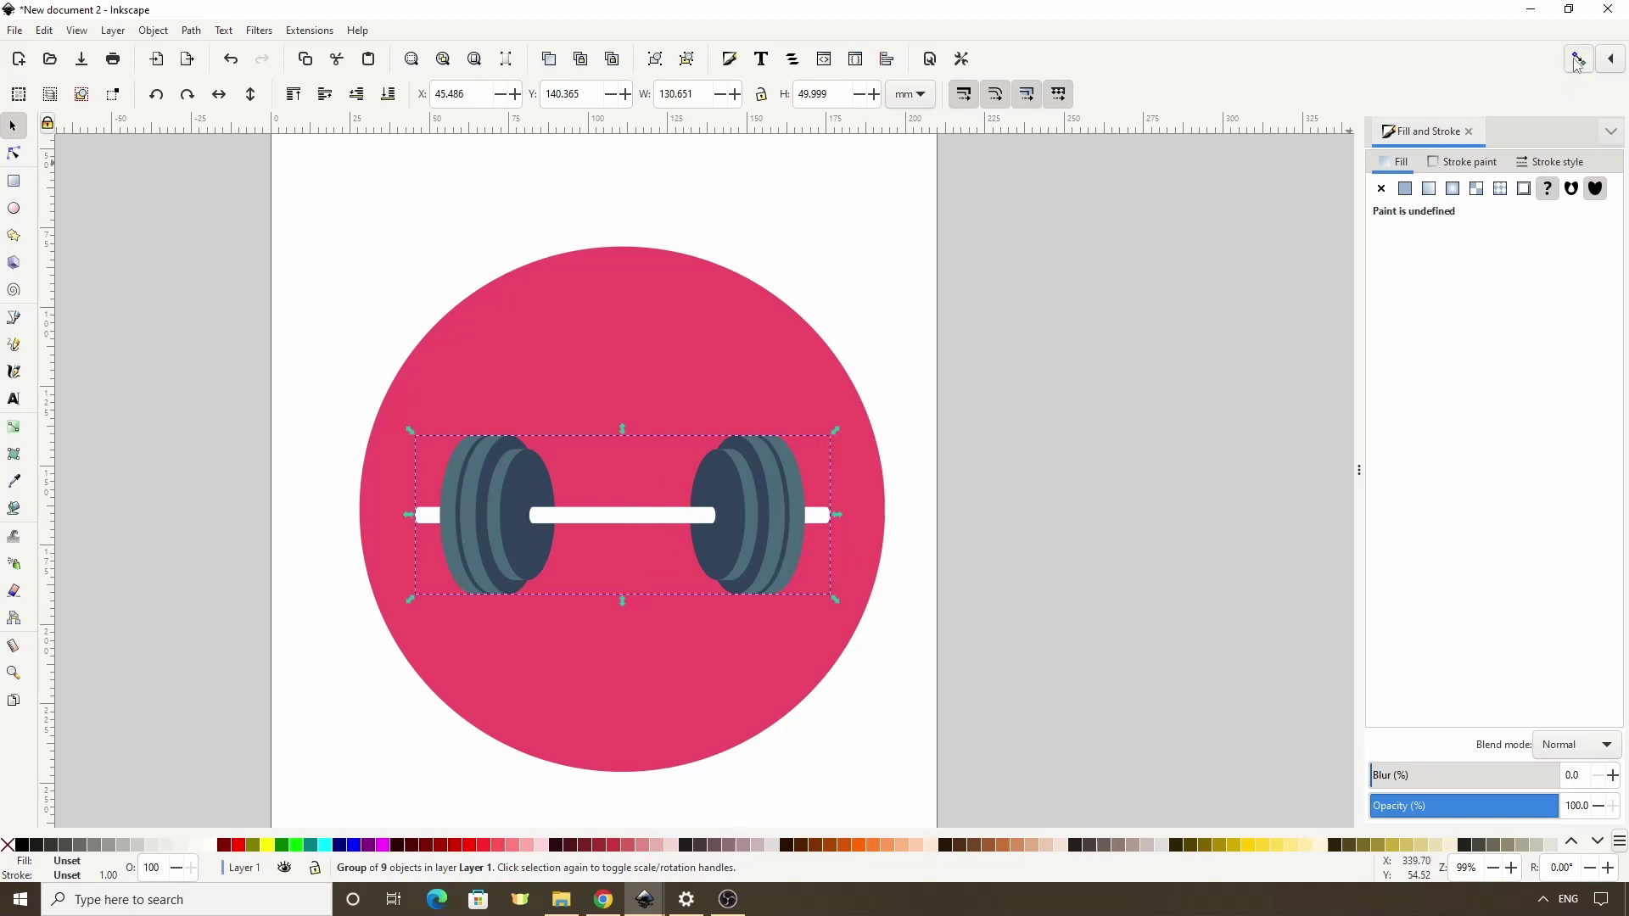
# Add a Bend path effect to the barbell, try a first bend, then undo it.
pyautogui.click(192, 32)
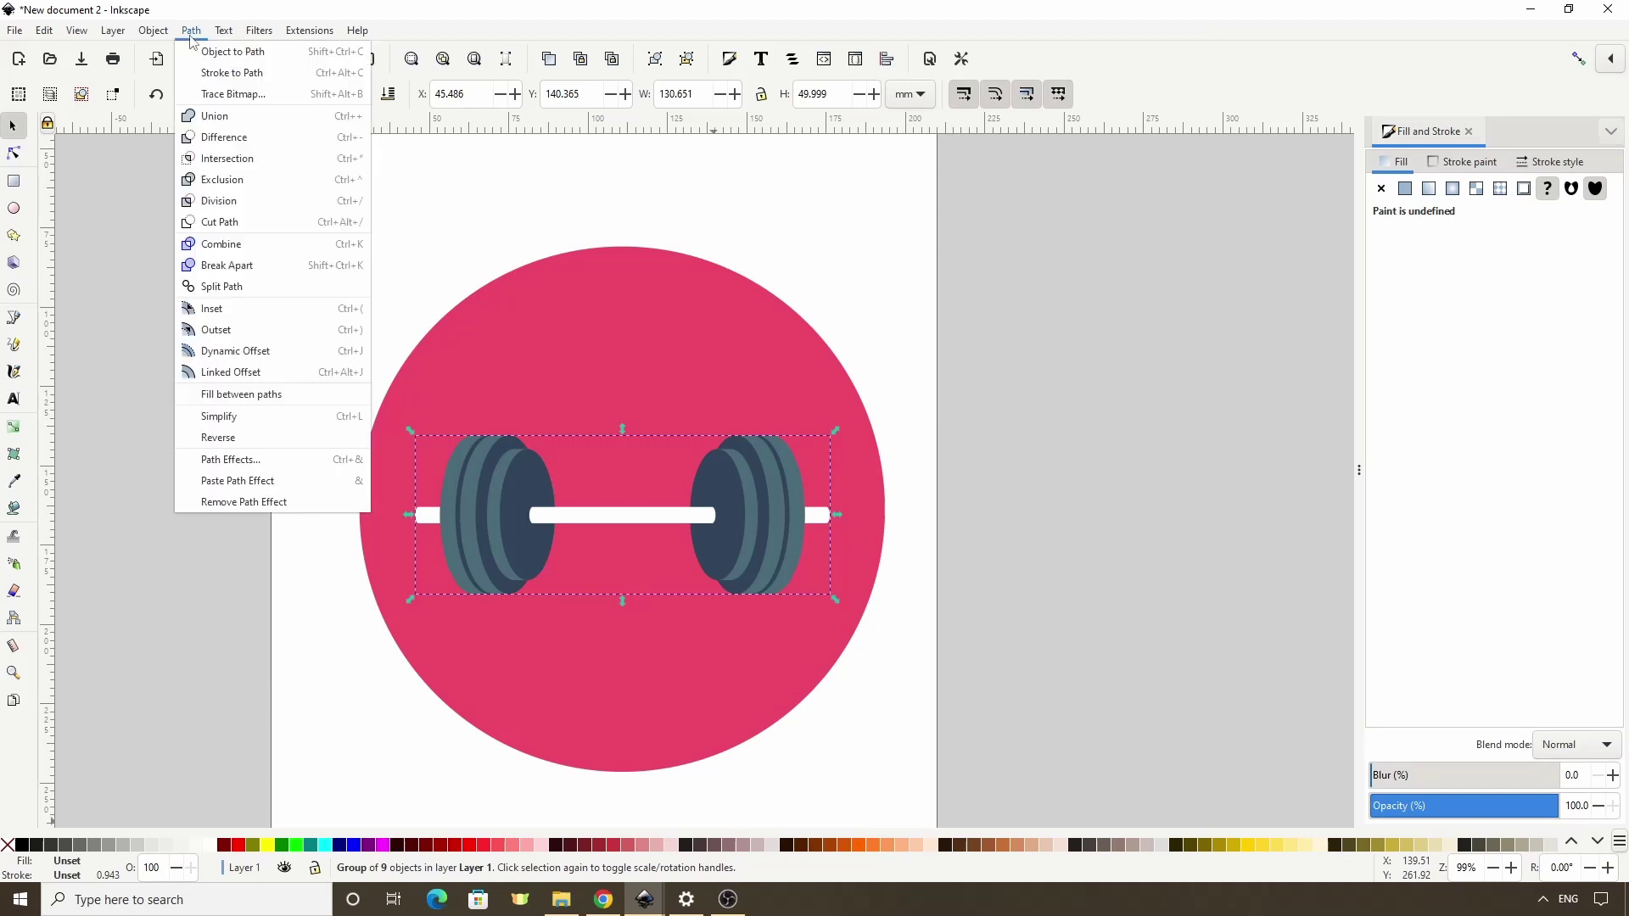
pyautogui.click(240, 461)
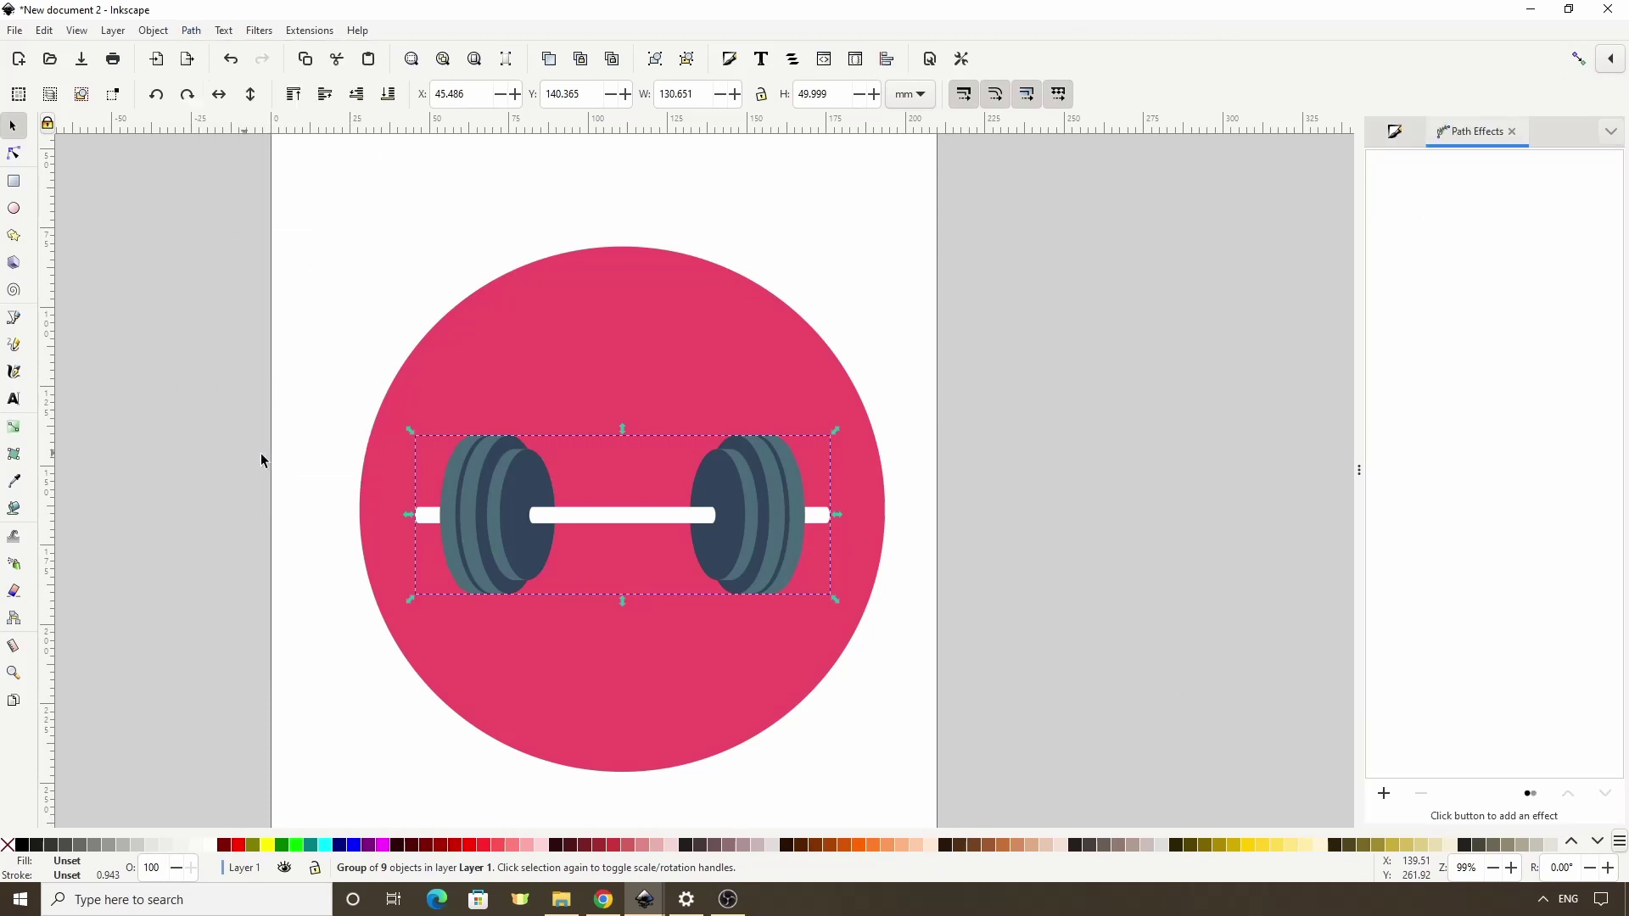
pyautogui.click(1384, 795)
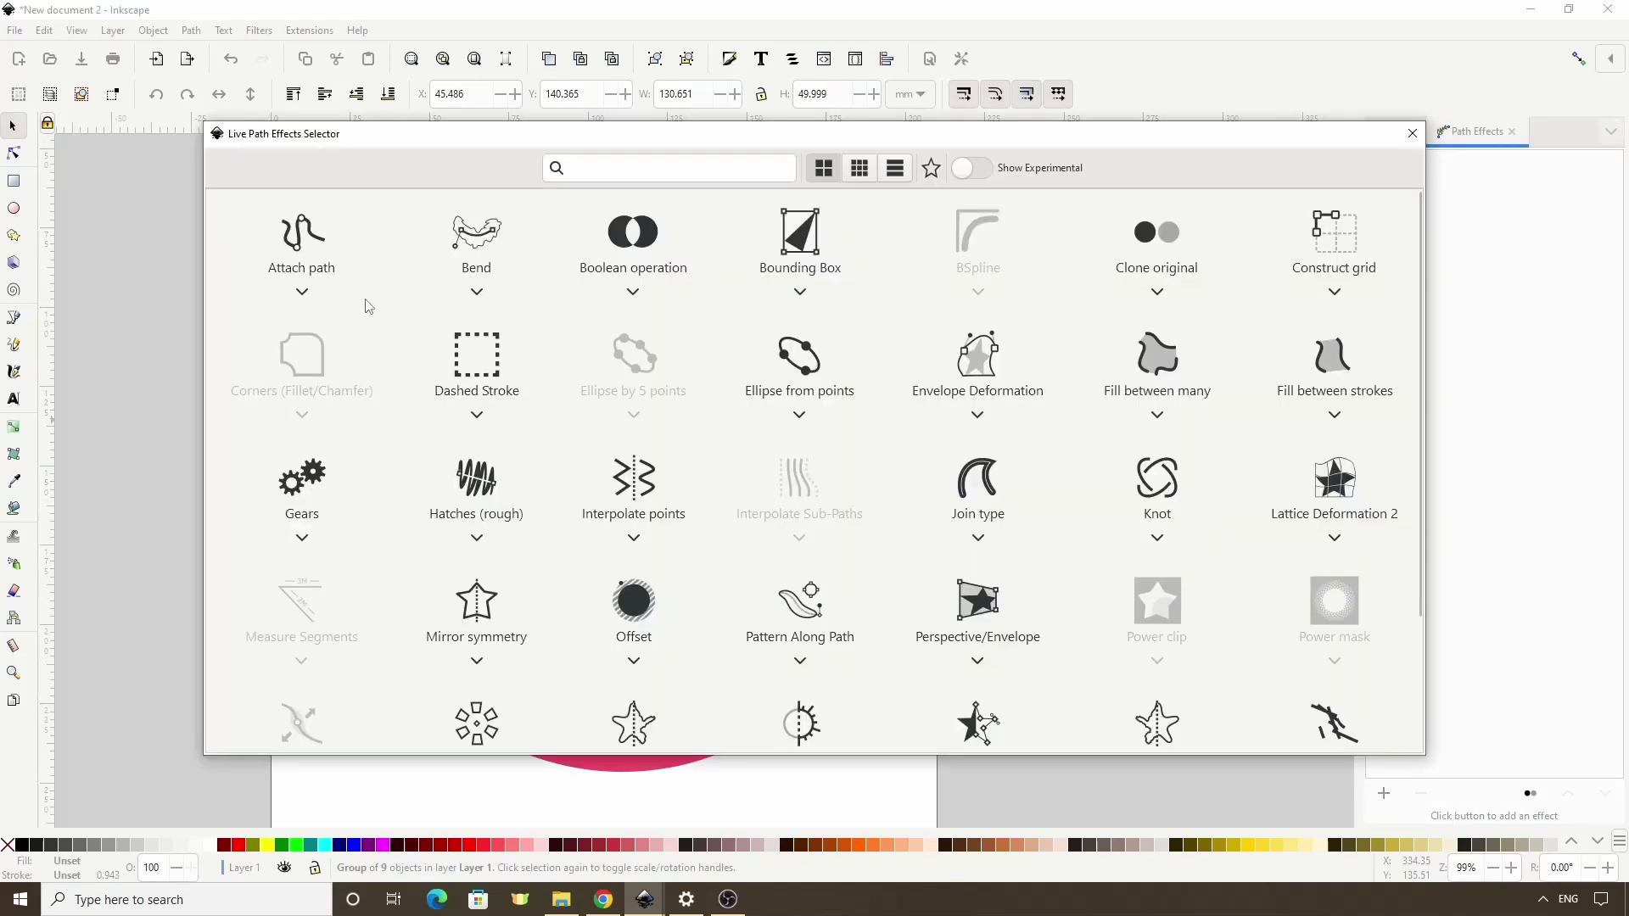
pyautogui.click(472, 253)
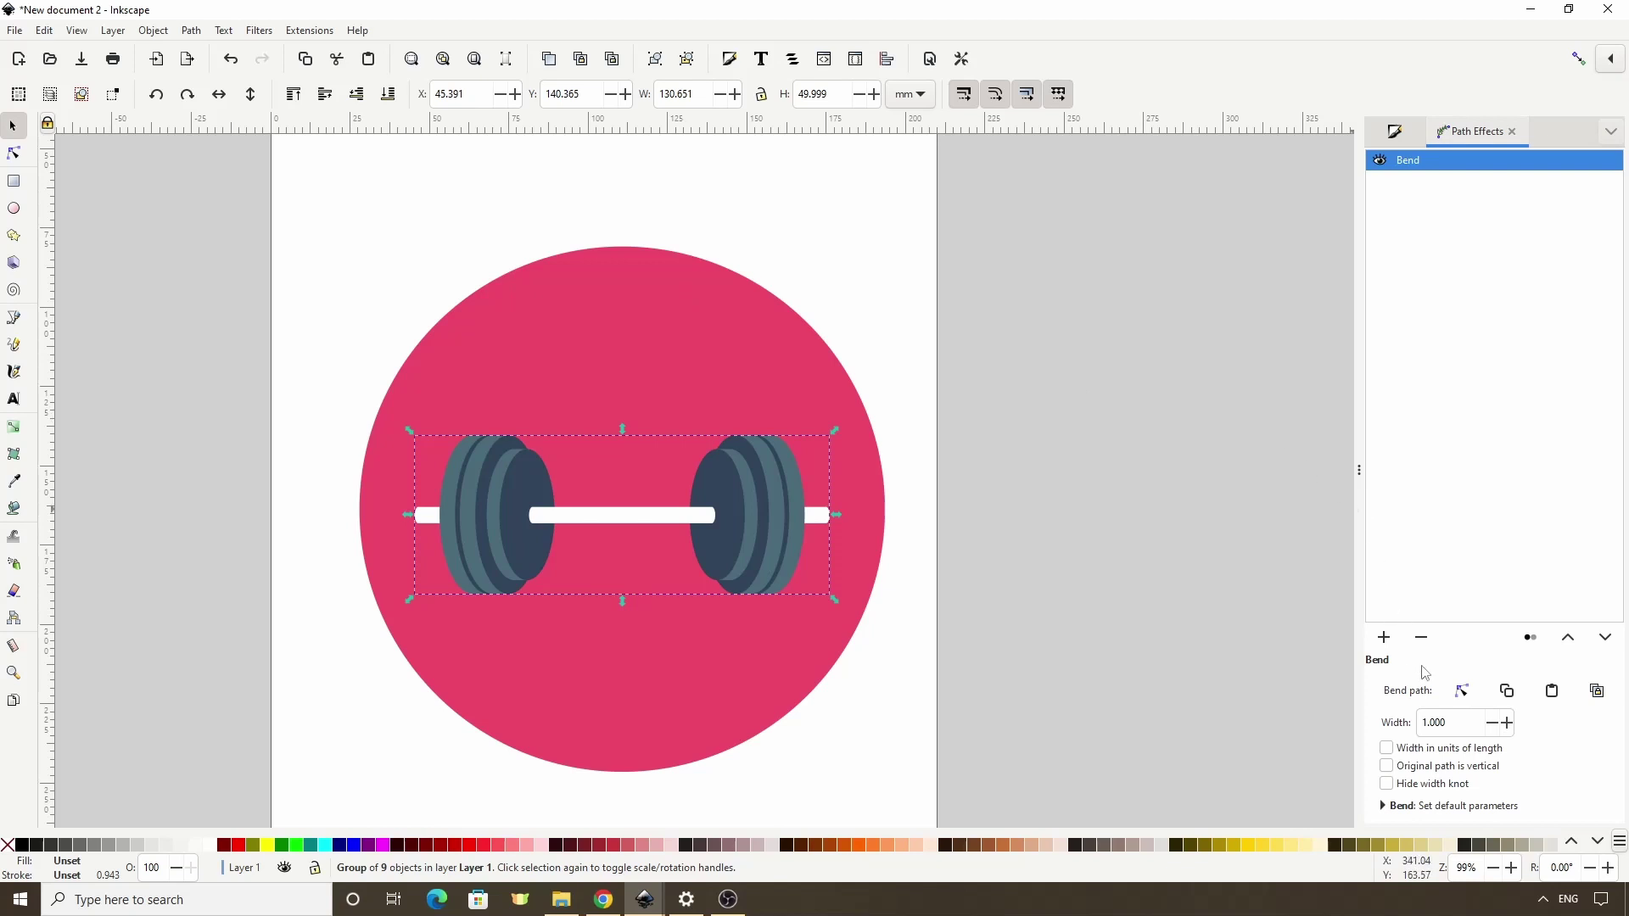
pyautogui.click(1460, 691)
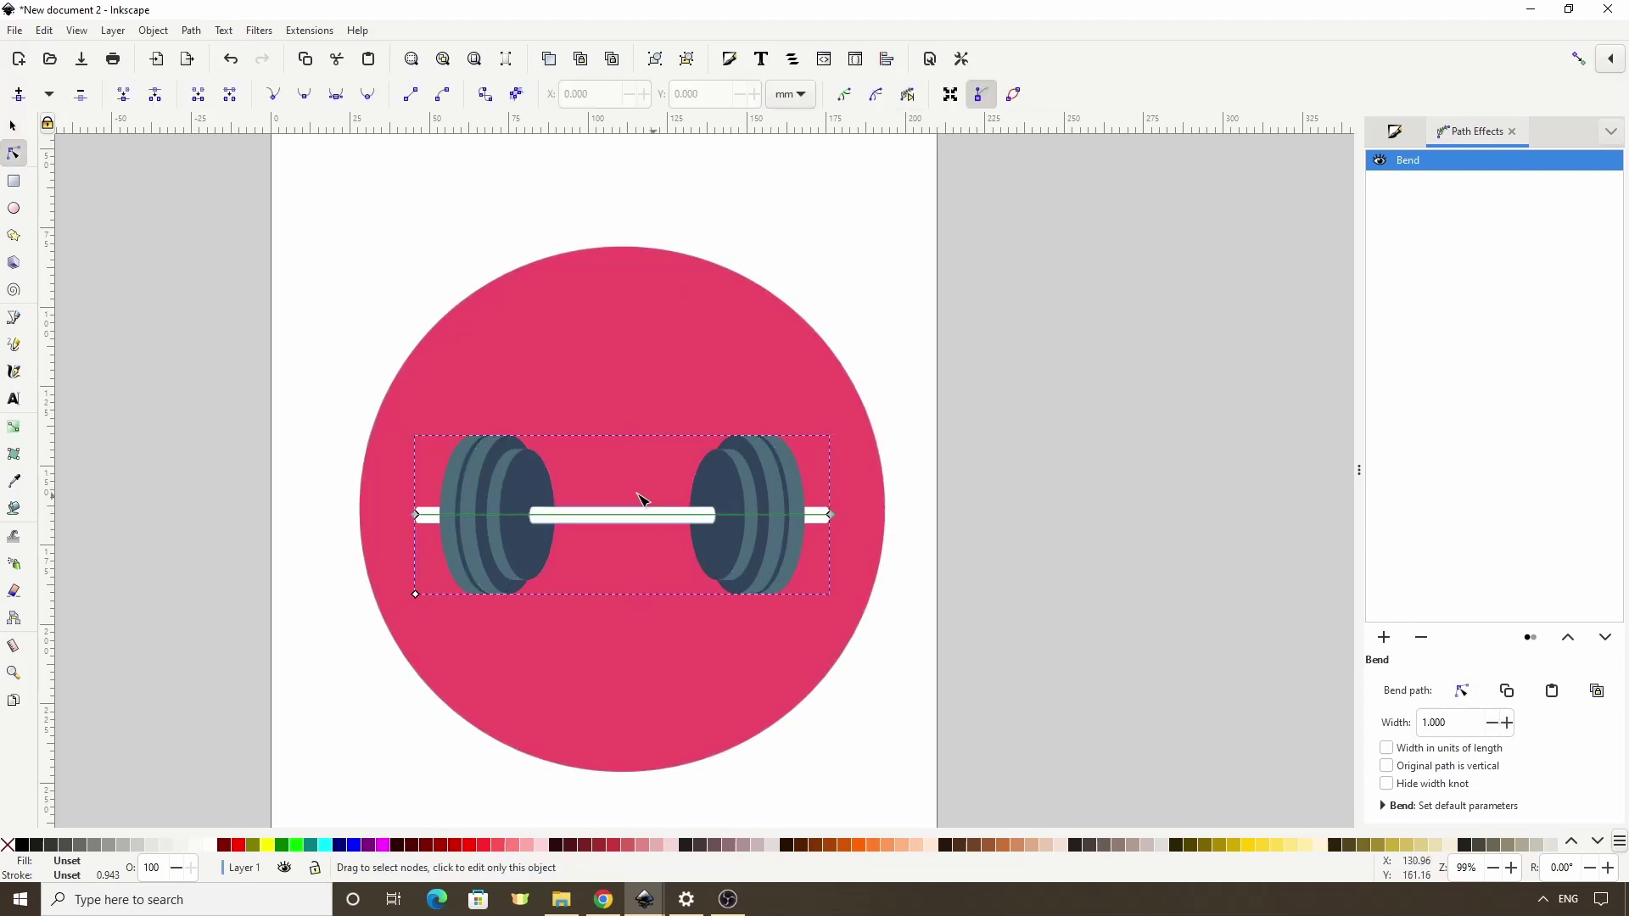
pyautogui.moveTo(640, 514); pyautogui.dragTo(629, 490)
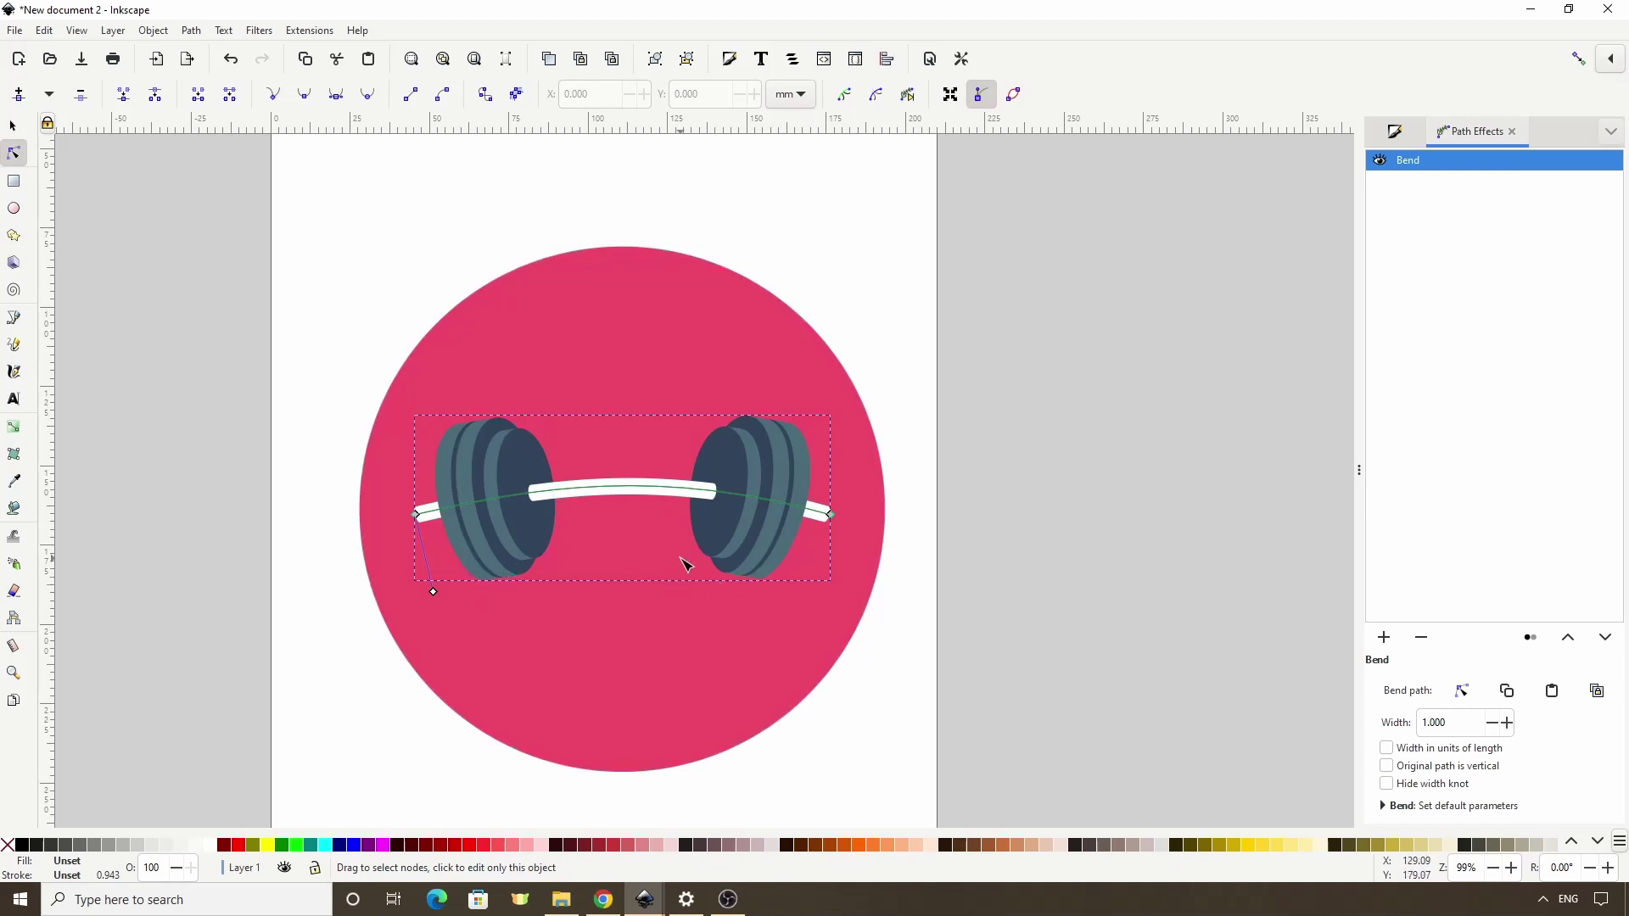
pyautogui.hotkey('ctrl', 'z')
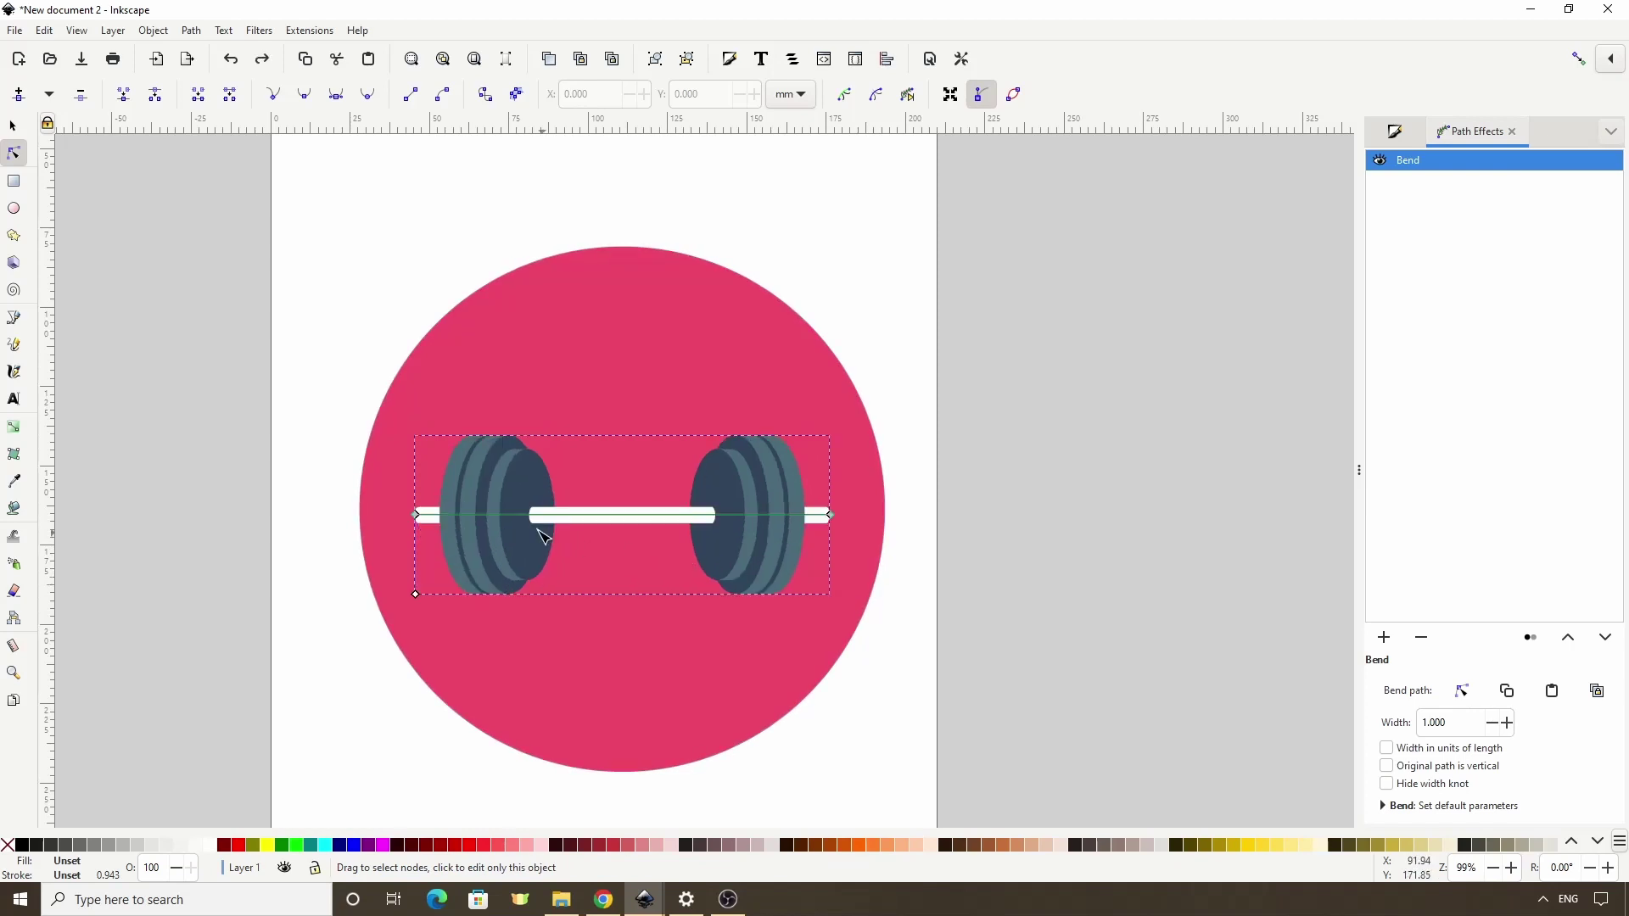
# Add a symmetric middle node to the bend curve, arc the bar upward, and apply Object to Path.
pyautogui.moveTo(388, 488); pyautogui.dragTo(855, 548)
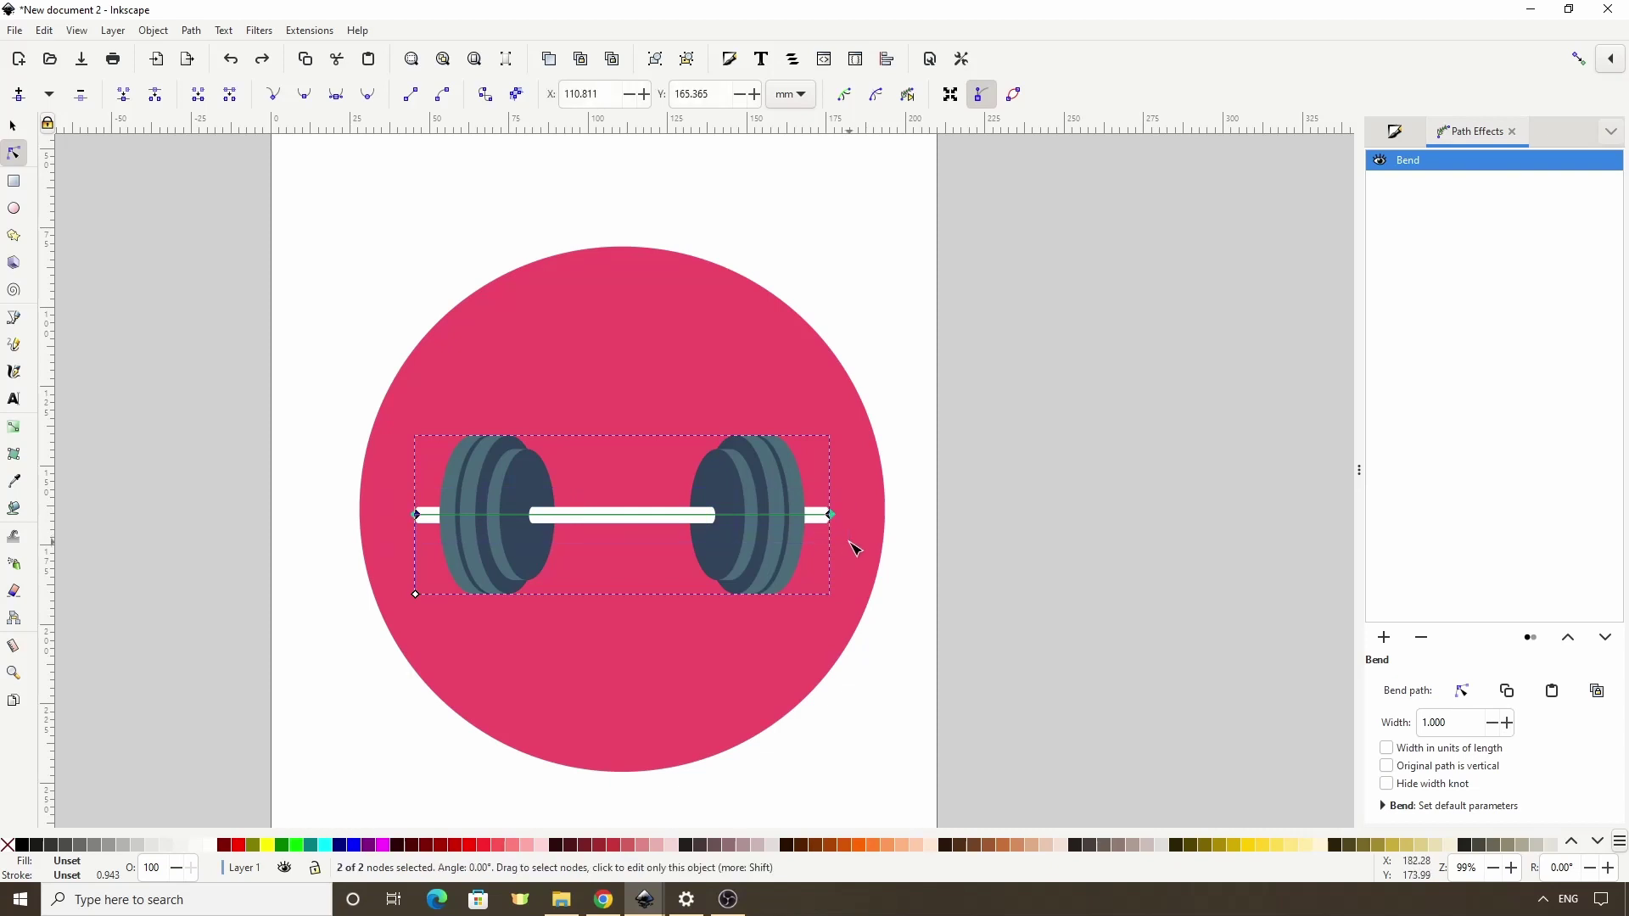
pyautogui.click(20, 93)
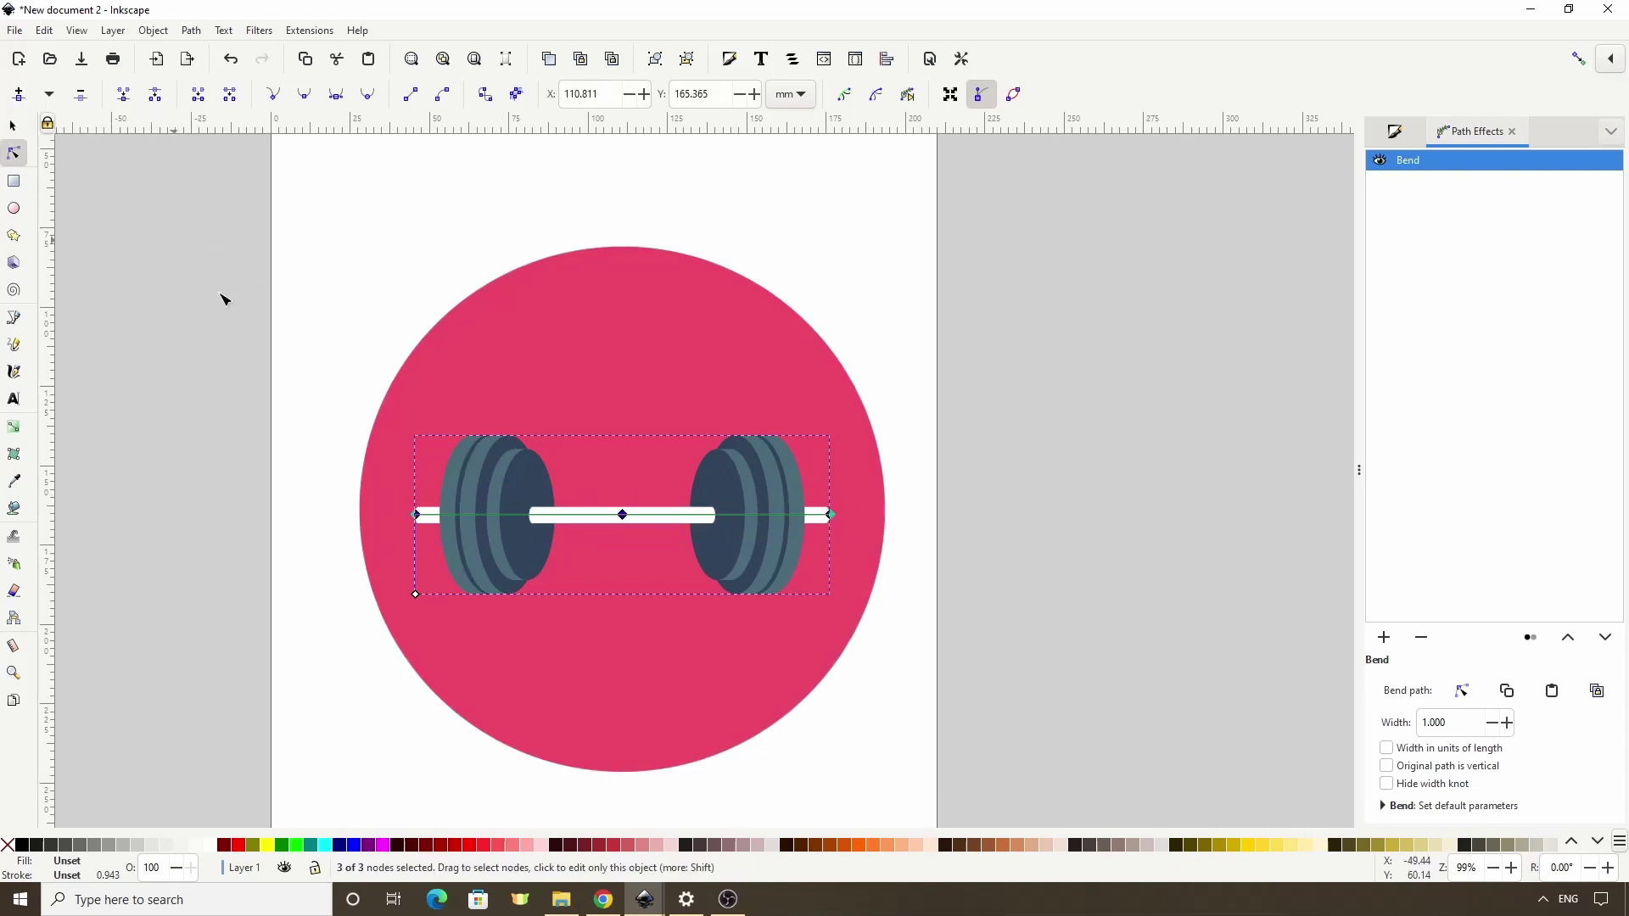
pyautogui.click(624, 516)
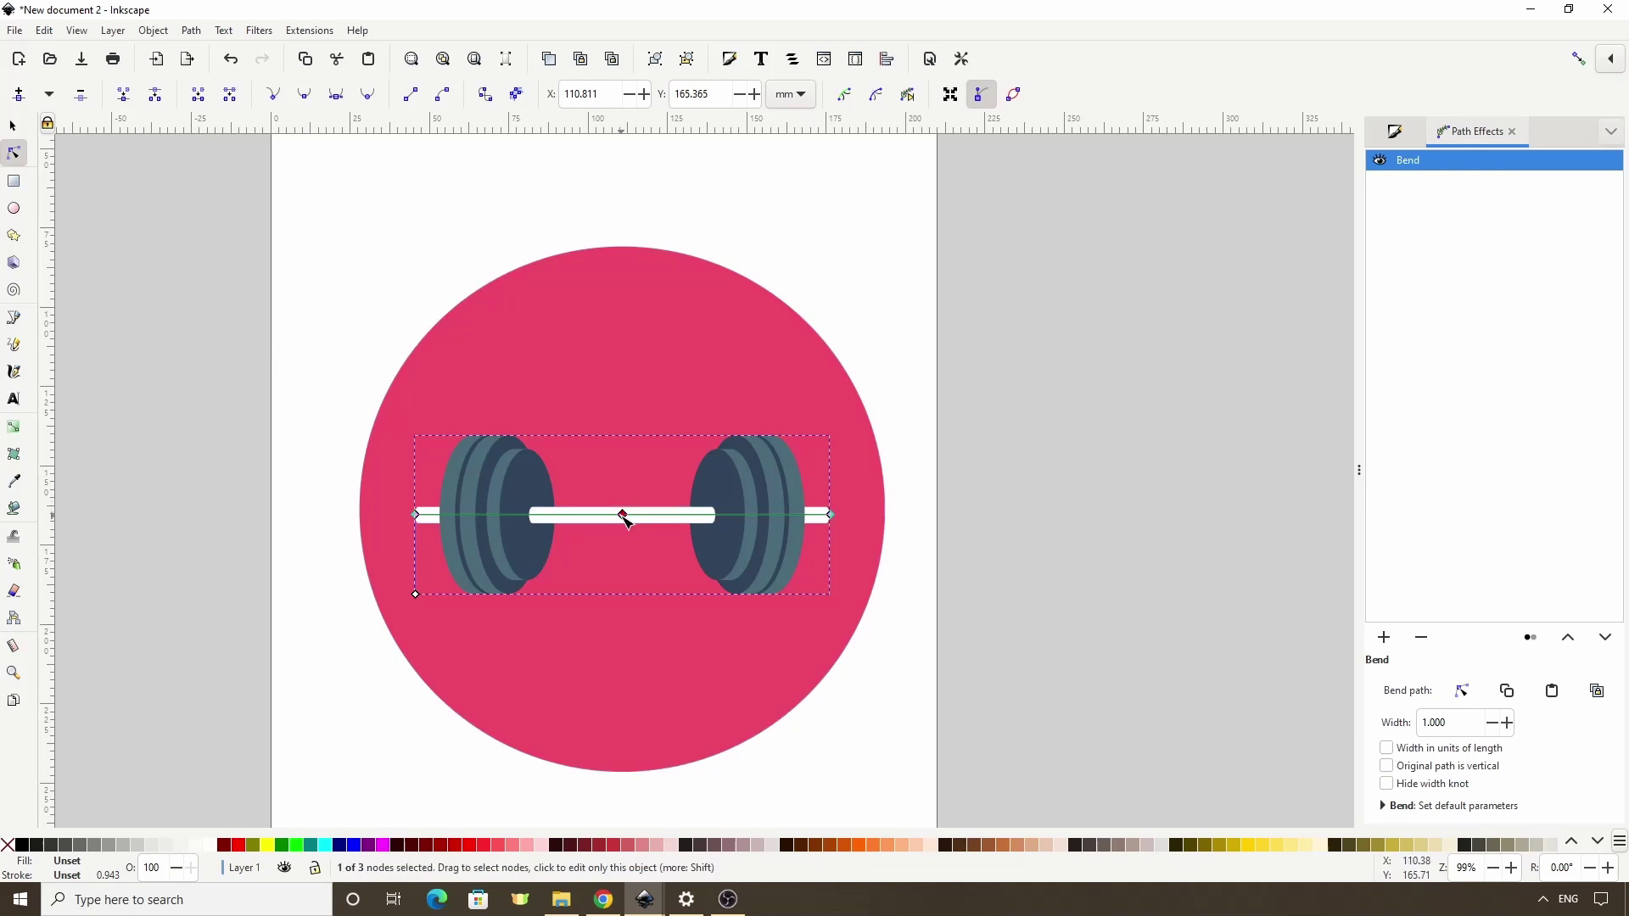
pyautogui.click(348, 97)
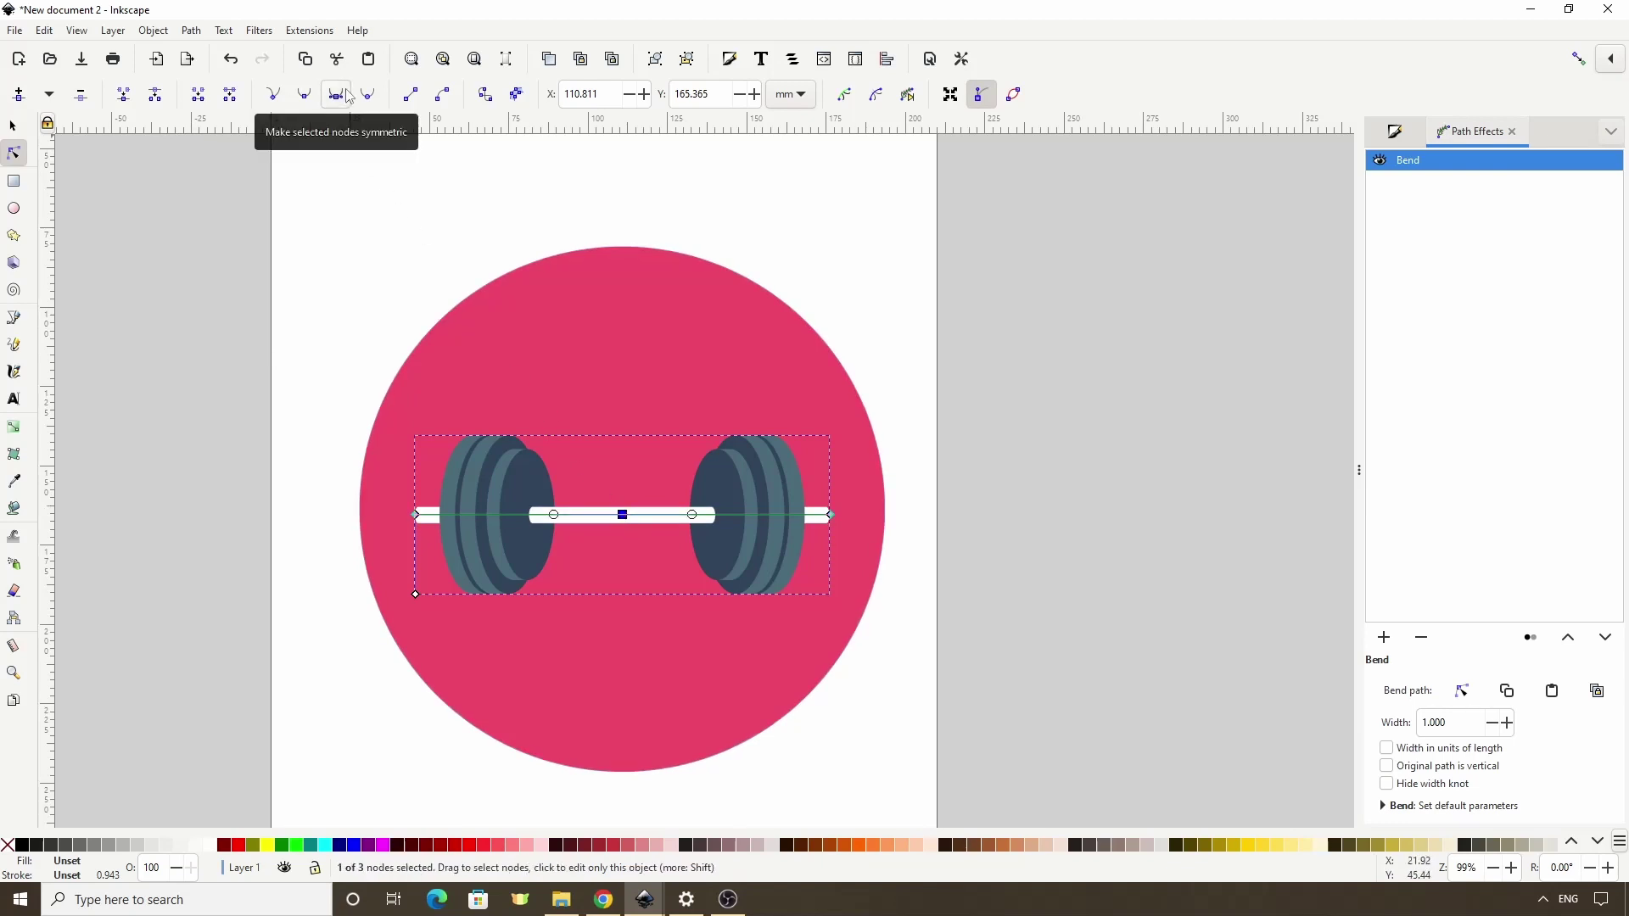
pyautogui.moveTo(622, 513); pyautogui.dragTo(712, 490)
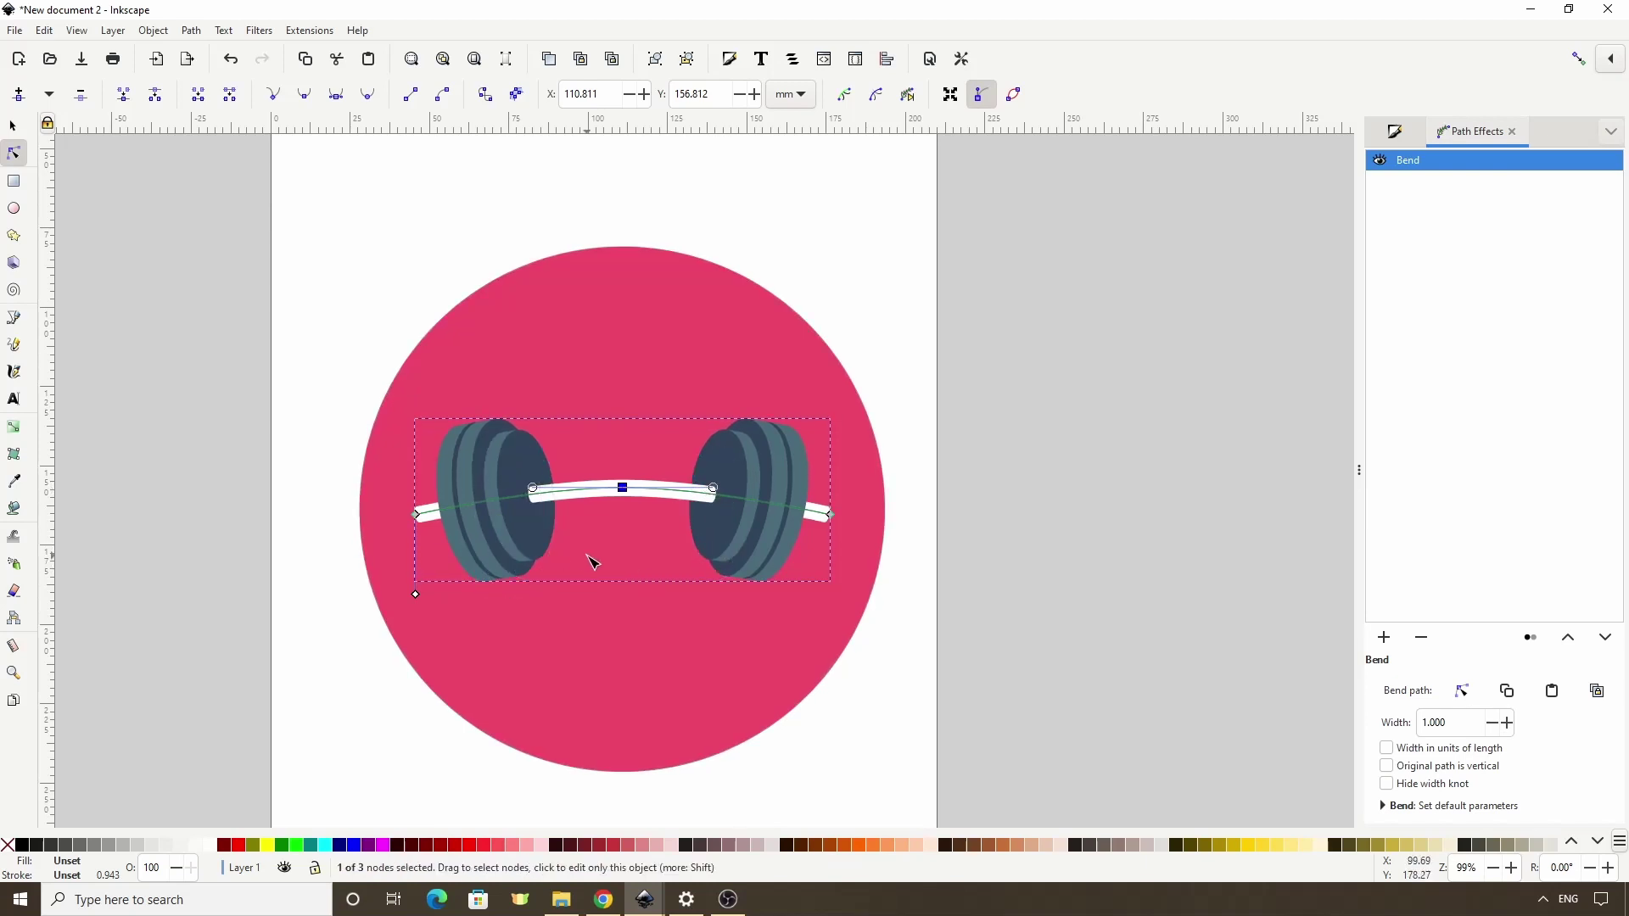
pyautogui.click(191, 31)
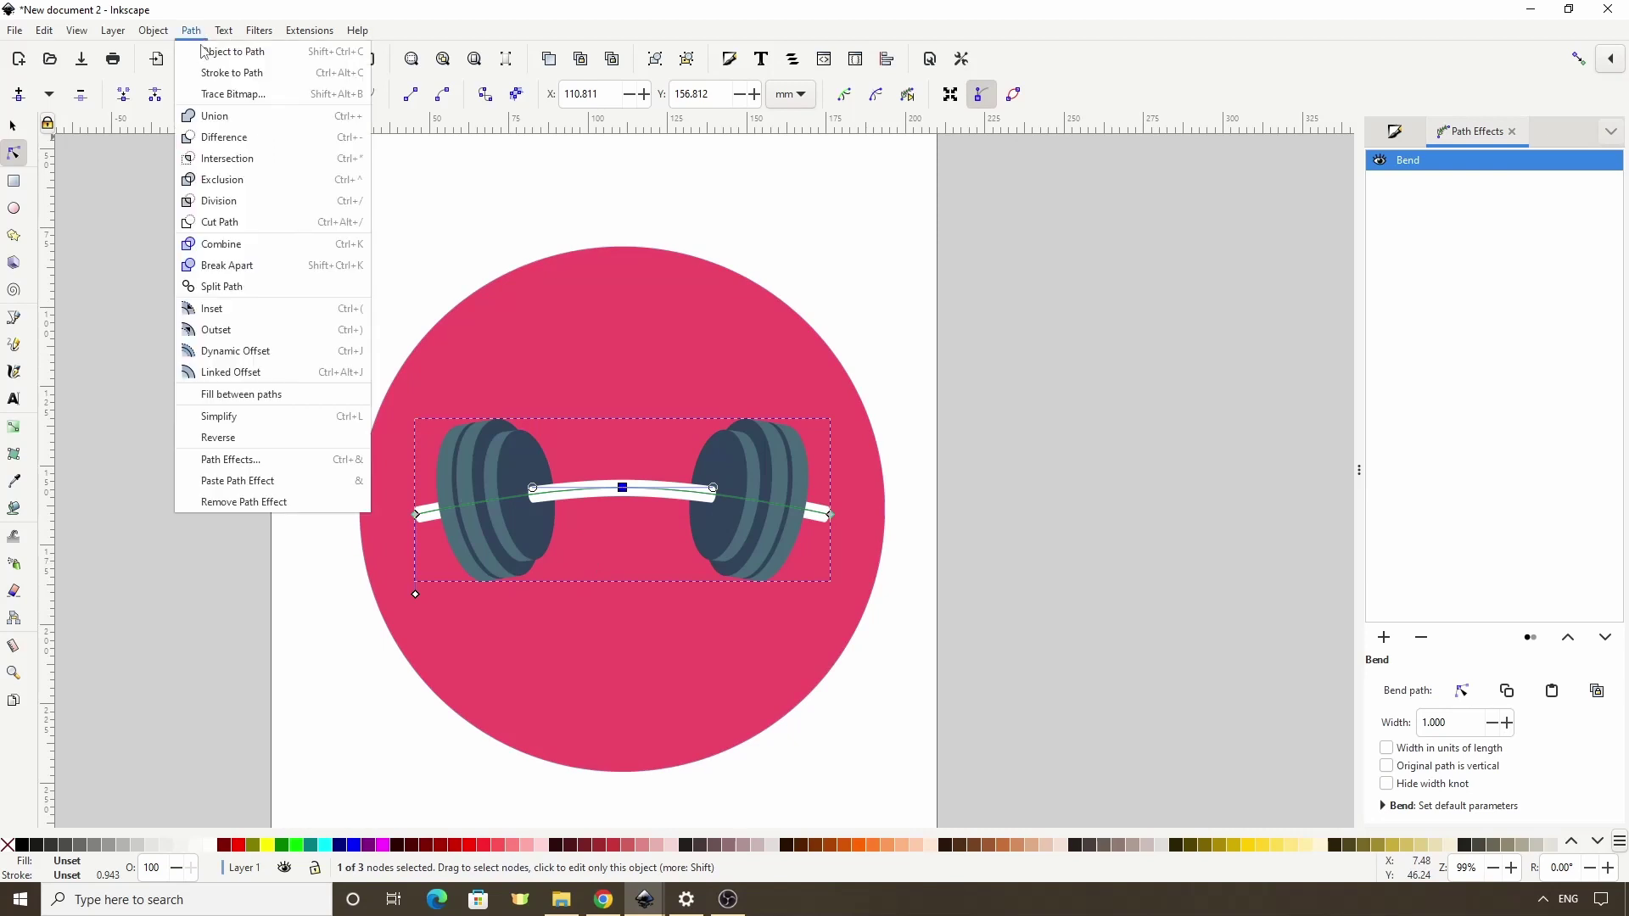
pyautogui.click(203, 51)
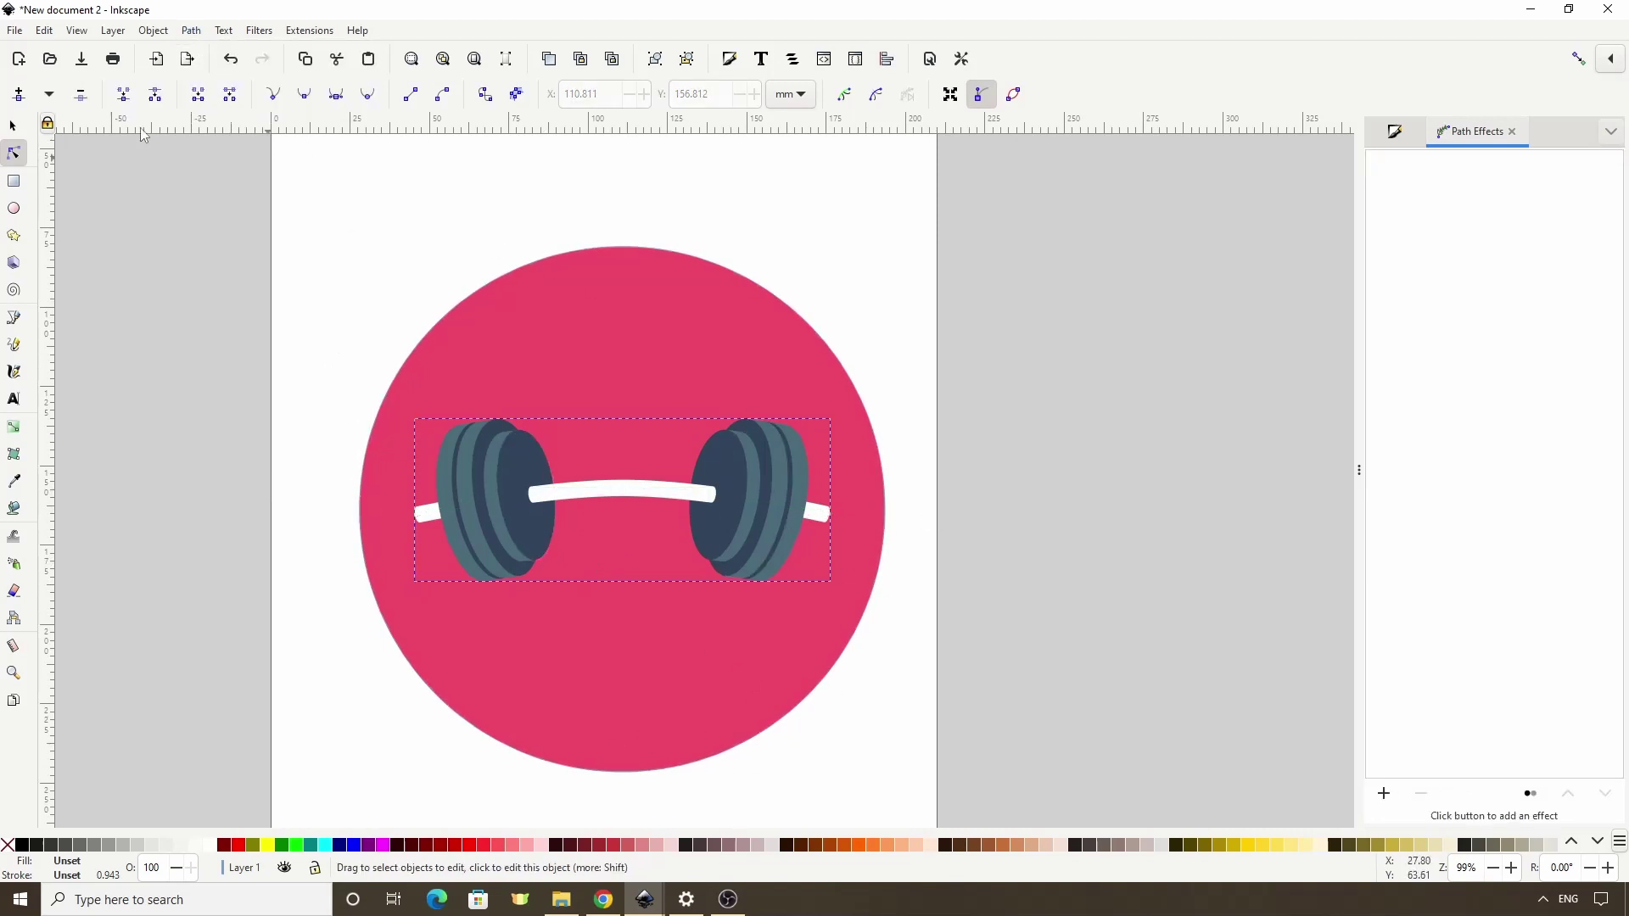
# Select the dumbbell group with the pink circle and centre it on the horizontal axis.
pyautogui.click(13, 126)
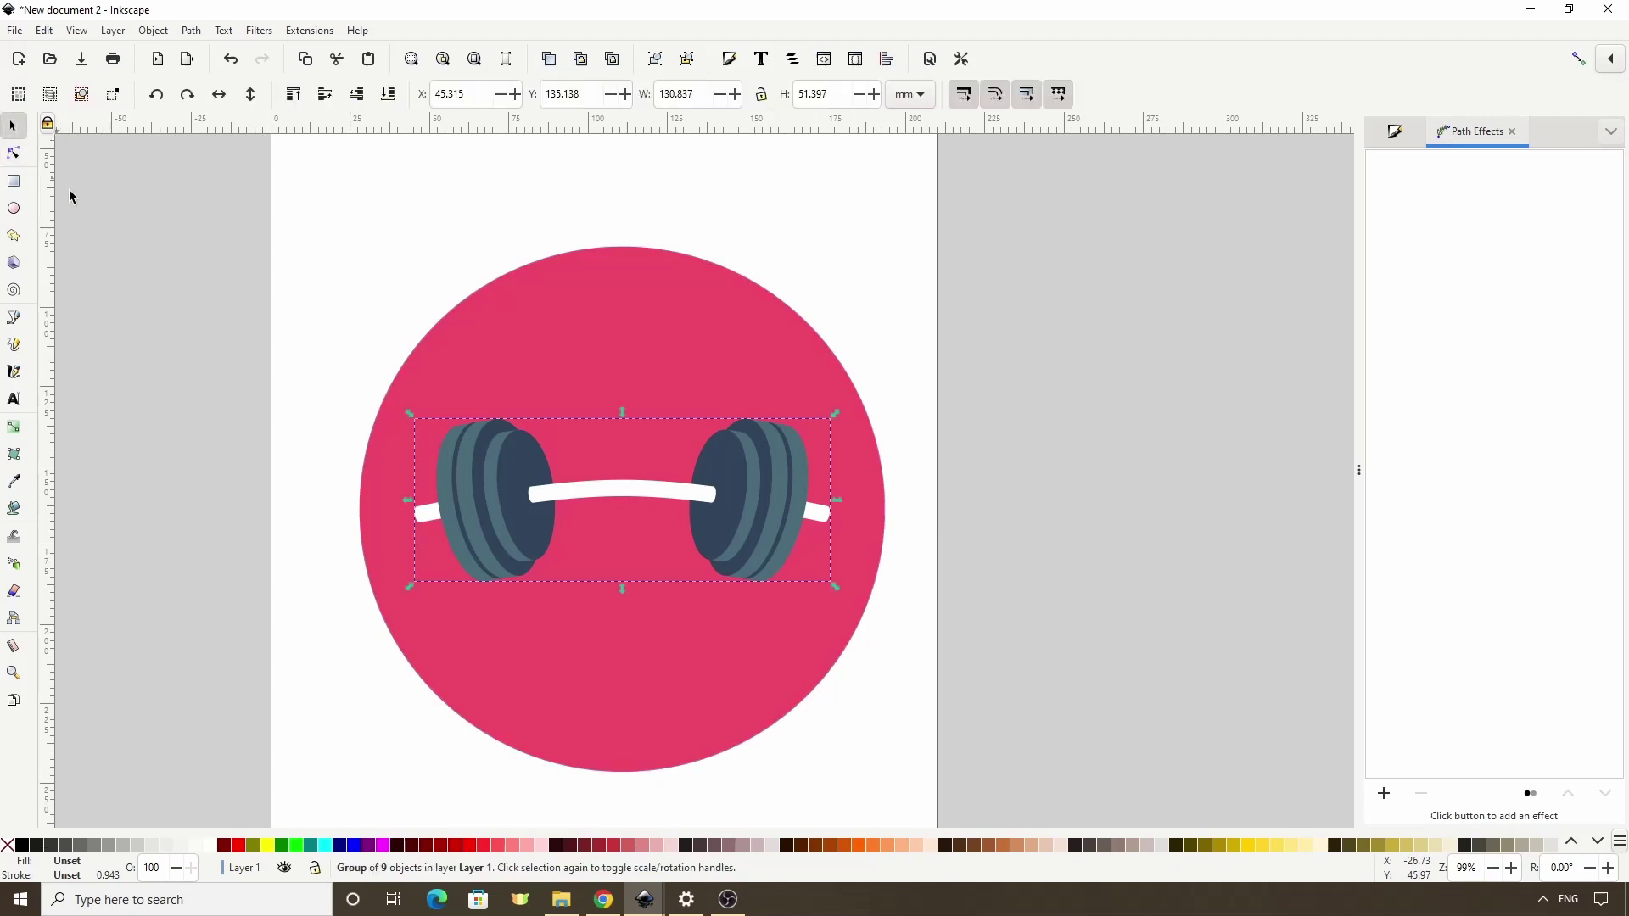
pyautogui.keyDown('shift'); pyautogui.click(634, 377); pyautogui.keyUp('shift')
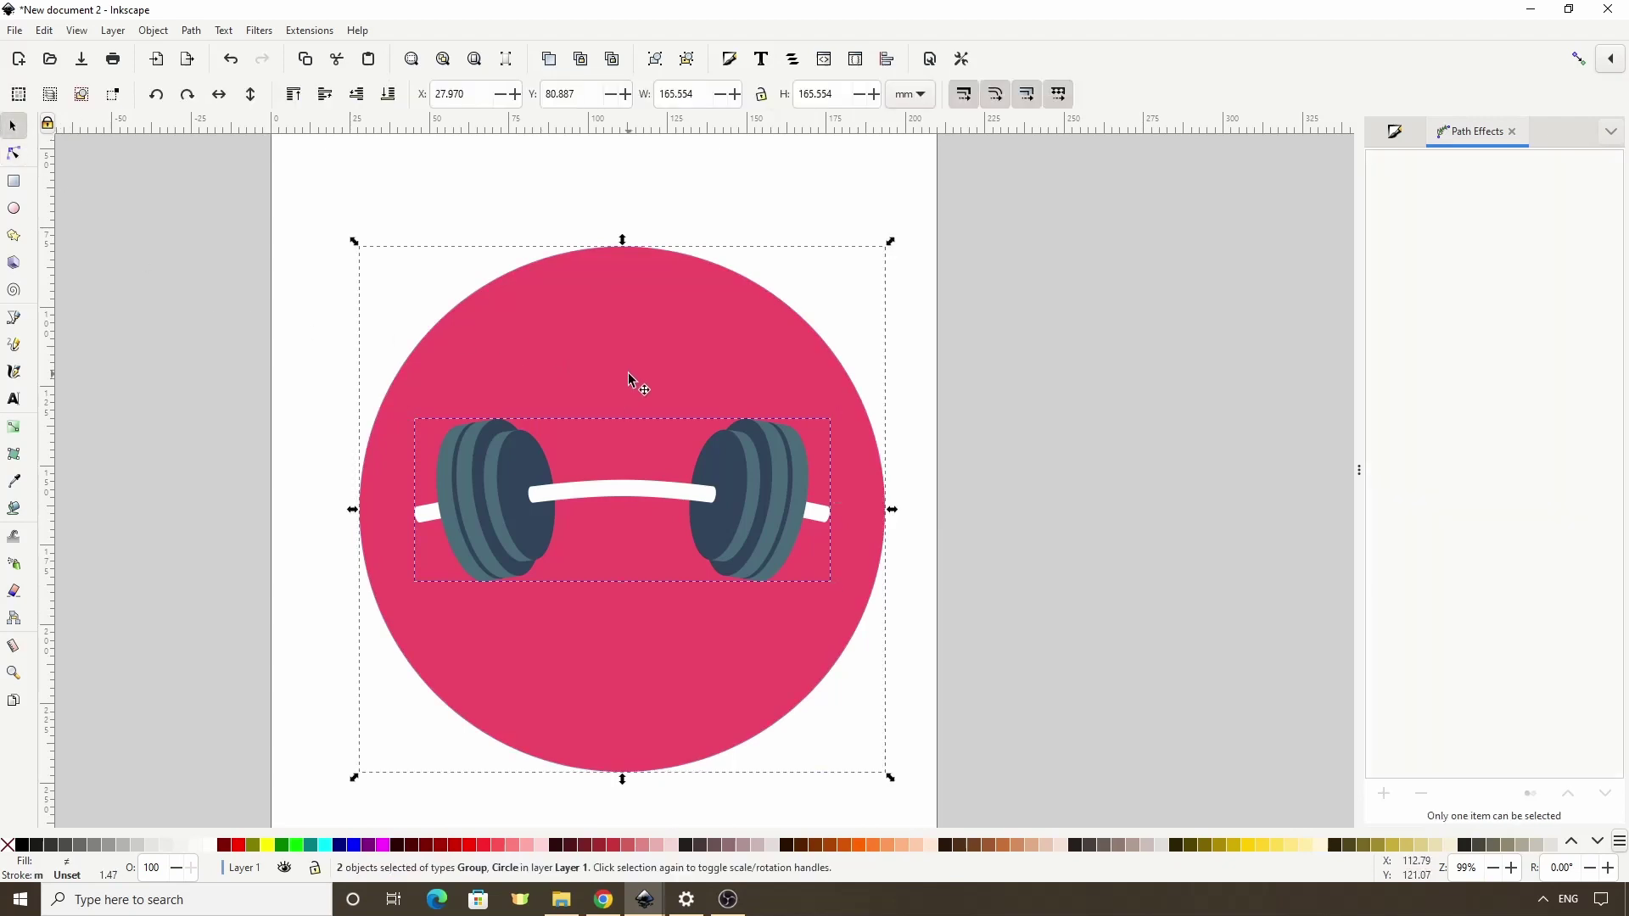
pyautogui.click(886, 59)
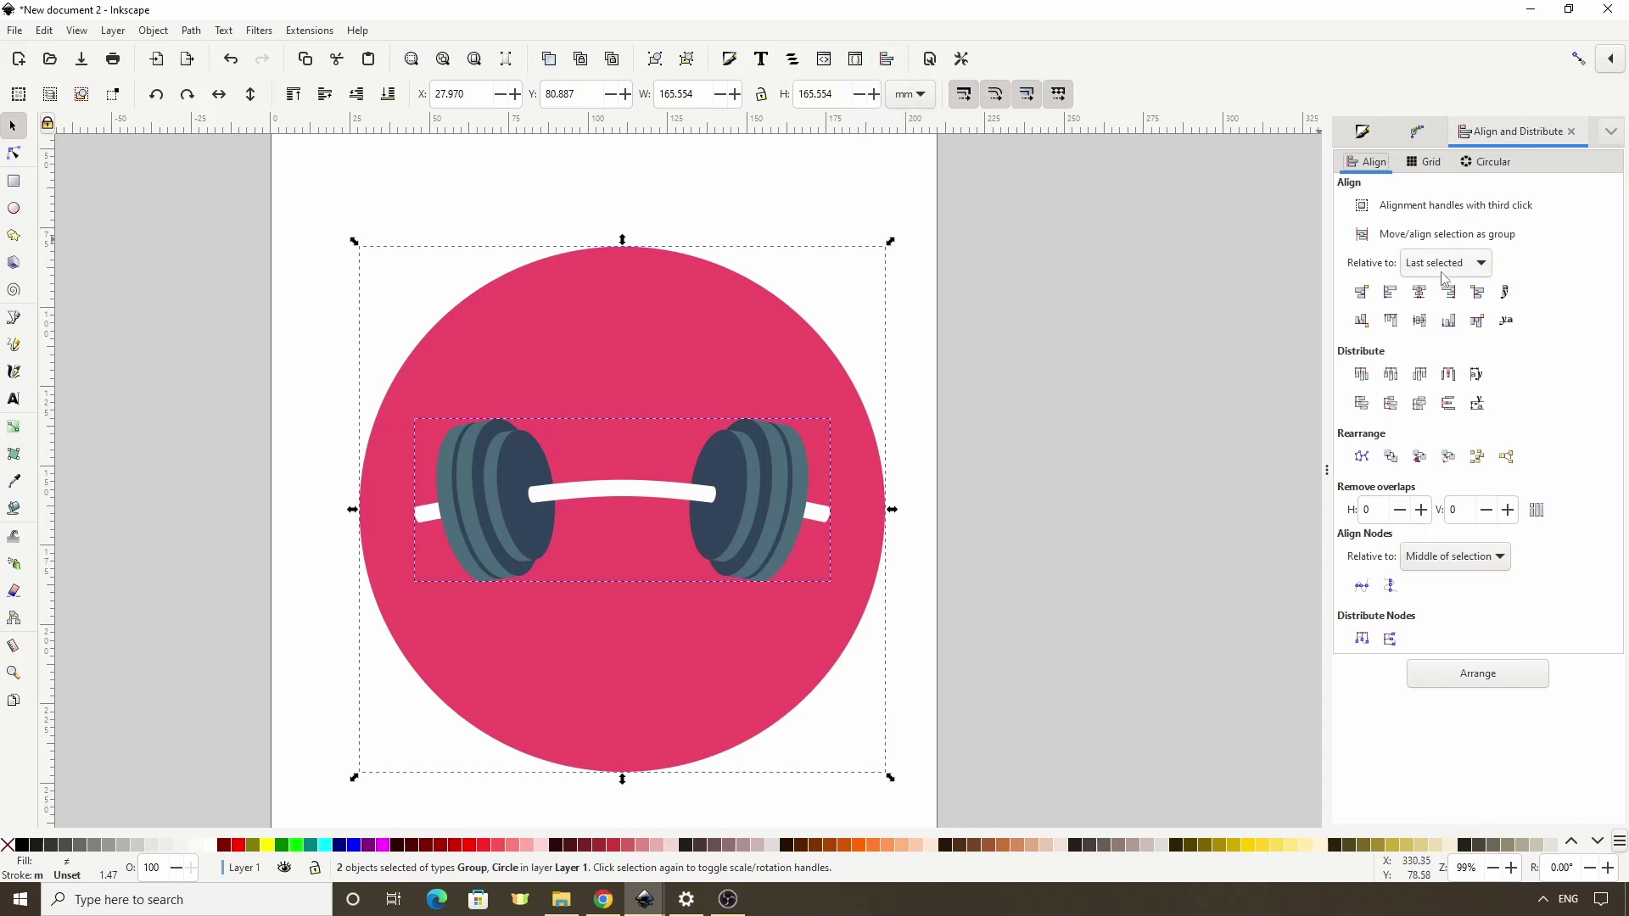
pyautogui.click(1421, 325)
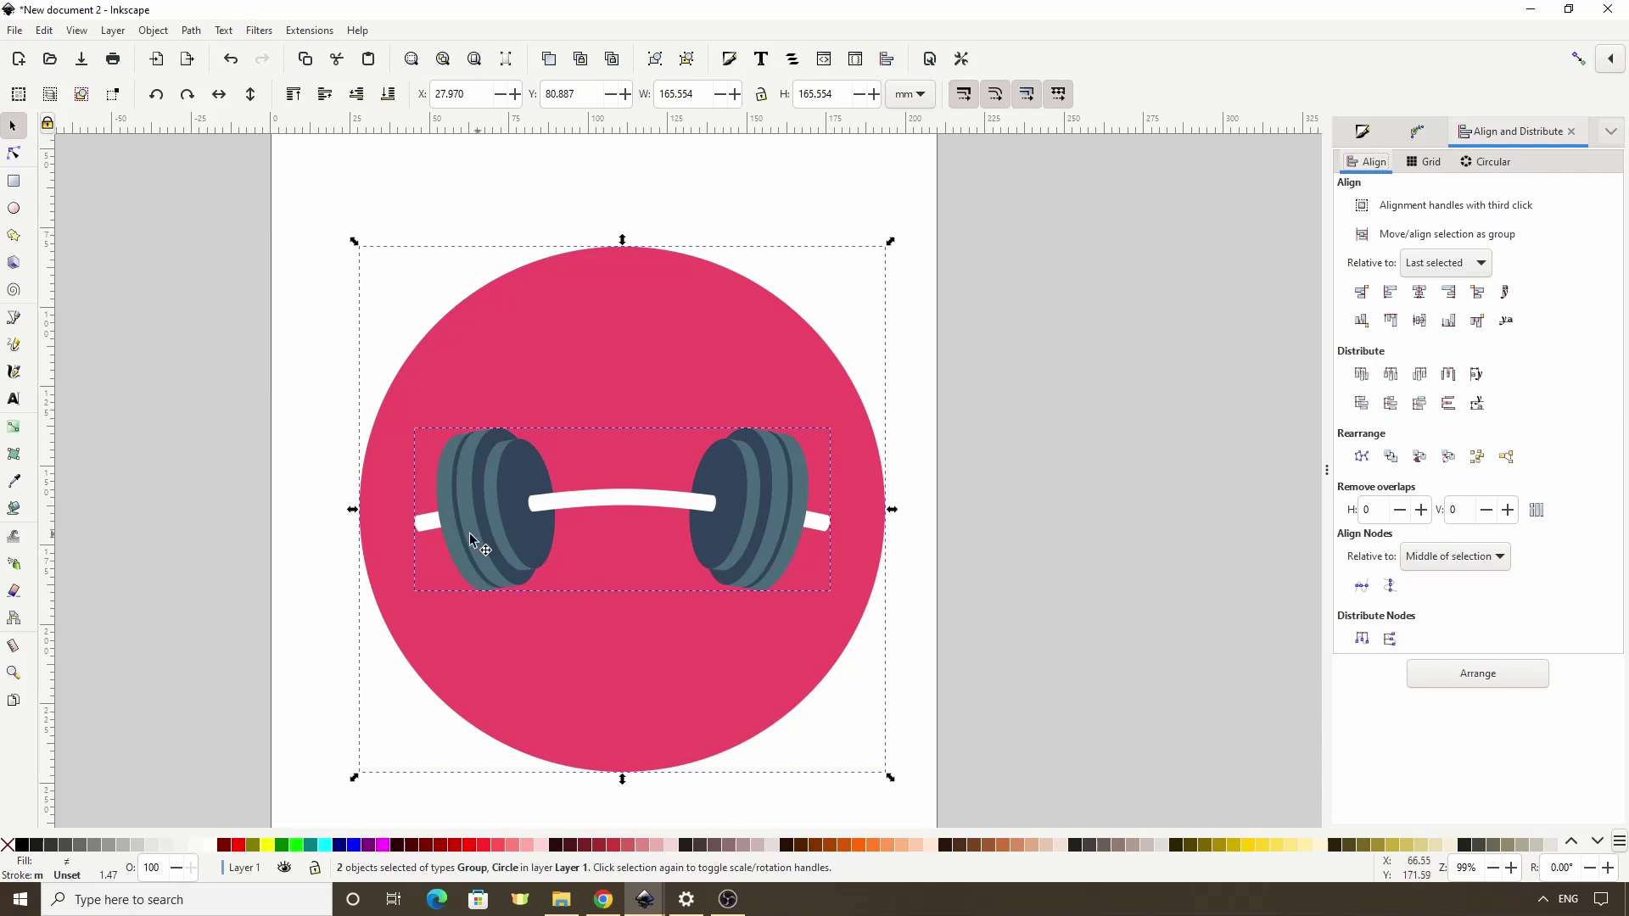
pyautogui.scroll(2, 440, 557)
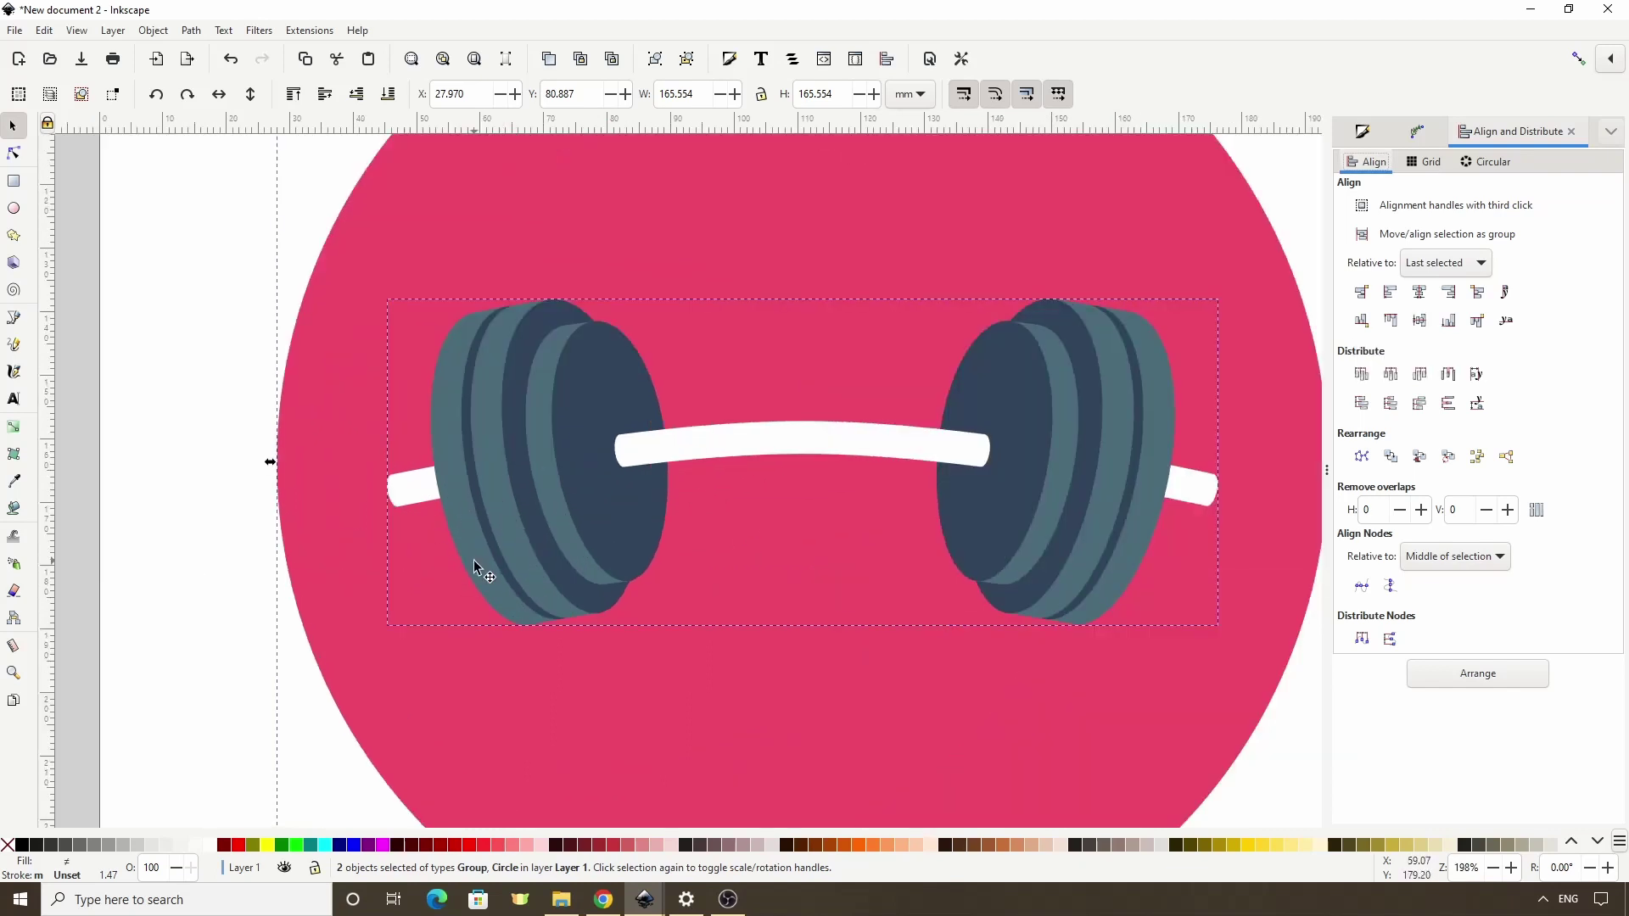
# Enable path snapping and draw straight segments from the left bar end to the plate's lower edge.
pyautogui.click(1577, 58)
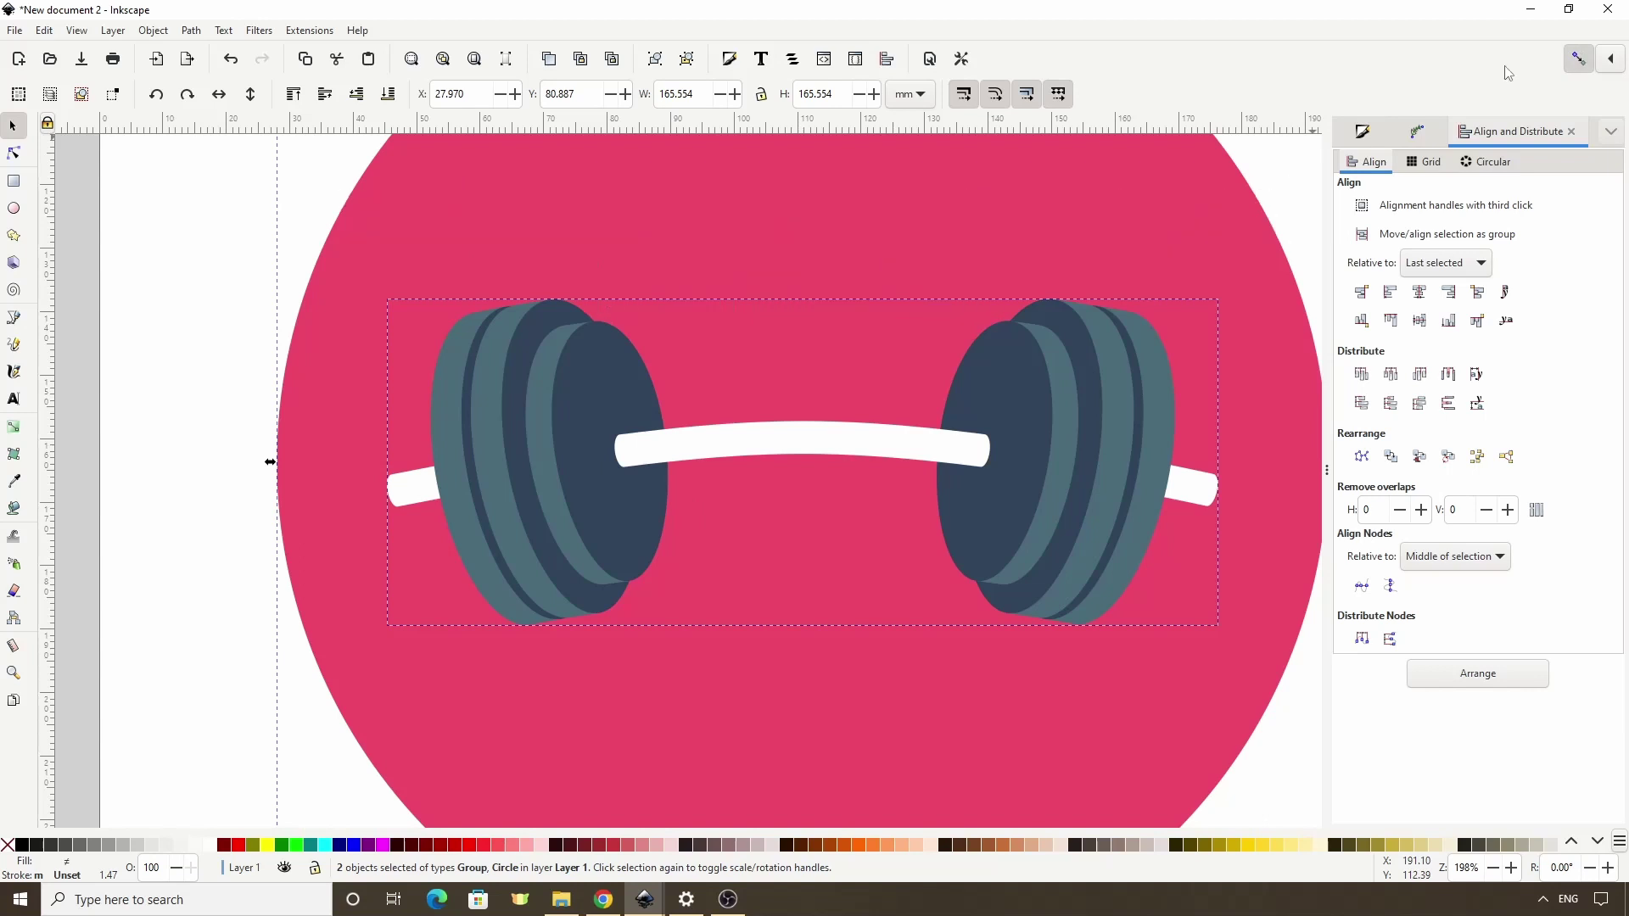
pyautogui.click(17, 321)
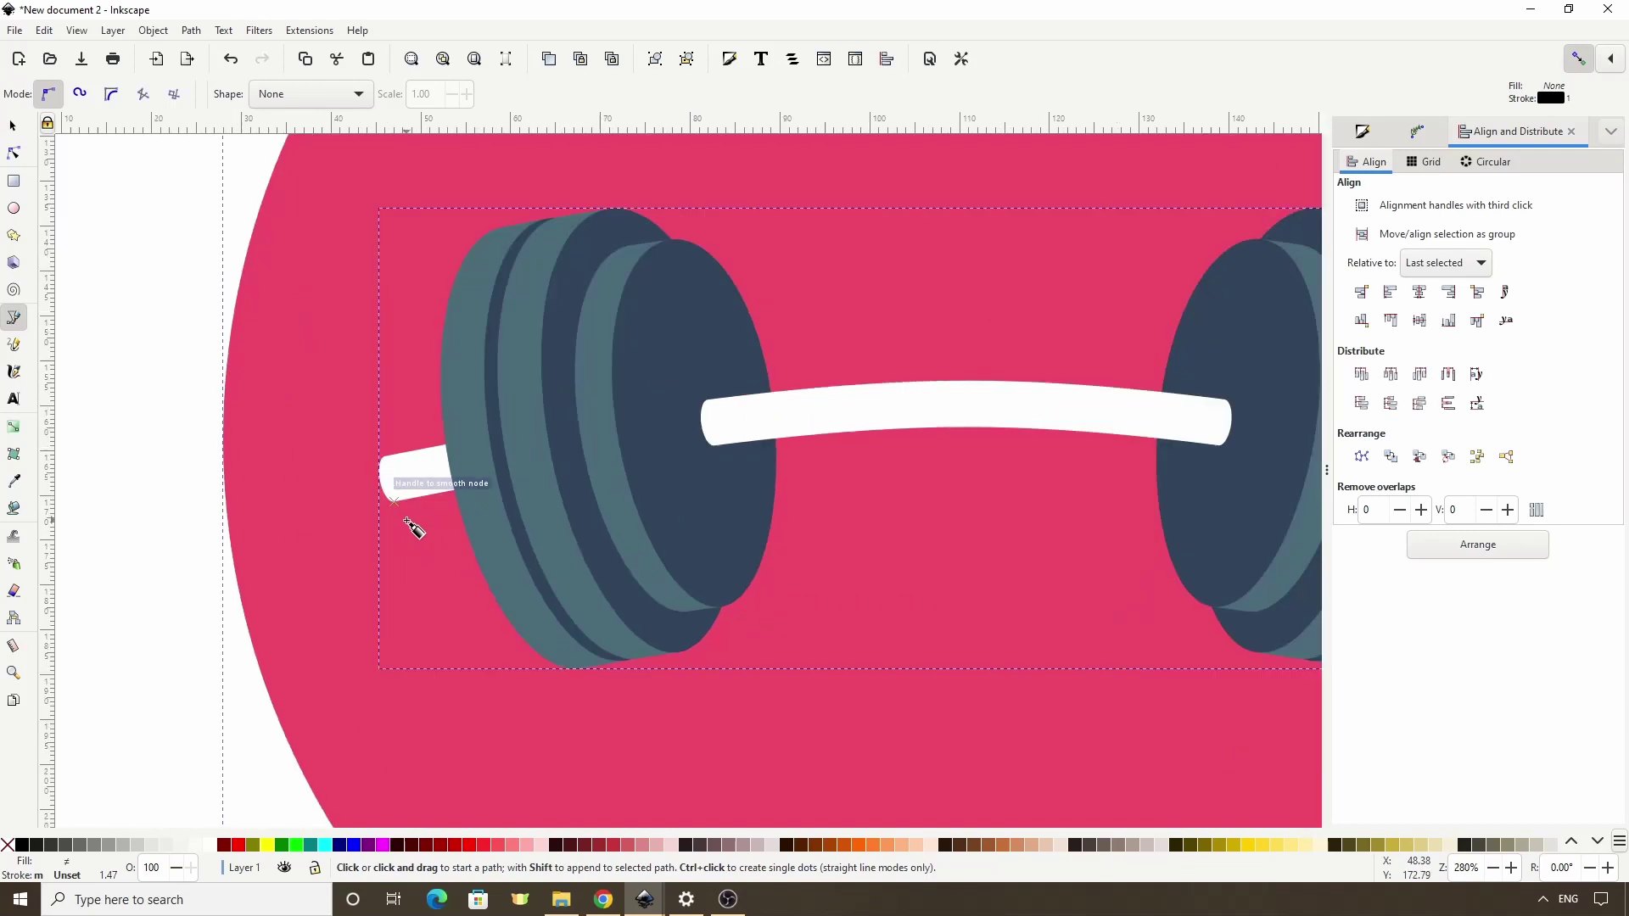
pyautogui.scroll(1, 407, 526)
pyautogui.scroll(2, 399, 509)
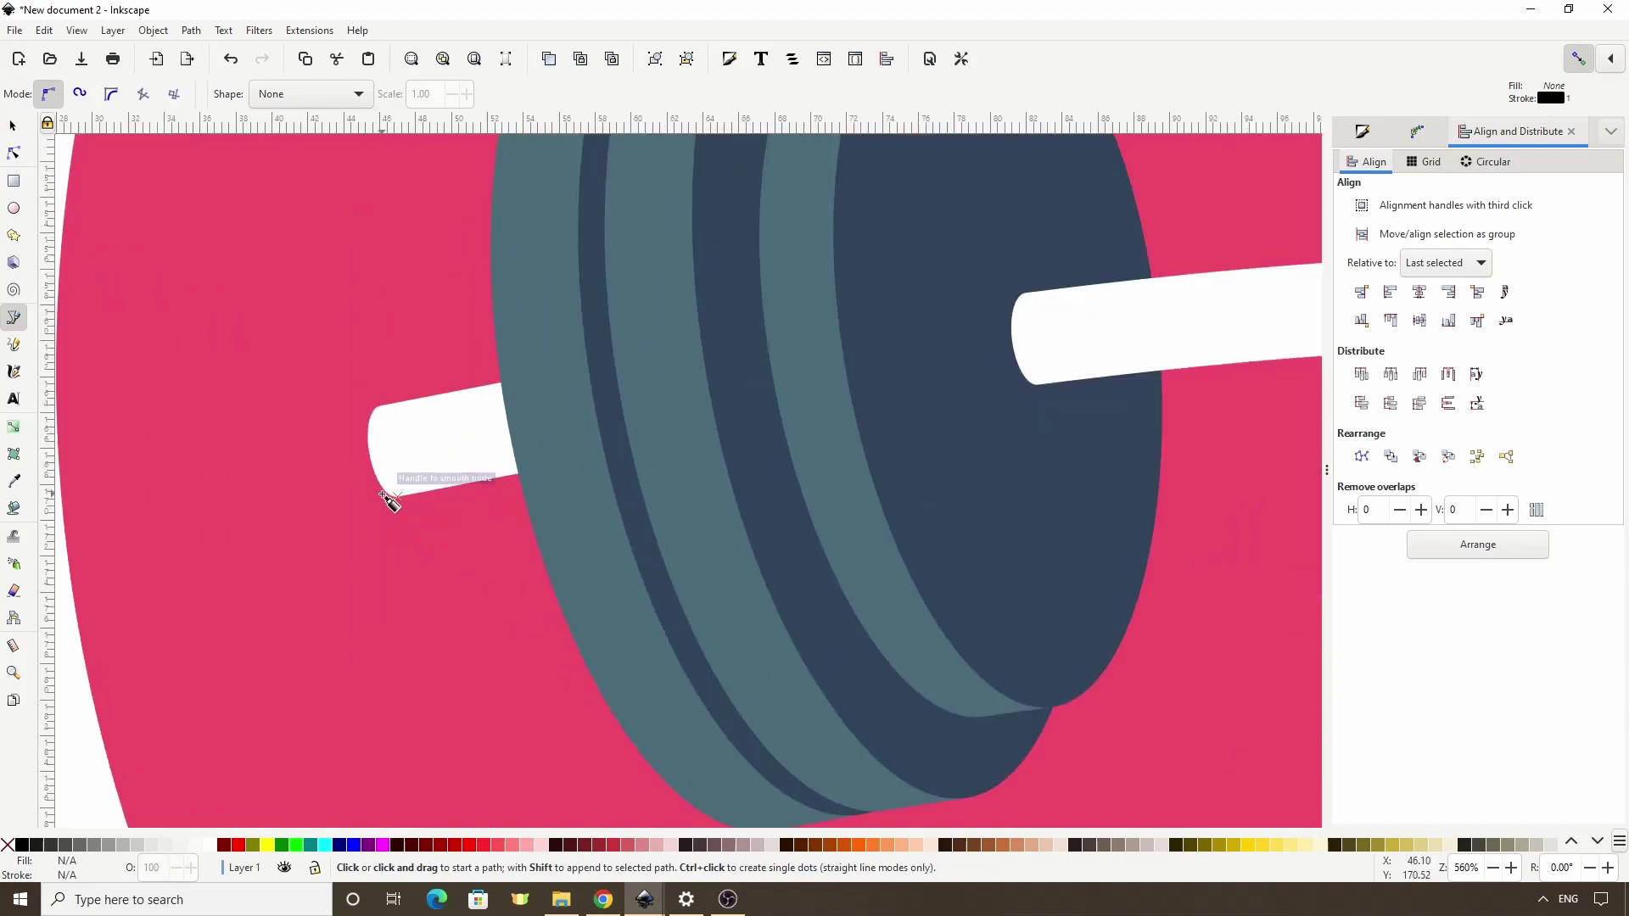
pyautogui.click(382, 489)
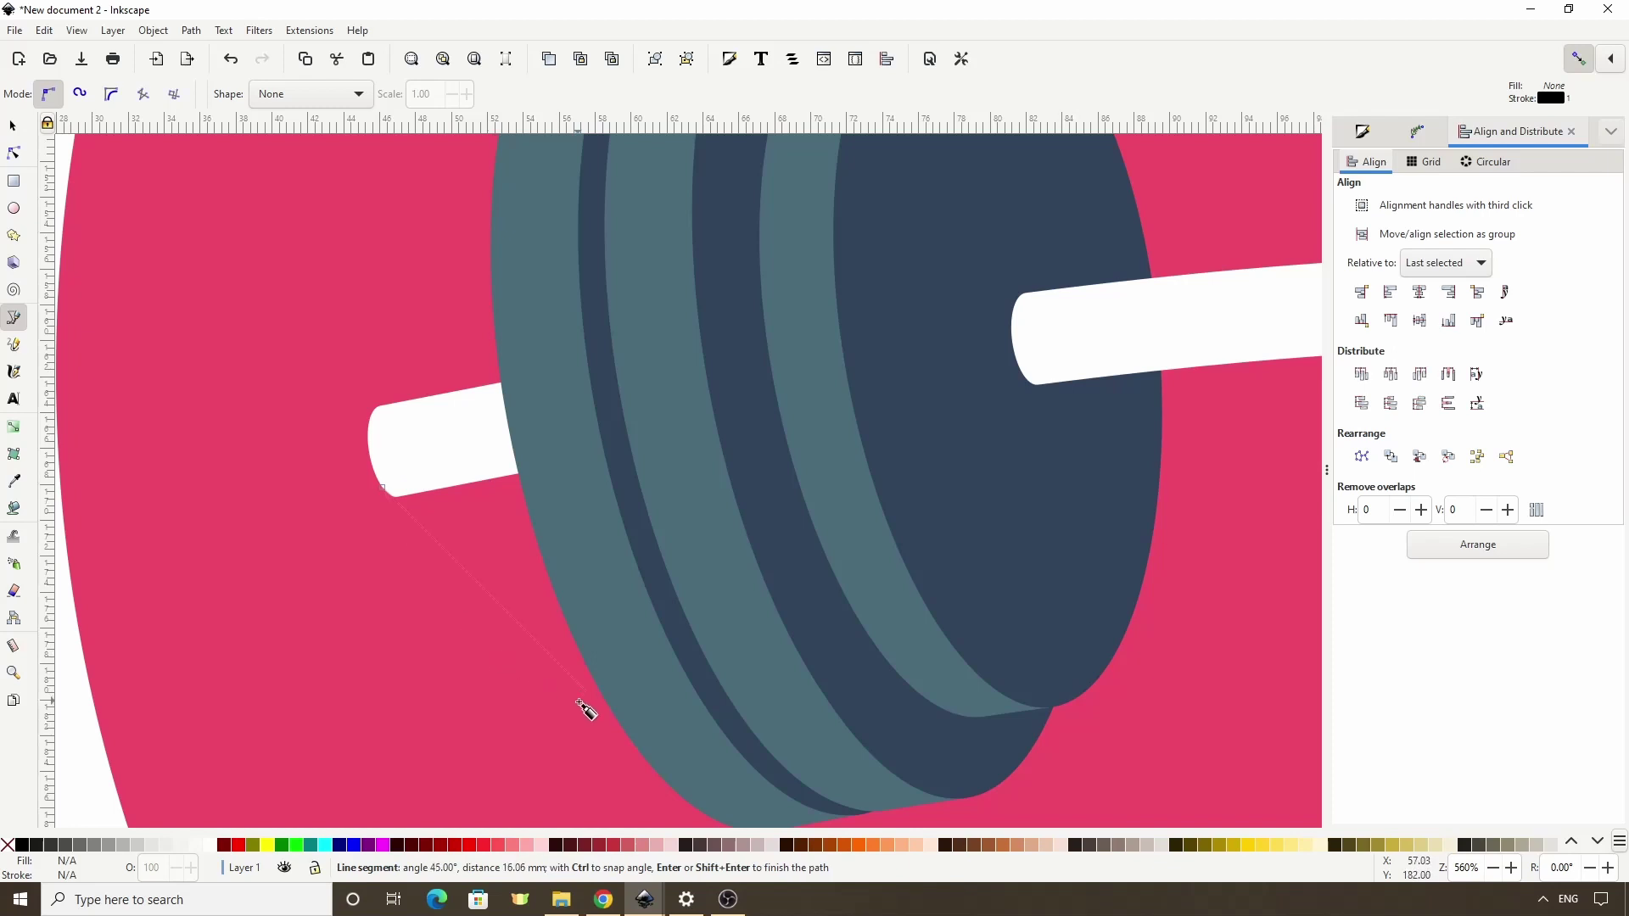
pyautogui.scroll(-8, 587, 716)
pyautogui.hscroll(6, 587, 716)
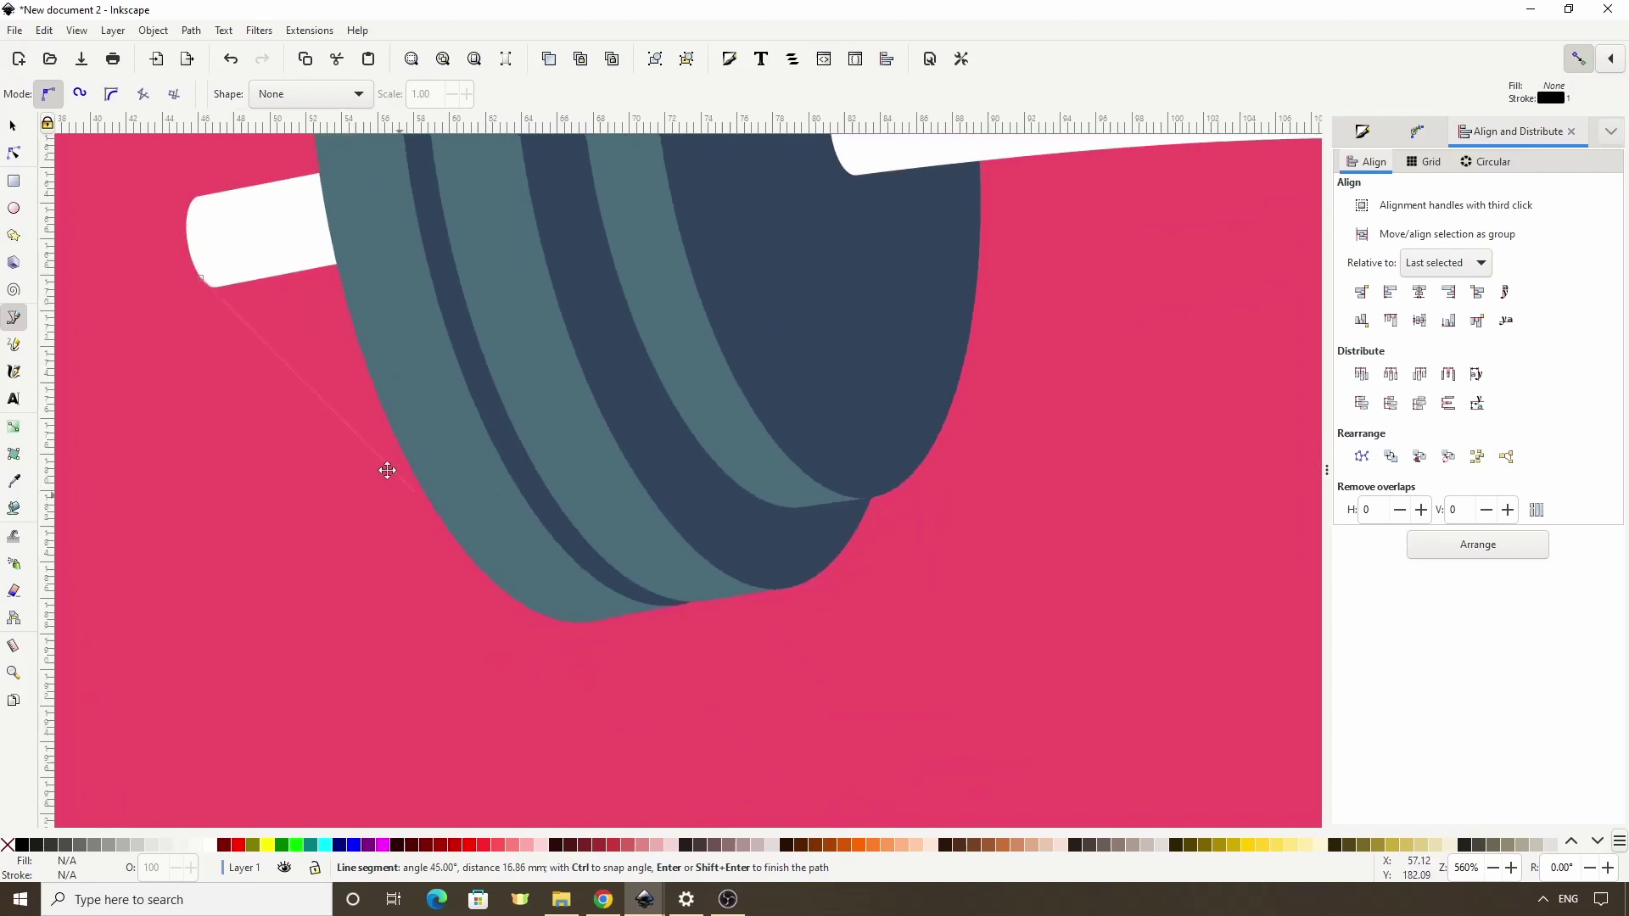
pyautogui.click(447, 501)
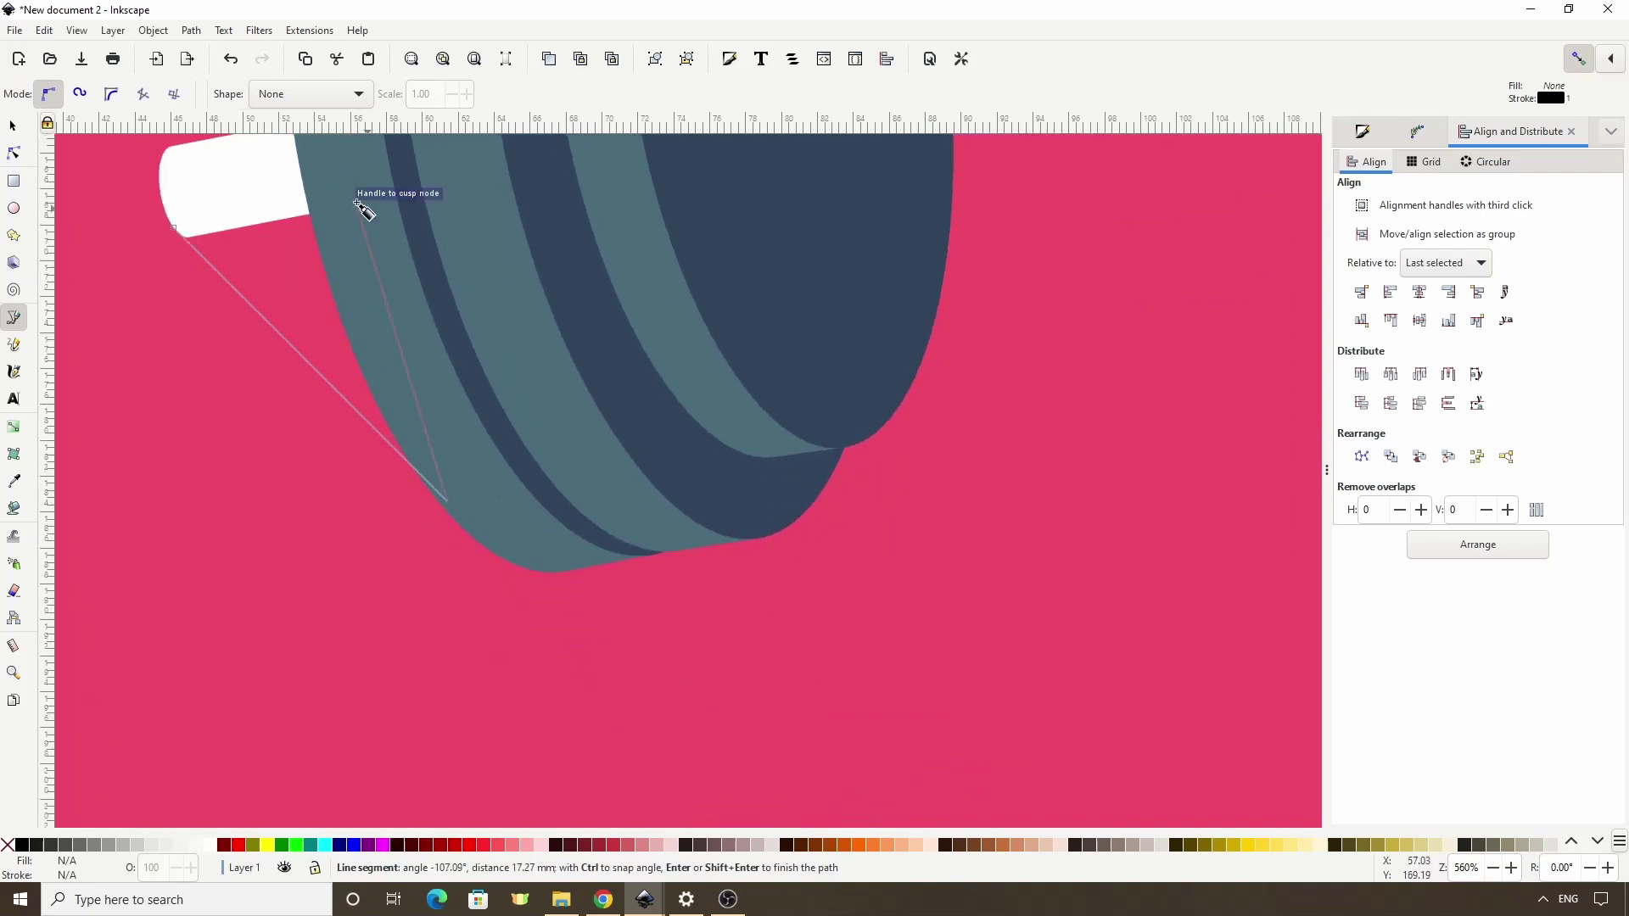
pyautogui.click(346, 169)
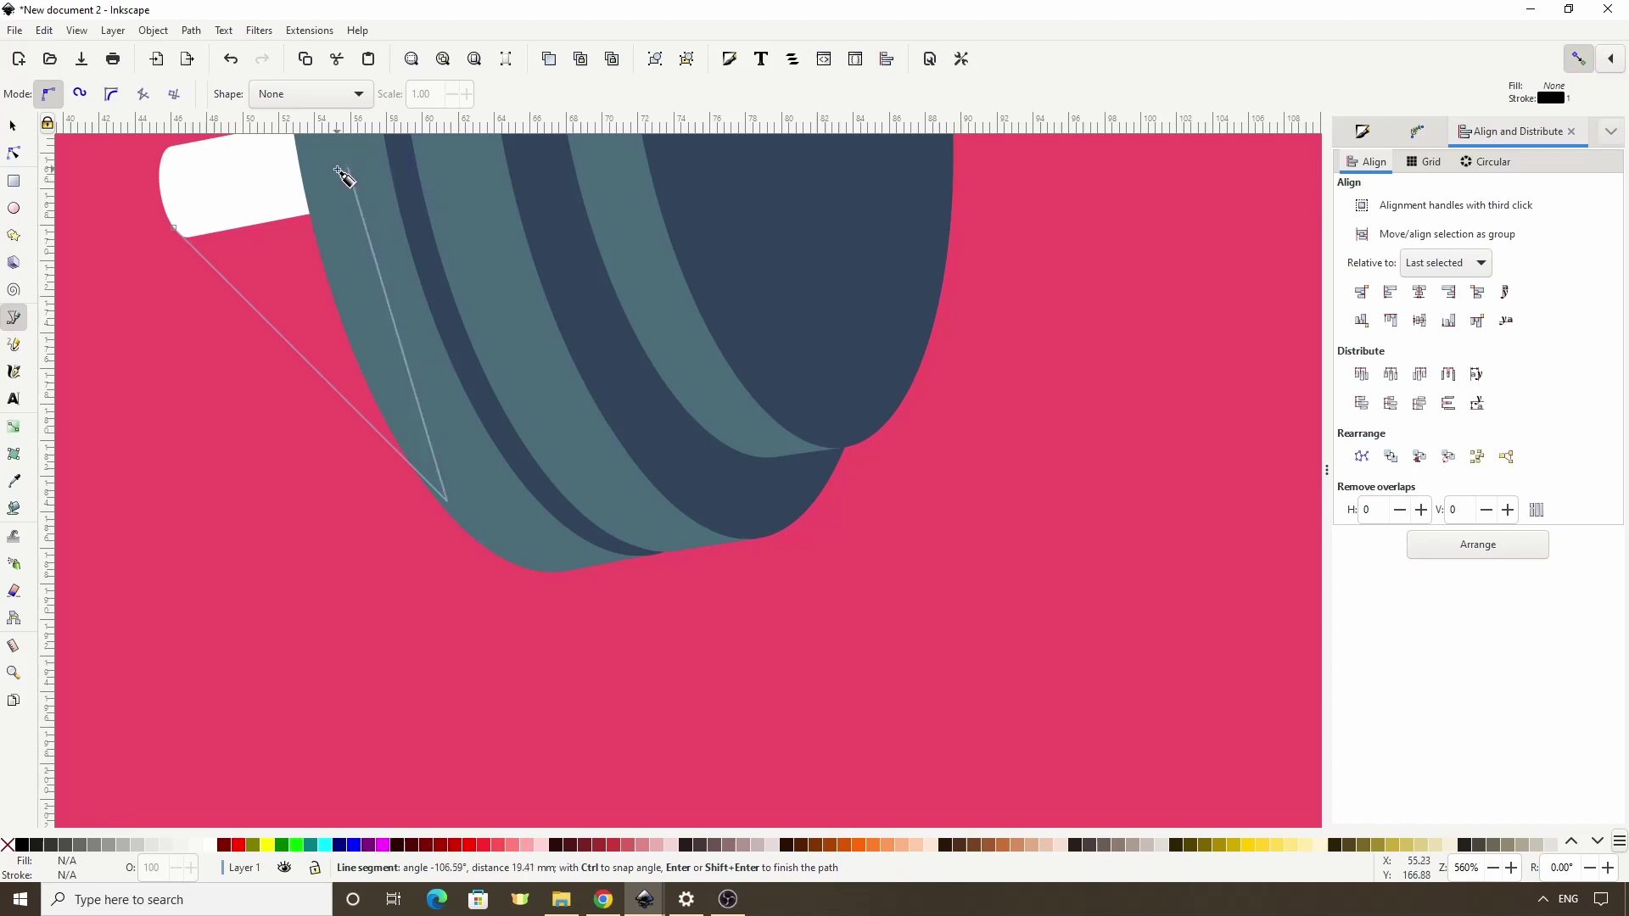
# Close the triangle, then outline a shadow from the plate's bottom below the circle and back along the bar.
pyautogui.click(173, 225)
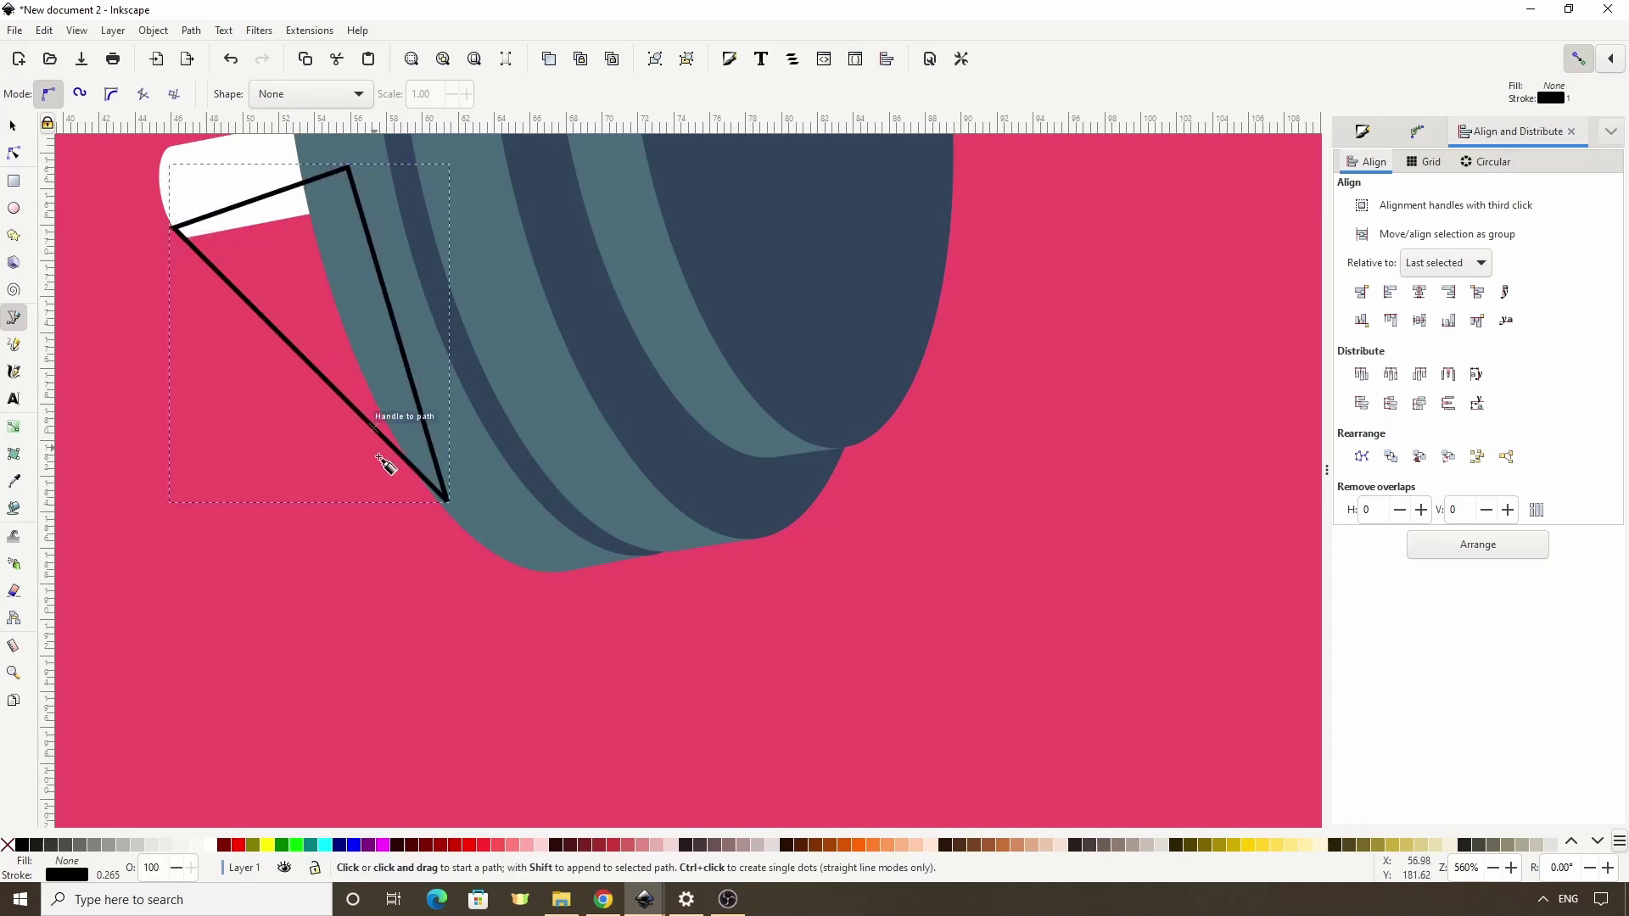
pyautogui.click(466, 532)
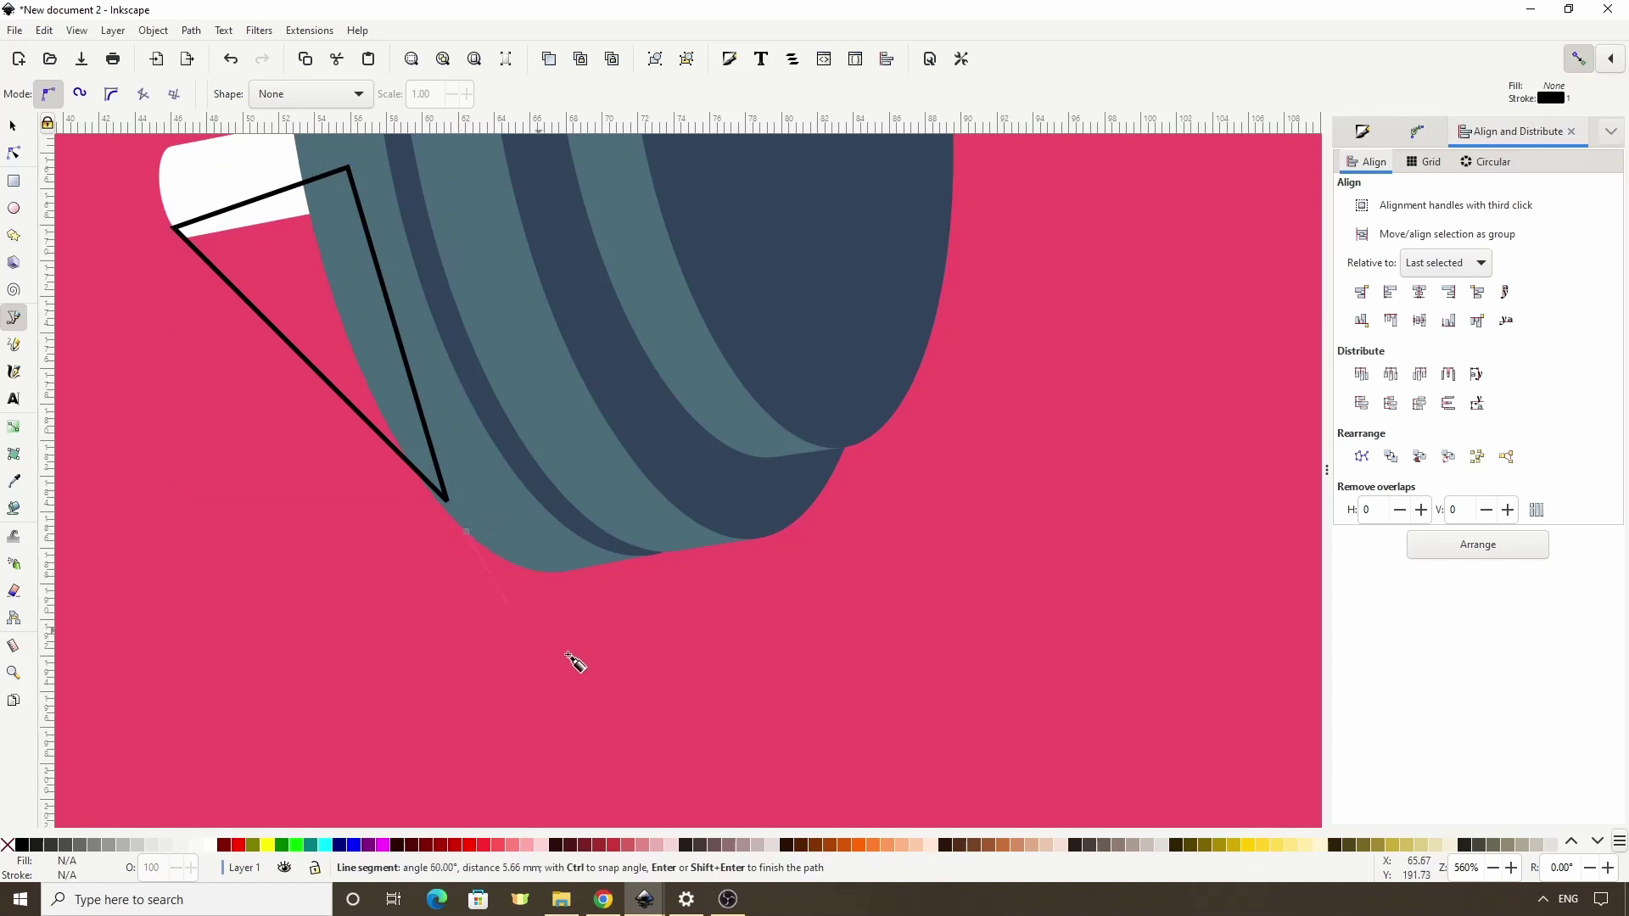
pyautogui.scroll(-5, 702, 752)
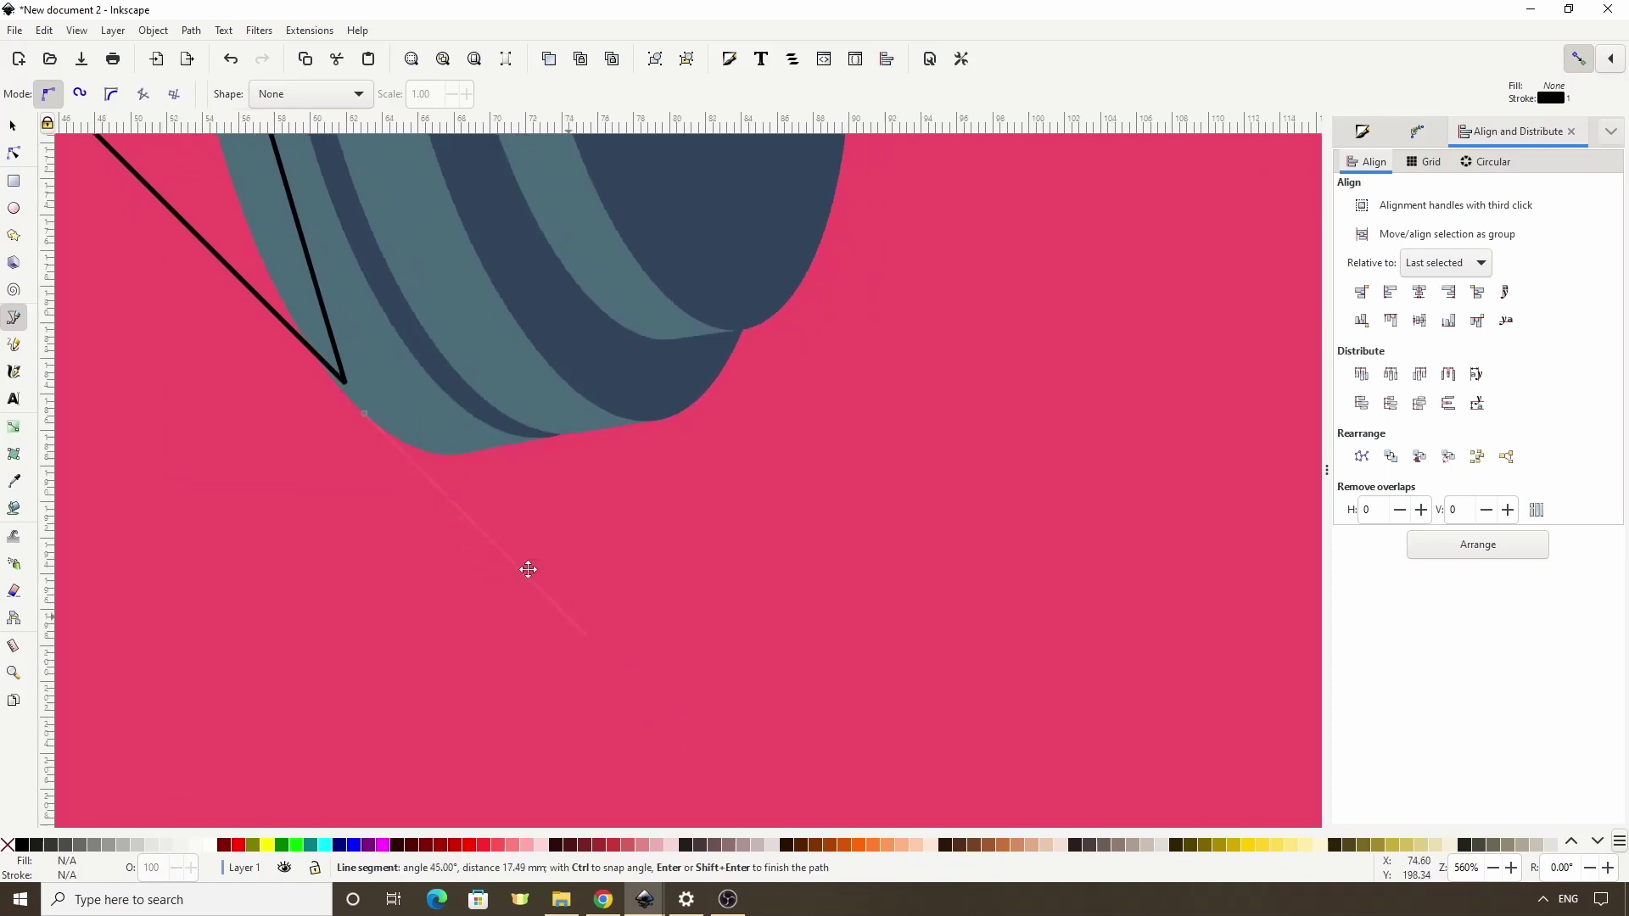
pyautogui.scroll(-2, 713, 680)
pyautogui.scroll(-2, 752, 674)
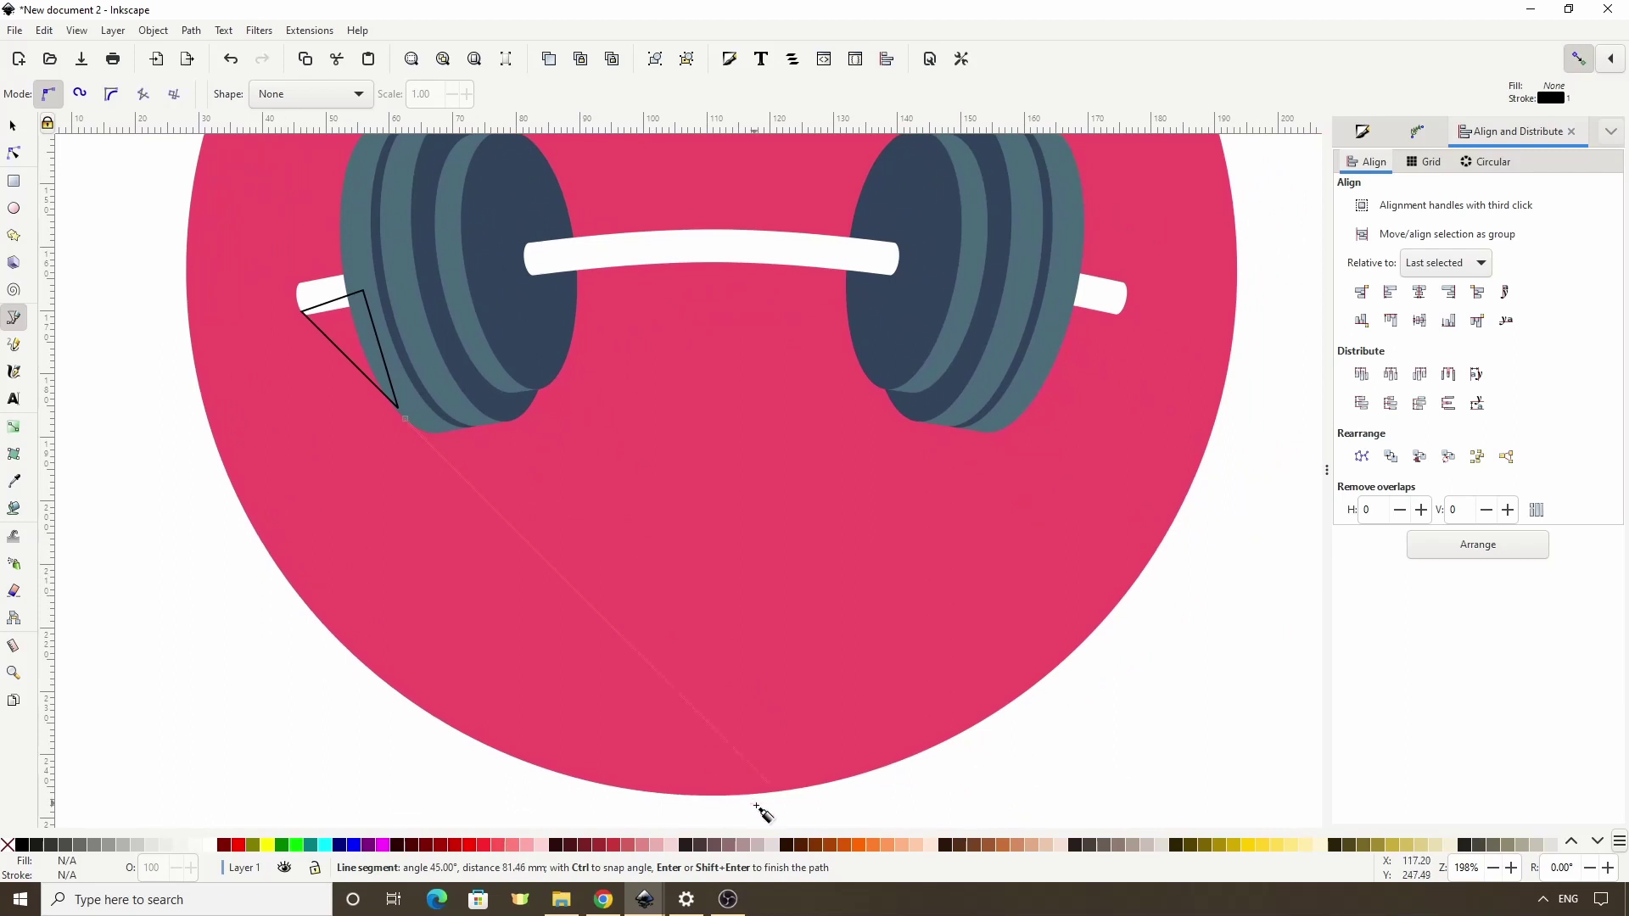
pyautogui.click(807, 820)
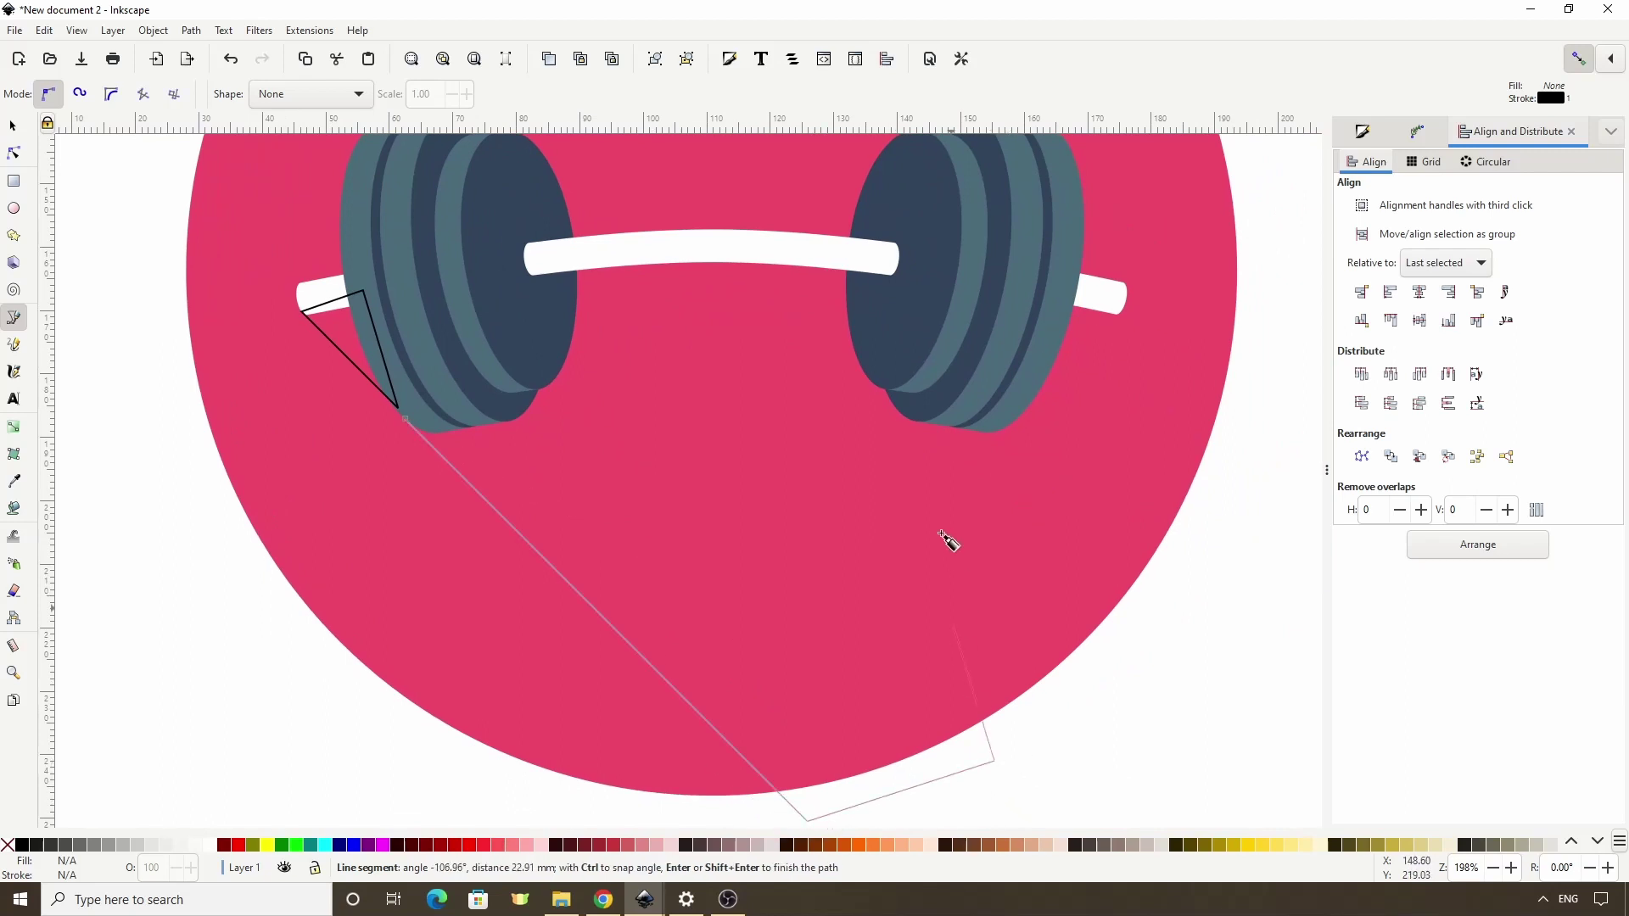
pyautogui.click(913, 261)
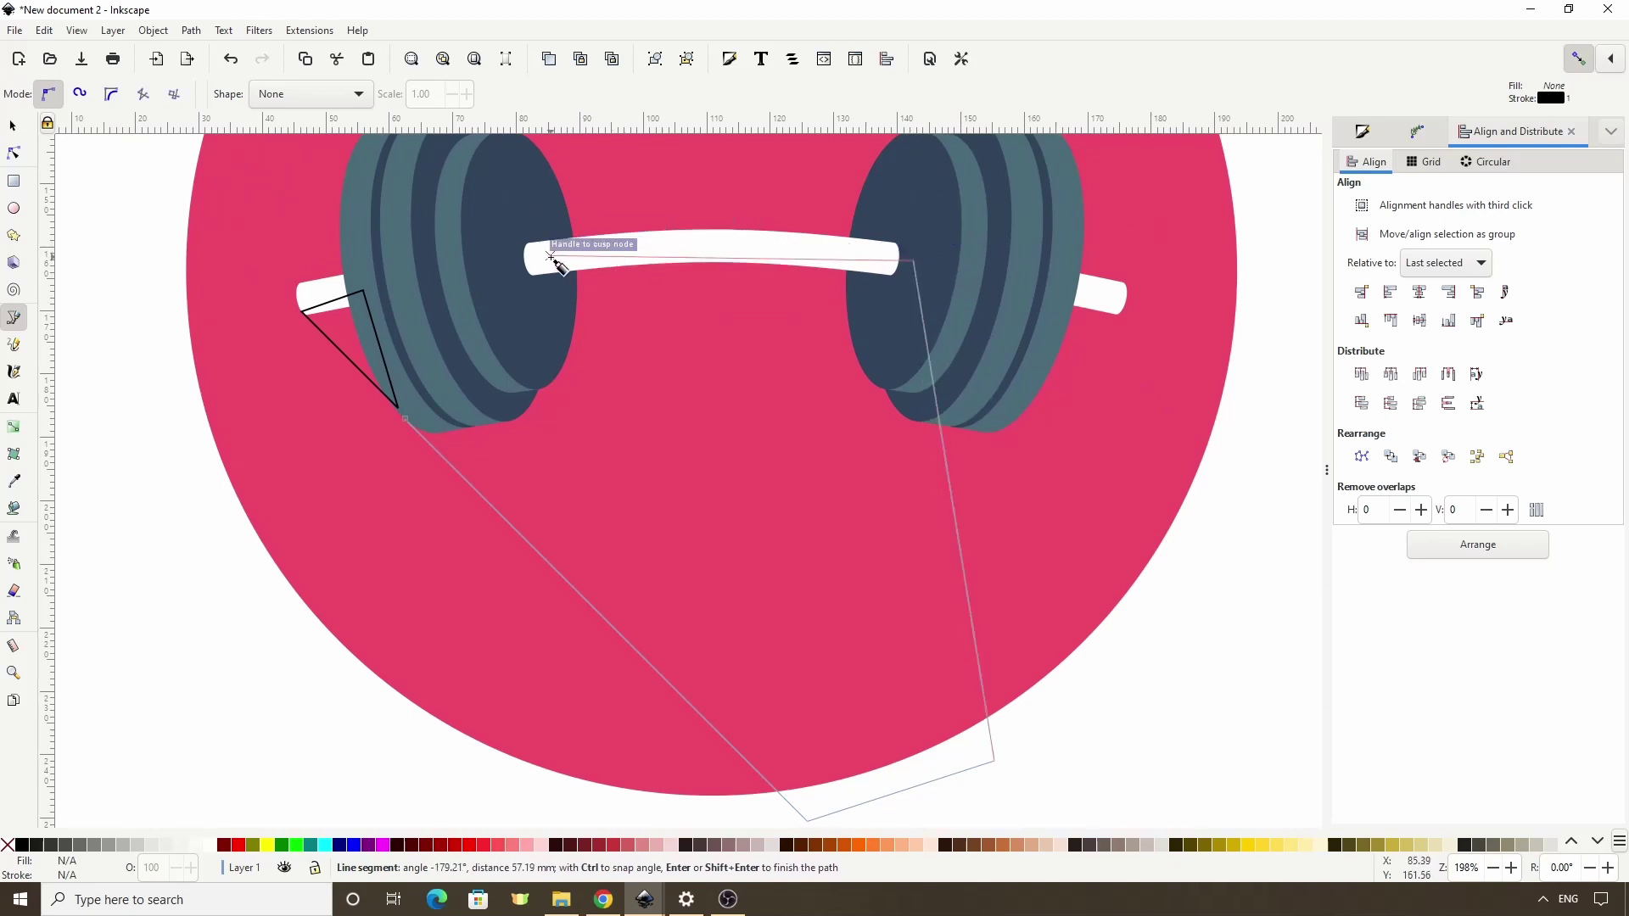
pyautogui.click(552, 256)
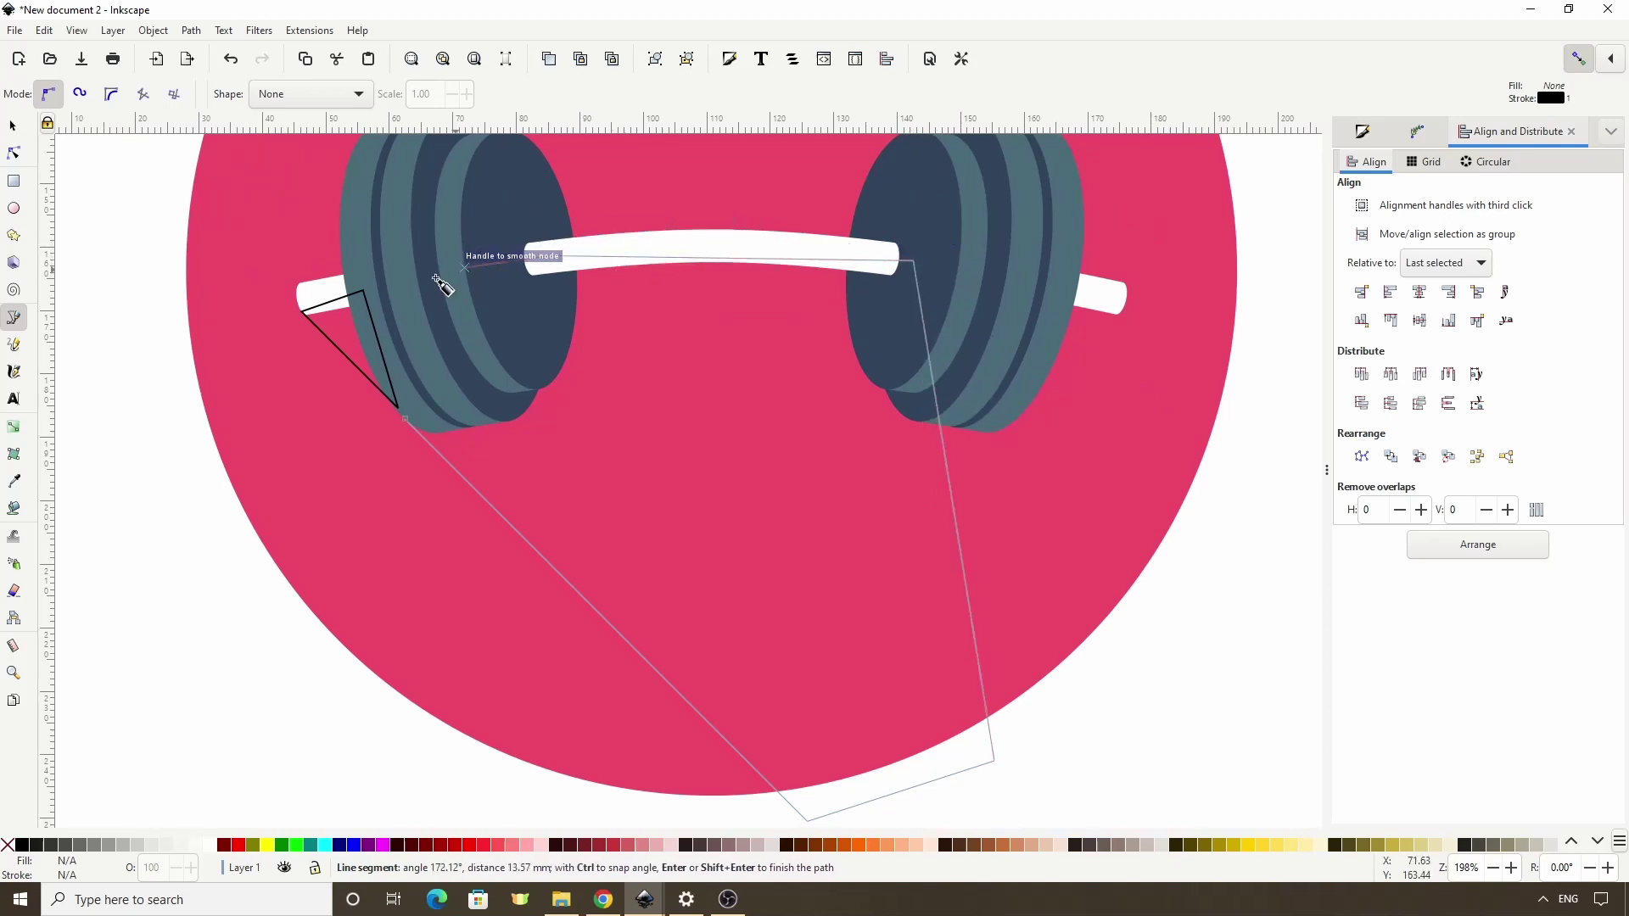
pyautogui.click(406, 422)
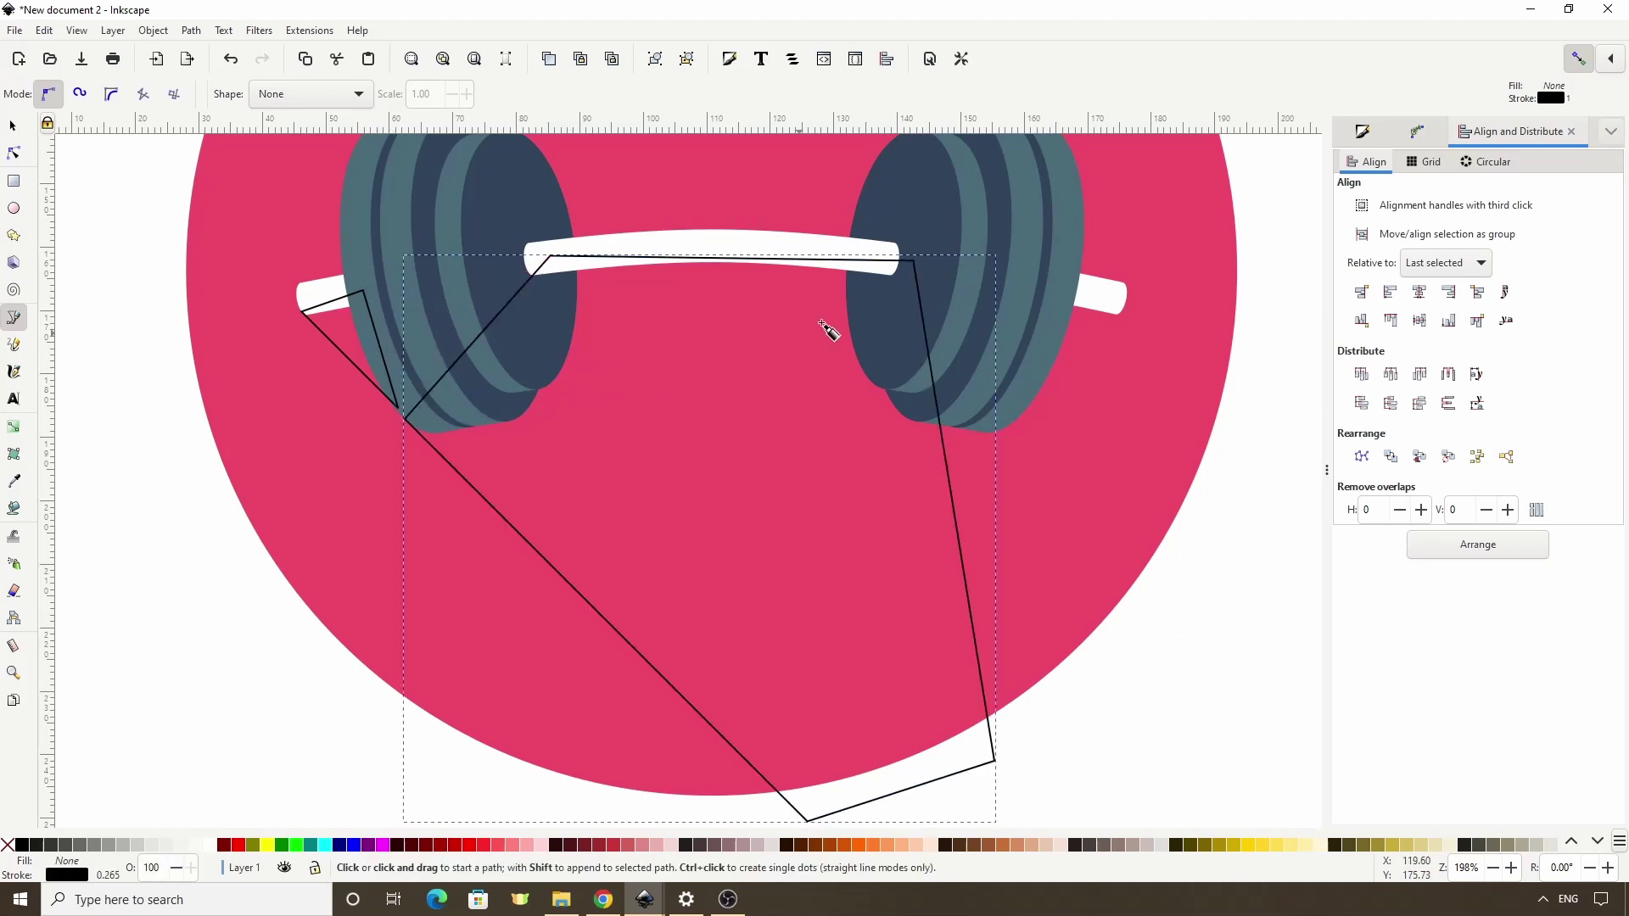
pyautogui.moveTo(888, 279); pyautogui.dragTo(677, 331)
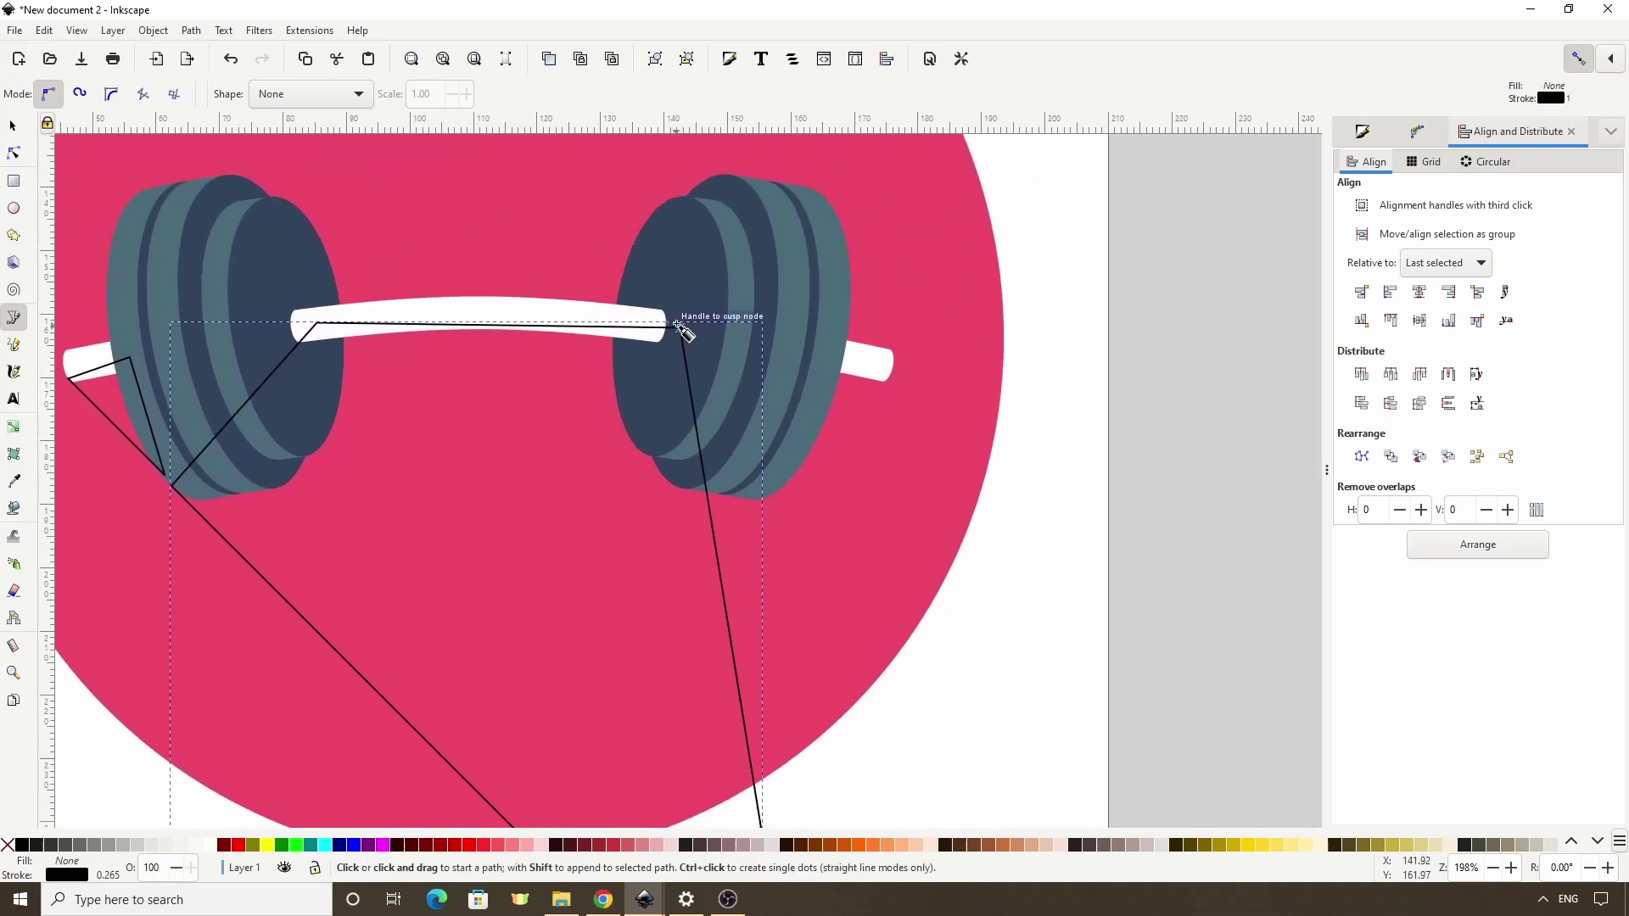
# Outline the right plate's shadow polygon from its upper edge out past the circle's right edge, closing it.
pyautogui.moveTo(862, 218); pyautogui.dragTo(810, 310)
pyautogui.scroll(3, 792, 323)
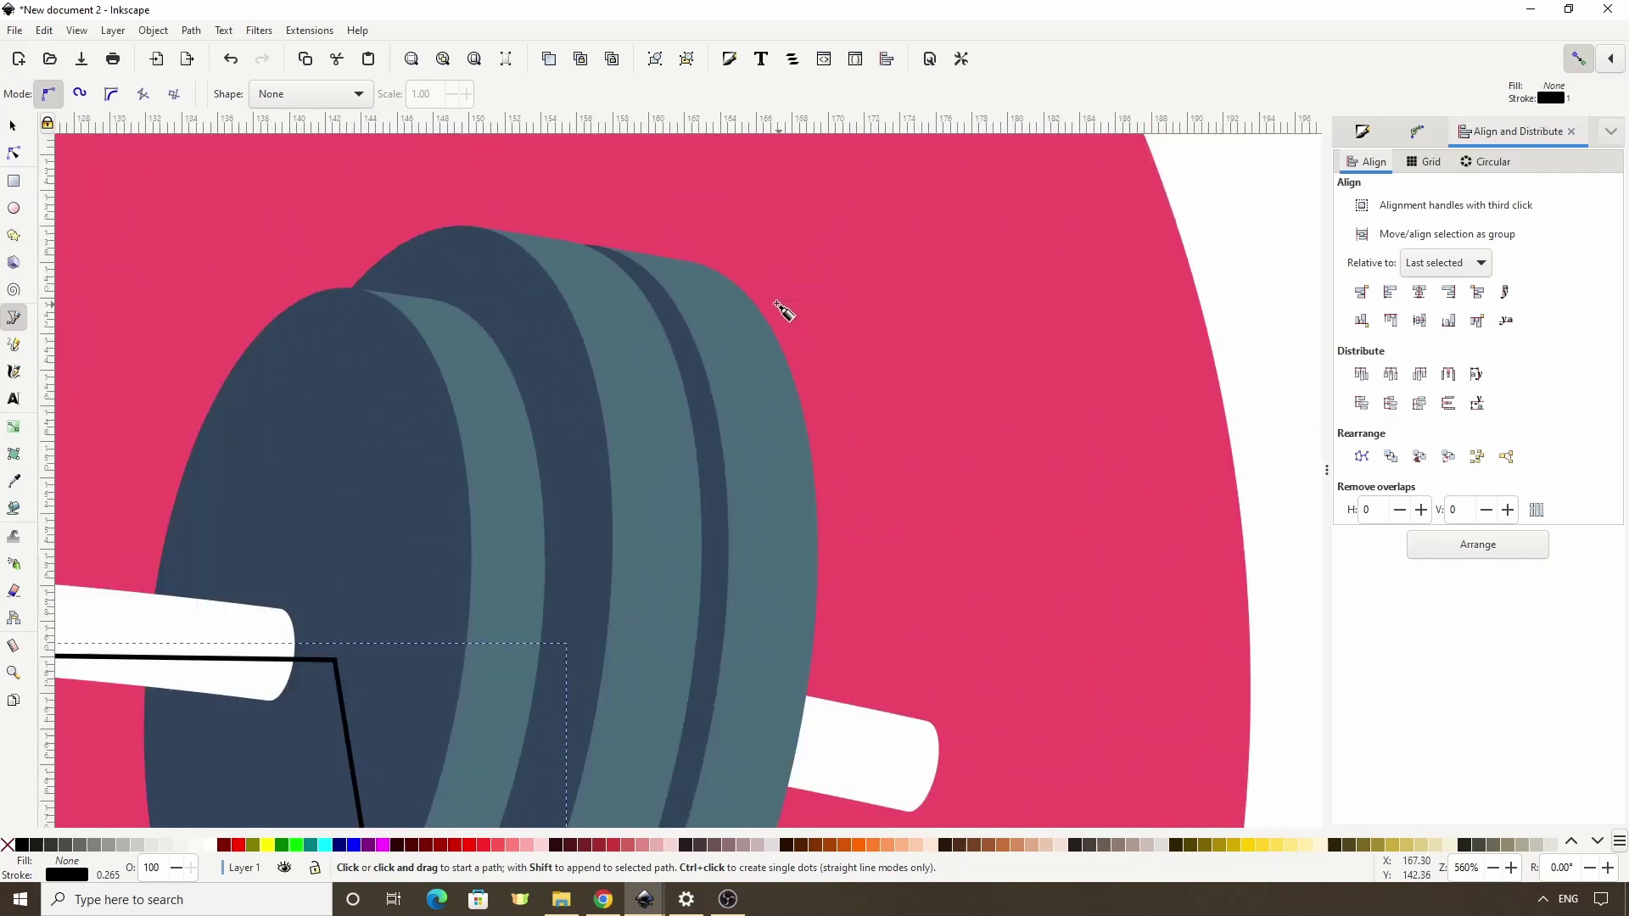
pyautogui.click(750, 297)
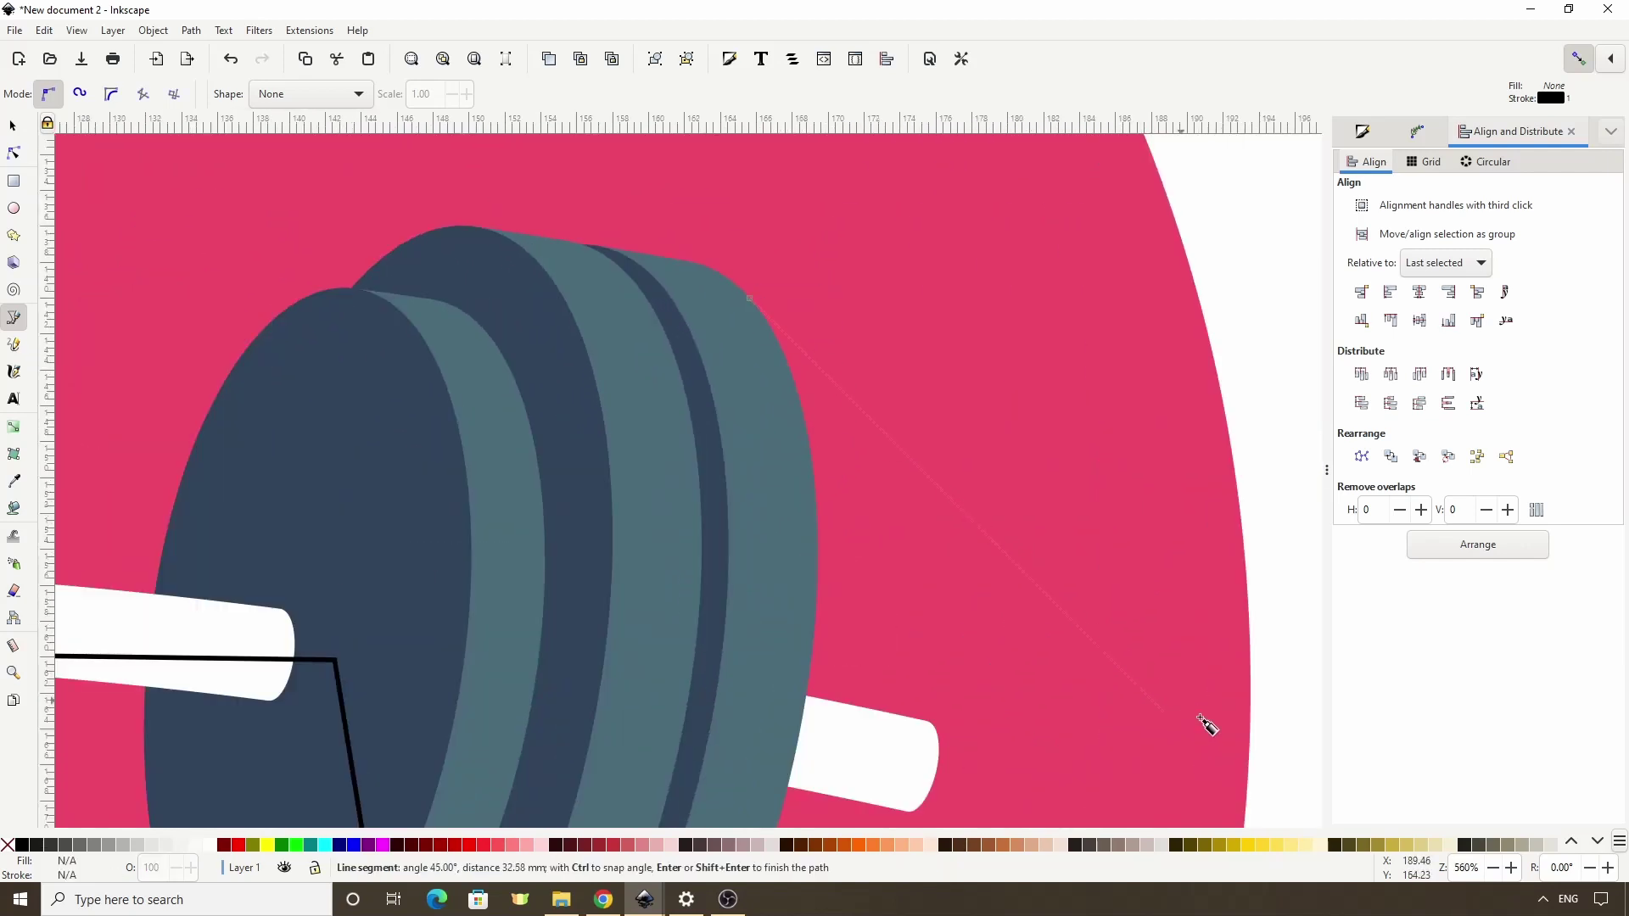
pyautogui.scroll(-2, 1218, 742)
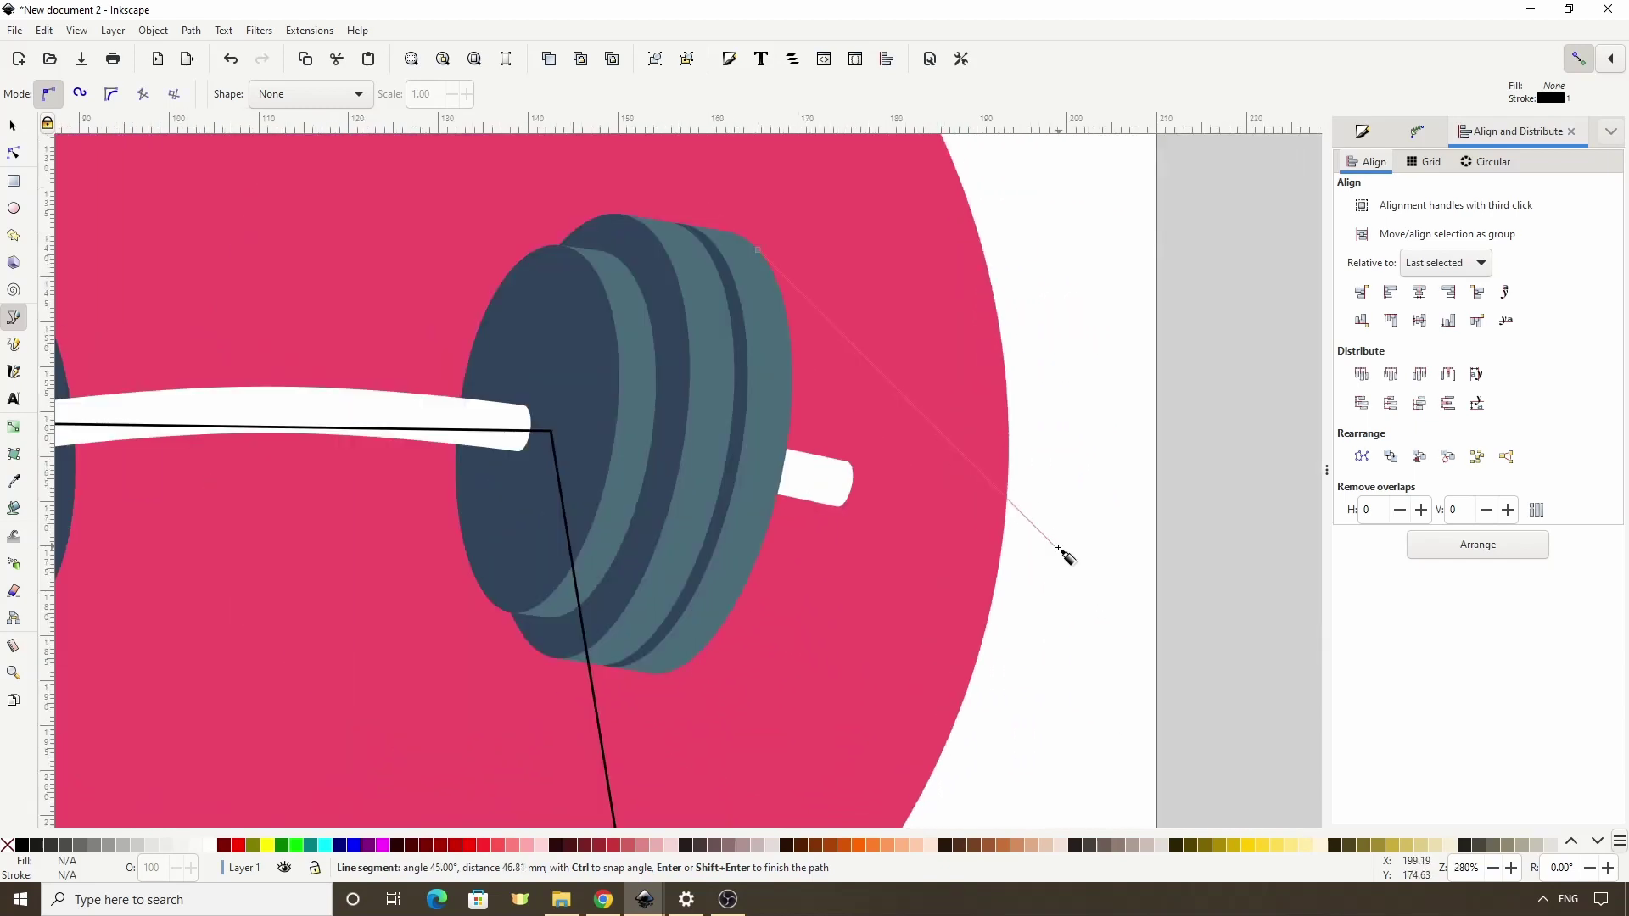
pyautogui.click(1053, 545)
pyautogui.scroll(-5, 1054, 684)
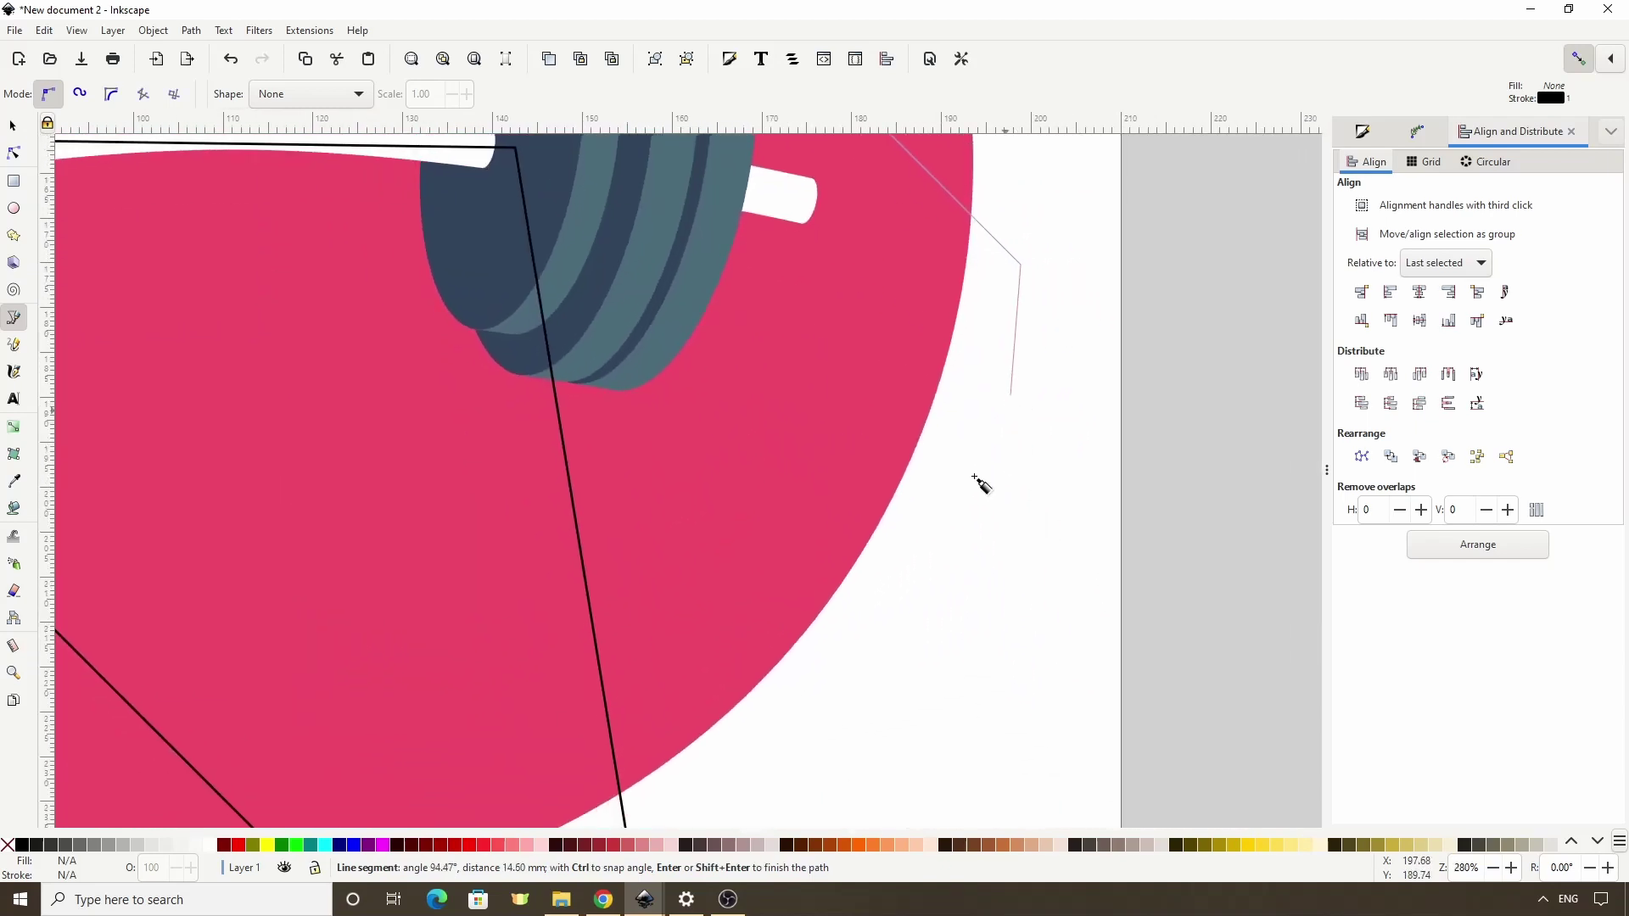
pyautogui.scroll(-1, 860, 528)
pyautogui.click(804, 742)
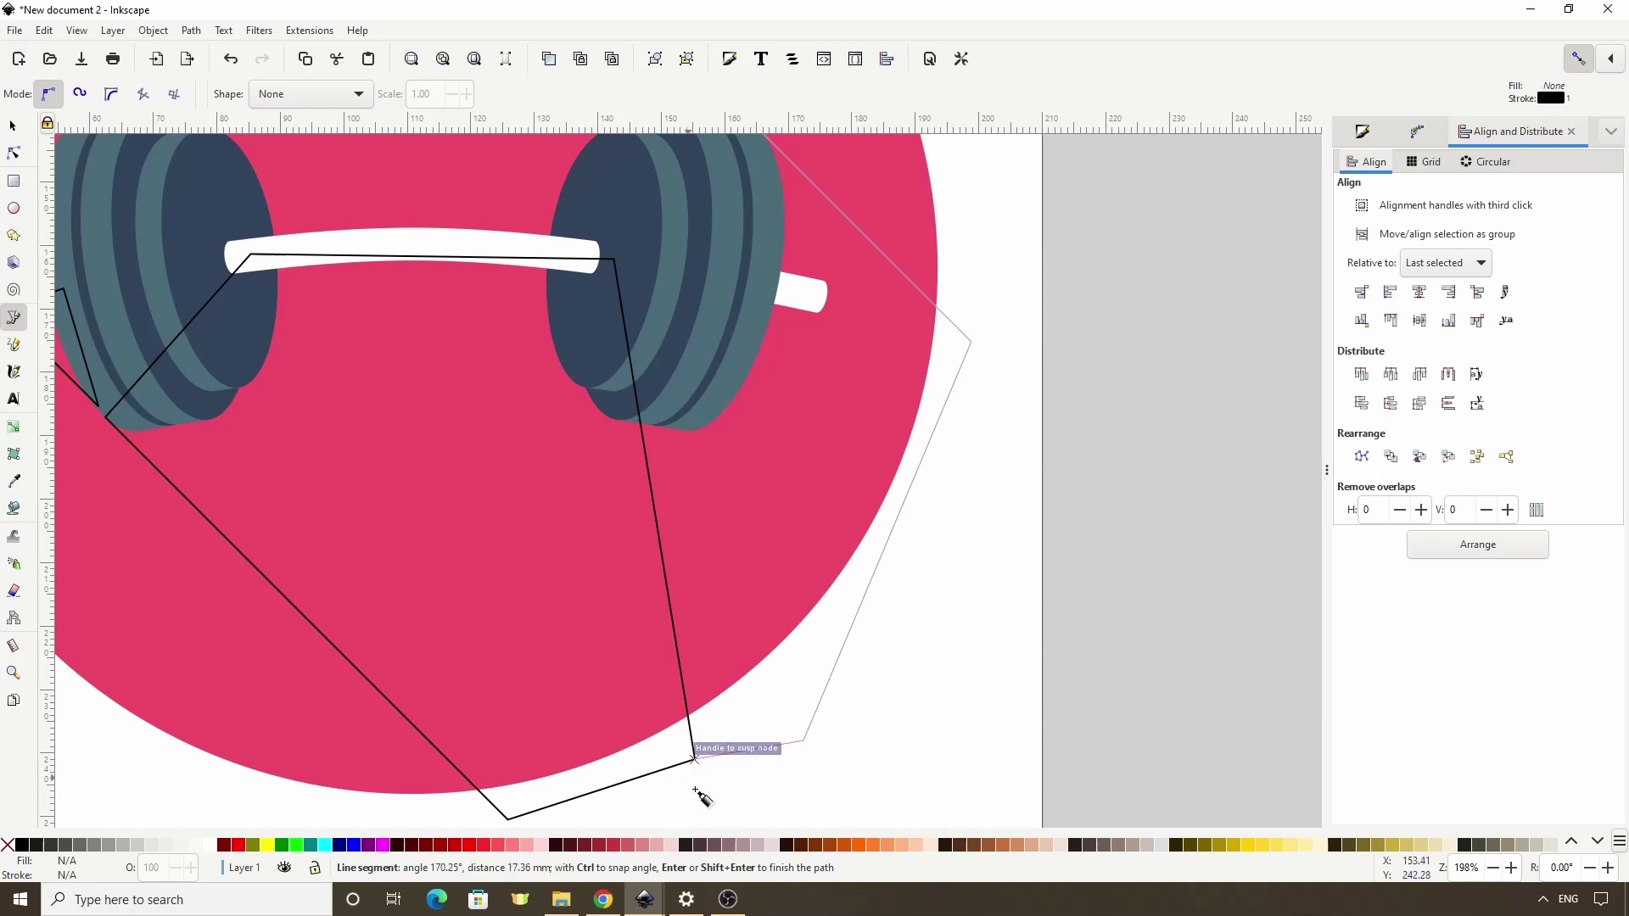
pyautogui.click(686, 792)
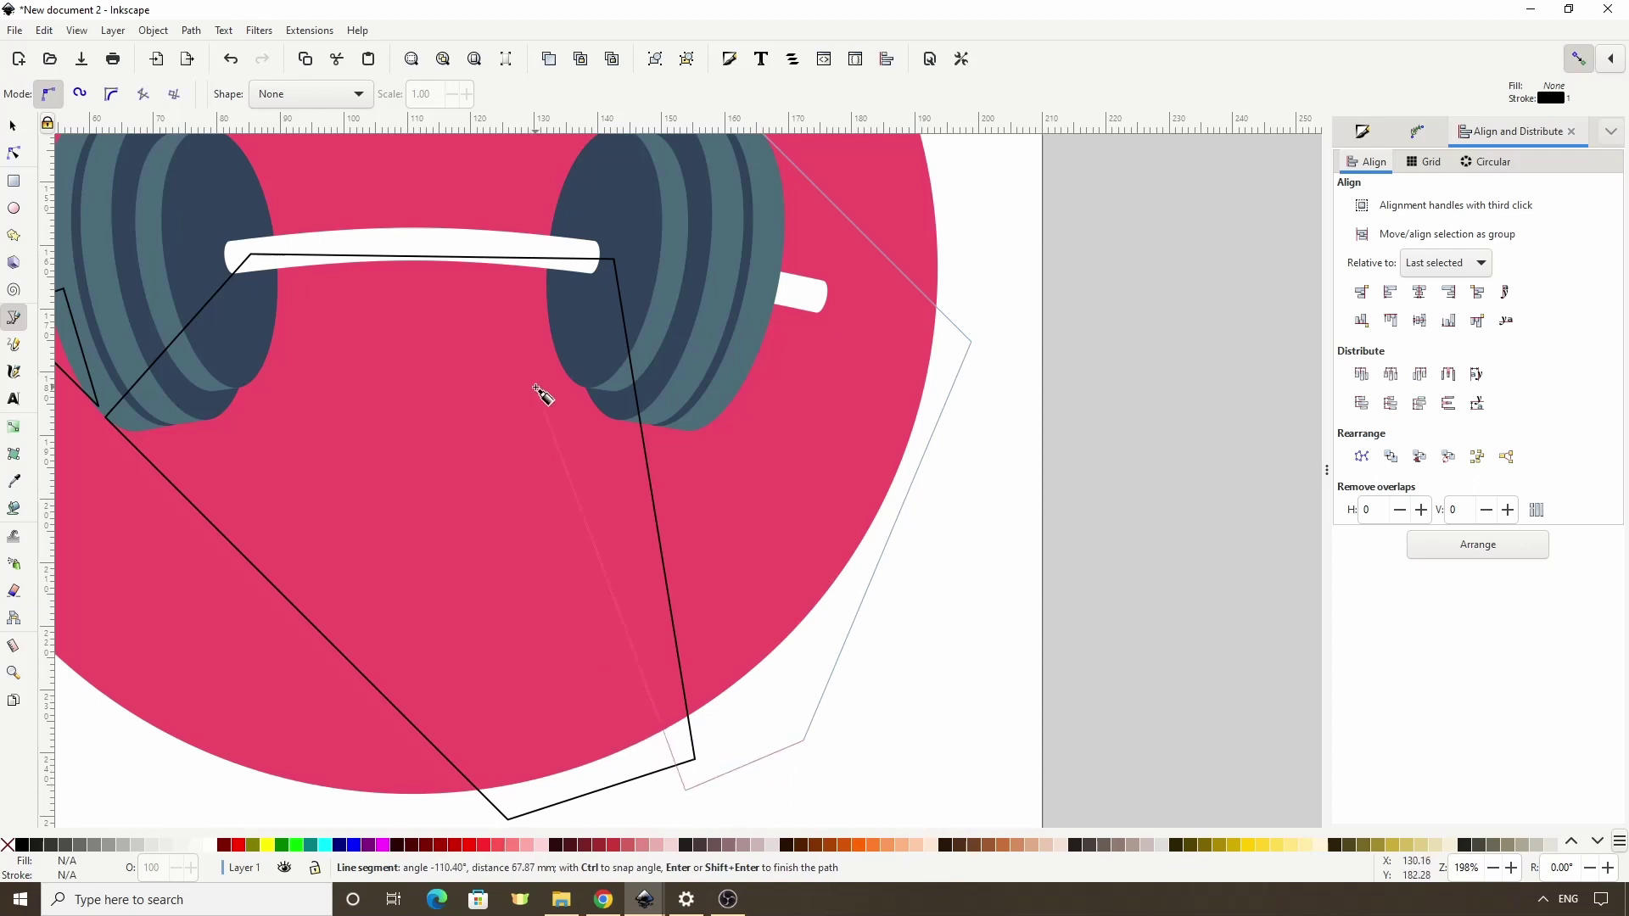
pyautogui.click(537, 350)
pyautogui.scroll(4, 553, 385)
pyautogui.hscroll(2, 509, 475)
pyautogui.click(697, 287)
pyautogui.hscroll(-1, 434, 326)
# Draw a small closed triangle from the left plate's top edge down onto the bar.
pyautogui.hscroll(-5, 435, 326)
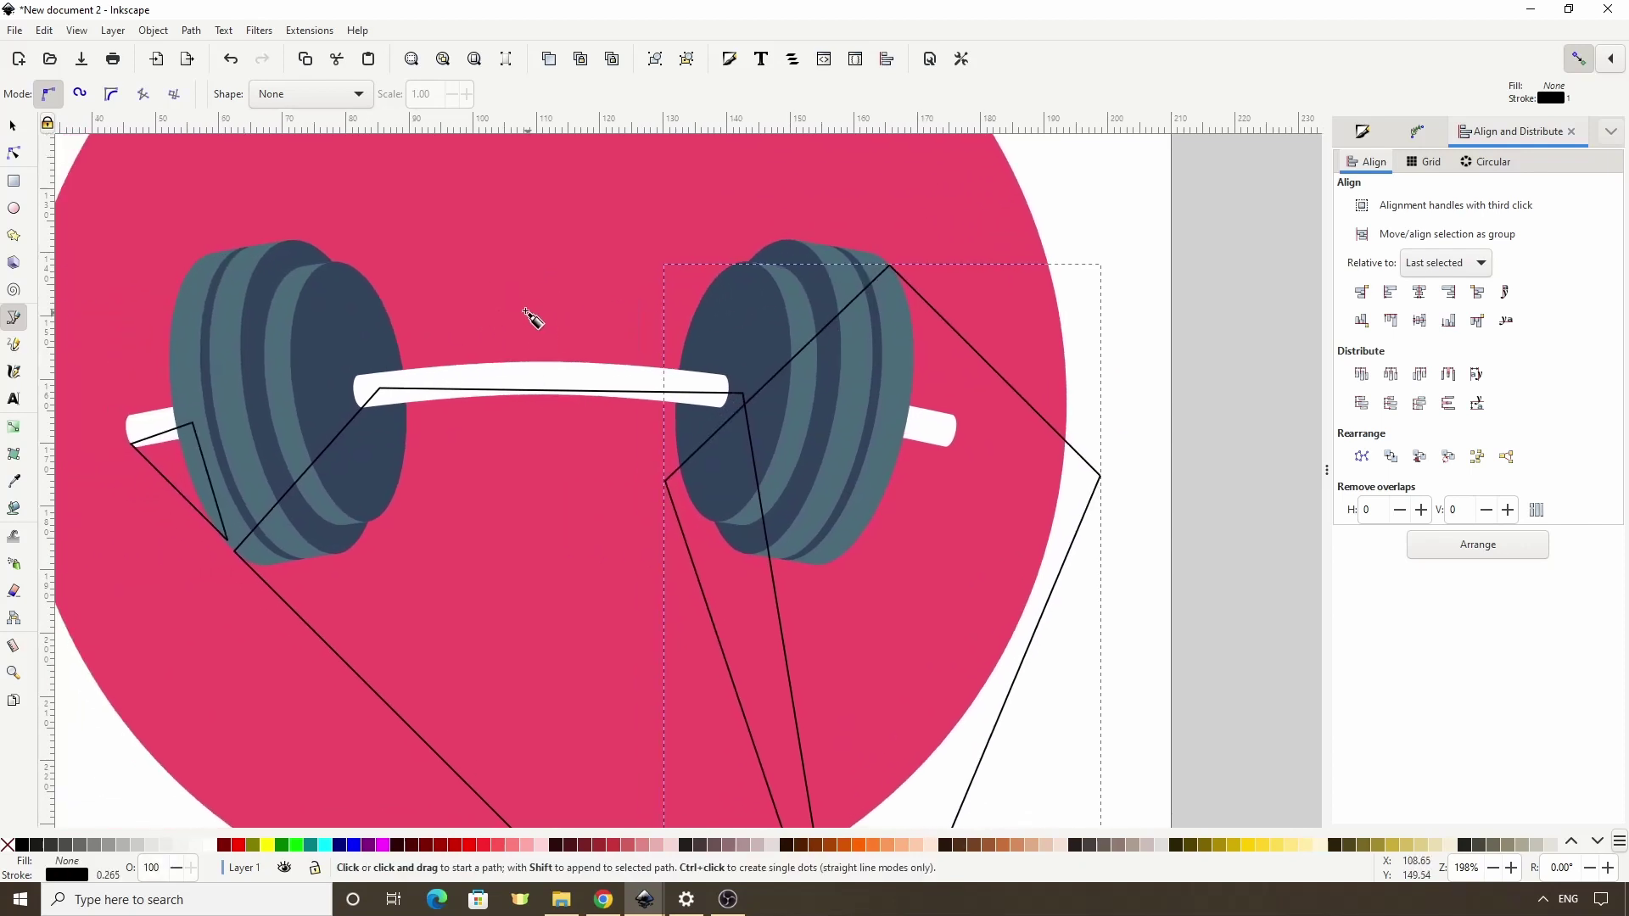
pyautogui.scroll(2, 358, 292)
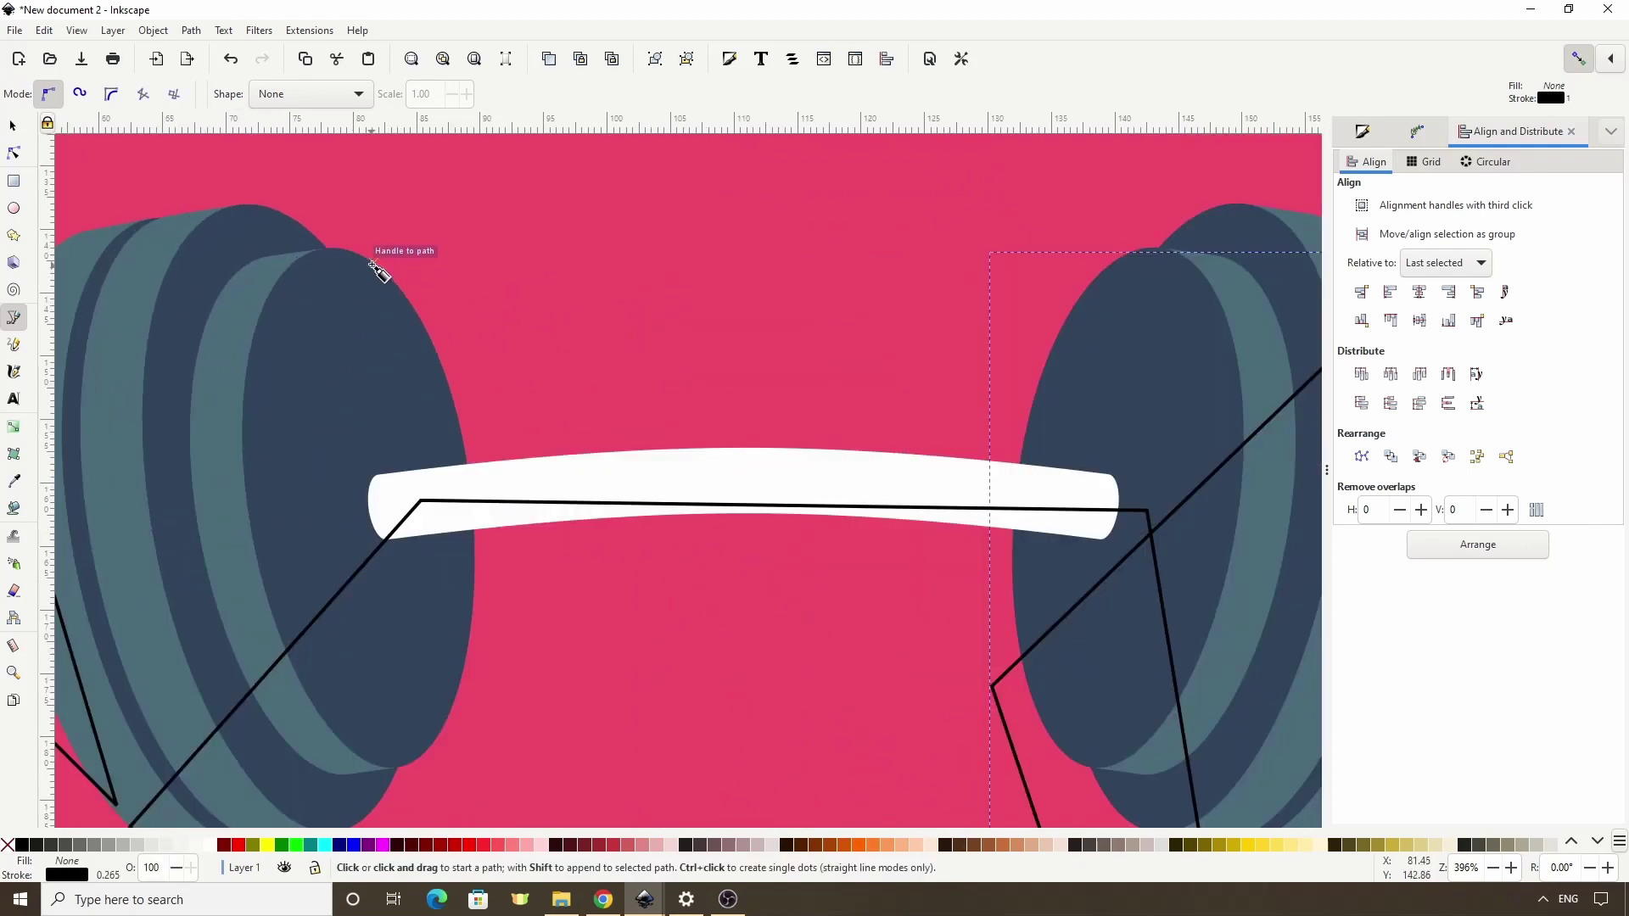
pyautogui.click(346, 271)
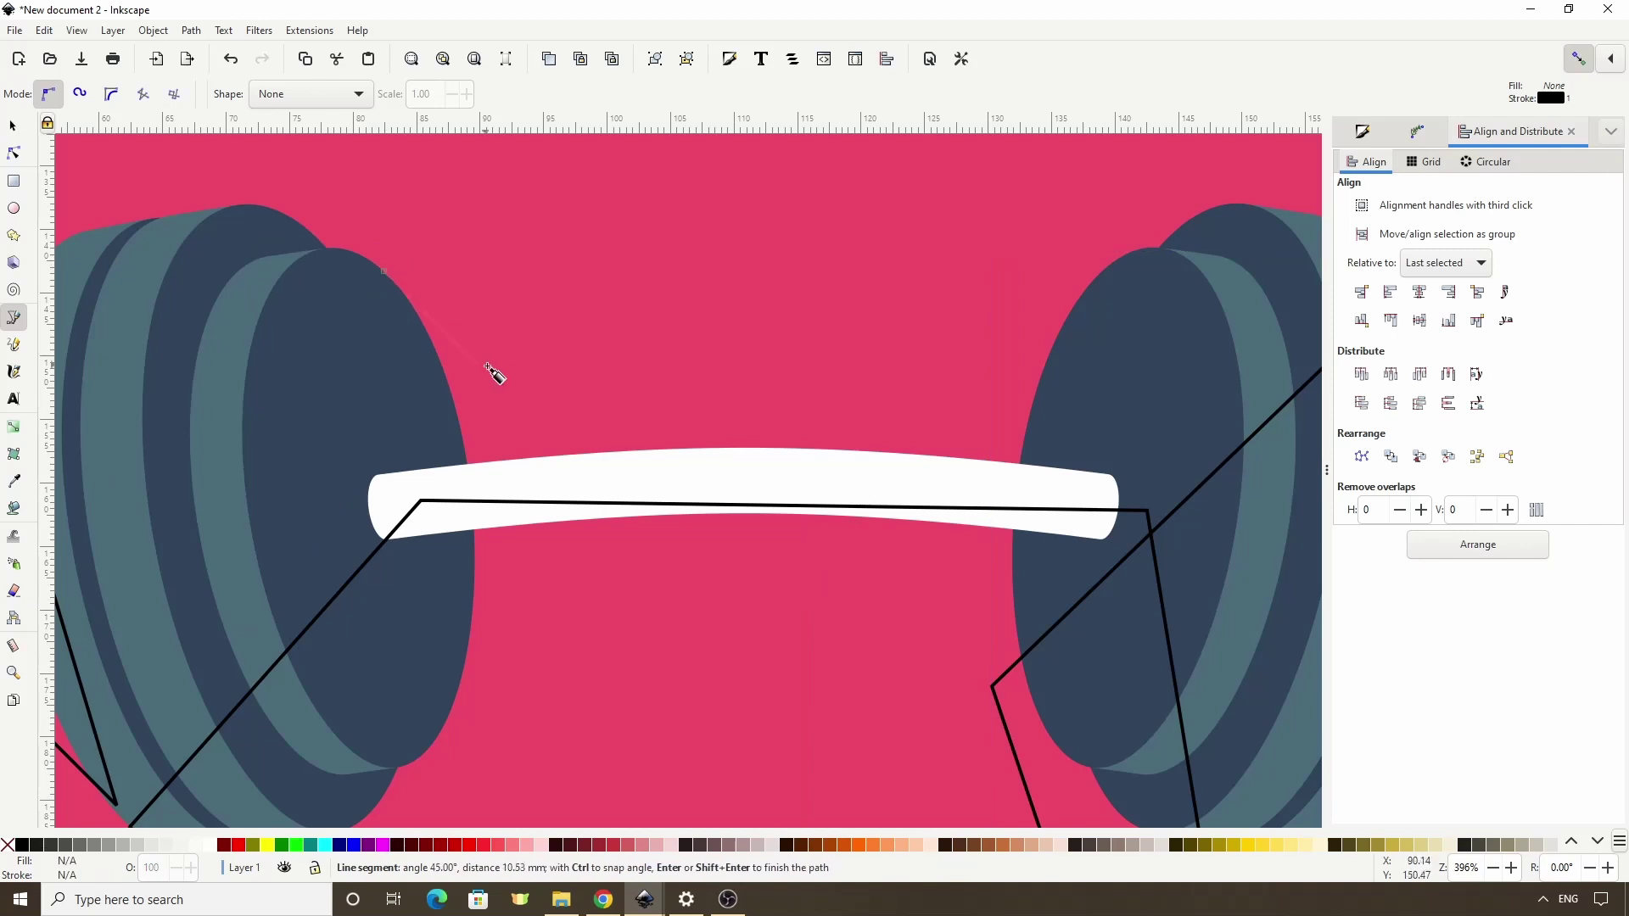
pyautogui.keyDown('ctrl'); pyautogui.click(631, 478); pyautogui.keyUp('ctrl')
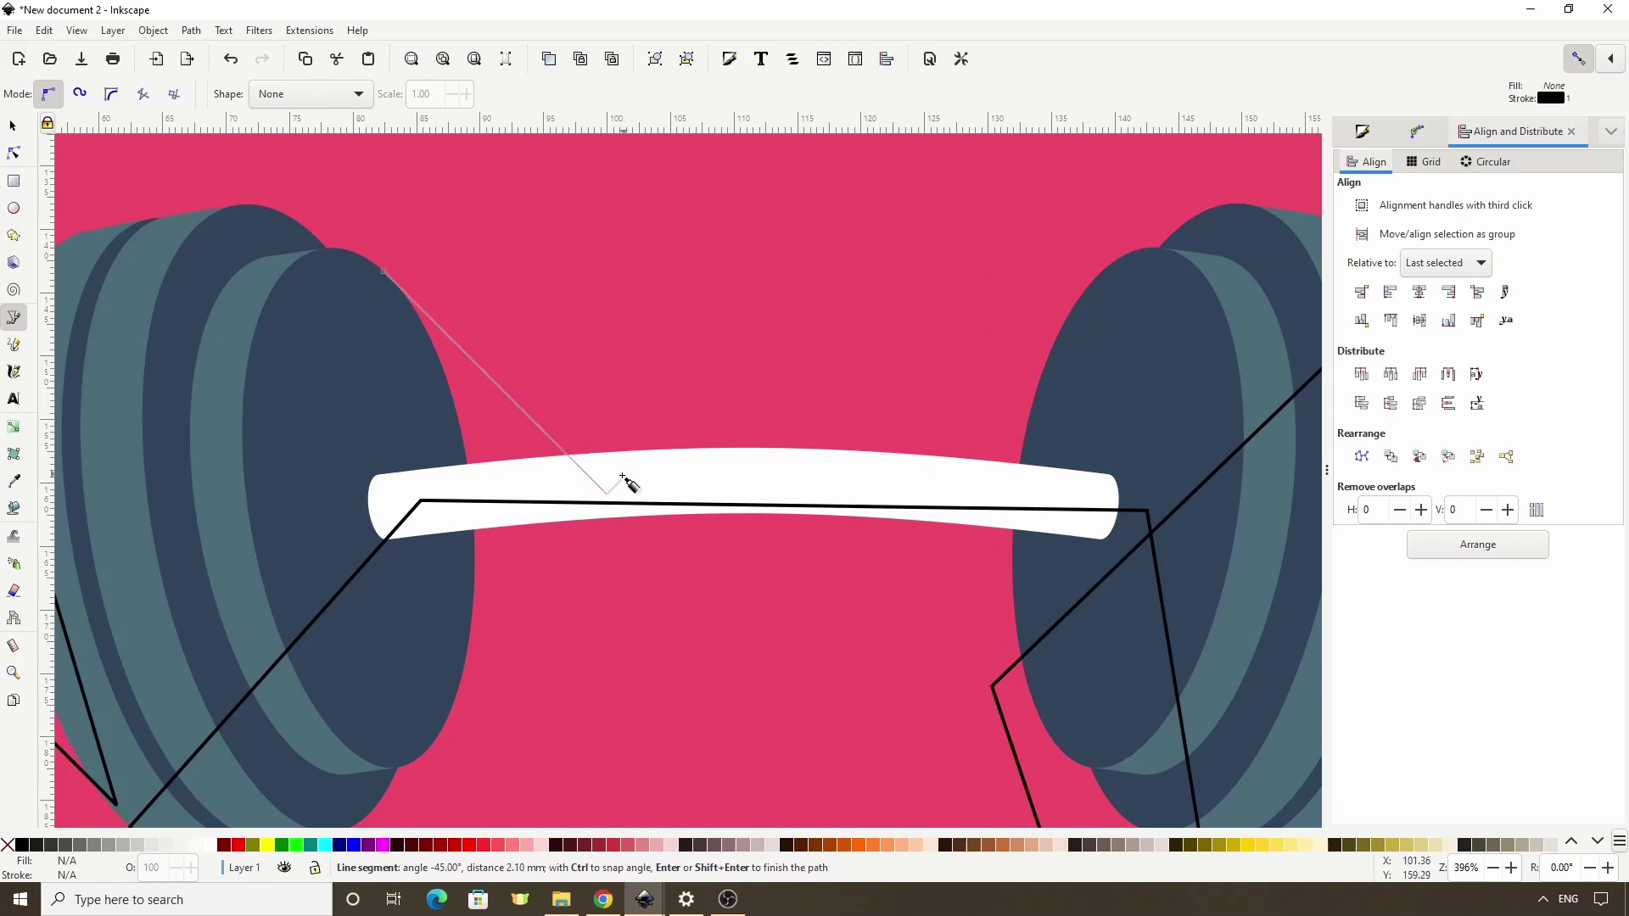
pyautogui.click(339, 510)
pyautogui.click(384, 272)
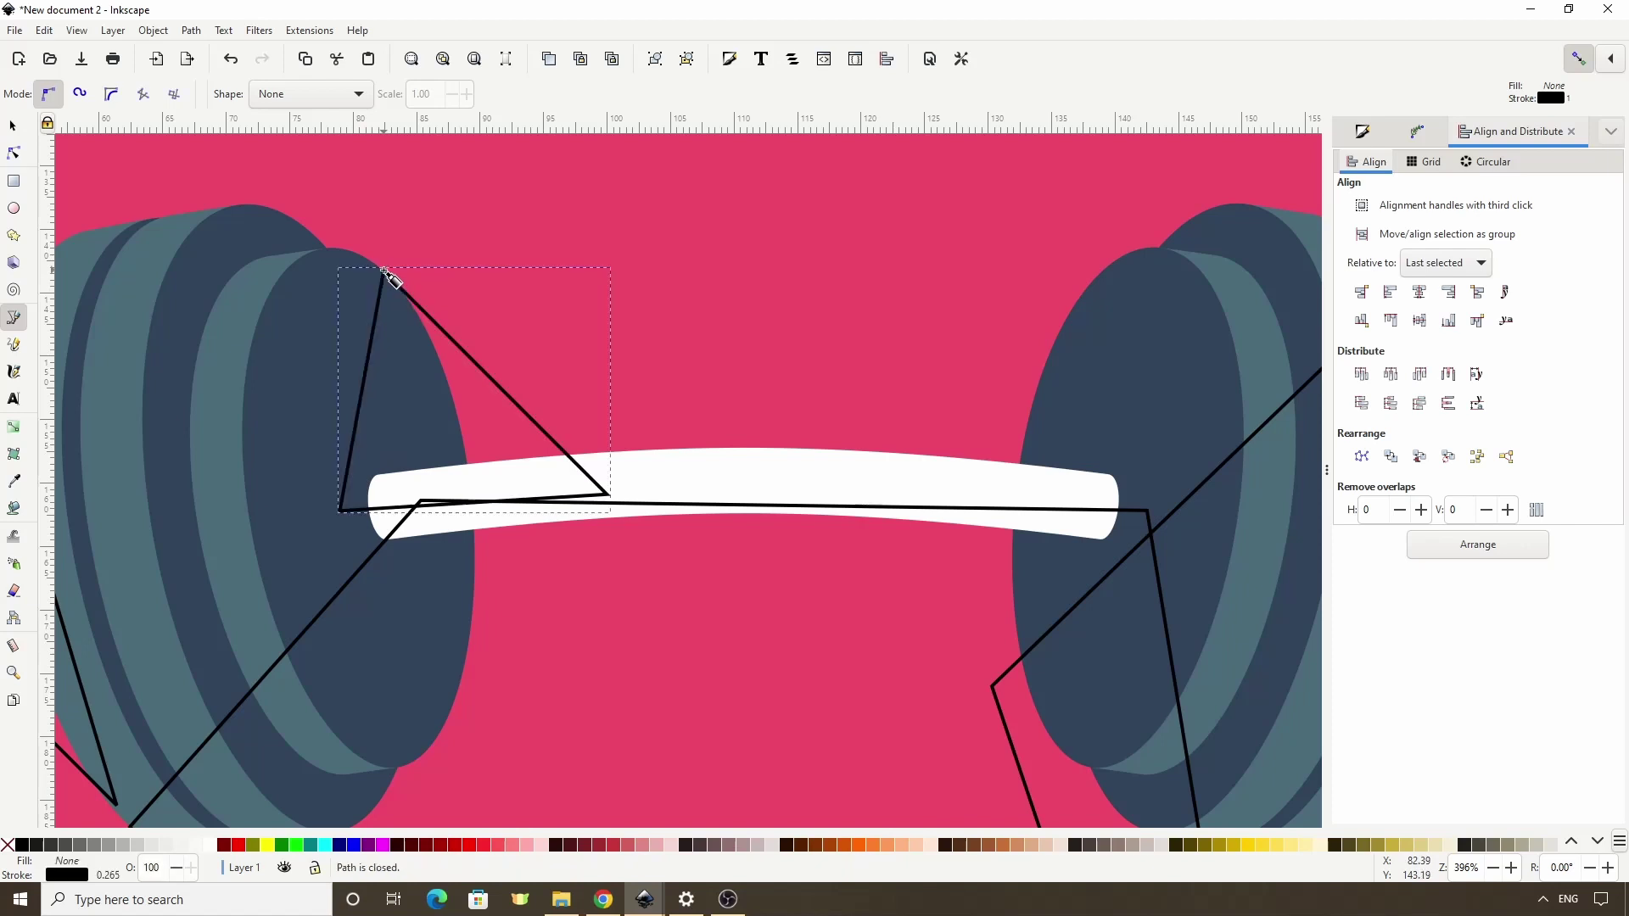
pyautogui.scroll(-2, 646, 451)
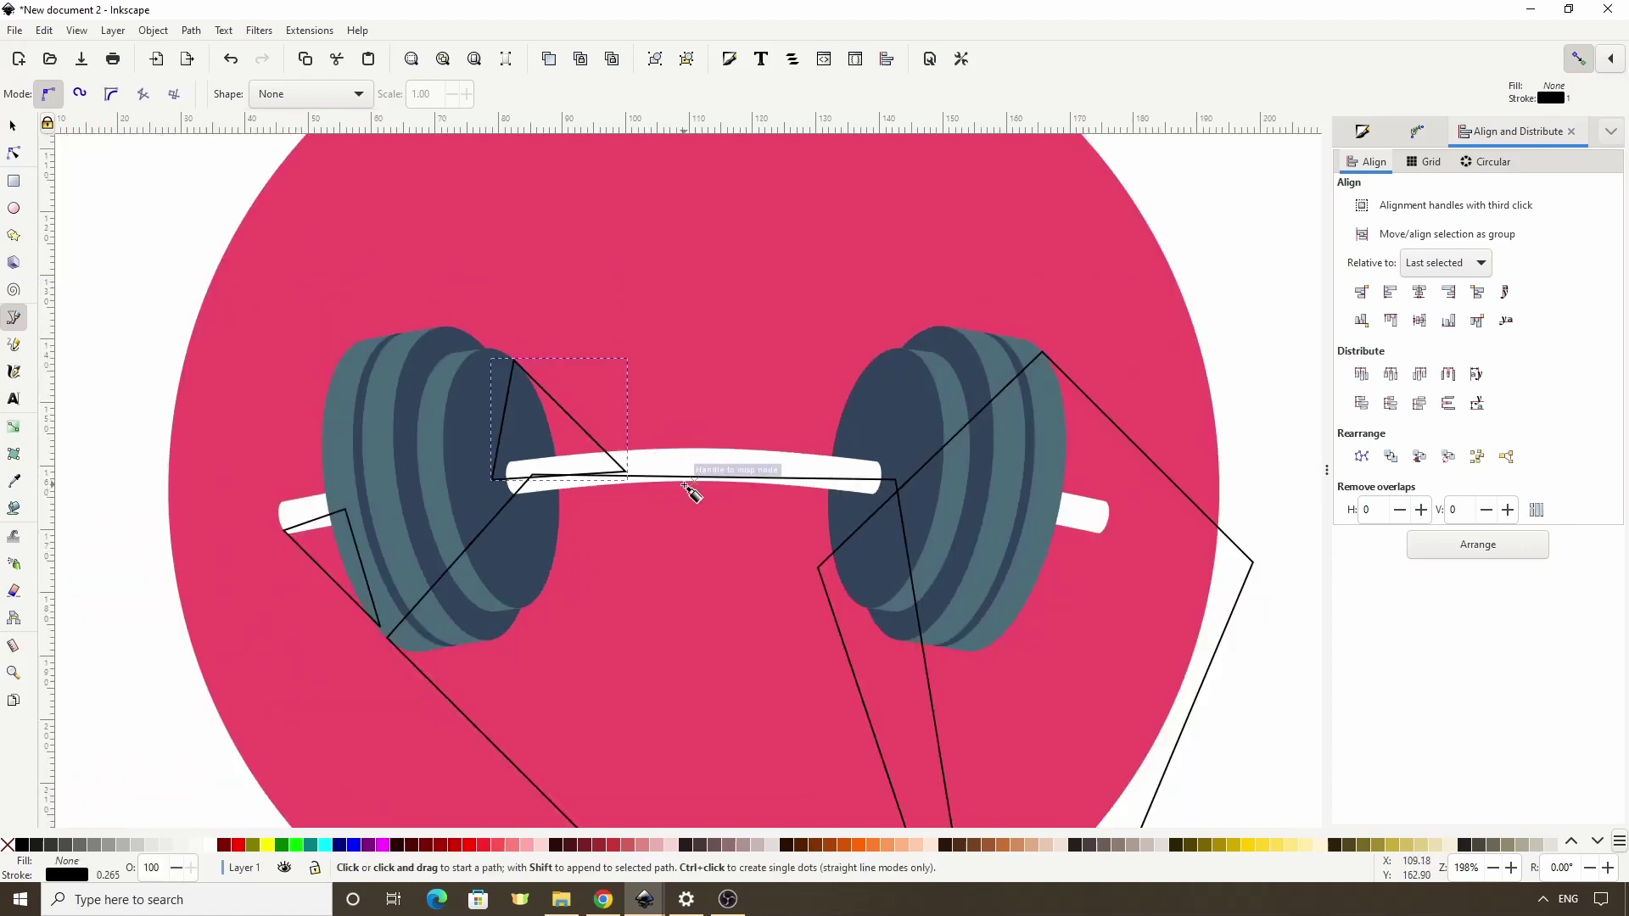
pyautogui.moveTo(661, 488); pyautogui.dragTo(642, 470)
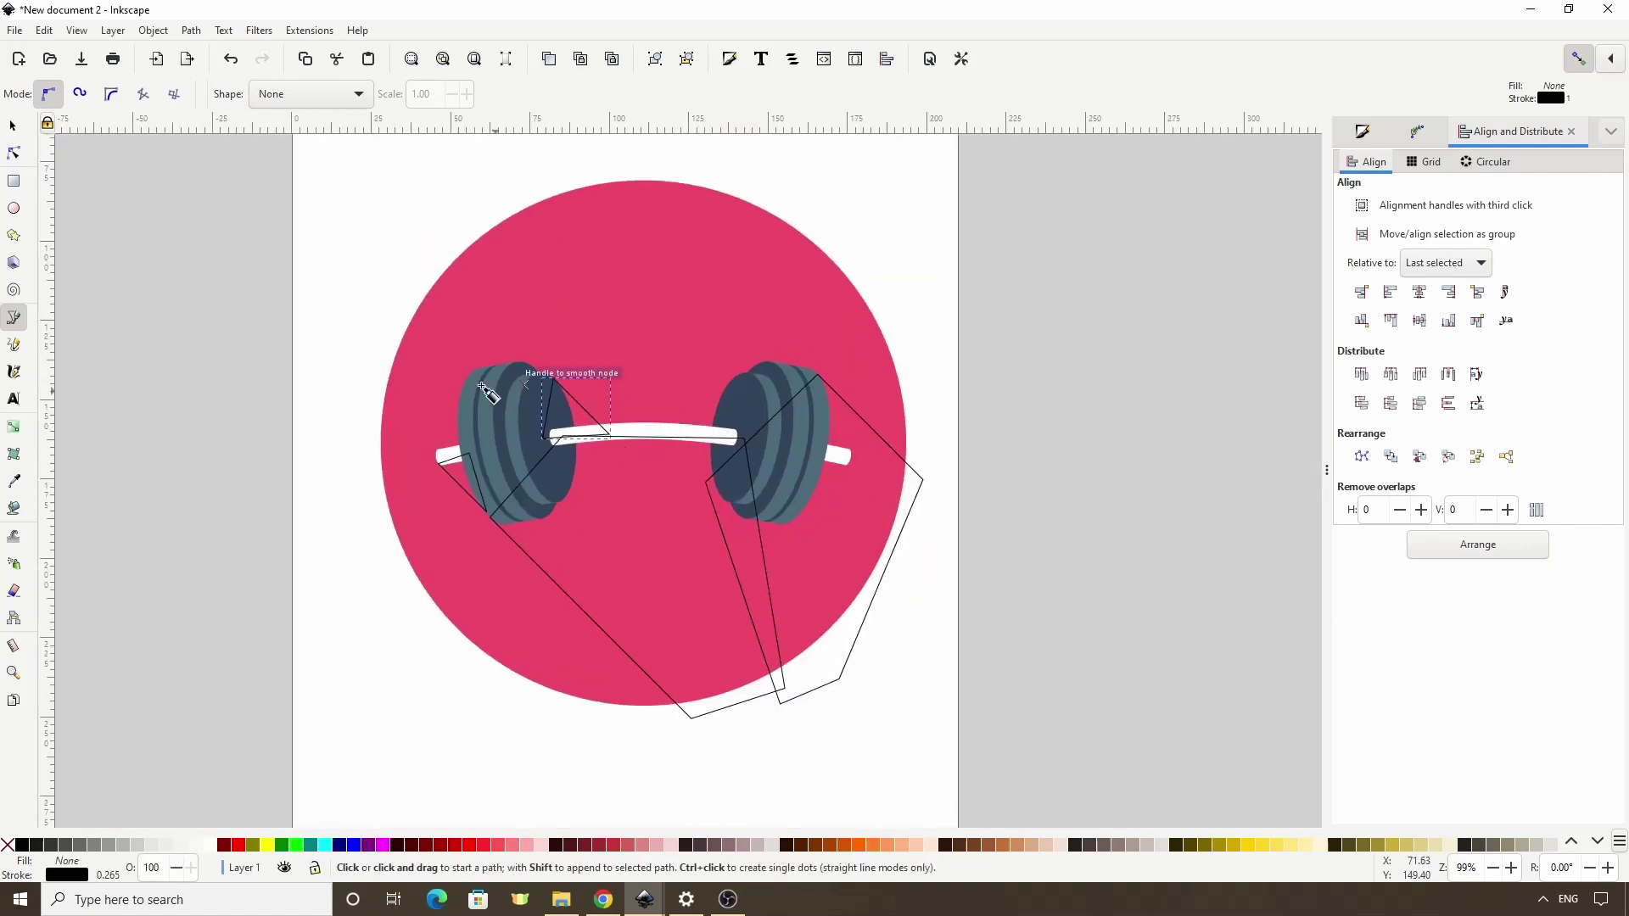
# Select the three shadow outlines and give them a black fill with no stroke.
pyautogui.click(13, 125)
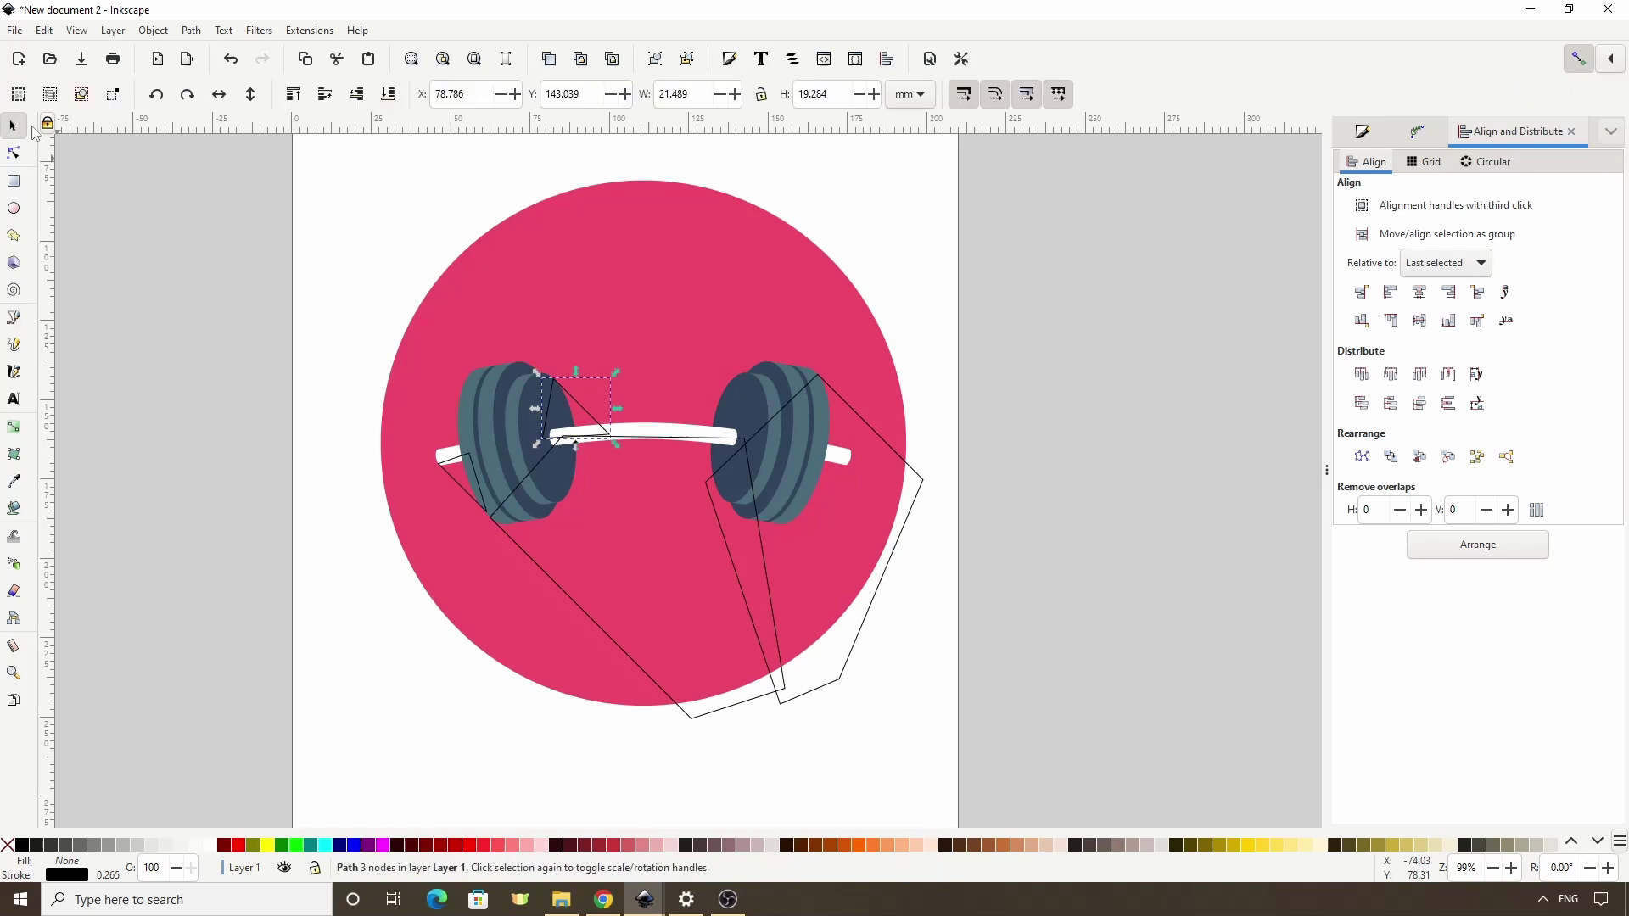
pyautogui.keyDown('shift'); pyautogui.click(456, 489); pyautogui.keyUp('shift')
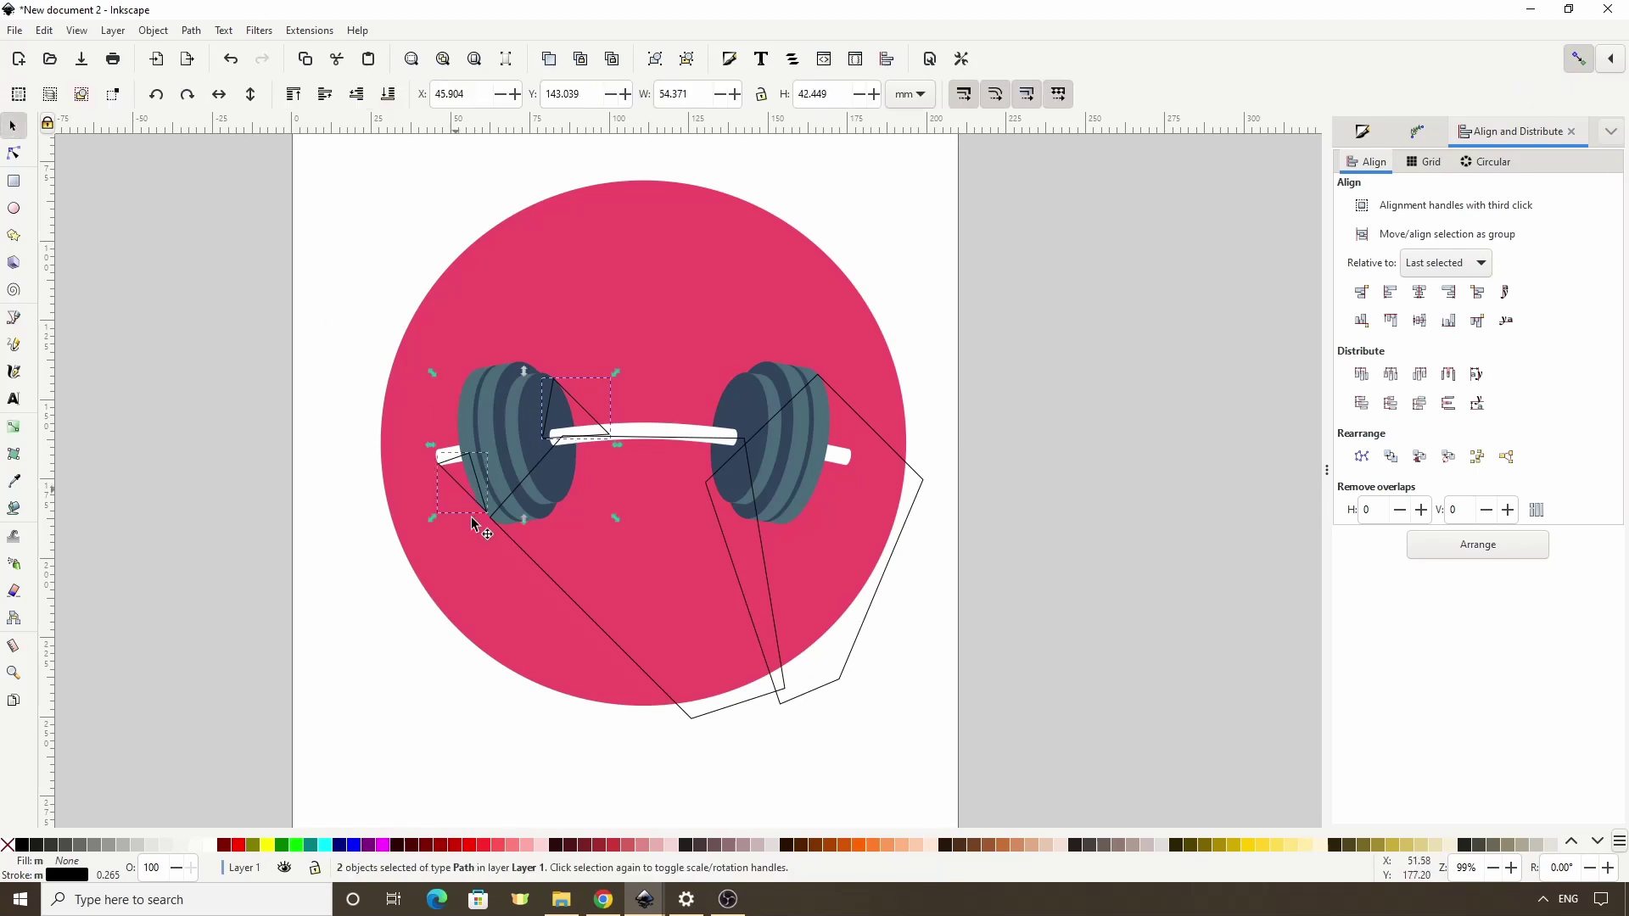
pyautogui.keyDown('shift'); pyautogui.click(726, 548); pyautogui.keyUp('shift')
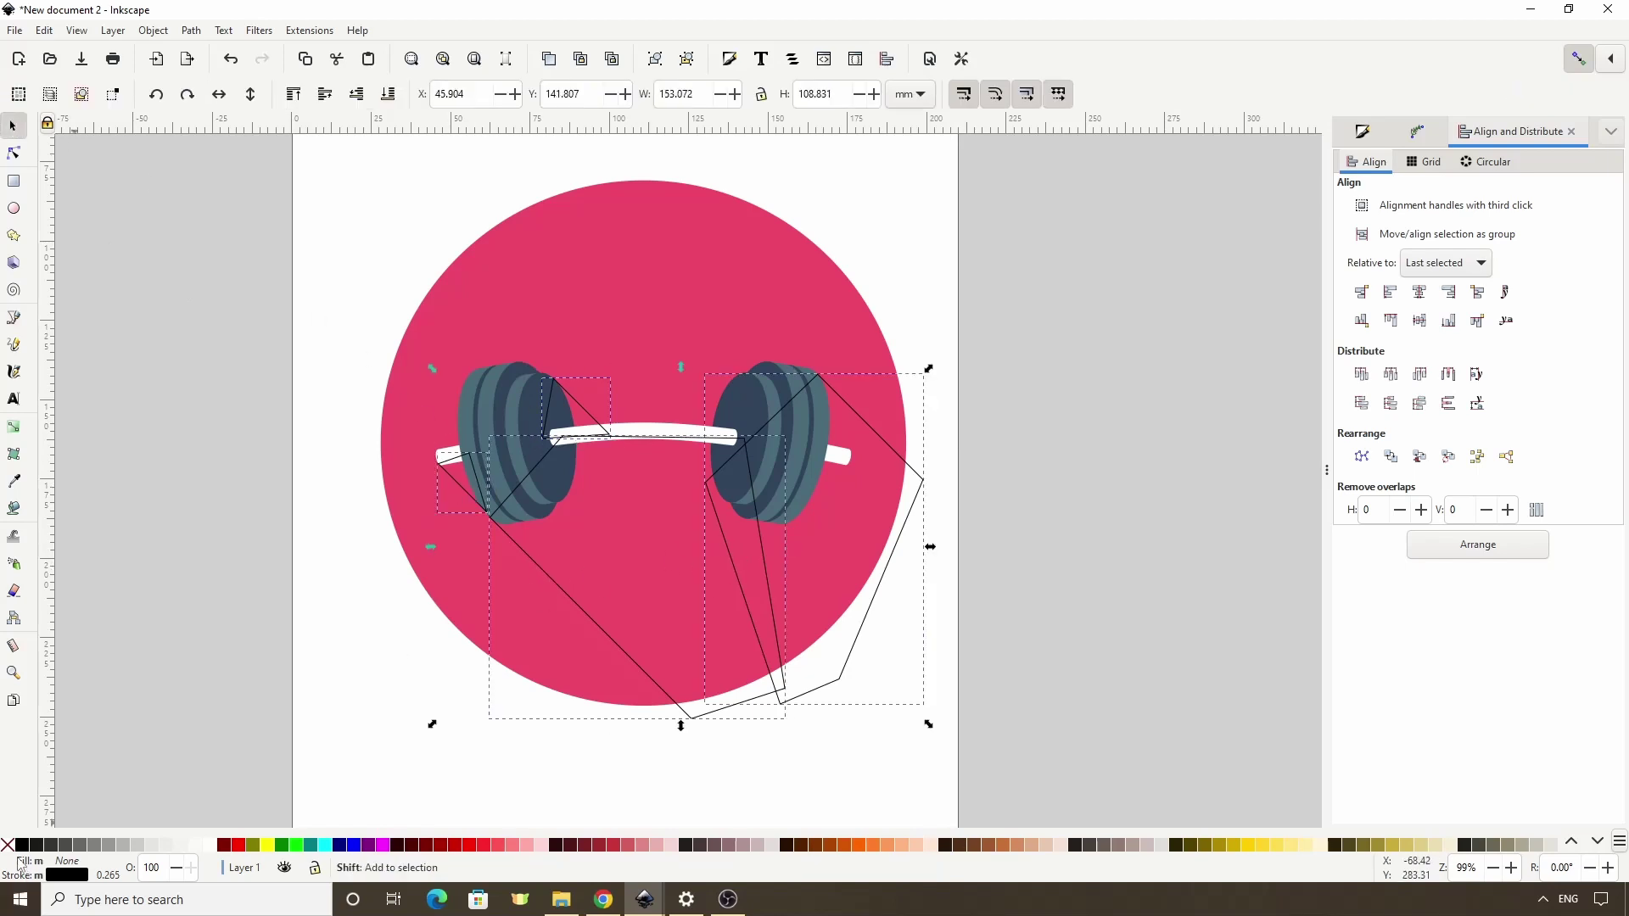
pyautogui.keyDown('shift'); pyautogui.click(7, 845); pyautogui.keyUp('shift')
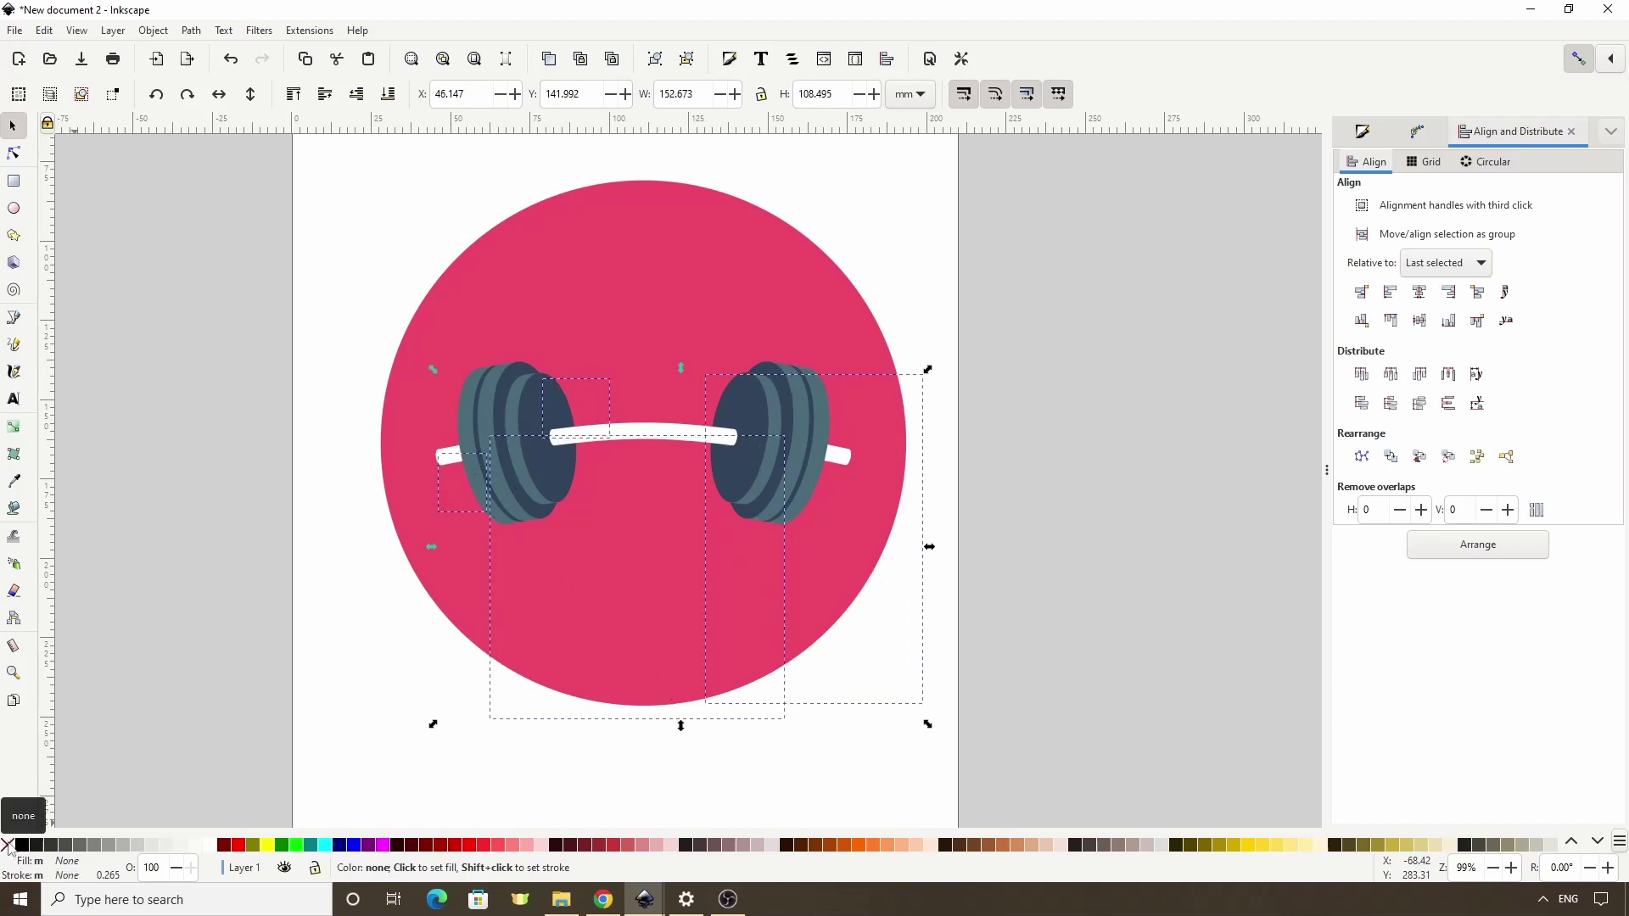
pyautogui.click(25, 846)
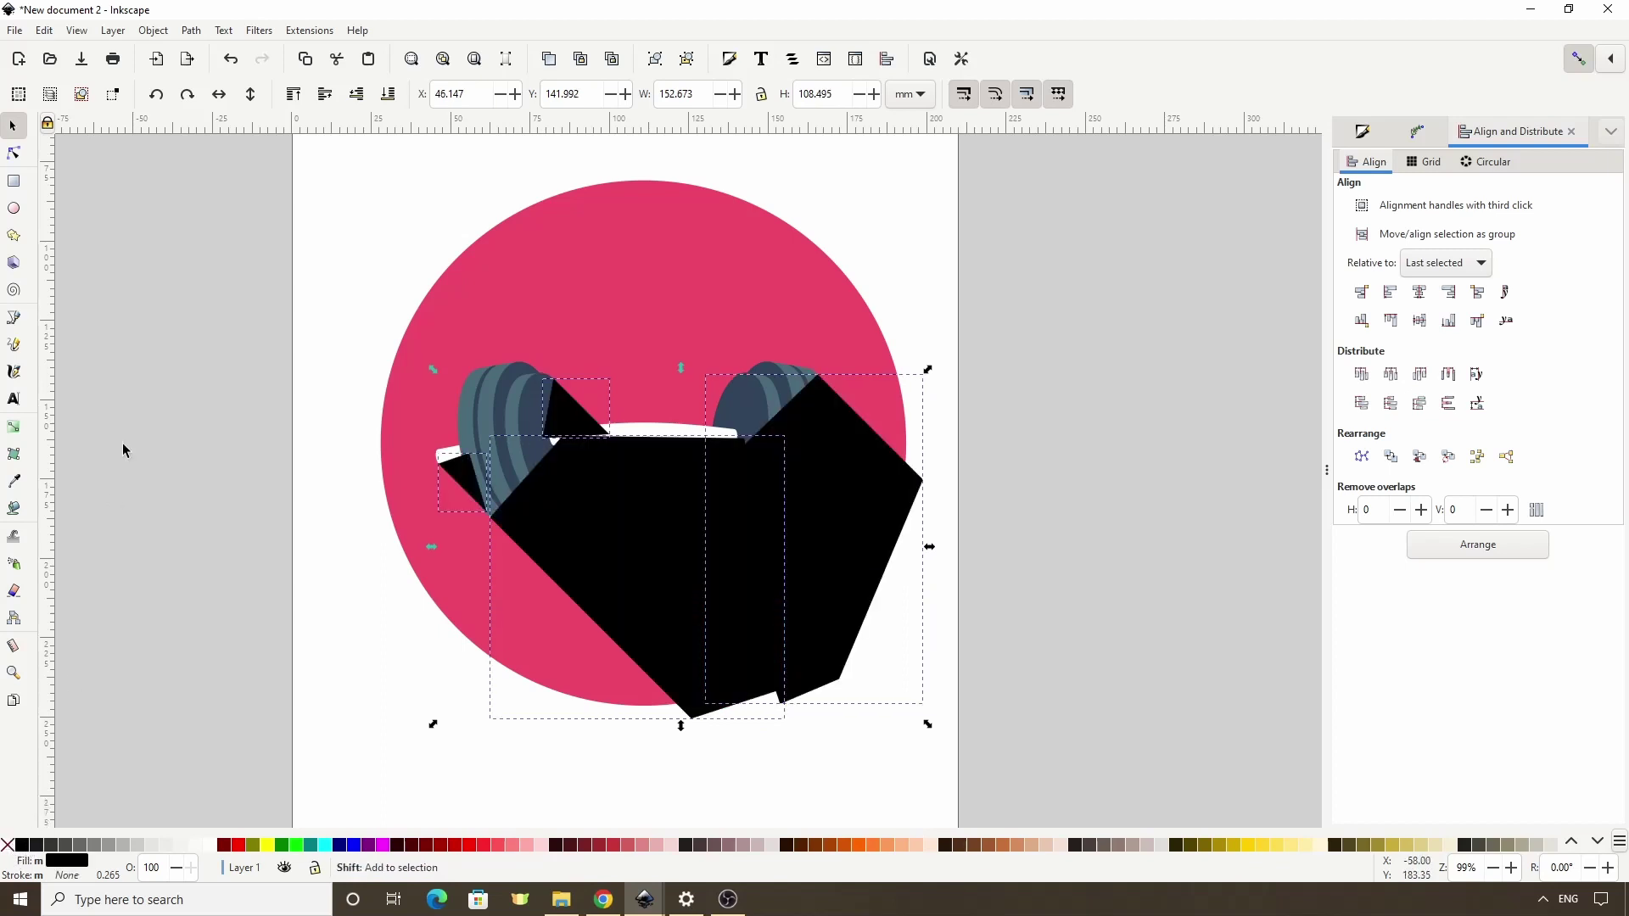
# Union the shadow shapes into one path and lower it one step behind the barbell.
pyautogui.click(191, 30)
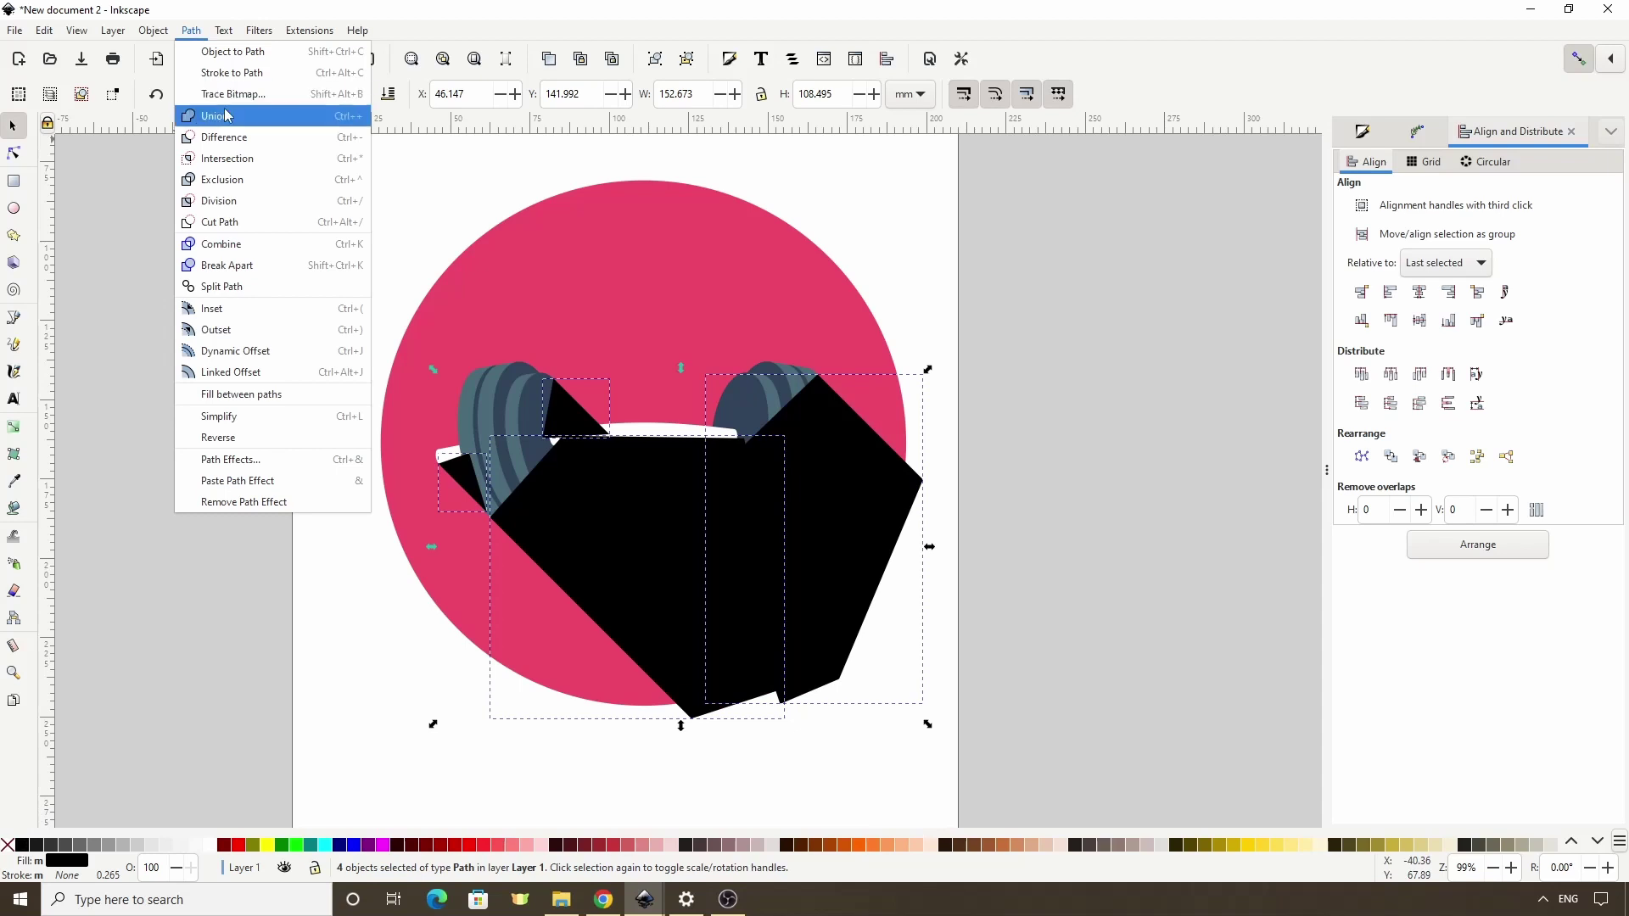
pyautogui.press('Escape')
pyautogui.hotkey('ctrl', '+')
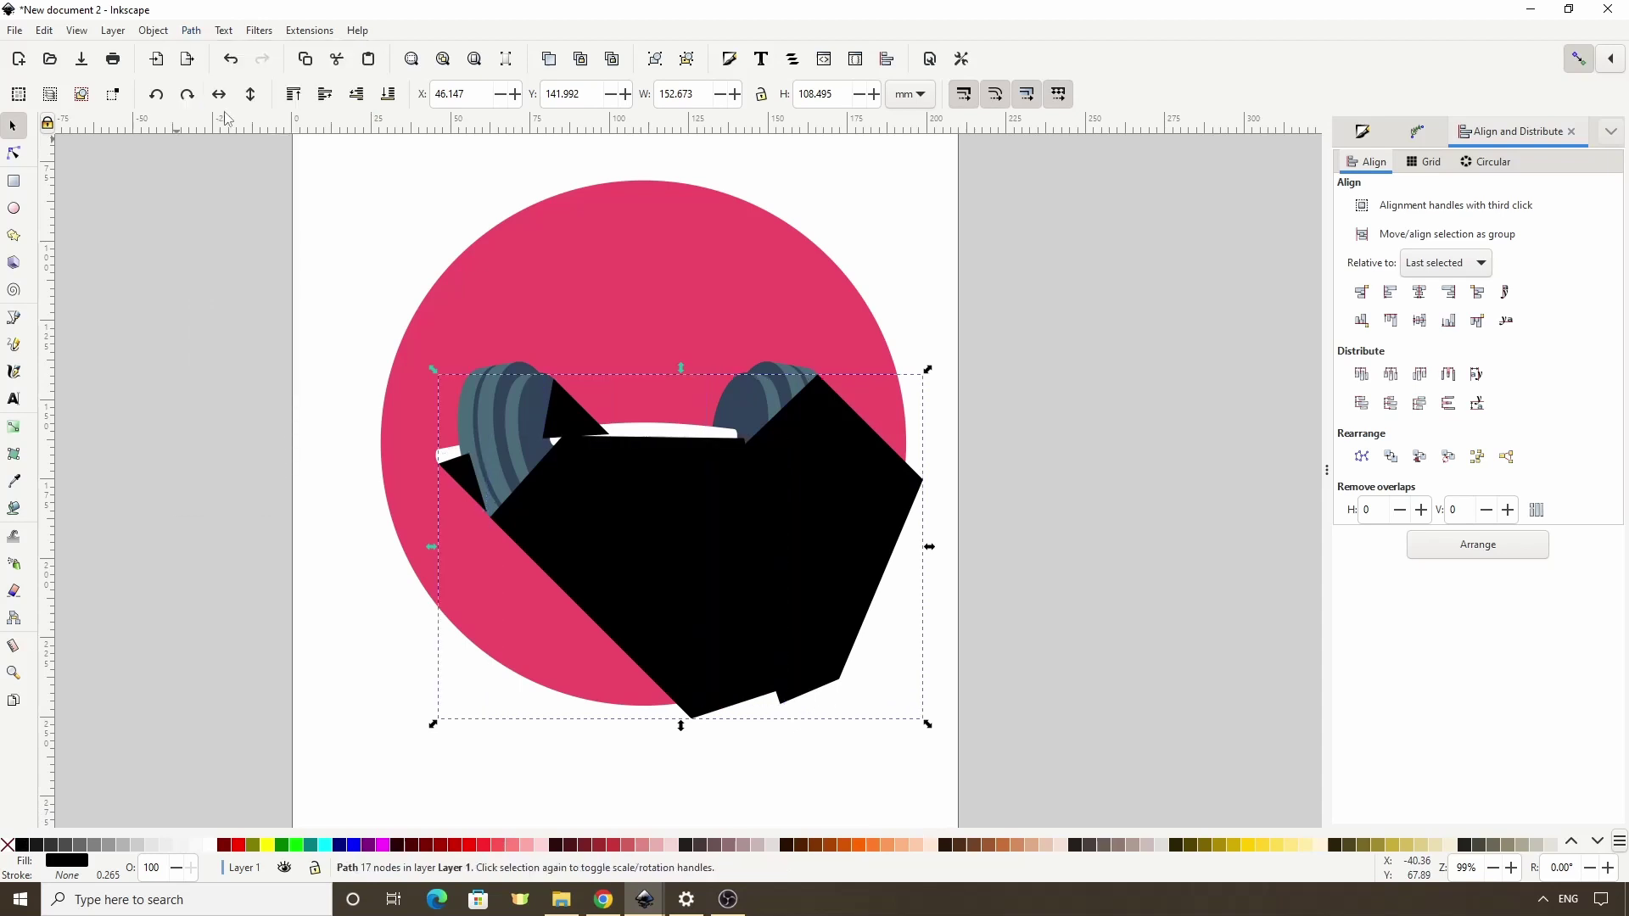
pyautogui.click(356, 94)
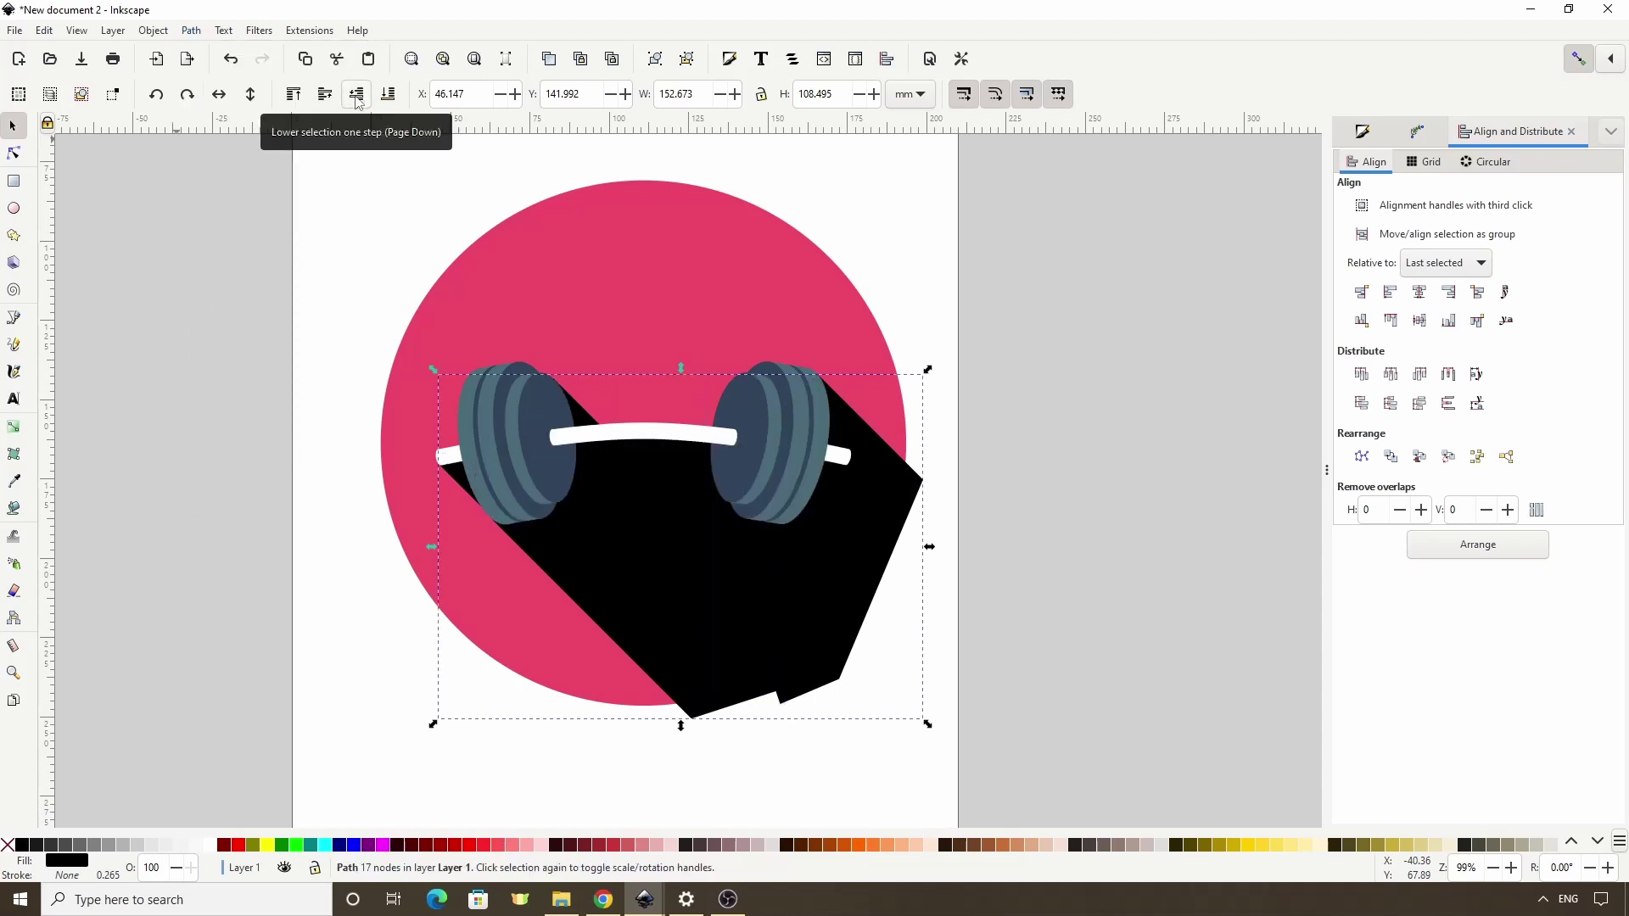
# Set the shadow's opacity to 17% and intersect it with the pink circle to trim it.
pyautogui.click(1356, 134)
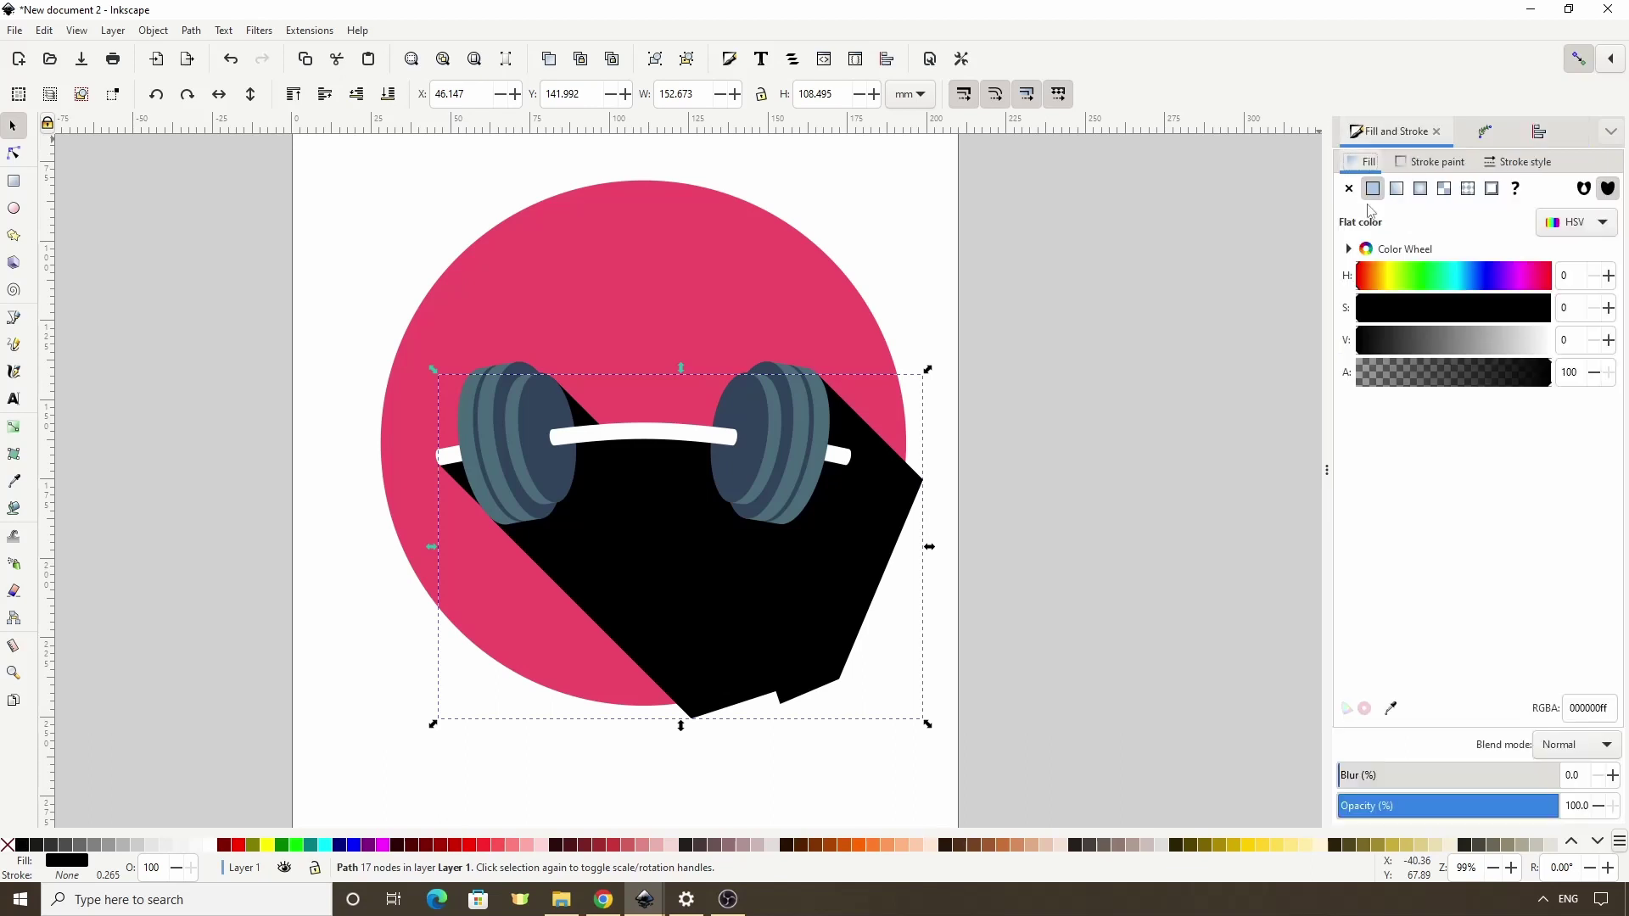
pyautogui.moveTo(1432, 814); pyautogui.dragTo(1376, 808)
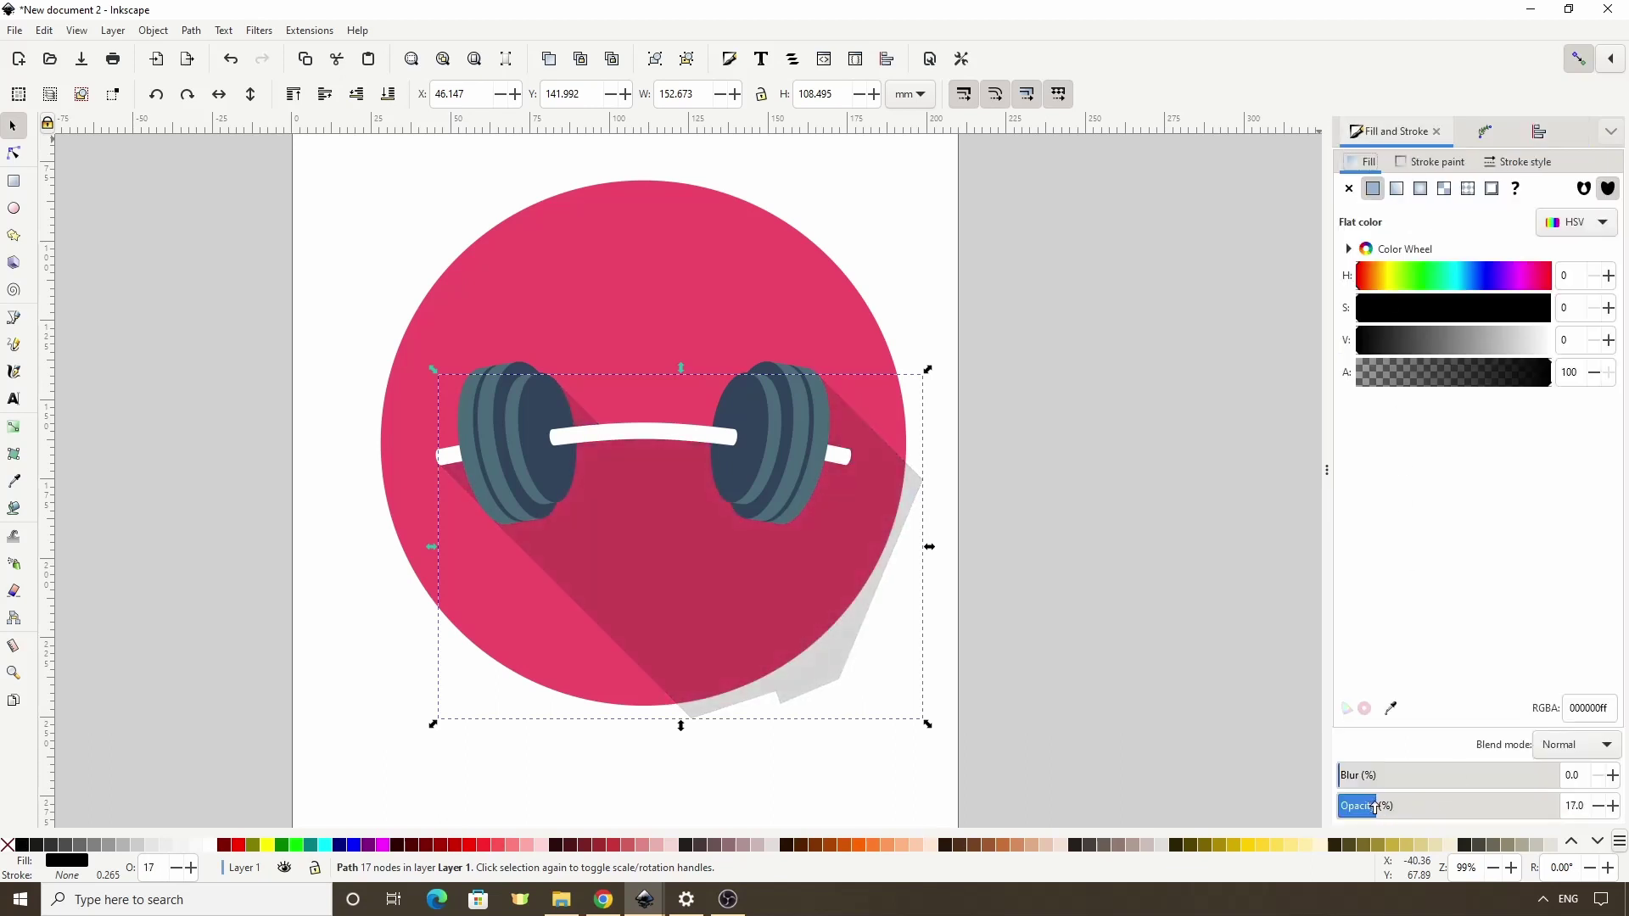
pyautogui.click(704, 276)
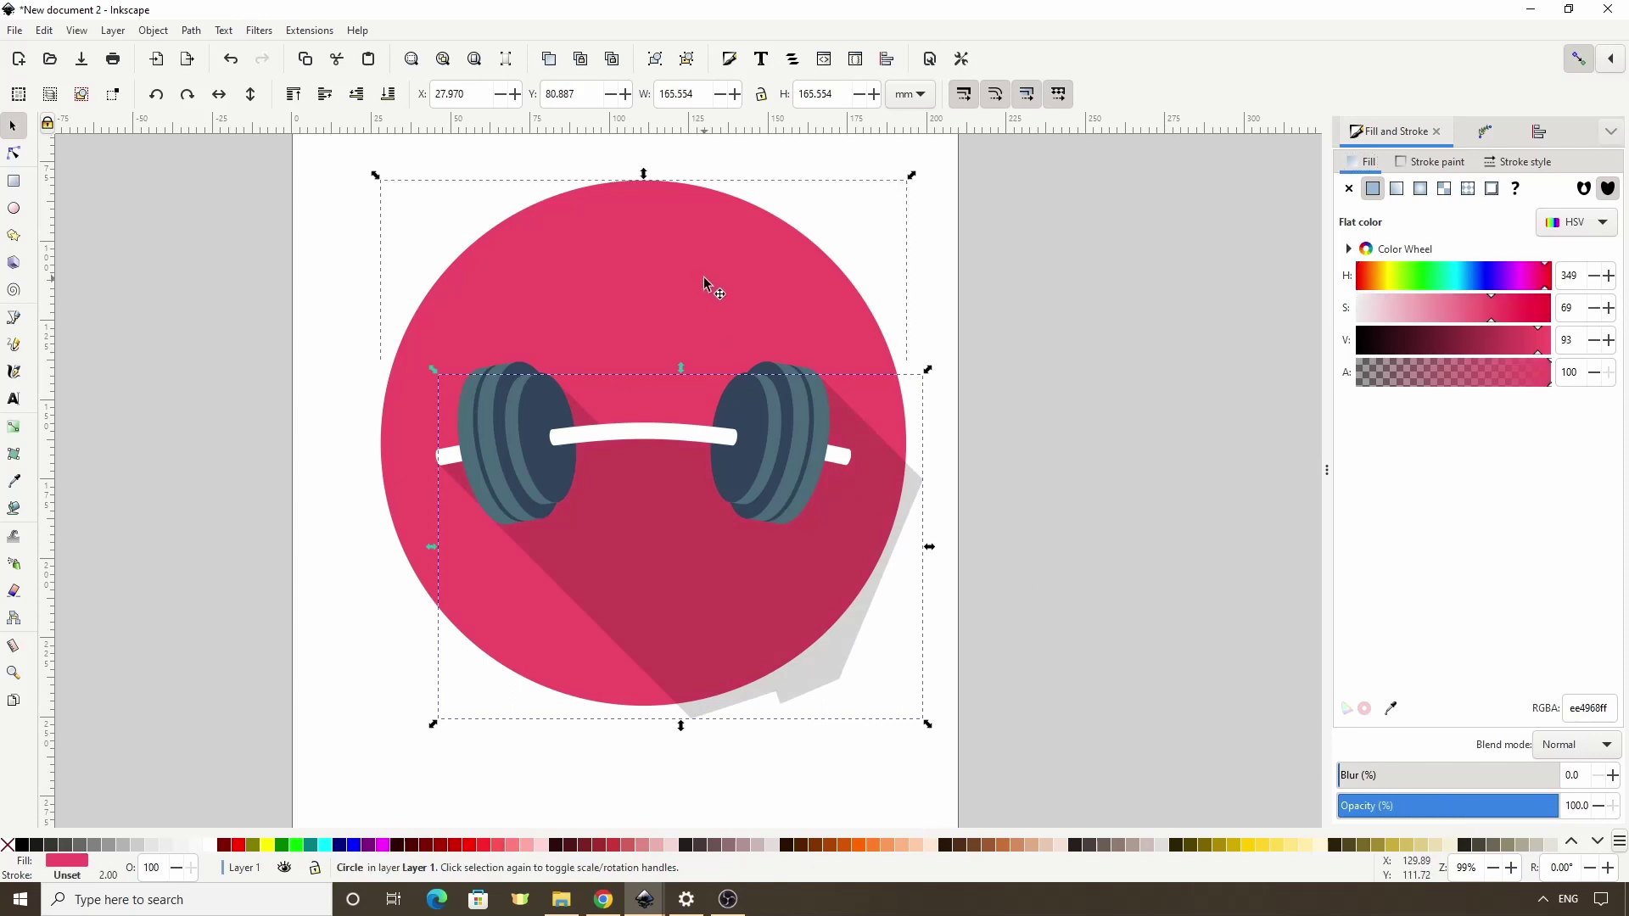
pyautogui.press('Home')
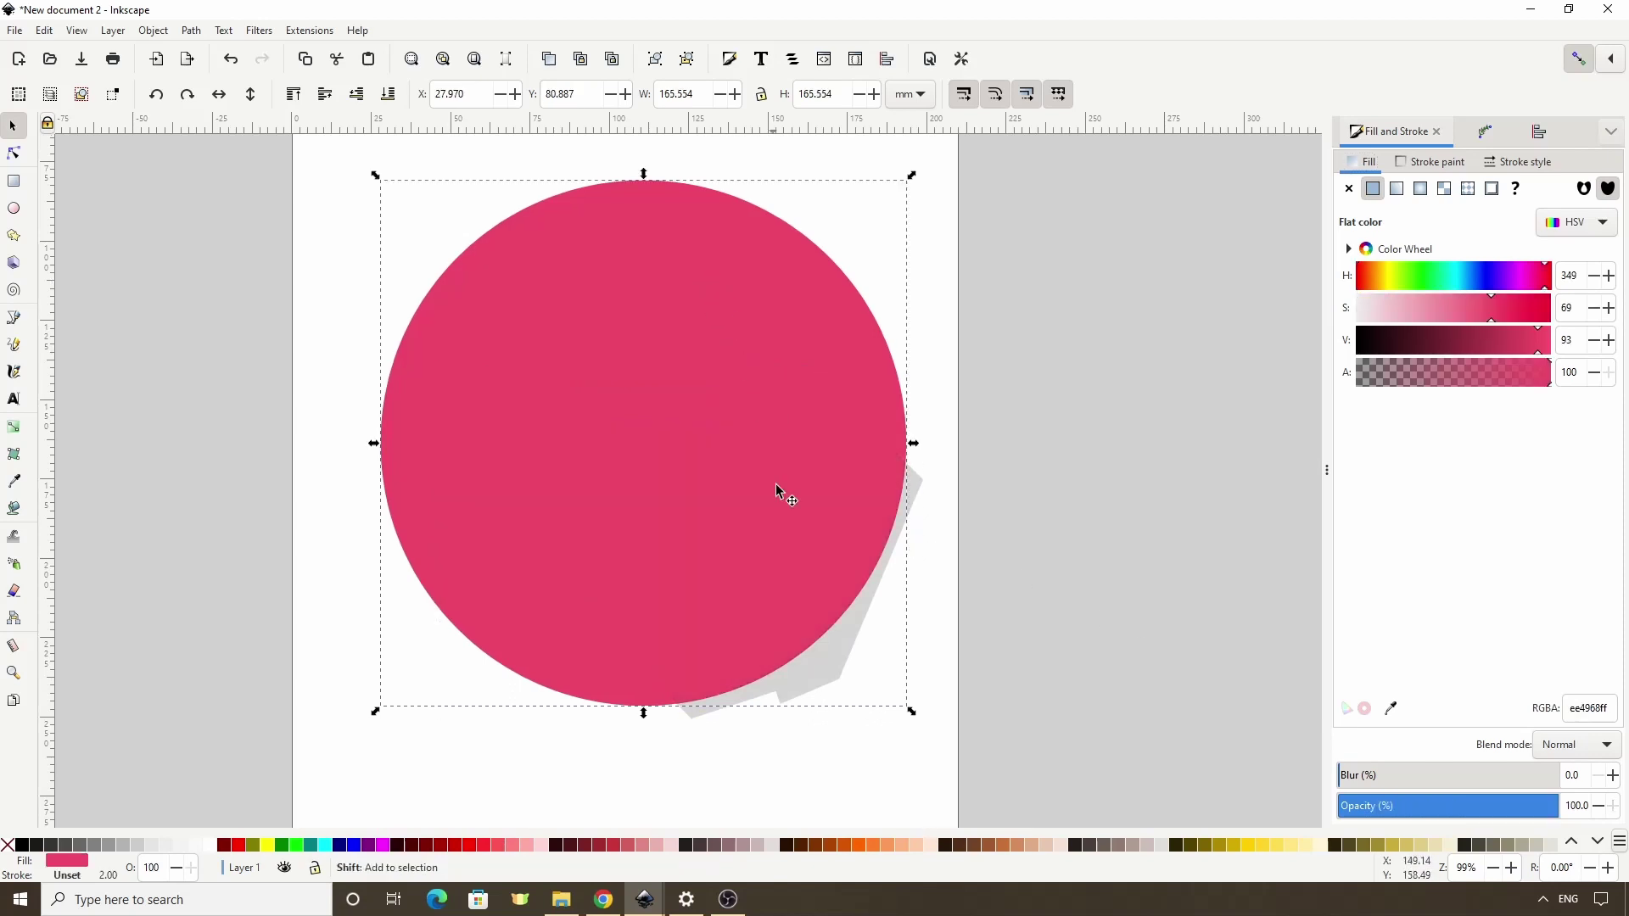
pyautogui.keyDown('shift'); pyautogui.click(831, 671); pyautogui.keyUp('shift')
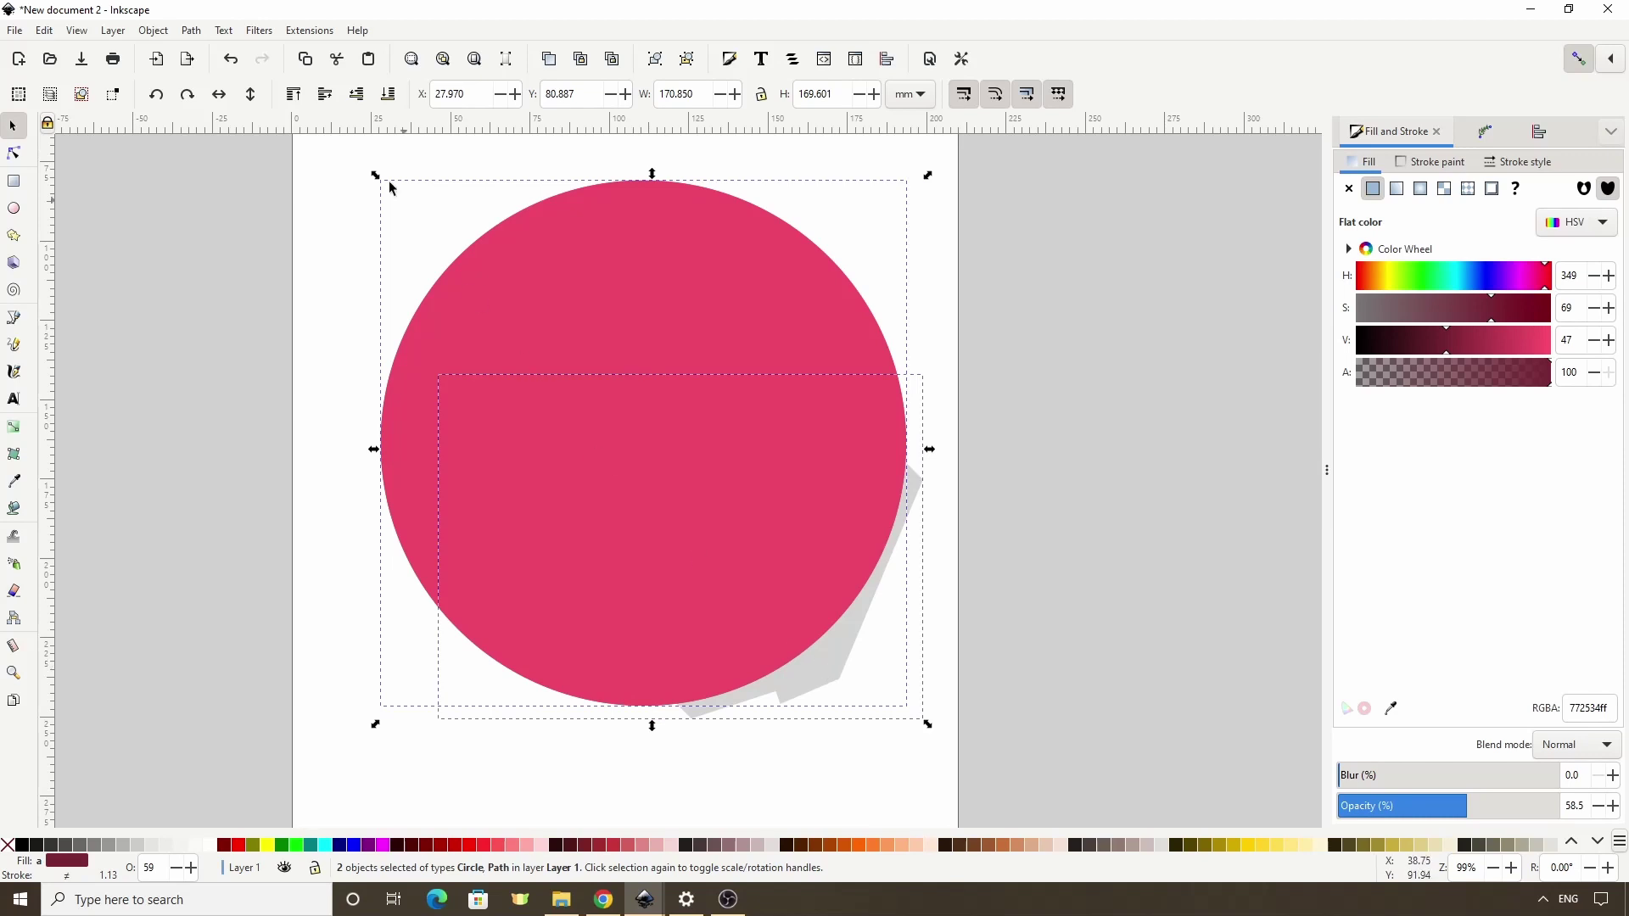
pyautogui.click(205, 32)
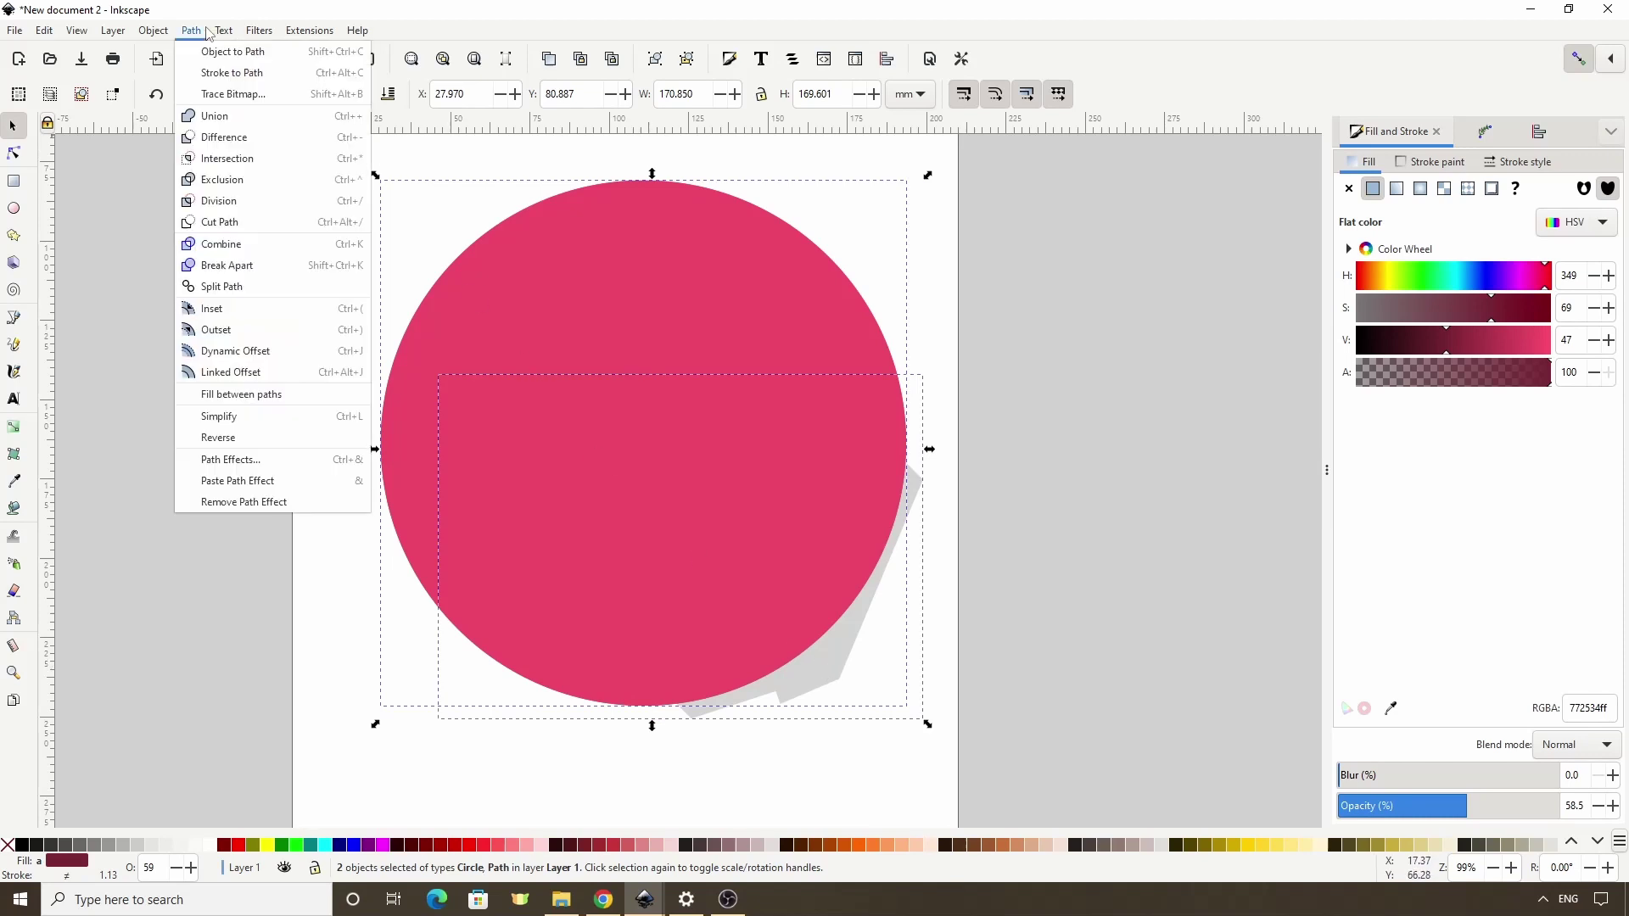
pyautogui.click(241, 160)
pyautogui.click(1029, 400)
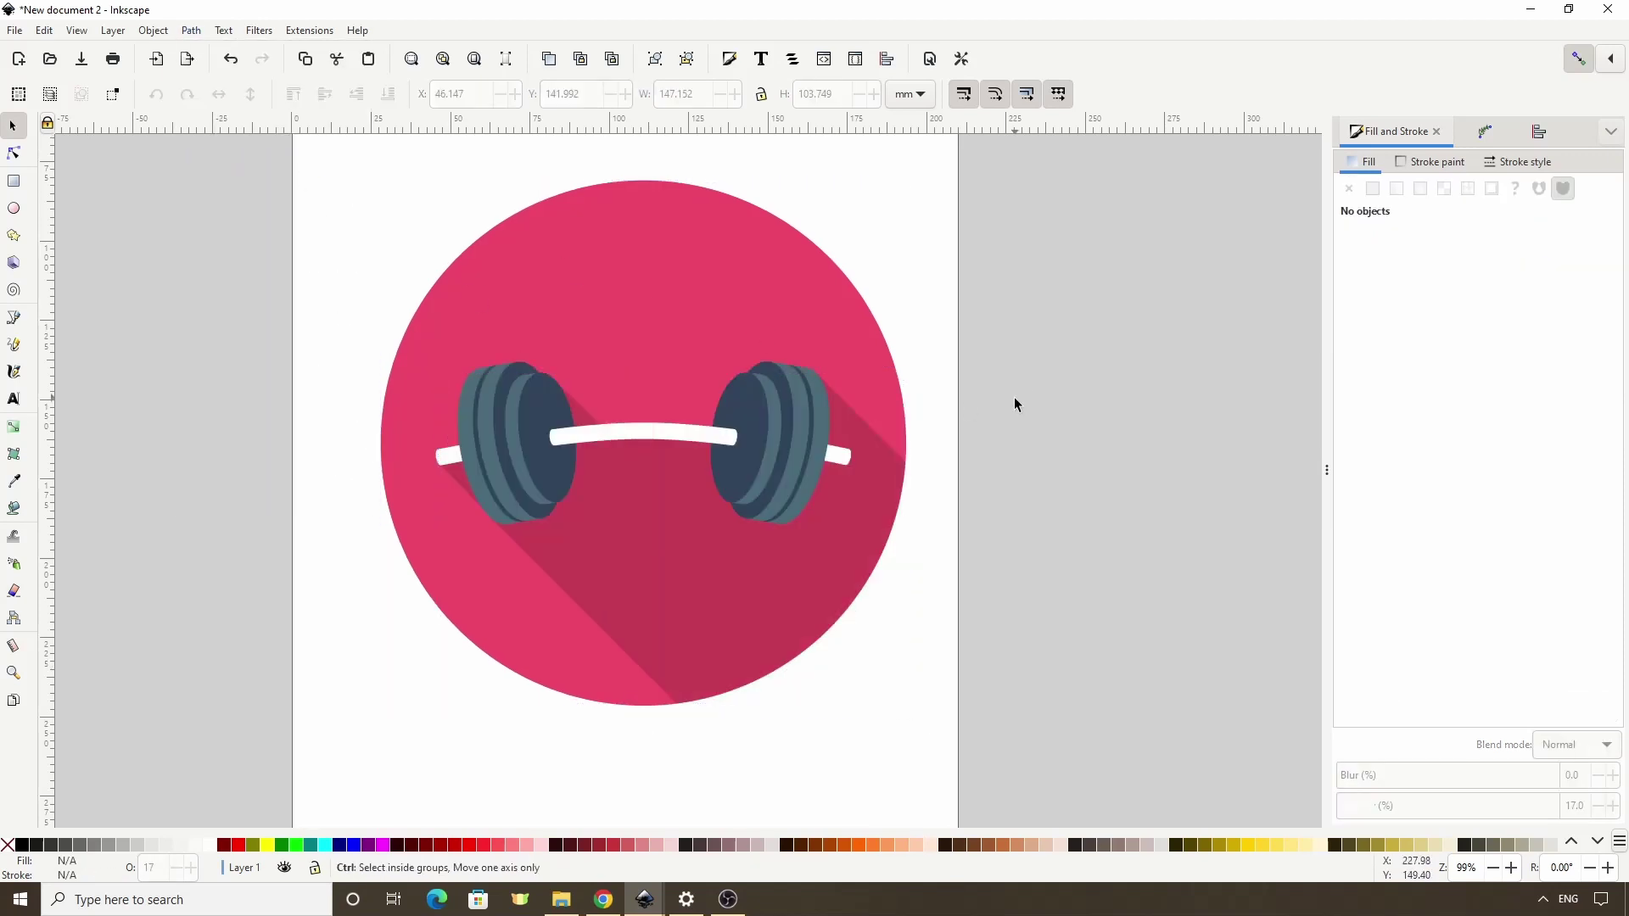
pyautogui.scroll(1, 659, 424)
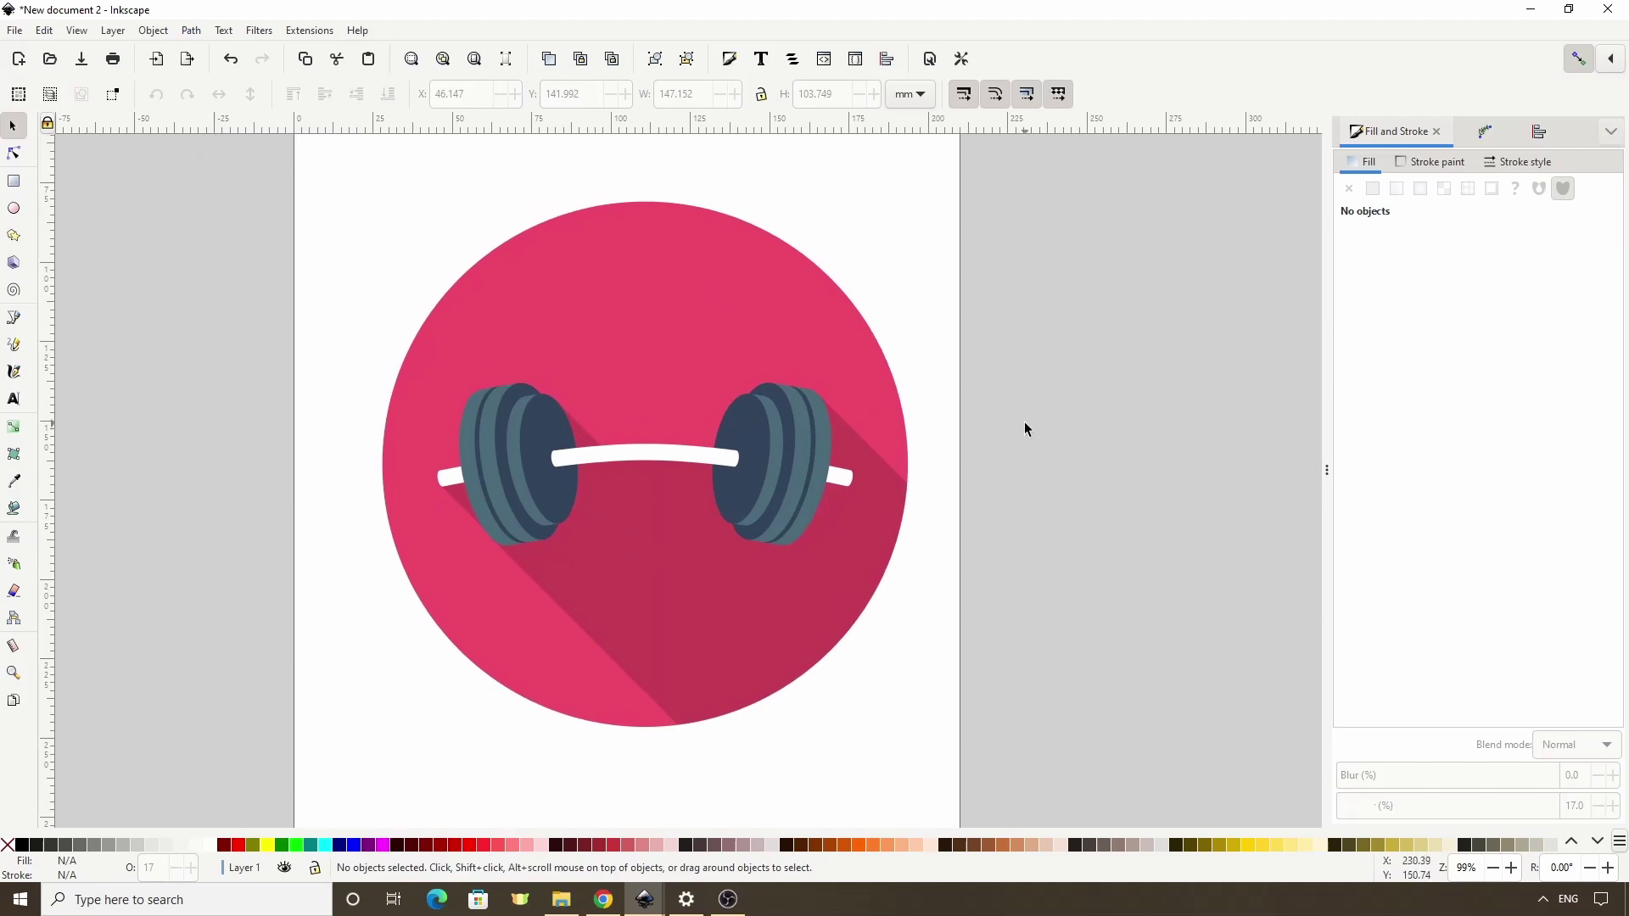
pyautogui.scroll(-1, 1027, 427)
pyautogui.scroll(-1, 1029, 433)
pyautogui.scroll(1, 1013, 441)
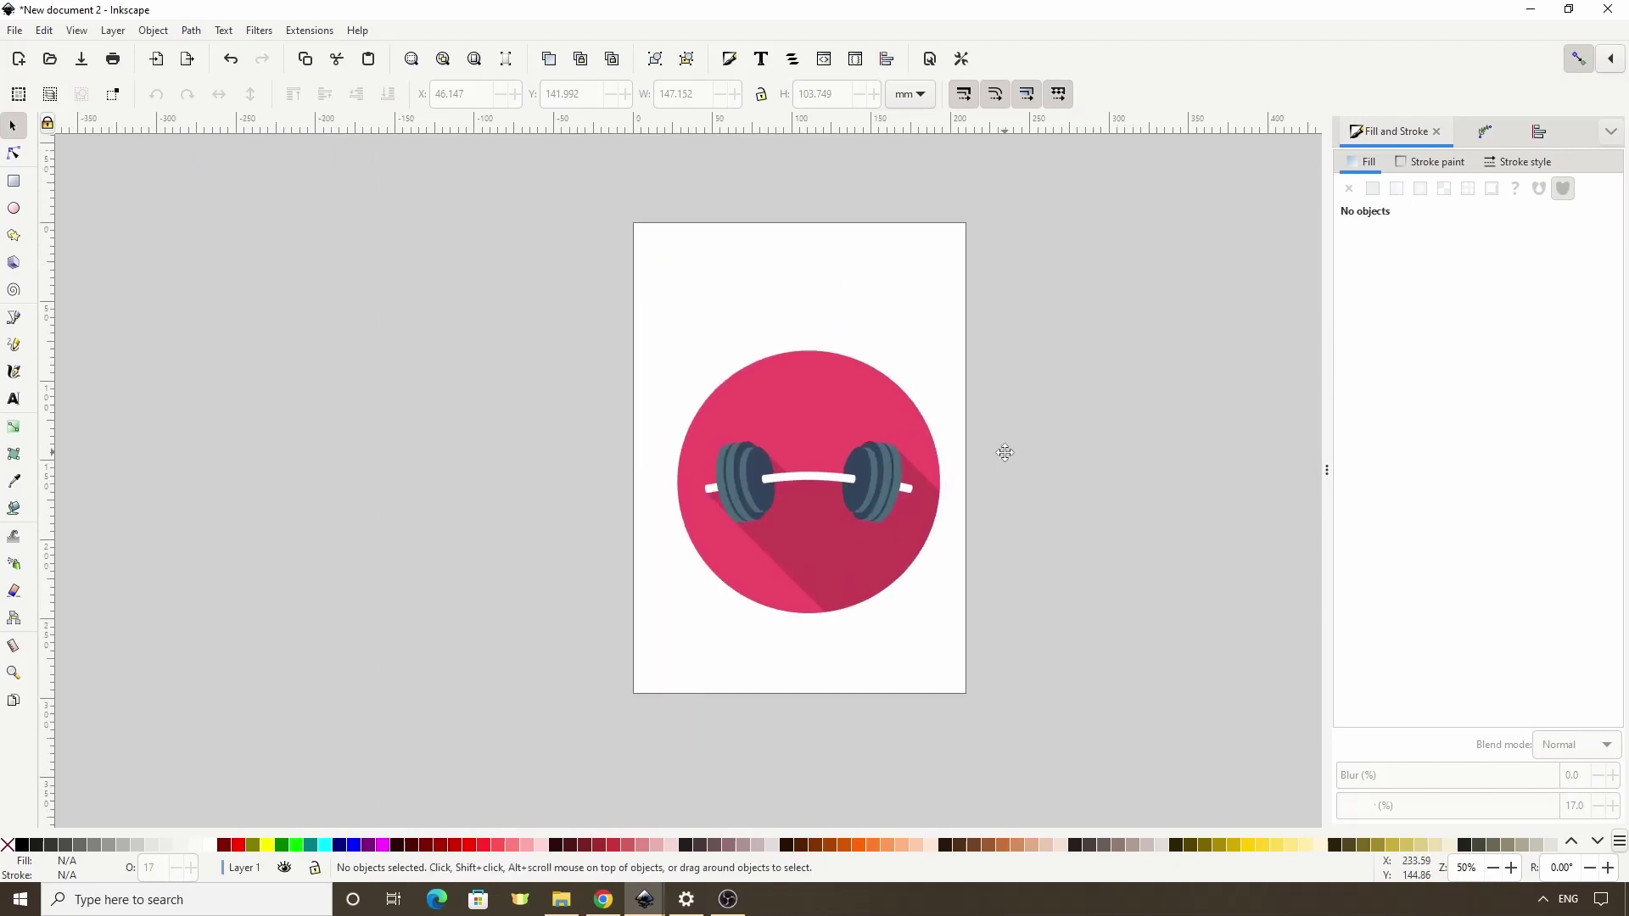